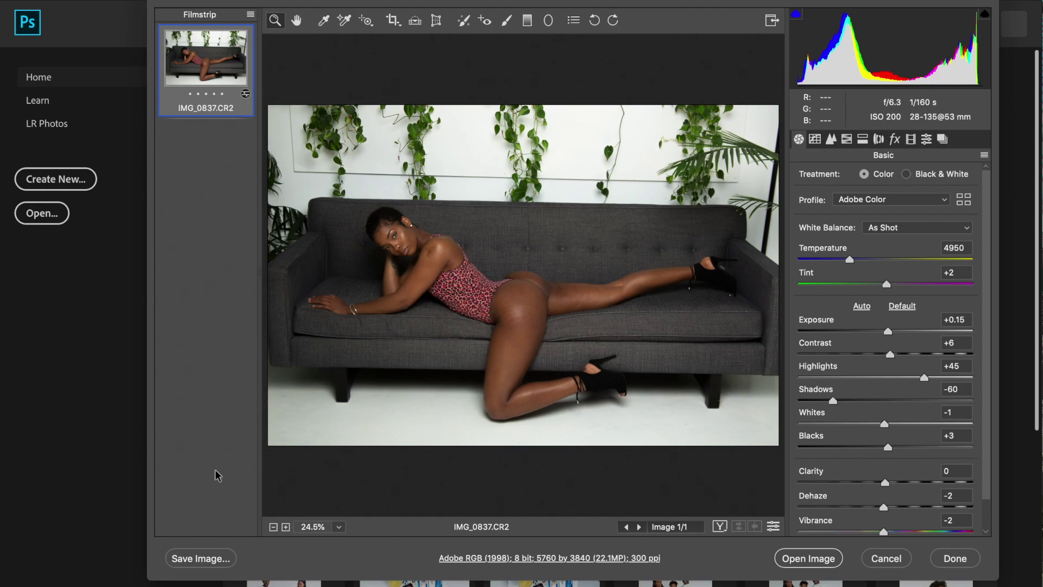
# Step: Review the luminance, saturation and hue values in the HSL adjustments of the raw photo
pyautogui.click(847, 139)
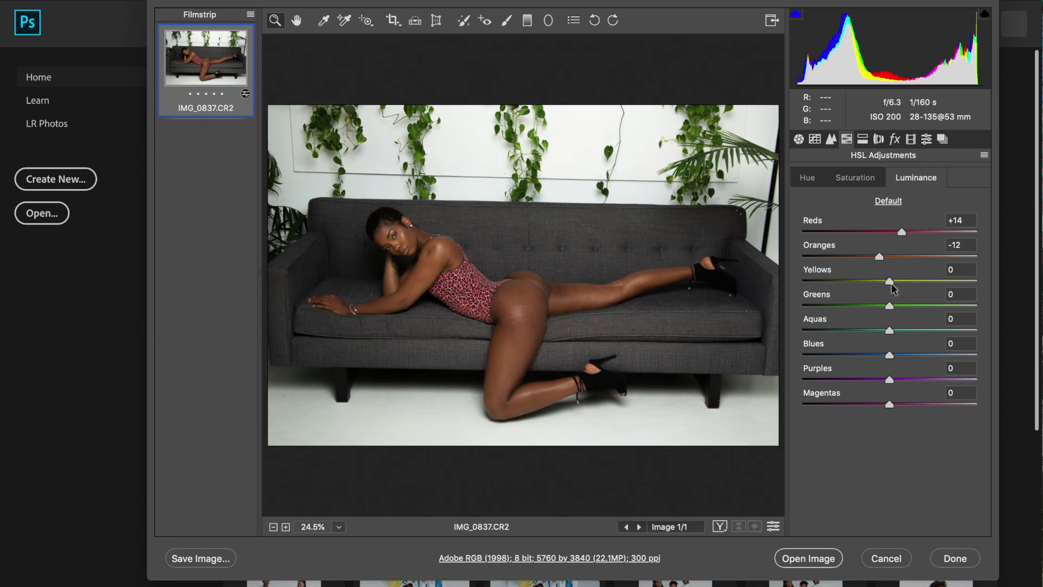
pyautogui.click(855, 179)
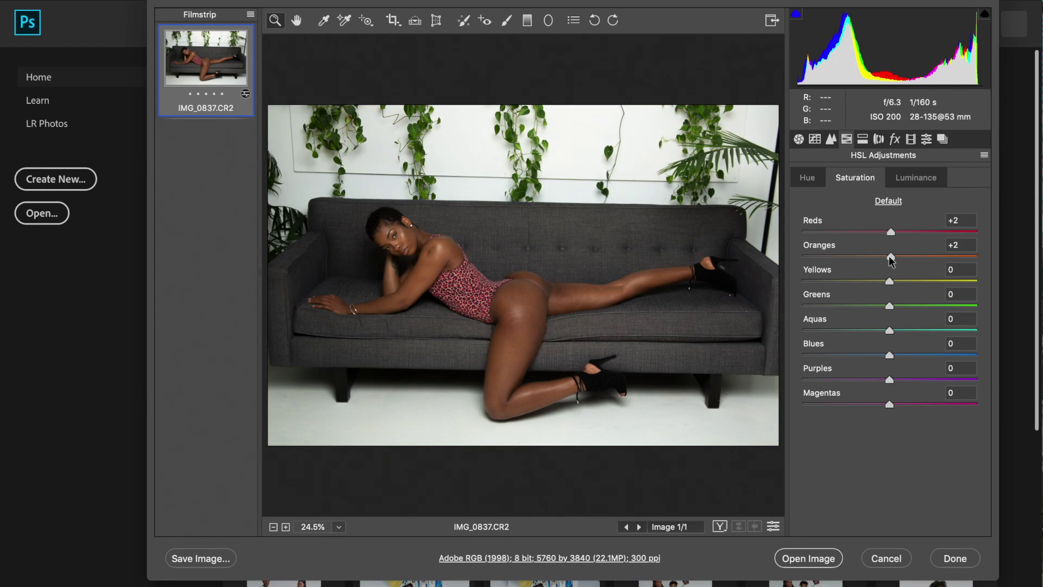
pyautogui.click(807, 179)
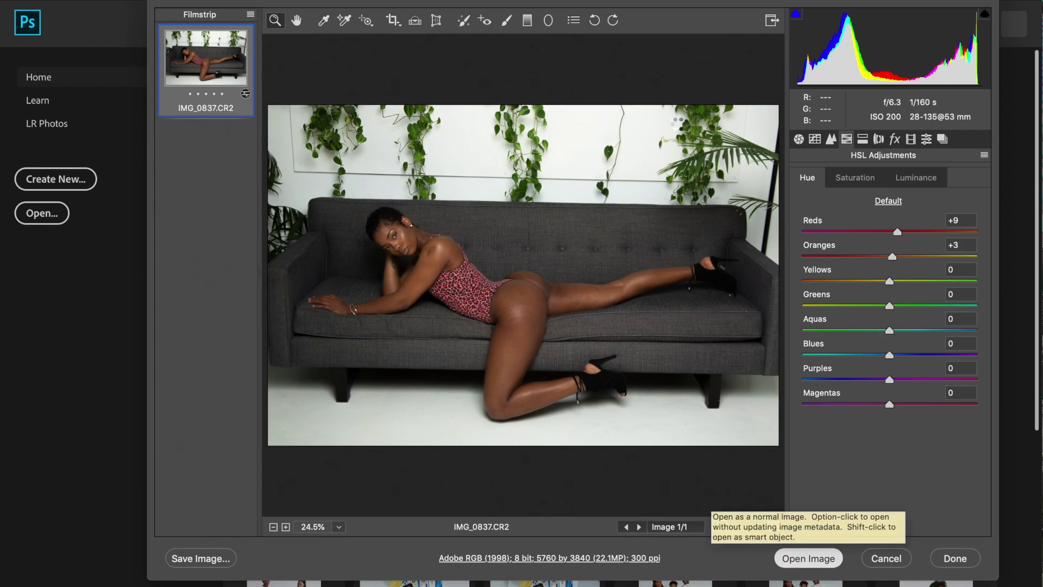
# Step: Open the raw photo as a normal image in Photoshop and duplicate the Background layer
pyautogui.click(808, 558)
pyautogui.click(809, 558)
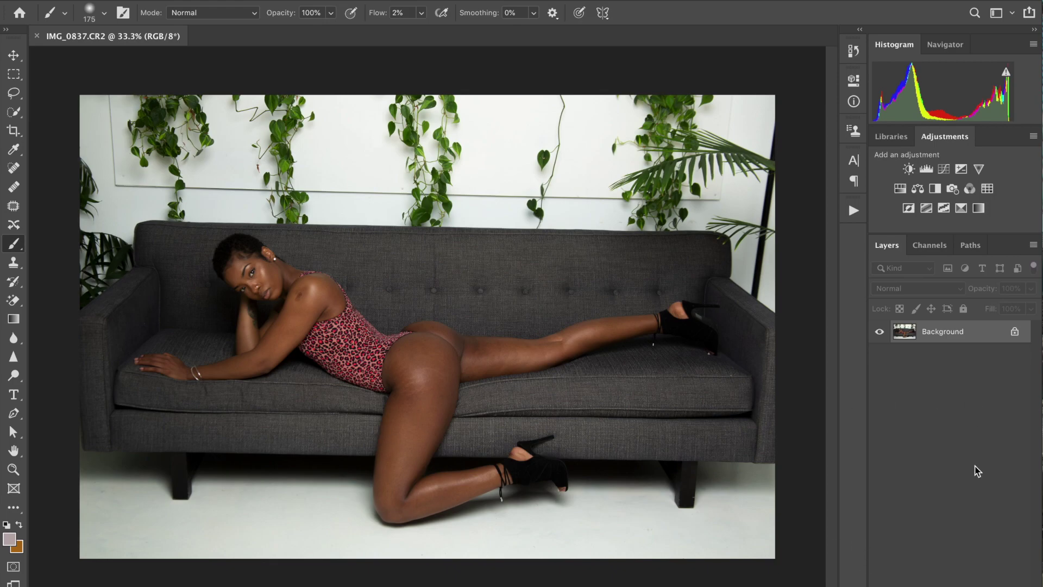
pyautogui.hotkey('ctrl', 'j')
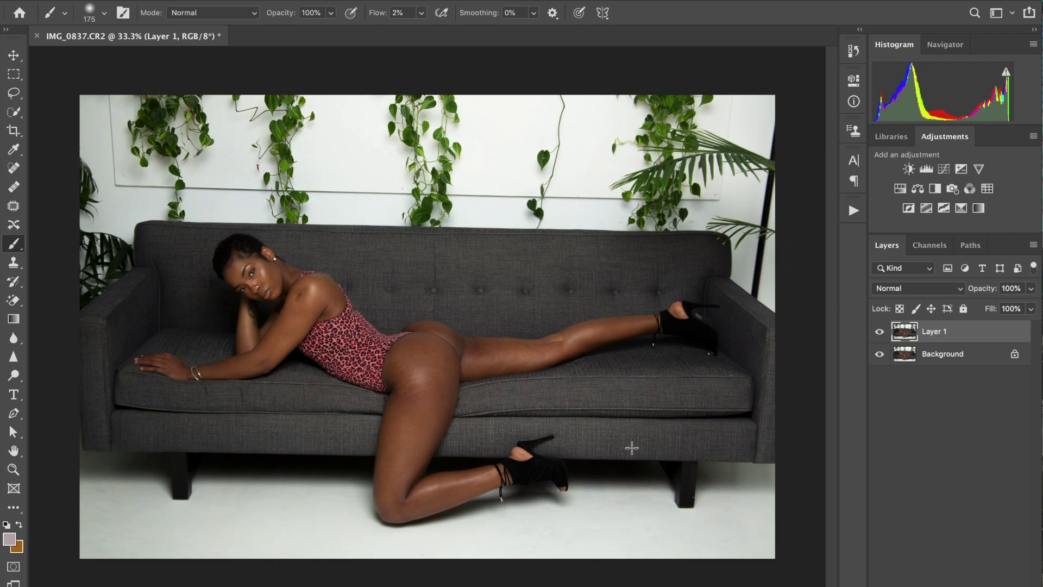
# Step: Patch the blemishes on the model's cheek and around the mouth and nose with the Patch tool on Layer 1
pyautogui.click(14, 207)
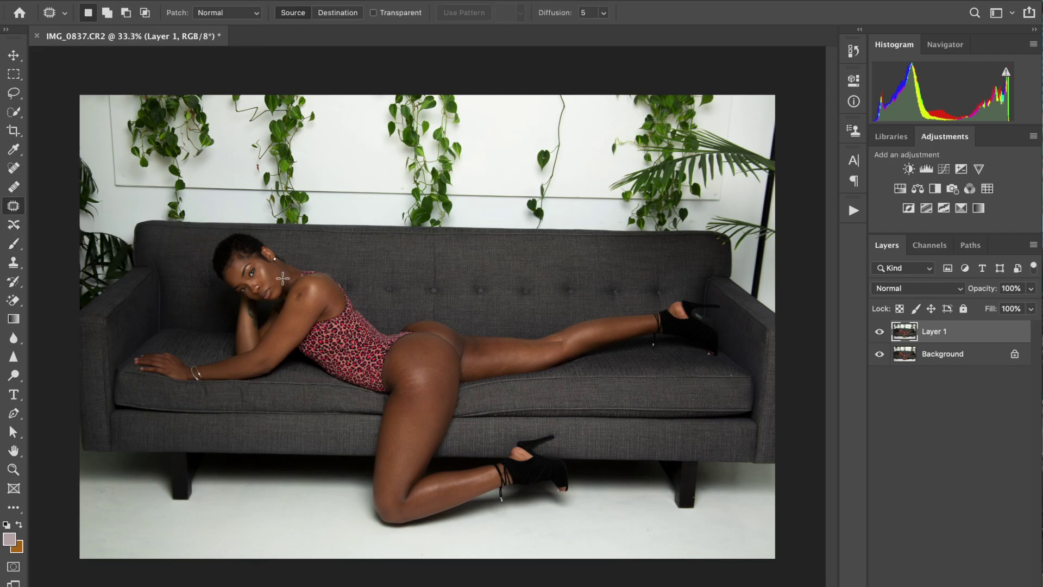
pyautogui.scroll(5, 284, 281)
pyautogui.scroll(1, 285, 281)
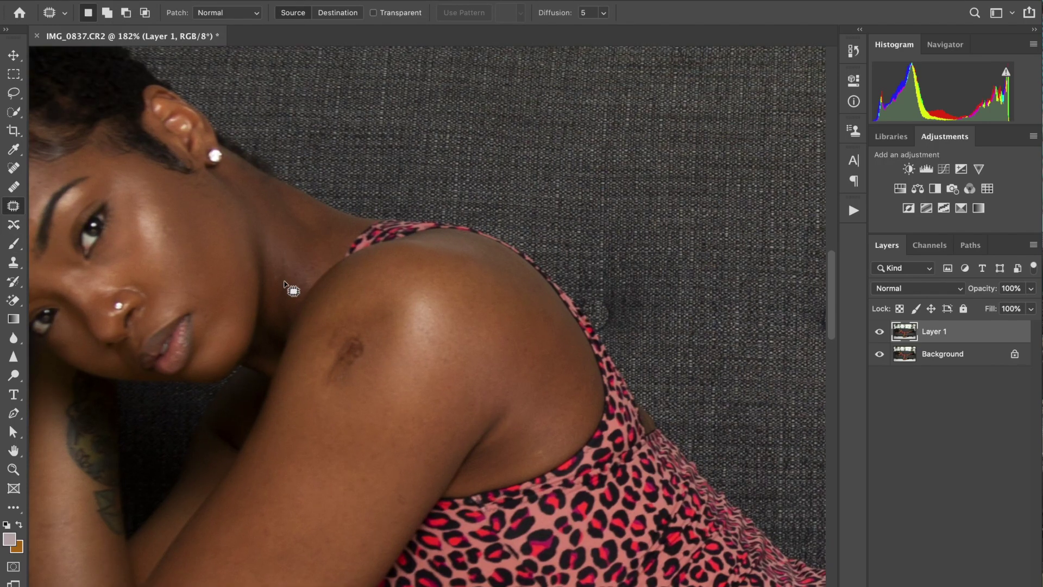
pyautogui.scroll(2, 283, 282)
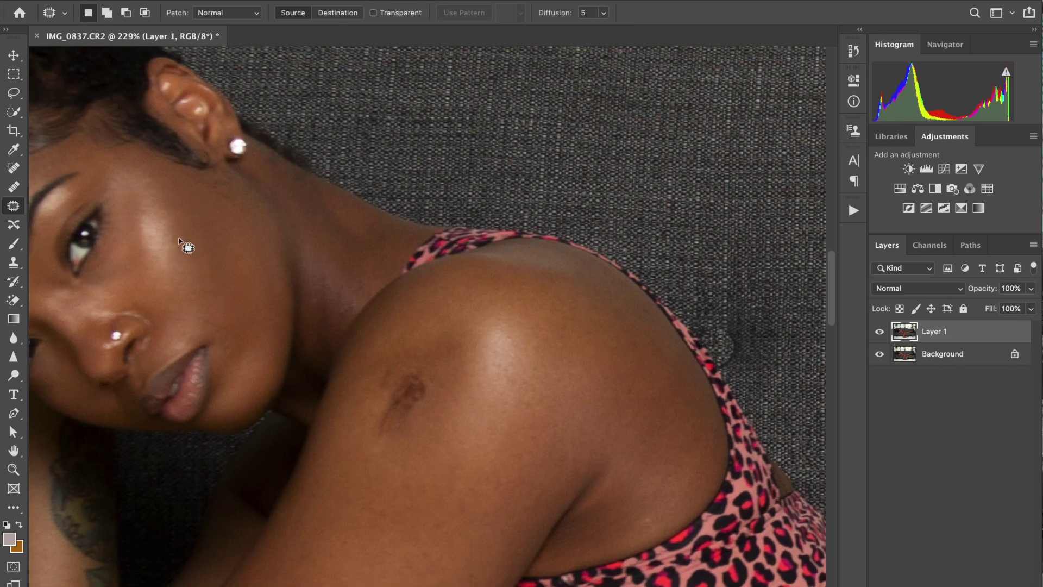
pyautogui.moveTo(178, 238); pyautogui.dragTo(182, 234)
pyautogui.moveTo(210, 311)
pyautogui.mouseDown()
pyautogui.moveTo(191, 306)
pyautogui.moveTo(233, 318)
pyautogui.moveTo(225, 295)
pyautogui.mouseUp()
pyautogui.click(234, 318)
pyautogui.moveTo(222, 299); pyautogui.dragTo(252, 297)
pyautogui.moveTo(241, 338)
pyautogui.mouseDown()
pyautogui.moveTo(239, 348)
pyautogui.moveTo(220, 344)
pyautogui.moveTo(234, 337)
pyautogui.mouseUp()
pyautogui.moveTo(226, 344); pyautogui.dragTo(237, 320)
pyautogui.click(176, 337)
pyautogui.moveTo(128, 271); pyautogui.dragTo(121, 274)
pyautogui.press('super+d')
# Step: Patch the uneven skin areas on the model's neck with nearby clean skin
pyautogui.moveTo(329, 268)
pyautogui.mouseDown()
pyautogui.moveTo(339, 318)
pyautogui.moveTo(319, 307)
pyautogui.moveTo(329, 255)
pyautogui.moveTo(356, 252)
pyautogui.mouseUp()
pyautogui.click(360, 287)
pyautogui.moveTo(370, 293)
pyautogui.mouseDown()
pyautogui.moveTo(342, 318)
pyautogui.moveTo(360, 260)
pyautogui.moveTo(343, 296)
pyautogui.moveTo(332, 297)
pyautogui.moveTo(342, 273)
pyautogui.moveTo(325, 292)
pyautogui.moveTo(327, 322)
pyautogui.moveTo(315, 319)
pyautogui.moveTo(322, 272)
pyautogui.mouseUp()
pyautogui.moveTo(323, 293)
pyautogui.mouseDown()
pyautogui.moveTo(330, 273)
pyautogui.moveTo(355, 298)
pyautogui.moveTo(364, 278)
pyautogui.moveTo(344, 267)
pyautogui.mouseUp()
pyautogui.click(334, 273)
# Step: Remove the dark mark on the model's shoulder by patching it with clean skin from the upper arm
pyautogui.click(380, 334)
pyautogui.moveTo(376, 374)
pyautogui.mouseDown()
pyautogui.moveTo(418, 358)
pyautogui.moveTo(427, 373)
pyautogui.moveTo(421, 407)
pyautogui.moveTo(385, 447)
pyautogui.moveTo(347, 408)
pyautogui.moveTo(375, 374)
pyautogui.mouseUp()
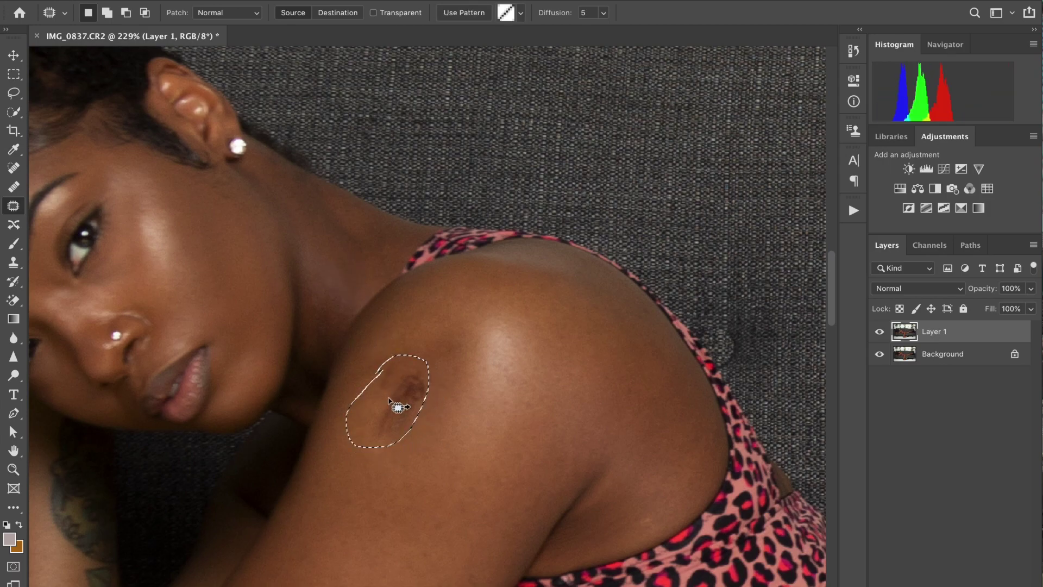
pyautogui.moveTo(400, 408); pyautogui.dragTo(331, 514)
pyautogui.click(414, 430)
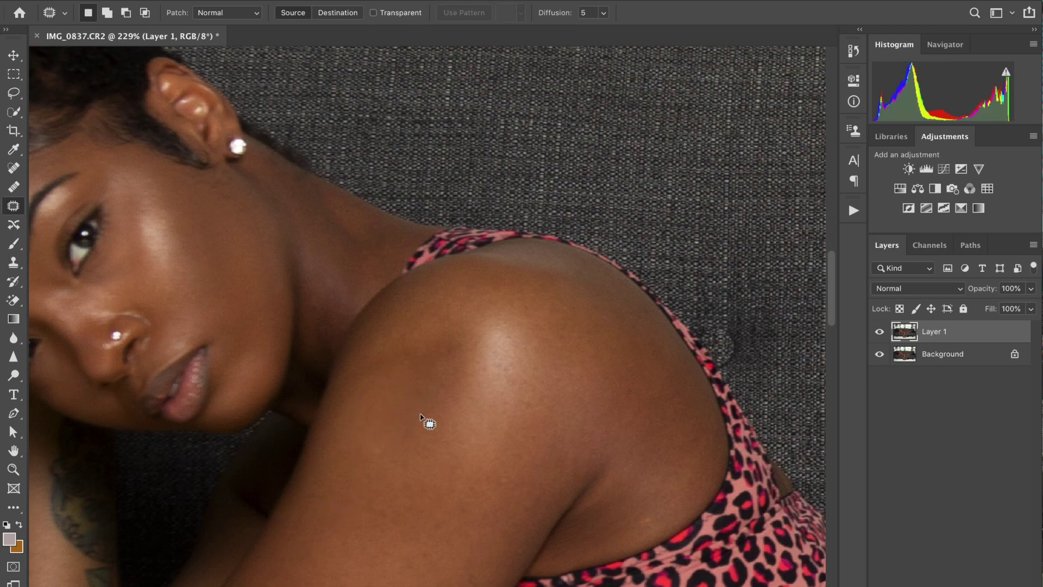
# Step: Patch the remaining discoloured skin around the removed shoulder mark and just below it
pyautogui.moveTo(387, 347)
pyautogui.mouseDown()
pyautogui.moveTo(432, 330)
pyautogui.moveTo(464, 363)
pyautogui.moveTo(416, 423)
pyautogui.moveTo(347, 403)
pyautogui.moveTo(376, 349)
pyautogui.moveTo(392, 340)
pyautogui.moveTo(349, 507)
pyautogui.mouseUp()
pyautogui.click(349, 507)
pyautogui.moveTo(446, 405)
pyautogui.mouseDown()
pyautogui.moveTo(406, 408)
pyautogui.moveTo(410, 457)
pyautogui.moveTo(456, 403)
pyautogui.mouseUp()
pyautogui.moveTo(436, 467); pyautogui.dragTo(407, 484)
pyautogui.click(407, 483)
pyautogui.moveTo(433, 431)
pyautogui.mouseDown()
pyautogui.moveTo(415, 460)
pyautogui.moveTo(427, 437)
pyautogui.moveTo(410, 520)
pyautogui.moveTo(363, 525)
pyautogui.moveTo(315, 500)
pyautogui.moveTo(288, 432)
pyautogui.moveTo(333, 448)
pyautogui.mouseUp()
pyautogui.click(396, 478)
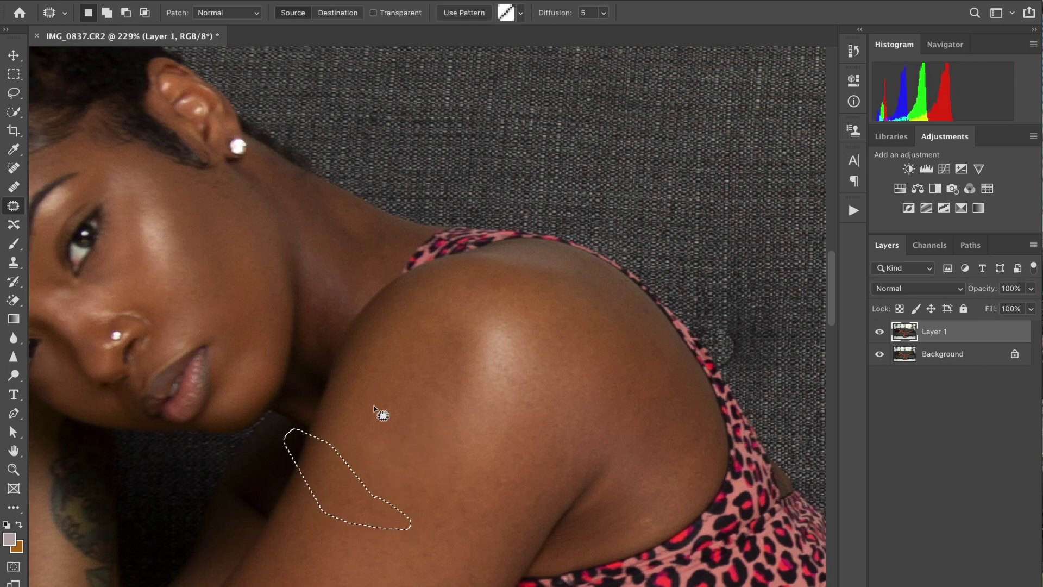
pyautogui.moveTo(385, 490)
pyautogui.mouseDown()
pyautogui.moveTo(412, 524)
pyautogui.moveTo(365, 526)
pyautogui.moveTo(316, 509)
pyautogui.moveTo(308, 493)
pyautogui.moveTo(323, 476)
pyautogui.moveTo(417, 501)
pyautogui.moveTo(475, 499)
pyautogui.mouseUp()
pyautogui.hotkey('ctrl', 'd')
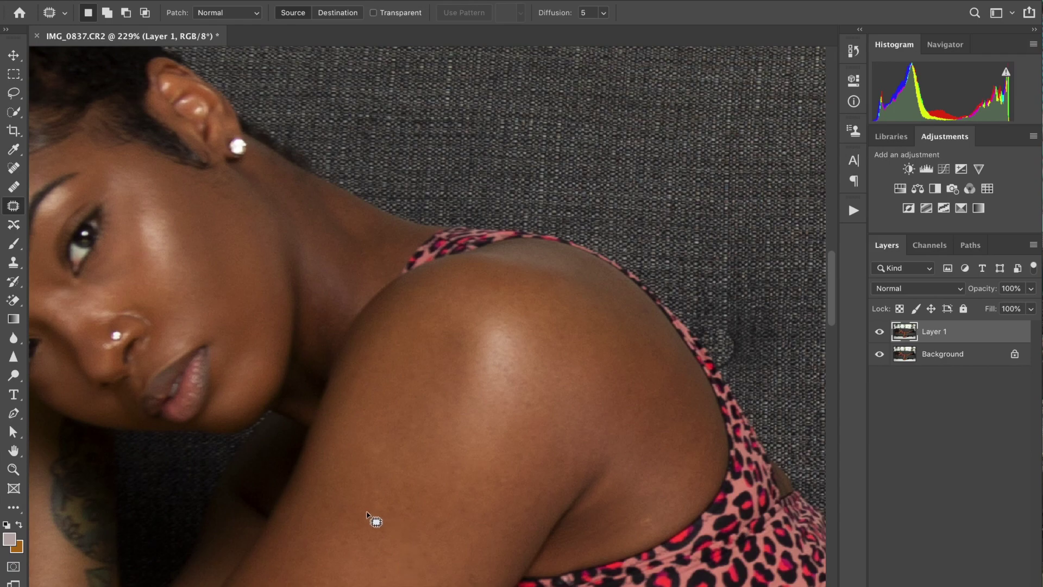
# Step: Patch the uneven skin patches along the outer and inner edges of the model's upper arm
pyautogui.moveTo(327, 474)
pyautogui.mouseDown()
pyautogui.moveTo(351, 507)
pyautogui.moveTo(335, 529)
pyautogui.moveTo(313, 498)
pyautogui.moveTo(325, 488)
pyautogui.moveTo(315, 548)
pyautogui.moveTo(334, 556)
pyautogui.moveTo(332, 543)
pyautogui.moveTo(348, 546)
pyautogui.moveTo(325, 580)
pyautogui.mouseUp()
pyautogui.hotkey('ctrl', 'd')
pyautogui.hotkey('ctrl', 'd')
pyautogui.scroll(-3, 318, 570)
pyautogui.moveTo(314, 478)
pyautogui.mouseDown()
pyautogui.moveTo(301, 551)
pyautogui.moveTo(283, 517)
pyautogui.moveTo(297, 482)
pyautogui.moveTo(303, 508)
pyautogui.moveTo(344, 545)
pyautogui.moveTo(289, 579)
pyautogui.moveTo(325, 512)
pyautogui.mouseUp()
pyautogui.moveTo(319, 555); pyautogui.dragTo(306, 582)
pyautogui.hotkey('ctrl', 'd')
pyautogui.scroll(-1, 320, 570)
pyautogui.moveTo(467, 497)
pyautogui.mouseDown()
pyautogui.moveTo(440, 573)
pyautogui.moveTo(403, 577)
pyautogui.moveTo(468, 496)
pyautogui.mouseUp()
pyautogui.moveTo(445, 542)
pyautogui.mouseDown()
pyautogui.moveTo(413, 580)
pyautogui.moveTo(380, 586)
pyautogui.mouseUp()
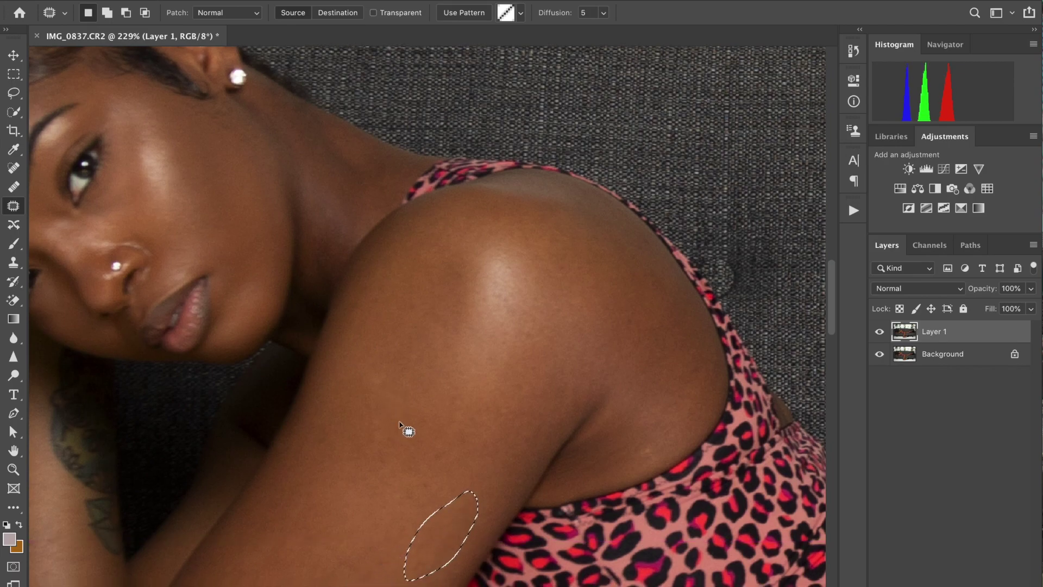
pyautogui.hotkey('ctrl', 'd')
# Step: Patch the blotchy skin in the middle of the model's upper arm
pyautogui.moveTo(380, 434)
pyautogui.mouseDown()
pyautogui.moveTo(390, 481)
pyautogui.moveTo(380, 435)
pyautogui.mouseUp()
pyautogui.moveTo(379, 459); pyautogui.dragTo(343, 491)
pyautogui.press('super+d')
pyautogui.moveTo(352, 419)
pyautogui.mouseDown()
pyautogui.moveTo(388, 413)
pyautogui.moveTo(310, 469)
pyautogui.moveTo(291, 435)
pyautogui.moveTo(310, 424)
pyautogui.mouseUp()
pyautogui.moveTo(324, 460); pyautogui.dragTo(314, 494)
pyautogui.press('super+d')
pyautogui.moveTo(402, 417)
pyautogui.mouseDown()
pyautogui.moveTo(379, 527)
pyautogui.moveTo(402, 418)
pyautogui.mouseUp()
pyautogui.moveTo(422, 456); pyautogui.dragTo(413, 565)
pyautogui.scroll(-5, 478, 457)
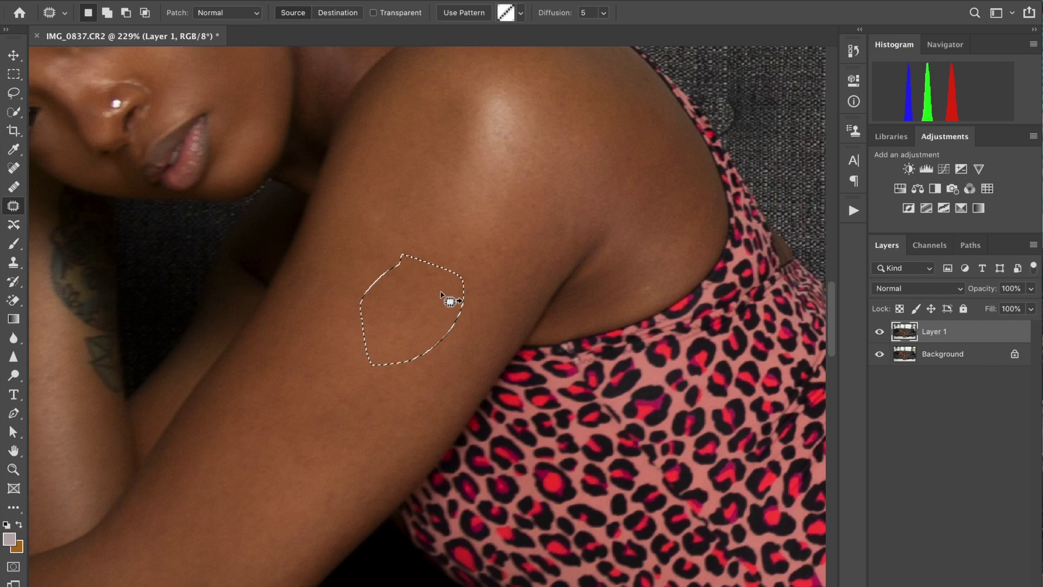
# Step: Smooth the remaining small marks between the model's shoulder and elbow with the Patch tool
pyautogui.press('super+d')
pyautogui.moveTo(389, 249)
pyautogui.mouseDown()
pyautogui.moveTo(449, 277)
pyautogui.moveTo(363, 280)
pyautogui.moveTo(384, 353)
pyautogui.mouseUp()
pyautogui.press('super+d')
pyautogui.moveTo(371, 227)
pyautogui.mouseDown()
pyautogui.moveTo(352, 277)
pyautogui.moveTo(365, 231)
pyautogui.mouseUp()
pyautogui.moveTo(352, 275); pyautogui.dragTo(356, 288)
pyautogui.press('super+d')
pyautogui.moveTo(364, 125)
pyautogui.mouseDown()
pyautogui.moveTo(386, 116)
pyautogui.moveTo(453, 148)
pyautogui.moveTo(427, 189)
pyautogui.moveTo(371, 171)
pyautogui.moveTo(341, 144)
pyautogui.moveTo(362, 117)
pyautogui.mouseUp()
pyautogui.press('super+d')
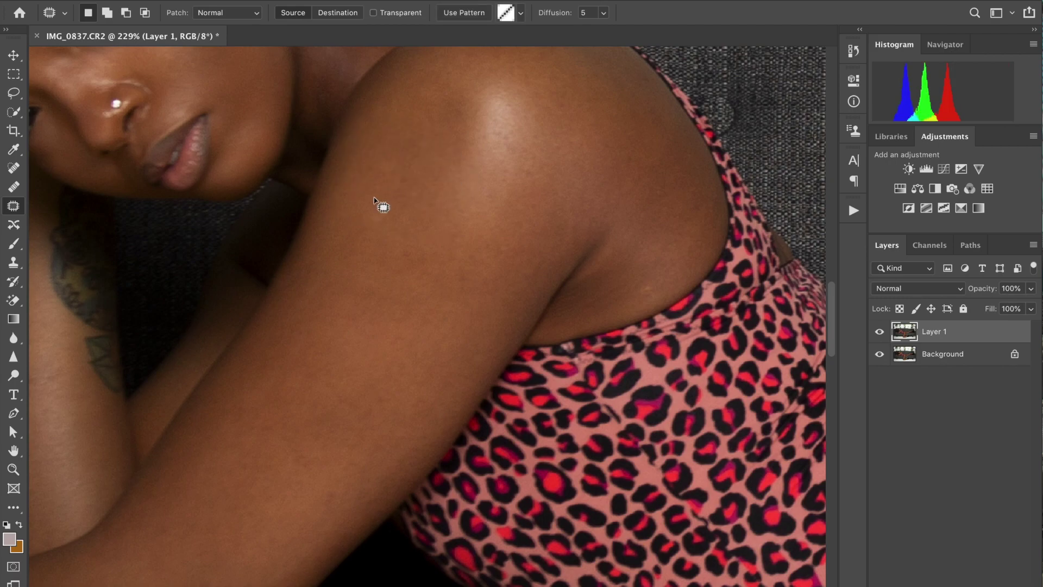
# Step: Patch the small blemishes at the shoulder highlight and near the underarm crease
pyautogui.moveTo(510, 124); pyautogui.dragTo(478, 119)
pyautogui.moveTo(503, 137); pyautogui.dragTo(512, 103)
pyautogui.moveTo(615, 242)
pyautogui.mouseDown()
pyautogui.moveTo(612, 276)
pyautogui.moveTo(615, 244)
pyautogui.mouseUp()
# Step: Patch the small blemishes on the model's forehead
pyautogui.scroll(5, 427, 228)
pyautogui.hscroll(-5, 427, 293)
pyautogui.moveTo(171, 342)
pyautogui.mouseDown()
pyautogui.moveTo(151, 371)
pyautogui.moveTo(170, 343)
pyautogui.mouseUp()
pyautogui.moveTo(163, 361); pyautogui.dragTo(169, 291)
pyautogui.press('super+d')
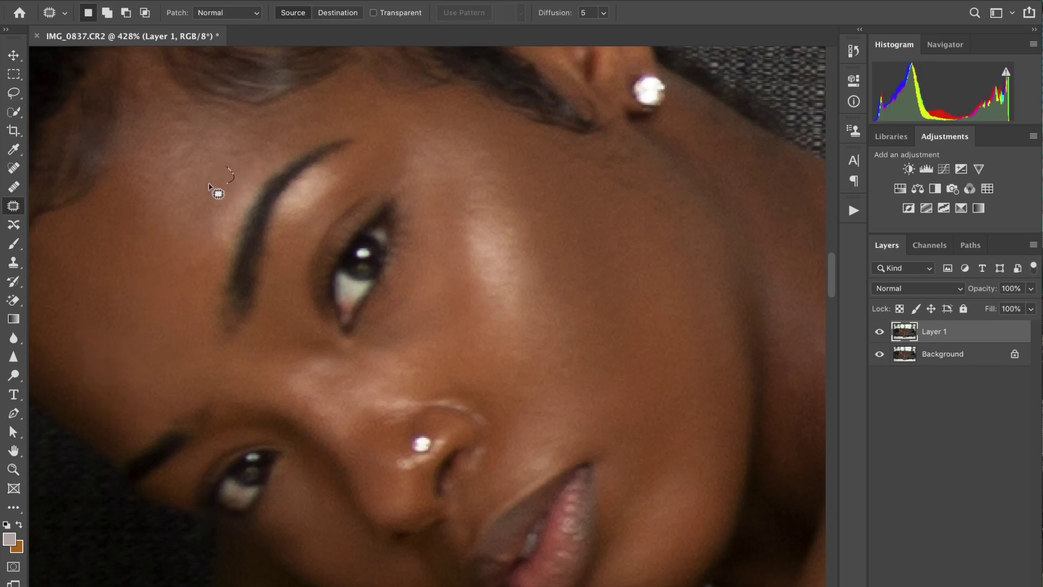
# Step: Patch the visible marks on the model's hip and upper thigh with surrounding clean skin
pyautogui.scroll(-5, 217, 191)
pyautogui.scroll(-6, 239, 472)
pyautogui.hscroll(-2, 239, 473)
pyautogui.scroll(-5, 234, 449)
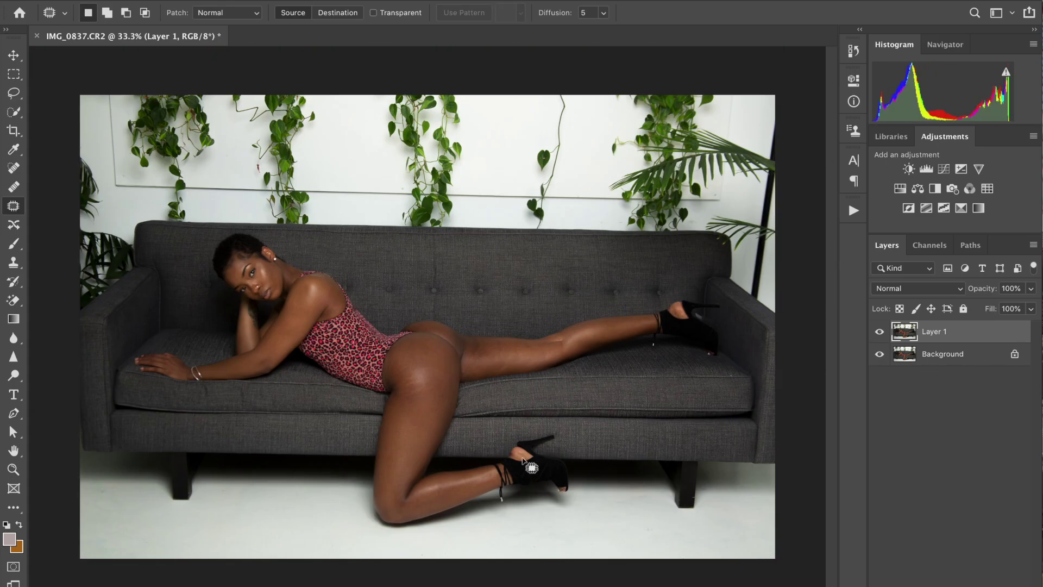
pyautogui.scroll(5, 452, 407)
pyautogui.moveTo(312, 219); pyautogui.dragTo(322, 230)
pyautogui.moveTo(376, 276); pyautogui.dragTo(380, 270)
pyautogui.moveTo(419, 295); pyautogui.dragTo(425, 386)
pyautogui.press('super+d')
pyautogui.moveTo(326, 305); pyautogui.dragTo(317, 334)
pyautogui.press('super+d')
pyautogui.moveTo(312, 259); pyautogui.dragTo(298, 268)
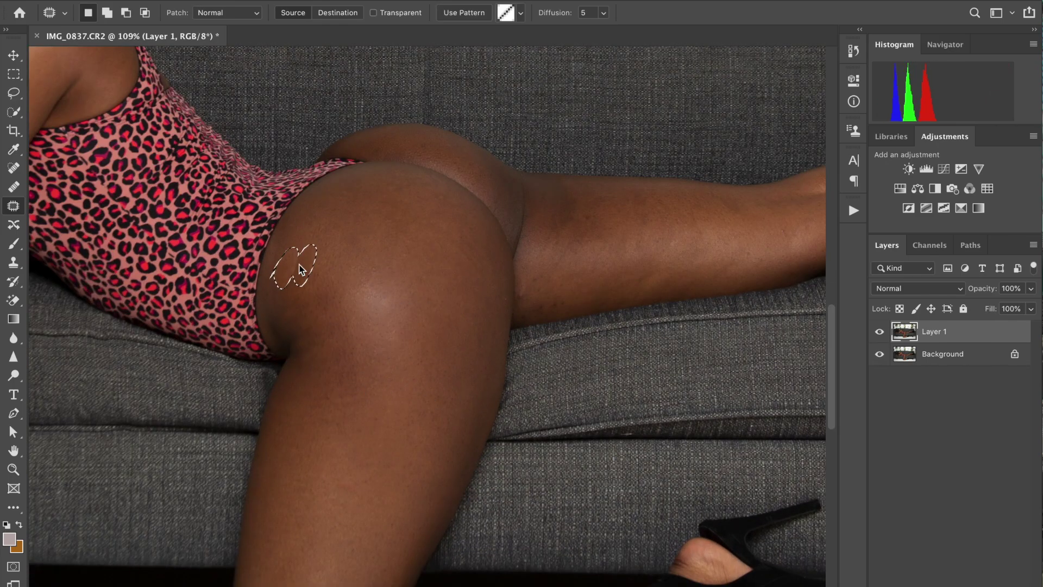
pyautogui.press('super+d')
# Step: Patch the finer skin marks along the curve of the hips and the start of the extended leg
pyautogui.scroll(5, 538, 320)
pyautogui.moveTo(432, 101)
pyautogui.mouseDown()
pyautogui.moveTo(420, 127)
pyautogui.moveTo(432, 102)
pyautogui.mouseUp()
pyautogui.press('super+d')
pyautogui.moveTo(598, 131); pyautogui.dragTo(551, 148)
pyautogui.moveTo(393, 53); pyautogui.dragTo(382, 77)
pyautogui.scroll(-5, 622, 188)
pyautogui.moveTo(575, 104); pyautogui.dragTo(584, 122)
pyautogui.scroll(-5, 613, 288)
pyautogui.moveTo(690, 199)
pyautogui.mouseDown()
pyautogui.moveTo(680, 227)
pyautogui.moveTo(690, 199)
pyautogui.mouseUp()
pyautogui.scroll(5, 456, 109)
pyautogui.moveTo(453, 157); pyautogui.dragTo(462, 163)
pyautogui.press('super+d')
pyautogui.moveTo(568, 215); pyautogui.dragTo(588, 228)
pyautogui.moveTo(679, 313); pyautogui.dragTo(665, 305)
pyautogui.press('super+d')
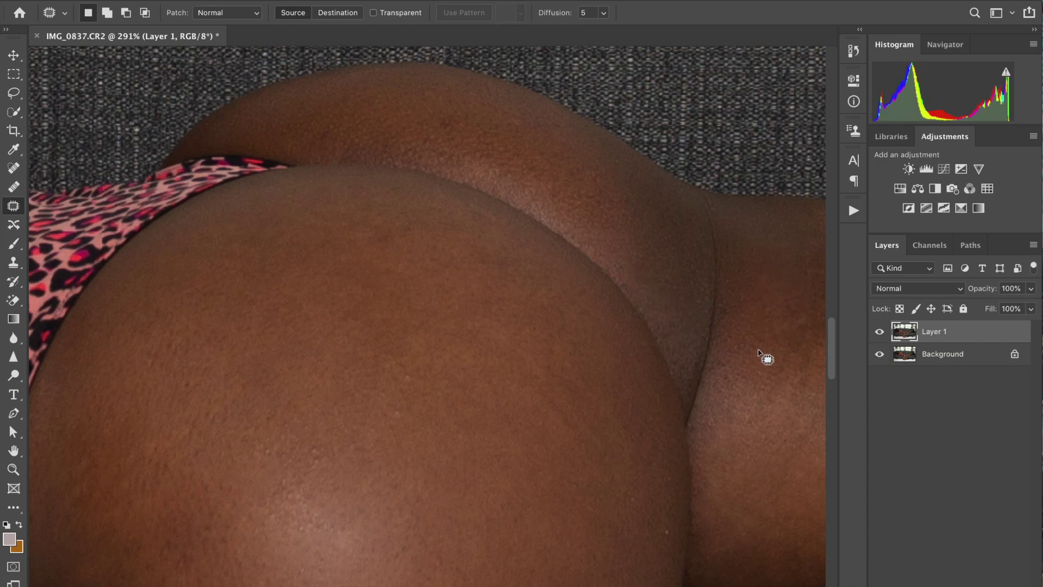
# Step: Patch the spots on the far hip and beside the highlight on the near hip
pyautogui.moveTo(429, 117)
pyautogui.mouseDown()
pyautogui.moveTo(414, 139)
pyautogui.moveTo(431, 128)
pyautogui.moveTo(405, 112)
pyautogui.mouseUp()
pyautogui.moveTo(249, 446)
pyautogui.mouseDown()
pyautogui.moveTo(258, 435)
pyautogui.moveTo(251, 444)
pyautogui.mouseUp()
pyautogui.moveTo(280, 446); pyautogui.dragTo(301, 473)
pyautogui.press('super+d')
pyautogui.moveTo(117, 473); pyautogui.dragTo(127, 461)
# Step: Patch the uneven skin areas down the thigh of the bent leg
pyautogui.scroll(-3, 139, 545)
pyautogui.moveTo(222, 453); pyautogui.dragTo(205, 465)
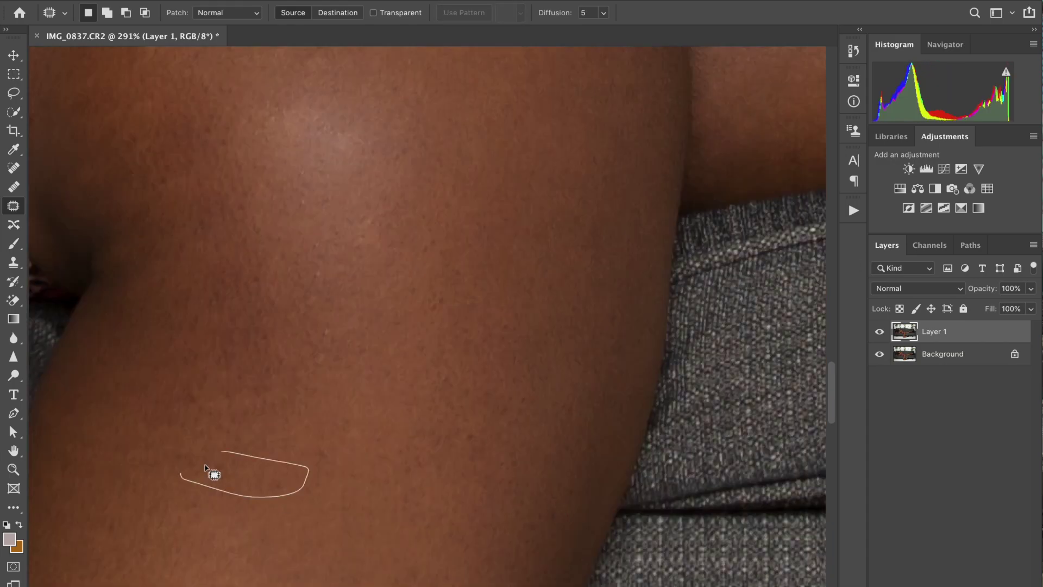
pyautogui.press('super+d')
pyautogui.scroll(-5, 517, 406)
pyautogui.scroll(5, 707, 364)
pyautogui.moveTo(507, 433); pyautogui.dragTo(483, 443)
pyautogui.moveTo(209, 442)
pyautogui.mouseDown()
pyautogui.moveTo(181, 455)
pyautogui.moveTo(209, 441)
pyautogui.mouseUp()
pyautogui.press('super+d')
pyautogui.moveTo(190, 375); pyautogui.dragTo(198, 371)
pyautogui.moveTo(203, 413); pyautogui.dragTo(260, 417)
pyautogui.press('super+d')
# Step: Patch the marks around the knee and the calf highlight of the bent leg
pyautogui.scroll(-5, 443, 577)
pyautogui.scroll(-5, 443, 577)
pyautogui.scroll(5, 443, 380)
pyautogui.press('super+d')
pyautogui.moveTo(136, 454); pyautogui.dragTo(150, 447)
pyautogui.press('super+d')
pyautogui.moveTo(514, 365)
pyautogui.mouseDown()
pyautogui.moveTo(505, 356)
pyautogui.moveTo(539, 352)
pyautogui.mouseUp()
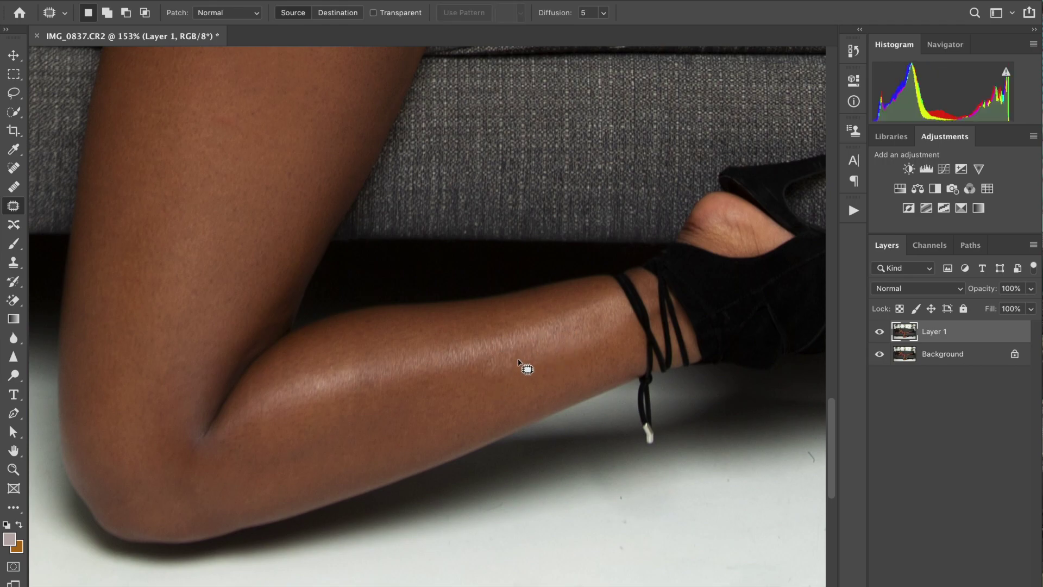
pyautogui.moveTo(530, 363)
pyautogui.mouseDown()
pyautogui.moveTo(513, 374)
pyautogui.moveTo(535, 353)
pyautogui.mouseUp()
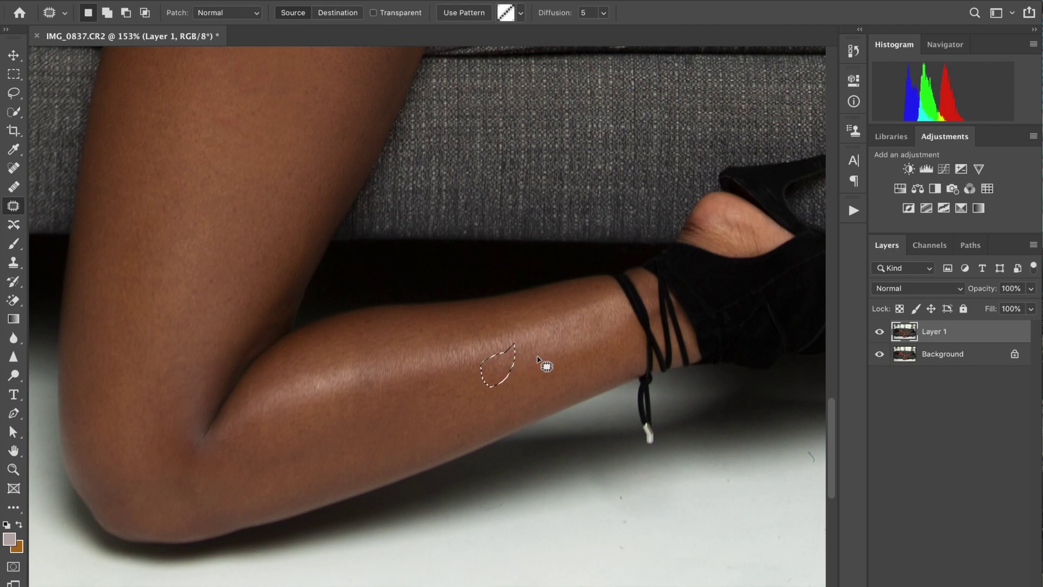
pyautogui.hotkey('ctrl', 'd')
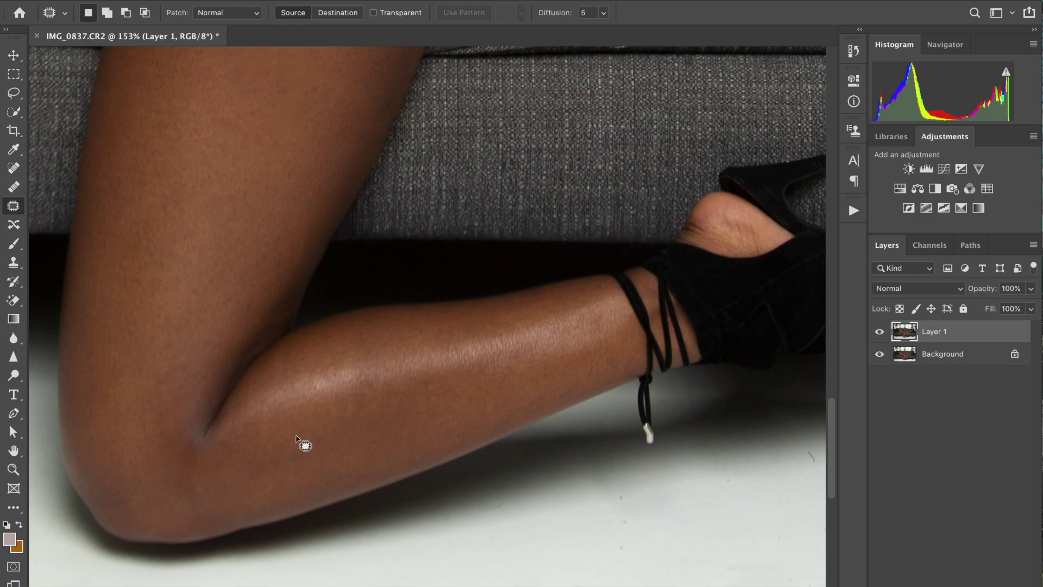
# Step: Compare the photo before and after retouching by repeatedly hiding and showing Layer 1
pyautogui.scroll(-4, 300, 417)
pyautogui.scroll(-3, 295, 409)
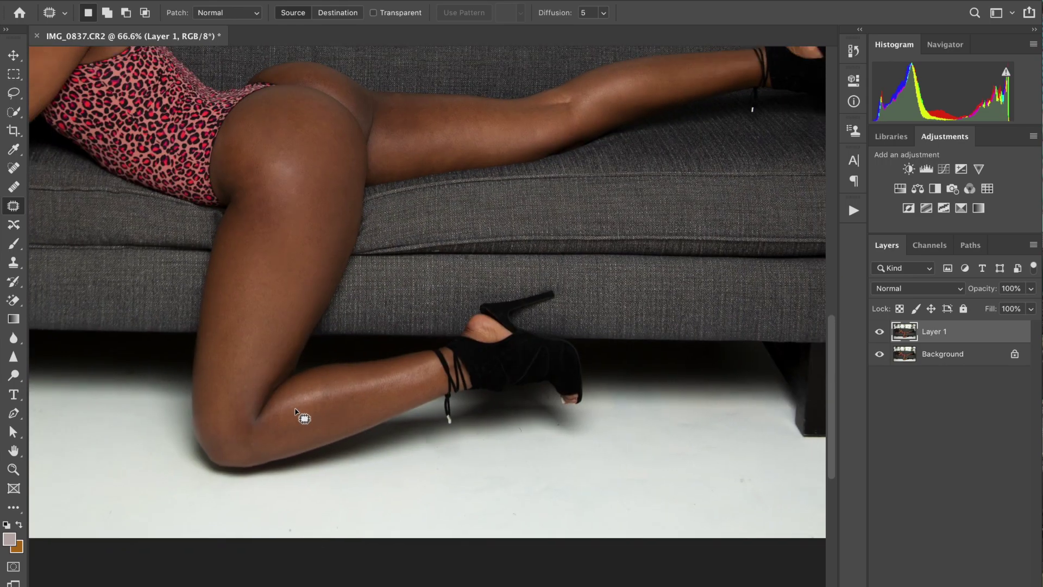
pyautogui.click(880, 333)
pyautogui.click(880, 333)
pyautogui.click(880, 332)
pyautogui.click(879, 333)
pyautogui.click(880, 332)
pyautogui.click(879, 333)
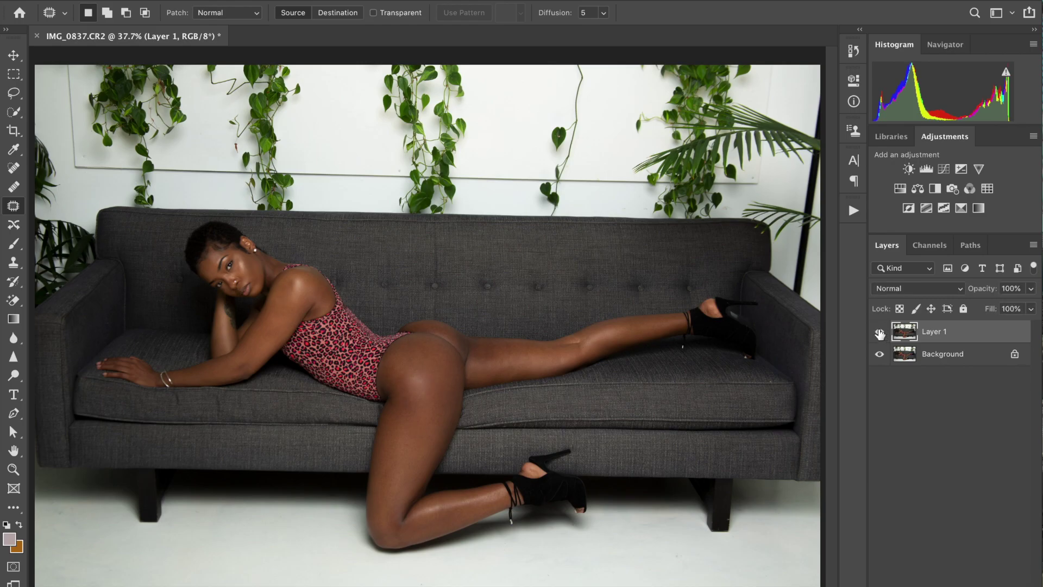
pyautogui.click(879, 333)
pyautogui.click(879, 333)
pyautogui.click(879, 333)
pyautogui.click(880, 333)
# Step: Run the Frequency Separation action on Layer 1 to create its Texture and Skin layers
pyautogui.click(854, 211)
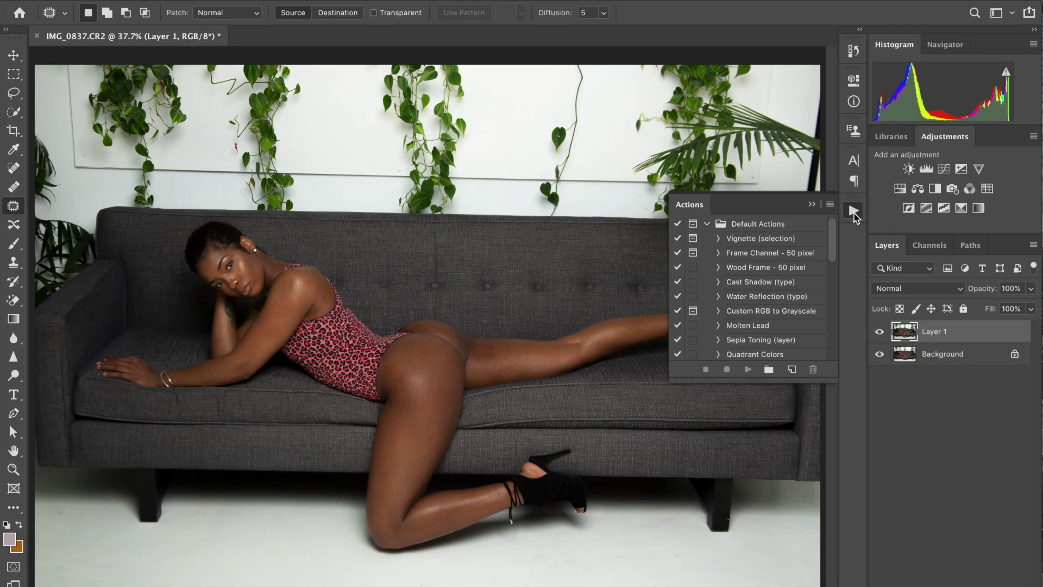
pyautogui.moveTo(833, 247); pyautogui.dragTo(831, 296)
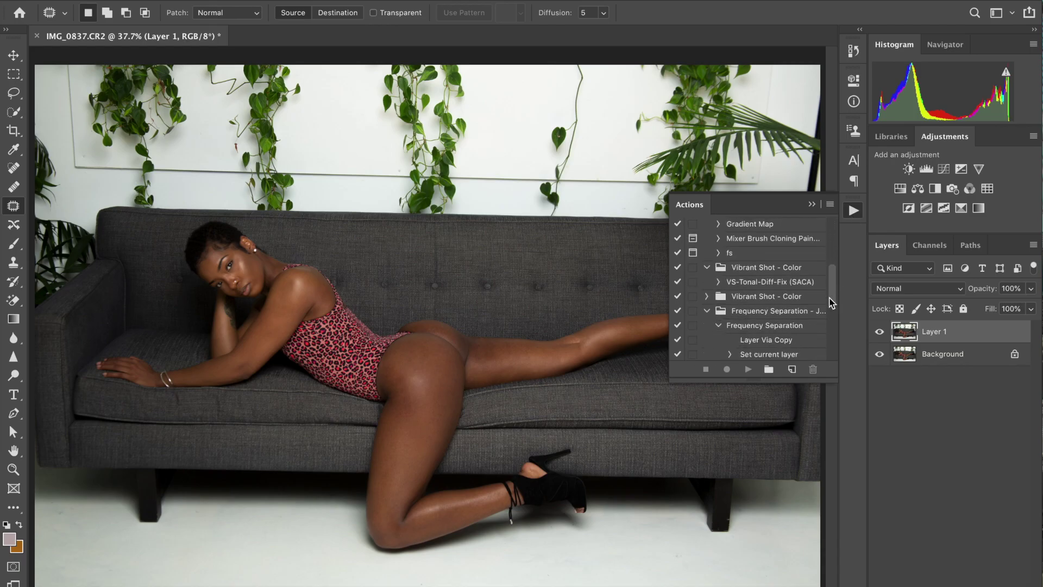
pyautogui.click(778, 328)
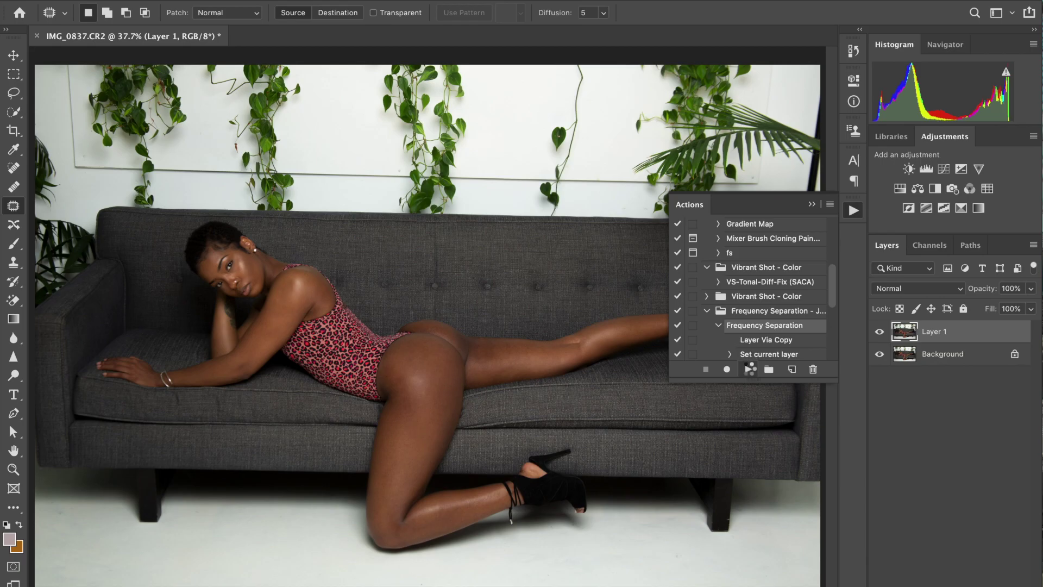
pyautogui.click(747, 369)
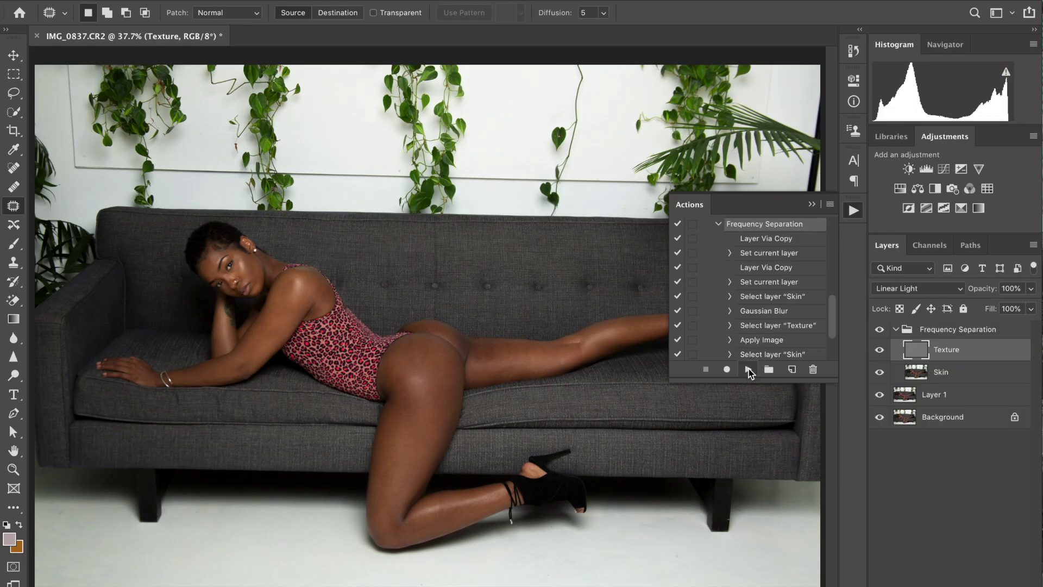
pyautogui.click(811, 205)
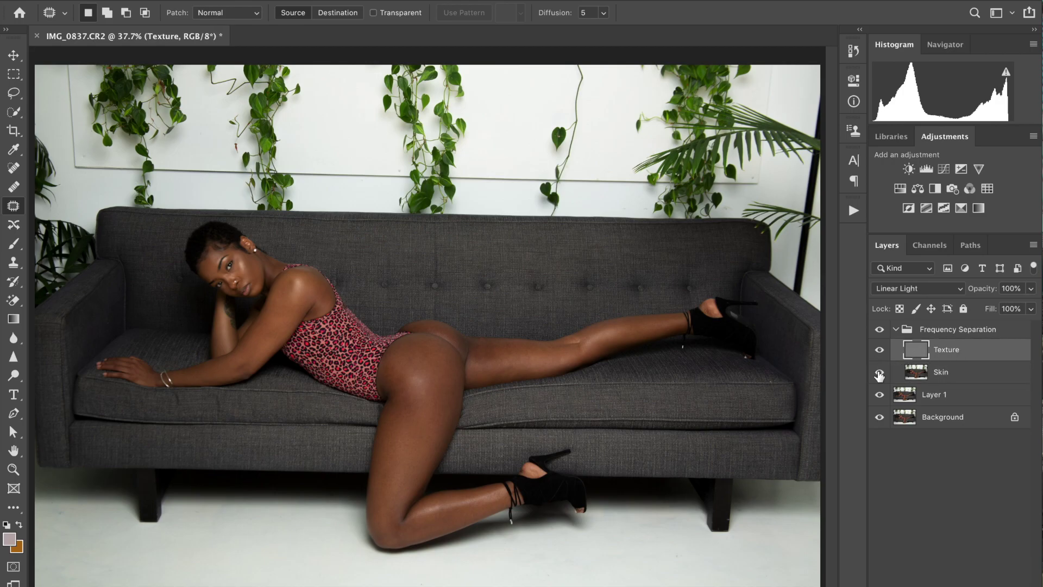
# Step: Examine the Skin layer's contribution by repeatedly hiding and showing it
pyautogui.click(879, 374)
pyautogui.click(879, 374)
pyautogui.click(879, 374)
pyautogui.click(879, 374)
pyautogui.click(879, 374)
pyautogui.click(880, 374)
pyautogui.click(879, 374)
pyautogui.click(879, 374)
pyautogui.click(879, 374)
pyautogui.click(880, 374)
pyautogui.click(879, 374)
pyautogui.click(879, 374)
pyautogui.click(879, 374)
# Step: Examine the Texture layer's contribution by repeatedly hiding and showing it
pyautogui.click(879, 355)
pyautogui.click(879, 355)
pyautogui.click(879, 355)
pyautogui.click(879, 355)
pyautogui.click(879, 355)
pyautogui.click(879, 355)
pyautogui.click(880, 355)
pyautogui.click(880, 355)
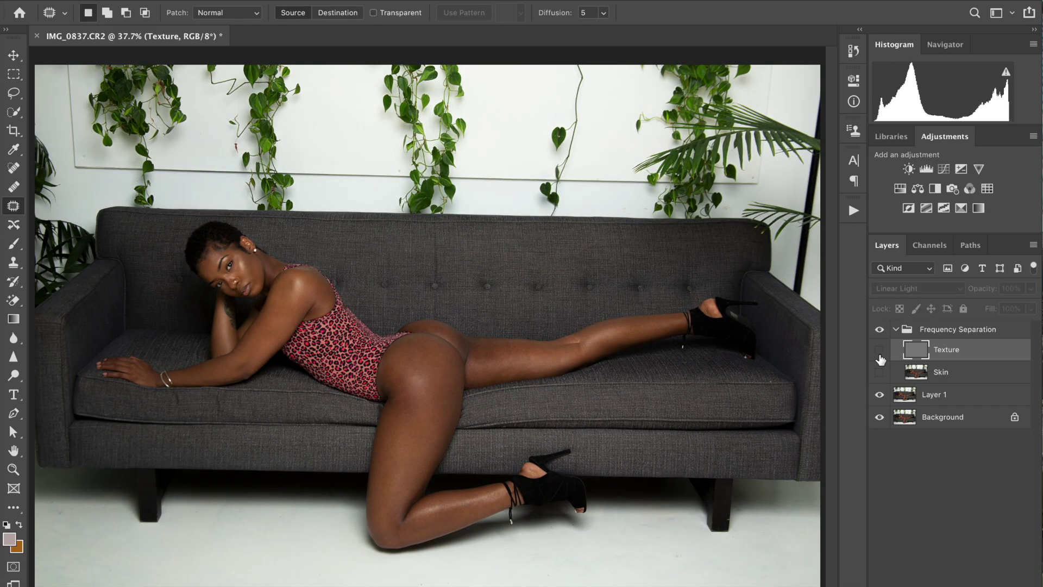
pyautogui.click(879, 349)
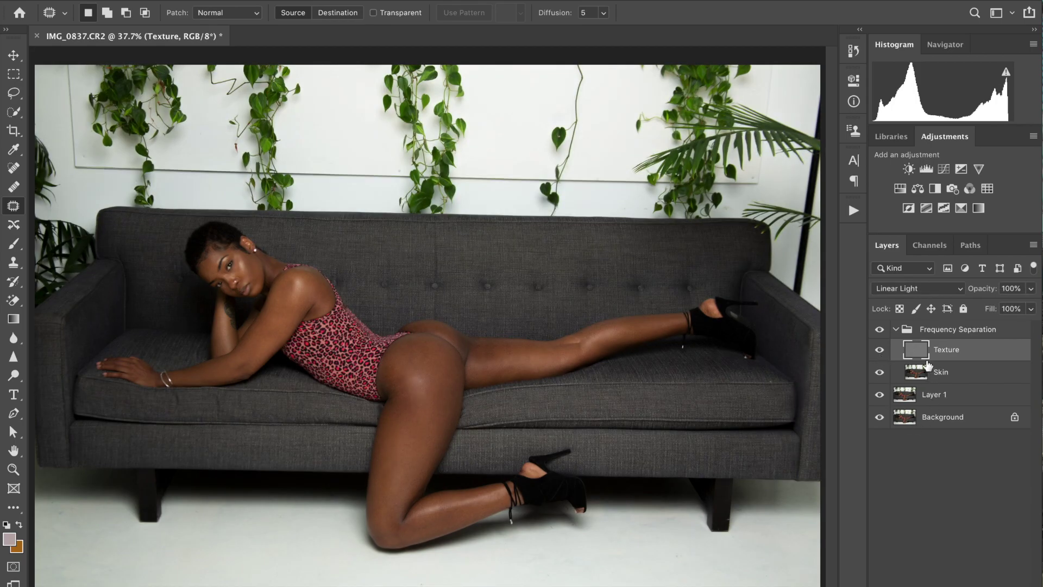
# Step: Add an empty layer between the Texture and Skin layers and make the Skin layer active again
pyautogui.click(957, 372)
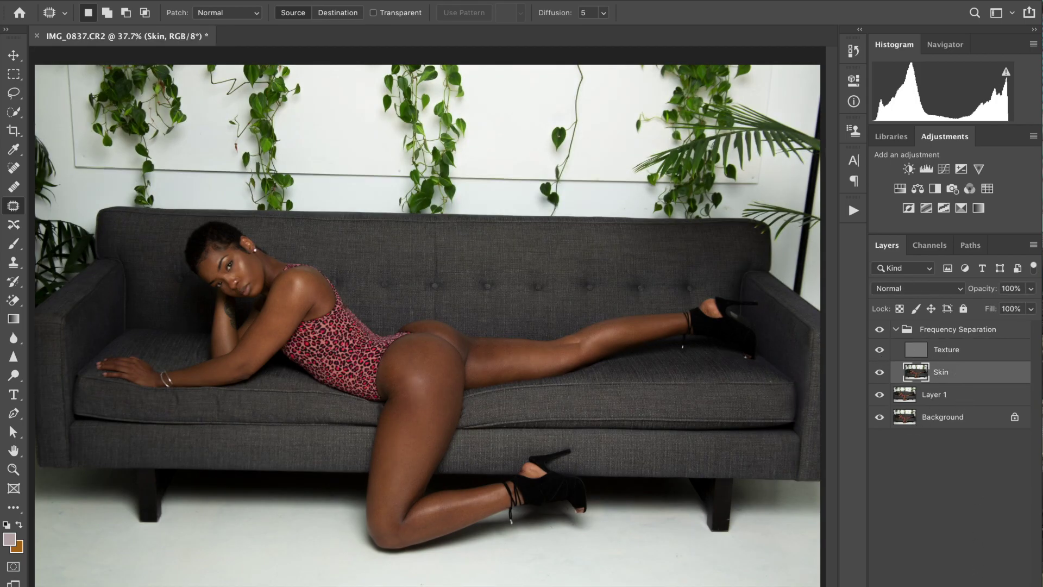
pyautogui.hotkey('ctrl', 'alt', 'shift', 'n')
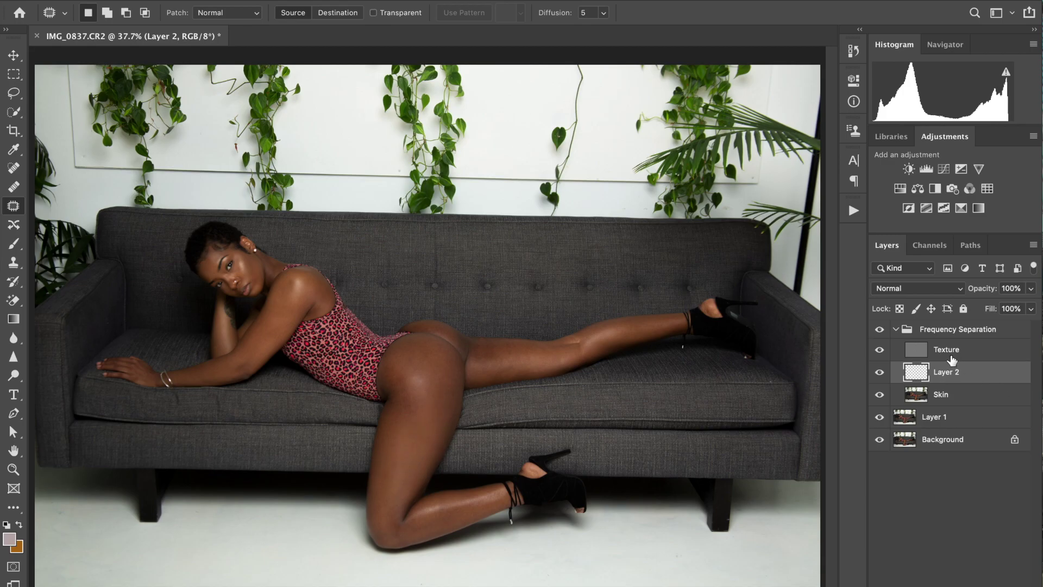
pyautogui.click(959, 399)
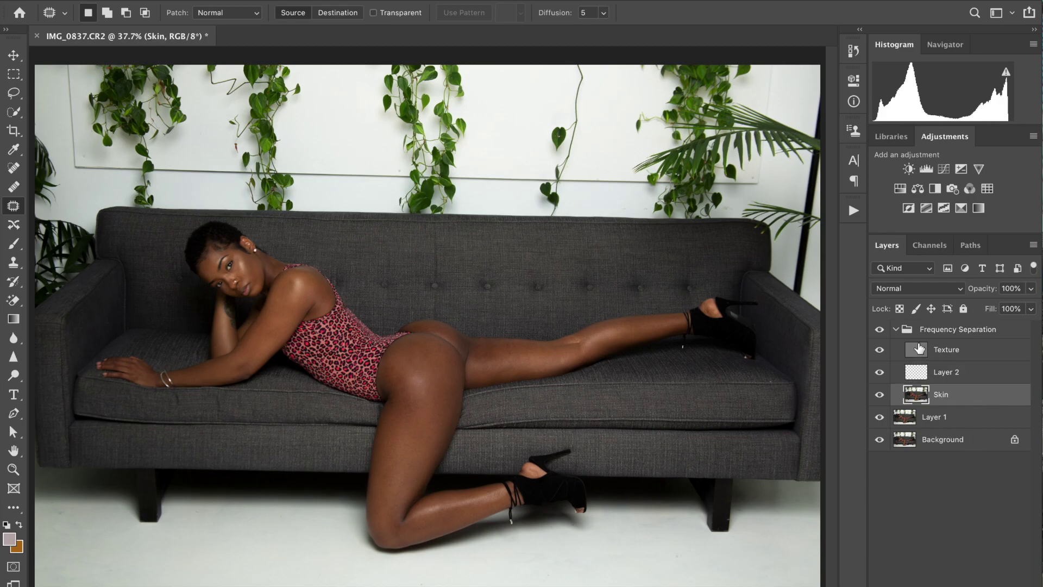
# Step: Switch to the Mixer Brush and set its smoothing to 10%
pyautogui.click(16, 511)
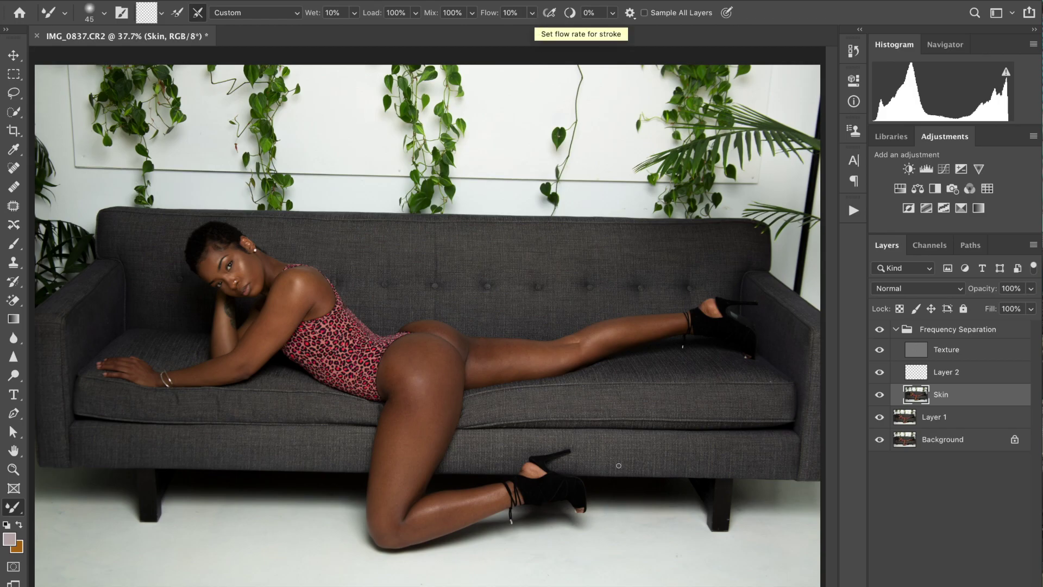
pyautogui.click(612, 13)
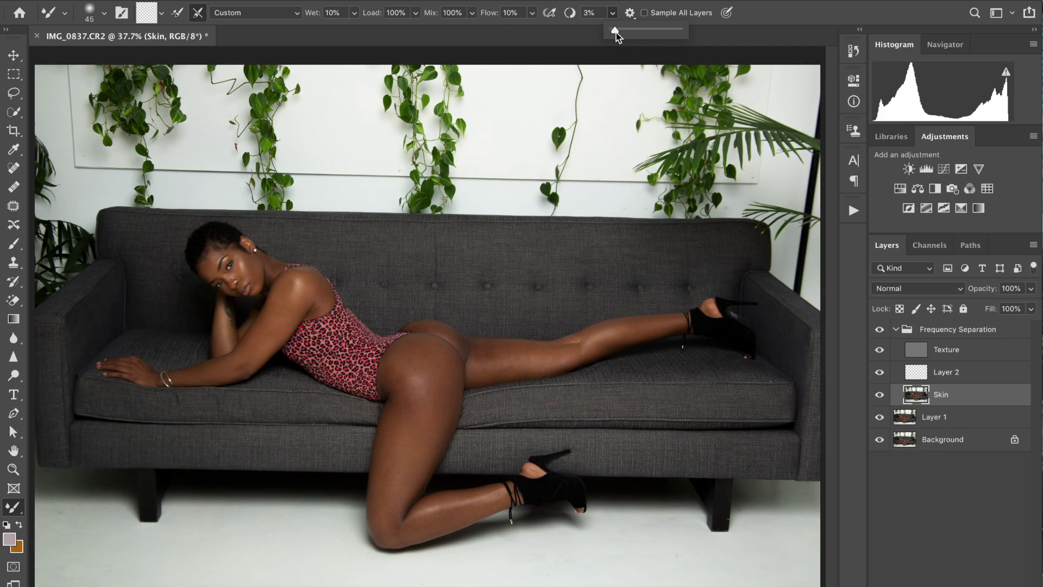
pyautogui.click(813, 15)
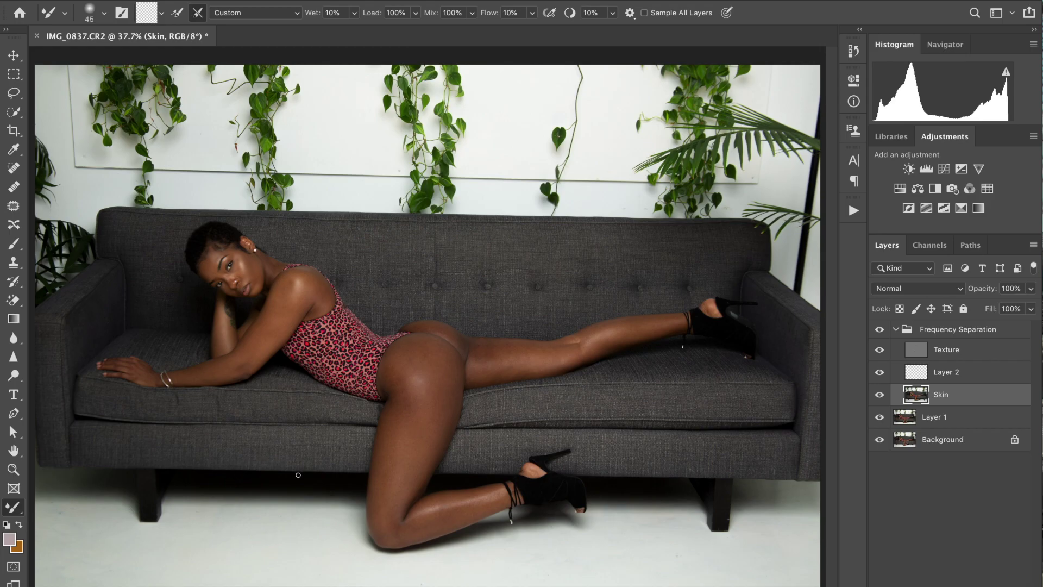
# Step: Blend the skin tones around the hip highlight and along the upper edge of the buttock on the Skin layer
pyautogui.scroll(5, 405, 442)
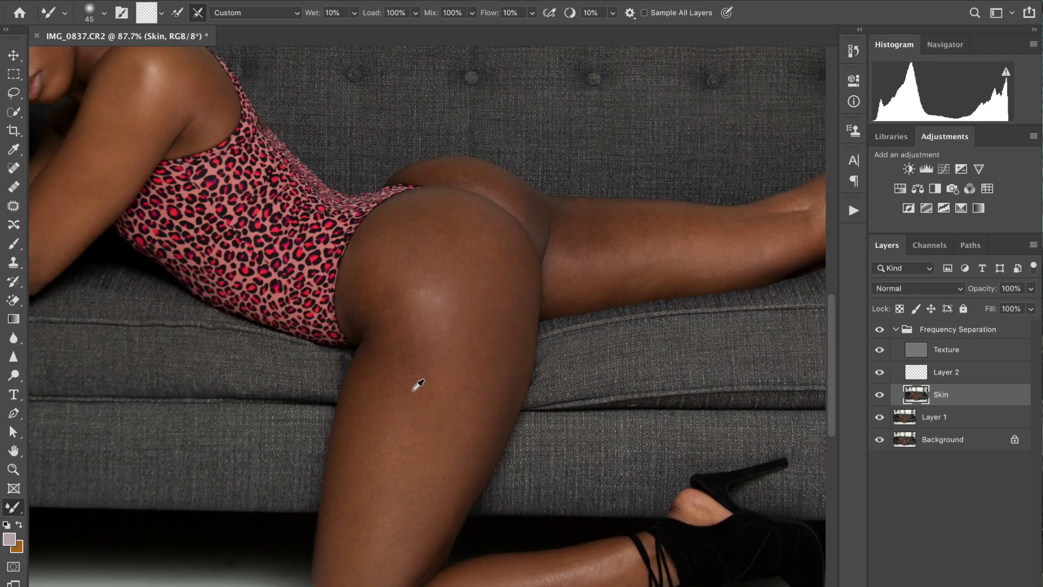
pyautogui.press(']')
pyautogui.press(']')
pyautogui.press(']')
pyautogui.press(']')
pyautogui.press(']')
pyautogui.press('[')
pyautogui.press('[')
pyautogui.press('[')
pyautogui.press('[')
pyautogui.press('[')
pyautogui.moveTo(409, 296); pyautogui.dragTo(442, 293)
pyautogui.moveTo(533, 219)
pyautogui.mouseDown()
pyautogui.moveTo(528, 202)
pyautogui.moveTo(458, 172)
pyautogui.mouseUp()
pyautogui.press('[')
pyautogui.press('[')
pyautogui.press('[')
# Step: Compare the hip area before and after blending by toggling the Frequency Separation group's visibility
pyautogui.click(879, 330)
pyautogui.click(880, 330)
pyautogui.click(880, 330)
pyautogui.click(880, 330)
pyautogui.click(880, 329)
pyautogui.click(879, 330)
pyautogui.click(879, 330)
# Step: Blend the skin tones around the knee and calf of the bent leg with the Mixer Brush at size 100
pyautogui.press(']')
pyautogui.press(']')
pyautogui.press(']')
pyautogui.press(']')
pyautogui.press(']')
pyautogui.press(']')
pyautogui.press('[')
pyautogui.scroll(-3, 595, 581)
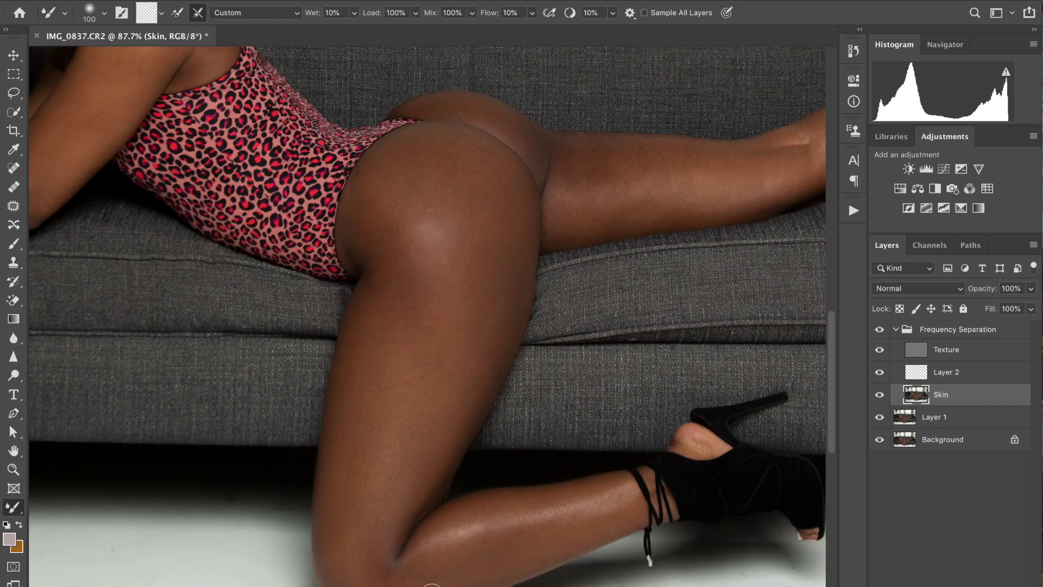
pyautogui.scroll(-2, 423, 584)
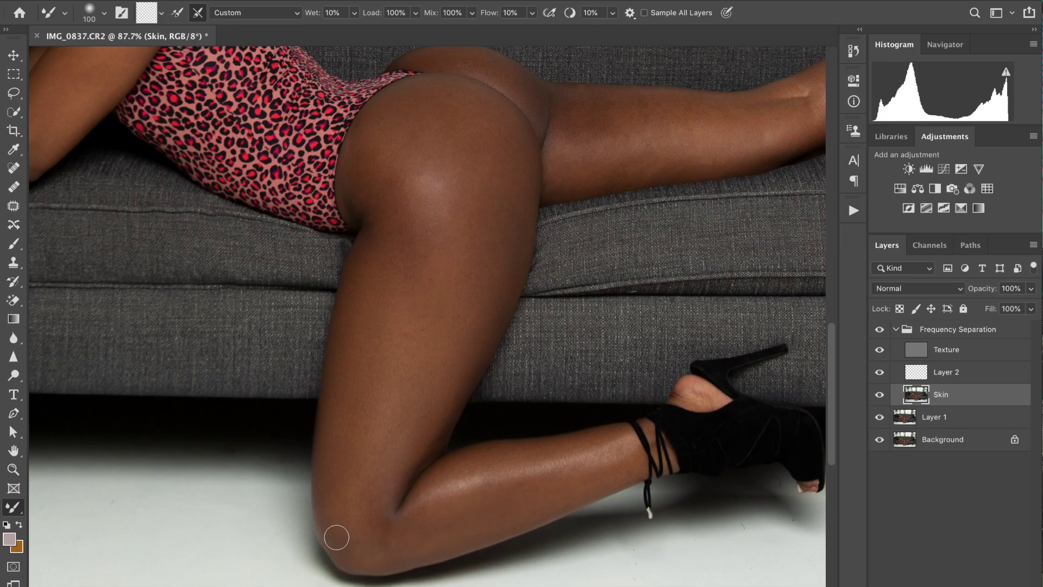
pyautogui.moveTo(373, 536)
pyautogui.mouseDown()
pyautogui.moveTo(377, 489)
pyautogui.moveTo(373, 511)
pyautogui.moveTo(403, 521)
pyautogui.moveTo(391, 530)
pyautogui.moveTo(437, 479)
pyautogui.moveTo(485, 457)
pyautogui.mouseUp()
# Step: Blend the skin tones along the outstretched leg from the thigh past the knee to the calf
pyautogui.scroll(3, 626, 258)
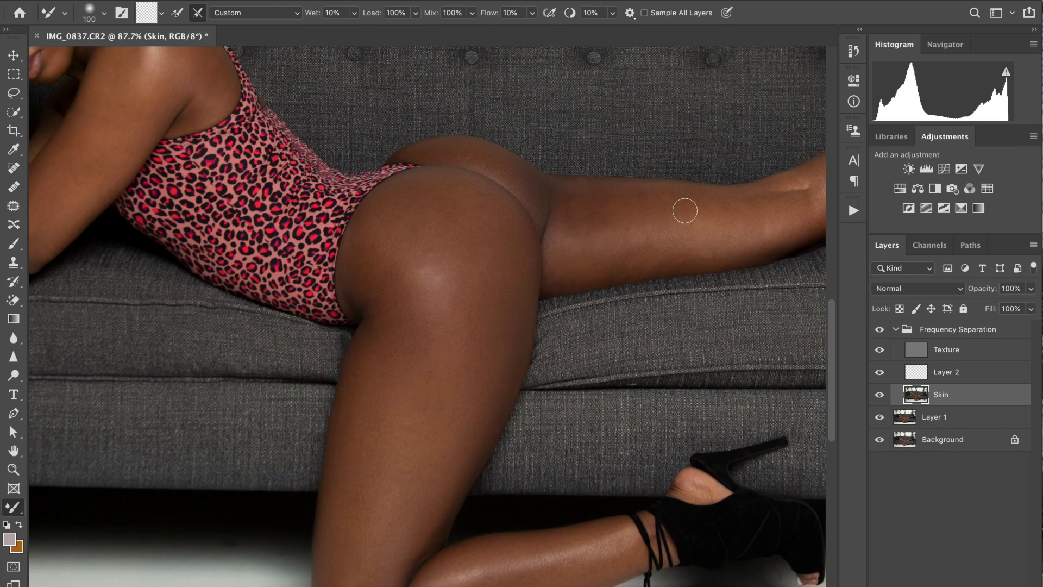
pyautogui.moveTo(580, 198)
pyautogui.mouseDown()
pyautogui.moveTo(552, 187)
pyautogui.moveTo(561, 201)
pyautogui.moveTo(599, 187)
pyautogui.moveTo(576, 190)
pyautogui.moveTo(573, 275)
pyautogui.moveTo(678, 249)
pyautogui.moveTo(610, 269)
pyautogui.moveTo(687, 264)
pyautogui.moveTo(715, 246)
pyautogui.moveTo(568, 279)
pyautogui.moveTo(562, 262)
pyautogui.moveTo(554, 282)
pyautogui.moveTo(565, 238)
pyautogui.moveTo(642, 204)
pyautogui.moveTo(610, 211)
pyautogui.moveTo(603, 199)
pyautogui.moveTo(628, 191)
pyautogui.mouseUp()
pyautogui.hscroll(5, 666, 199)
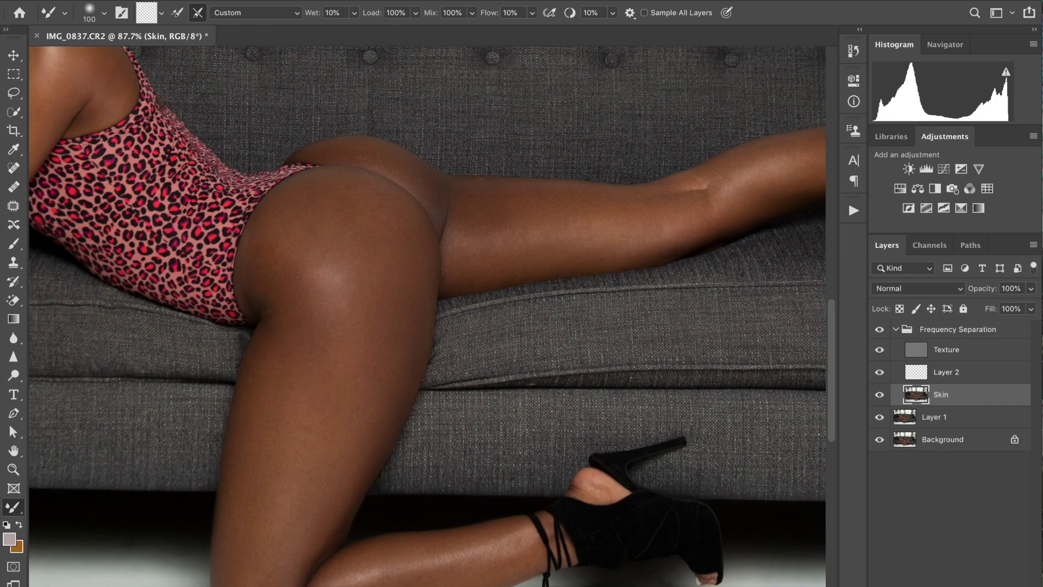
pyautogui.moveTo(641, 234)
pyautogui.mouseDown()
pyautogui.moveTo(645, 248)
pyautogui.moveTo(681, 241)
pyautogui.mouseUp()
pyautogui.moveTo(713, 204); pyautogui.dragTo(724, 221)
pyautogui.moveTo(753, 189); pyautogui.dragTo(752, 210)
pyautogui.moveTo(813, 187); pyautogui.dragTo(785, 201)
pyautogui.hscroll(4, 621, 561)
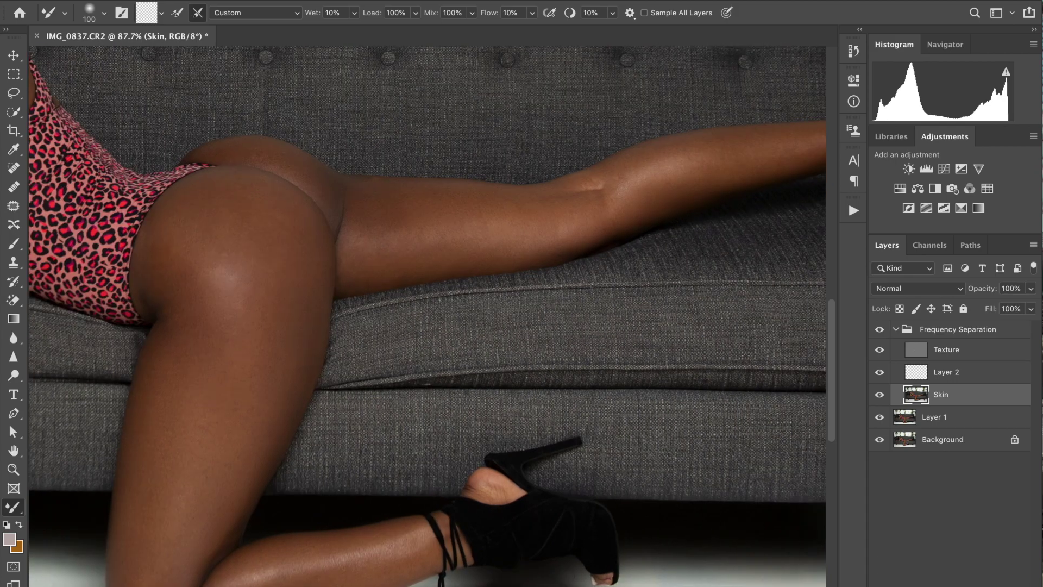
pyautogui.moveTo(774, 167)
pyautogui.mouseDown()
pyautogui.moveTo(818, 138)
pyautogui.moveTo(753, 132)
pyautogui.moveTo(790, 129)
pyautogui.moveTo(690, 156)
pyautogui.moveTo(723, 137)
pyautogui.mouseUp()
pyautogui.moveTo(644, 156)
pyautogui.mouseDown()
pyautogui.moveTo(622, 166)
pyautogui.moveTo(685, 144)
pyautogui.moveTo(625, 171)
pyautogui.moveTo(797, 136)
pyautogui.moveTo(774, 137)
pyautogui.moveTo(816, 142)
pyautogui.moveTo(656, 196)
pyautogui.moveTo(685, 178)
pyautogui.moveTo(662, 193)
pyautogui.moveTo(796, 164)
pyautogui.moveTo(783, 171)
pyautogui.moveTo(526, 251)
pyautogui.moveTo(353, 255)
pyautogui.moveTo(366, 216)
pyautogui.moveTo(381, 232)
pyautogui.moveTo(535, 205)
pyautogui.mouseUp()
# Step: Compare the blended legs with the earlier version by toggling the Frequency Separation group, up close and at full view
pyautogui.click(879, 329)
pyautogui.click(879, 330)
pyautogui.scroll(-5, 786, 267)
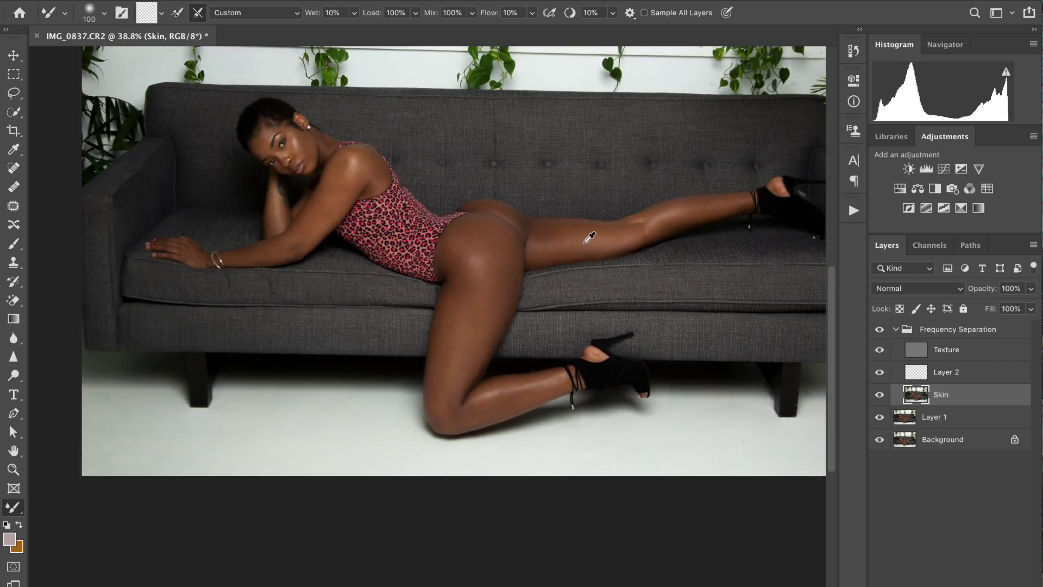
pyautogui.click(880, 330)
pyautogui.click(880, 330)
pyautogui.click(881, 330)
pyautogui.click(880, 330)
# Step: Blend the skin tones across the face and jawline with the Mixer Brush, varying its size between about 40 and 60
pyautogui.scroll(10, 292, 165)
pyautogui.scroll(4, 314, 97)
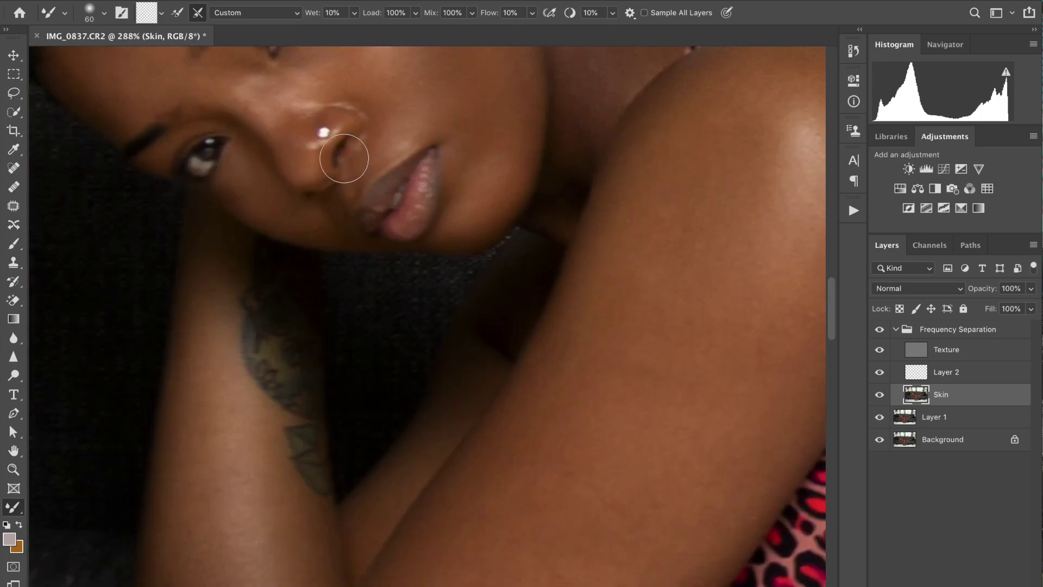
pyautogui.press('[')
pyautogui.press('[')
pyautogui.press('[')
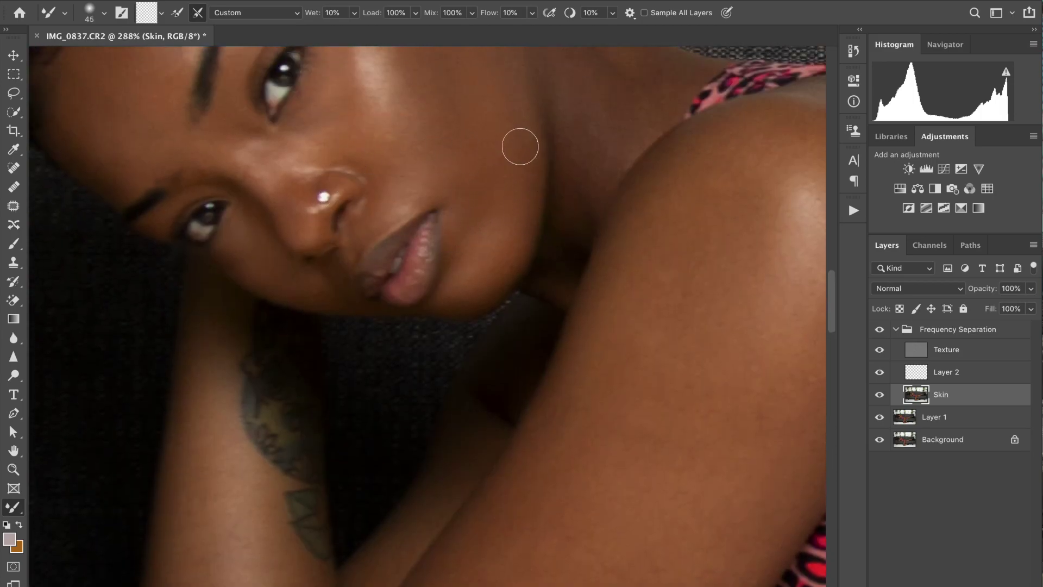
pyautogui.scroll(5, 511, 157)
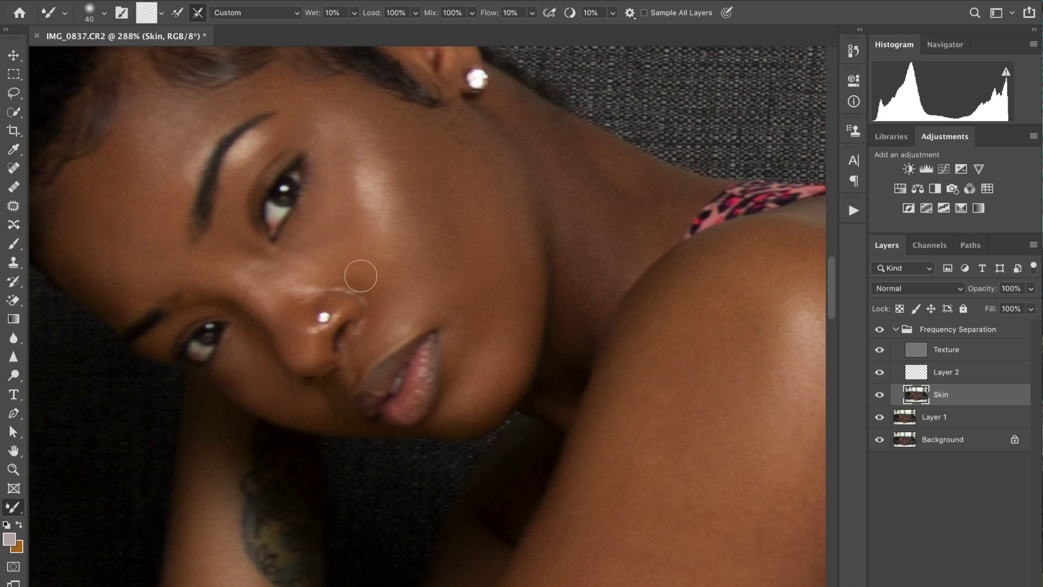
pyautogui.press('[')
pyautogui.press('[')
pyautogui.press(']')
pyautogui.press(']')
pyautogui.press(']')
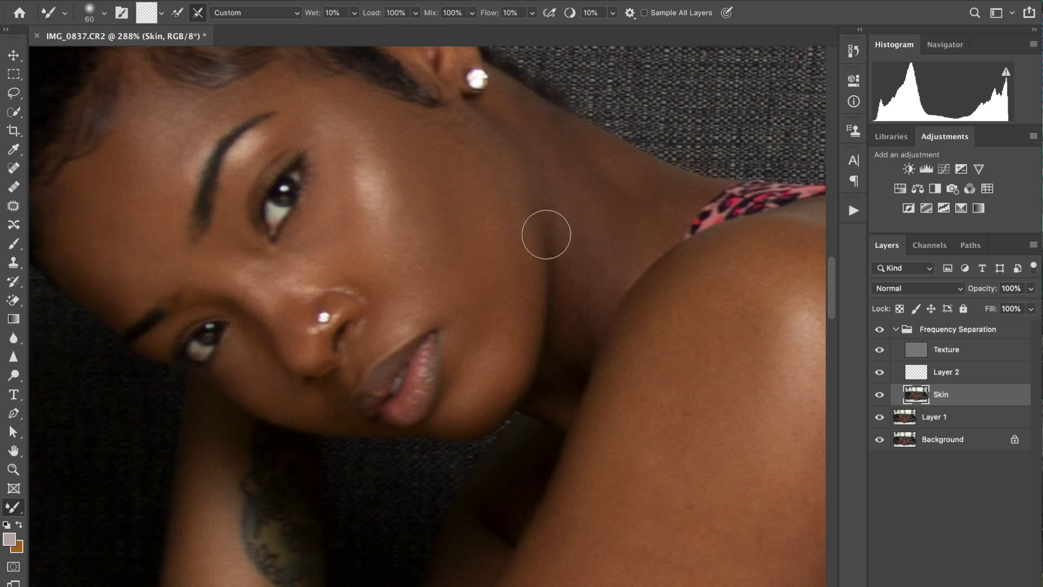
# Step: Compare the face before and after blending by hiding and showing the Frequency Separation group
pyautogui.scroll(-10, 519, 212)
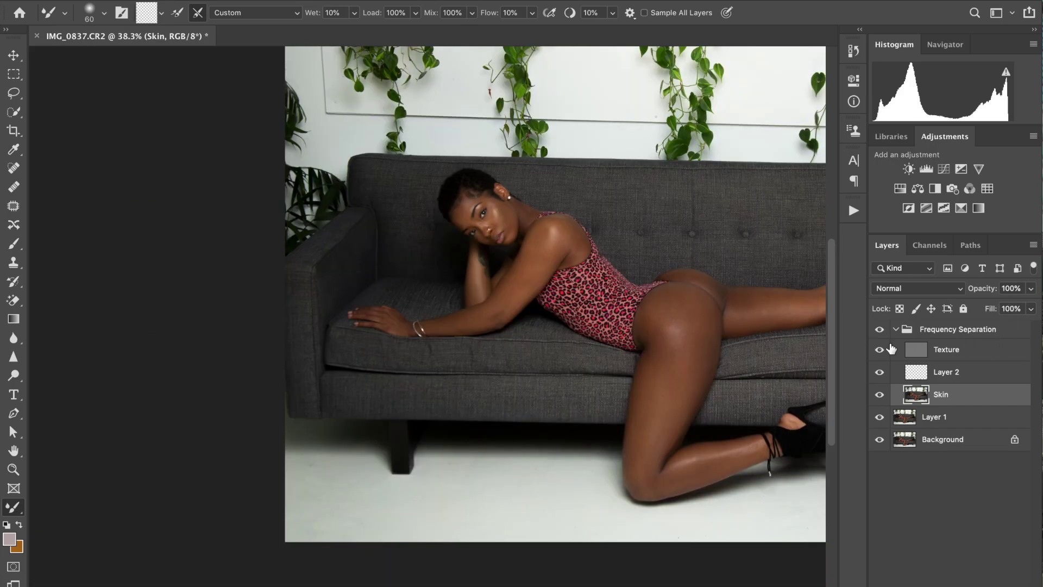
pyautogui.click(880, 331)
pyautogui.click(881, 331)
pyautogui.click(880, 331)
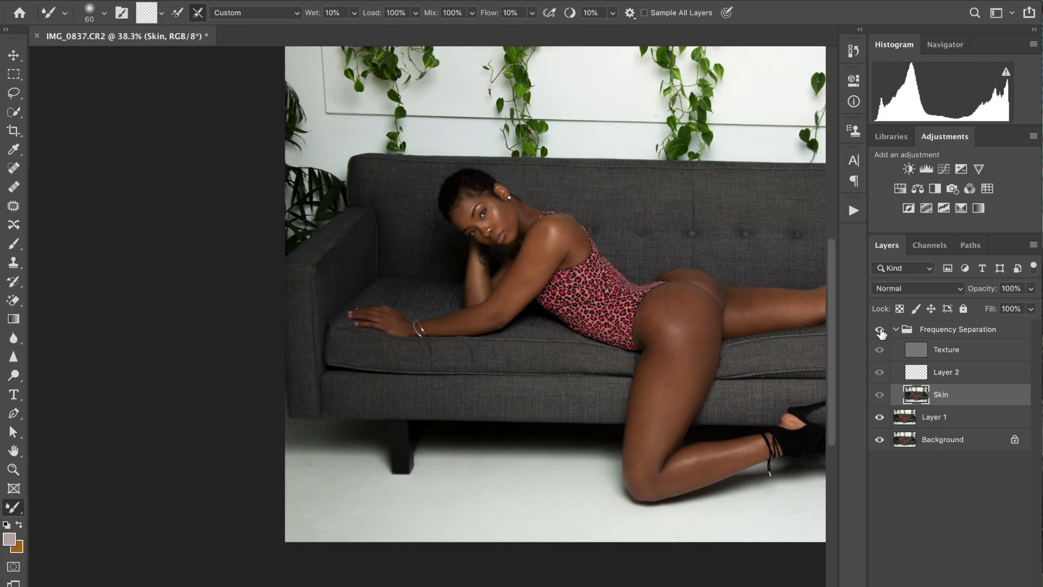
pyautogui.scroll(6, 492, 187)
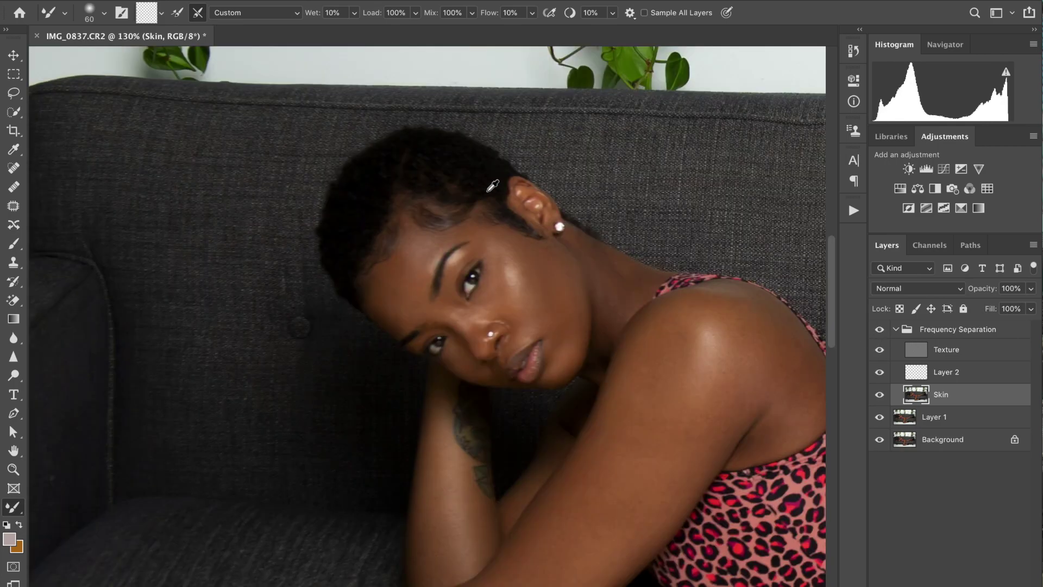
pyautogui.click(880, 330)
pyautogui.click(880, 331)
pyautogui.click(880, 330)
pyautogui.click(881, 330)
# Step: Select Layer 2 and ready the Brush tool at size 125
pyautogui.click(948, 375)
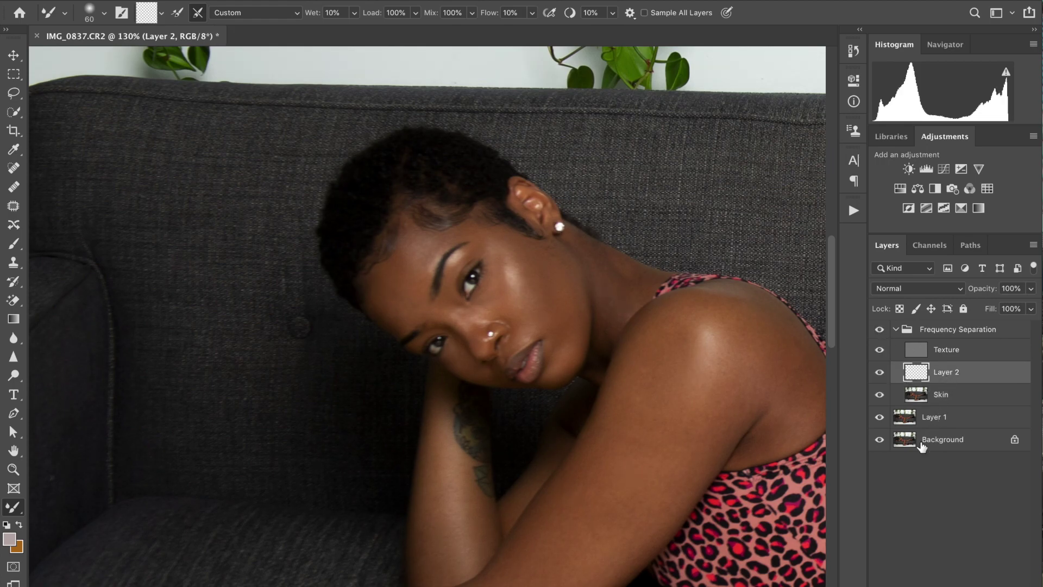
pyautogui.click(13, 244)
pyautogui.press('[')
pyautogui.press('[')
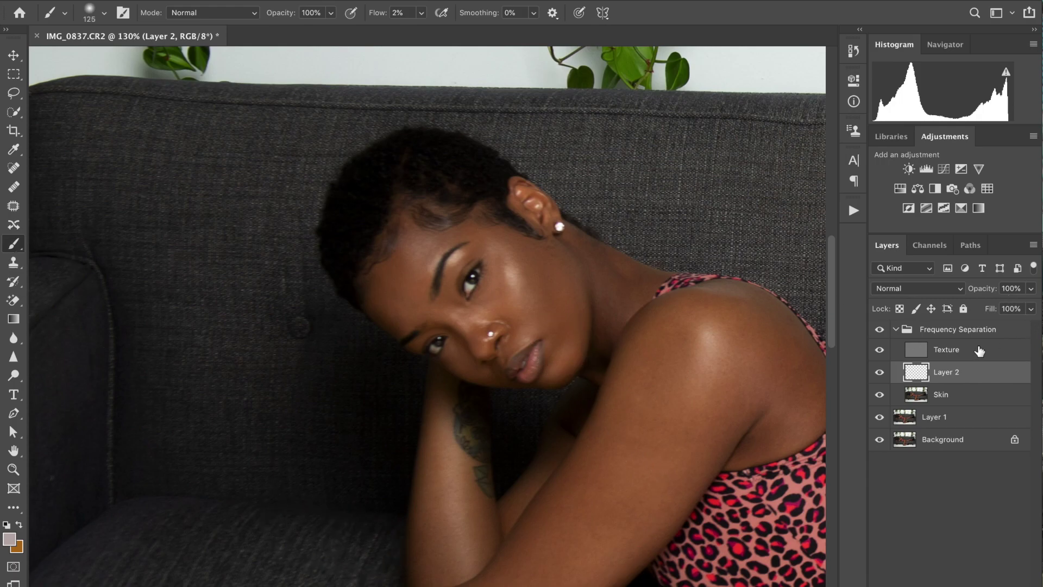
# Step: Select the Texture layer and set up the Clone Stamp at size 25 for working on the face
pyautogui.click(980, 351)
pyautogui.click(14, 263)
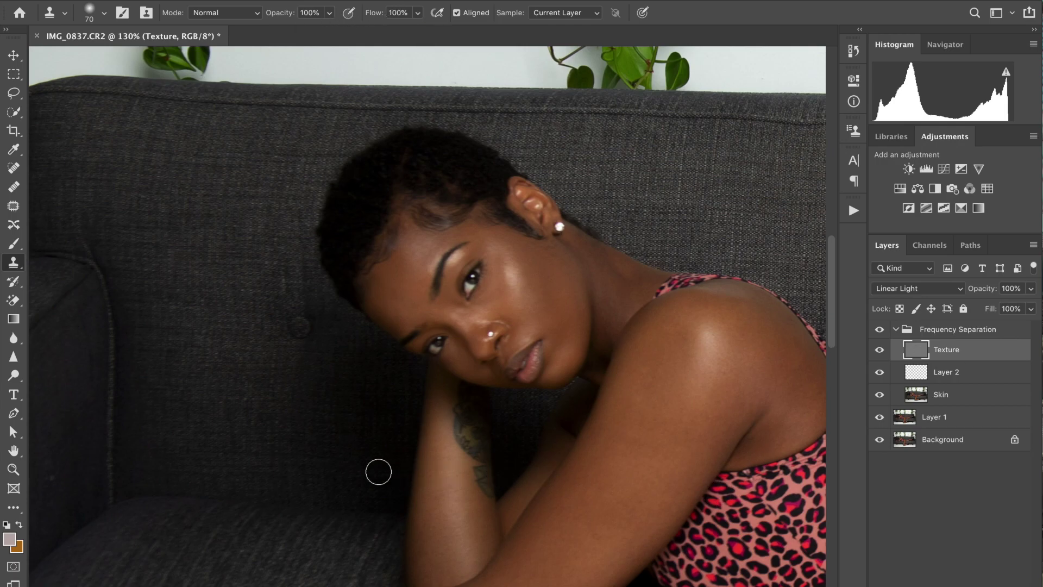
pyautogui.scroll(10, 483, 304)
pyautogui.press('[')
pyautogui.press('[')
pyautogui.press('[')
pyautogui.press('[')
pyautogui.press('[')
pyautogui.press('[')
pyautogui.press('[')
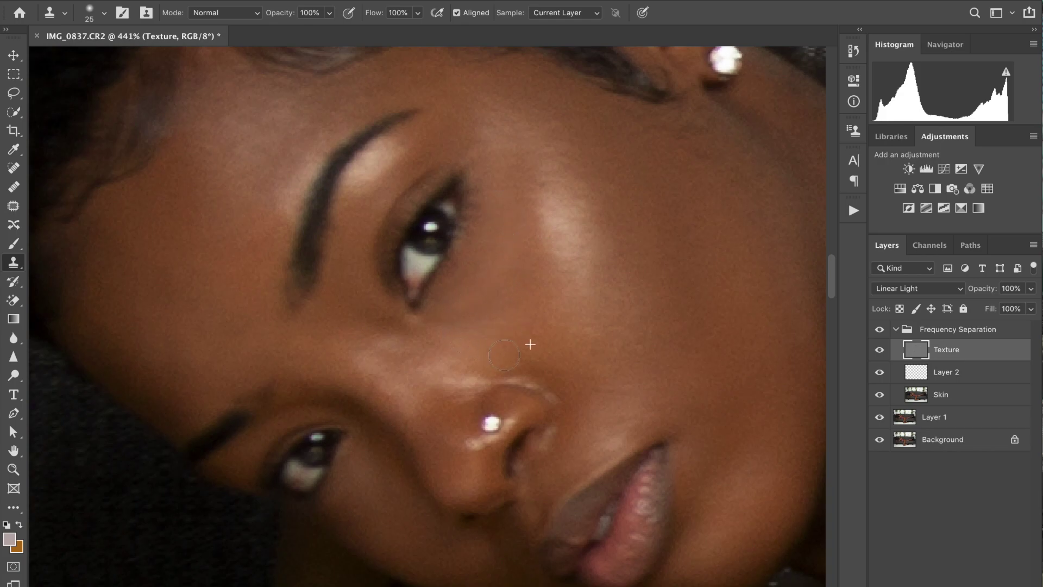
# Step: Clone clean skin texture over the nose bridge and the area between and above the eyebrows
pyautogui.keyDown('alt'); pyautogui.click(362, 380); pyautogui.keyUp('alt')
pyautogui.moveTo(382, 394); pyautogui.dragTo(373, 387)
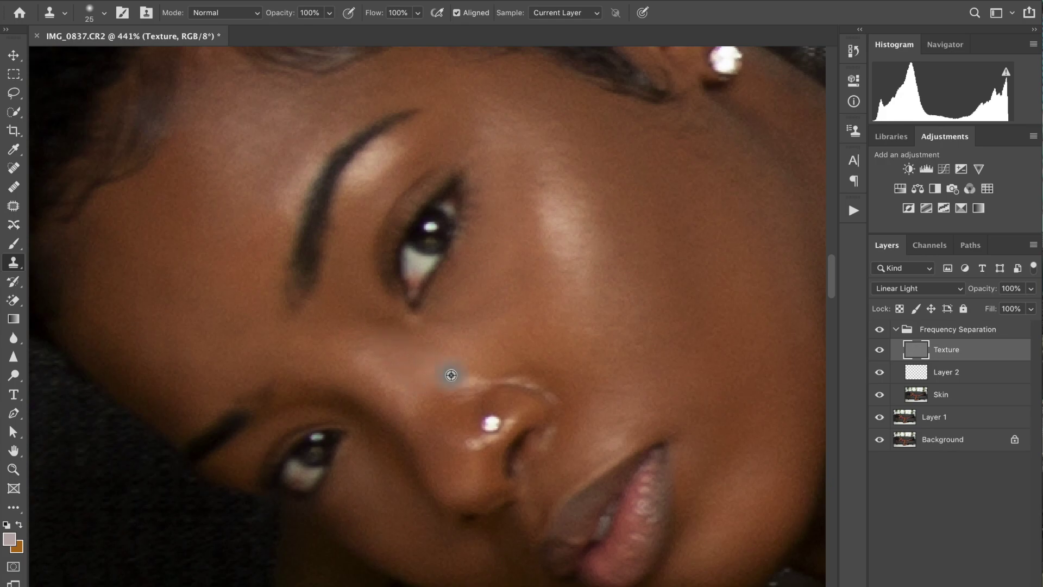
pyautogui.keyDown('alt'); pyautogui.click(320, 329); pyautogui.keyUp('alt')
pyautogui.moveTo(356, 354); pyautogui.dragTo(358, 348)
pyautogui.keyDown('alt'); pyautogui.click(257, 352); pyautogui.keyUp('alt')
pyautogui.moveTo(286, 356); pyautogui.dragTo(275, 339)
pyautogui.keyDown('alt'); pyautogui.click(269, 362); pyautogui.keyUp('alt')
pyautogui.moveTo(276, 381)
pyautogui.mouseDown()
pyautogui.moveTo(253, 374)
pyautogui.moveTo(333, 393)
pyautogui.mouseUp()
pyautogui.keyDown('alt'); pyautogui.click(259, 373); pyautogui.keyUp('alt')
pyautogui.keyDown('alt'); pyautogui.click(239, 350); pyautogui.keyUp('alt')
pyautogui.moveTo(220, 368)
pyautogui.mouseDown()
pyautogui.moveTo(229, 374)
pyautogui.moveTo(185, 361)
pyautogui.mouseUp()
pyautogui.keyDown('alt'); pyautogui.click(224, 382); pyautogui.keyUp('alt')
# Step: Clone clean skin texture over the forehead up to the hairline
pyautogui.keyDown('alt'); pyautogui.click(222, 326); pyautogui.keyUp('alt')
pyautogui.moveTo(199, 290); pyautogui.dragTo(190, 299)
pyautogui.keyDown('alt'); pyautogui.click(196, 314); pyautogui.keyUp('alt')
pyautogui.moveTo(218, 334); pyautogui.dragTo(223, 331)
pyautogui.keyDown('alt'); pyautogui.click(223, 293); pyautogui.keyUp('alt')
pyautogui.moveTo(221, 285)
pyautogui.mouseDown()
pyautogui.moveTo(228, 270)
pyautogui.moveTo(204, 265)
pyautogui.mouseUp()
pyautogui.keyDown('alt'); pyautogui.click(191, 228); pyautogui.keyUp('alt')
pyautogui.moveTo(202, 203); pyautogui.dragTo(174, 225)
pyautogui.keyDown('alt'); pyautogui.click(160, 189); pyautogui.keyUp('alt')
pyautogui.moveTo(153, 182); pyautogui.dragTo(207, 152)
pyautogui.keyDown('alt'); pyautogui.click(209, 211); pyautogui.keyUp('alt')
pyautogui.moveTo(216, 206)
pyautogui.mouseDown()
pyautogui.moveTo(216, 242)
pyautogui.moveTo(241, 218)
pyautogui.mouseUp()
# Step: Clone clean skin texture over the area above the upper lip and the cheek beside the nose
pyautogui.keyDown('alt'); pyautogui.click(682, 441); pyautogui.keyUp('alt')
pyautogui.click(657, 409)
pyautogui.click(624, 417)
pyautogui.click(609, 391)
pyautogui.scroll(-8, 586, 529)
pyautogui.scroll(-4, 552, 369)
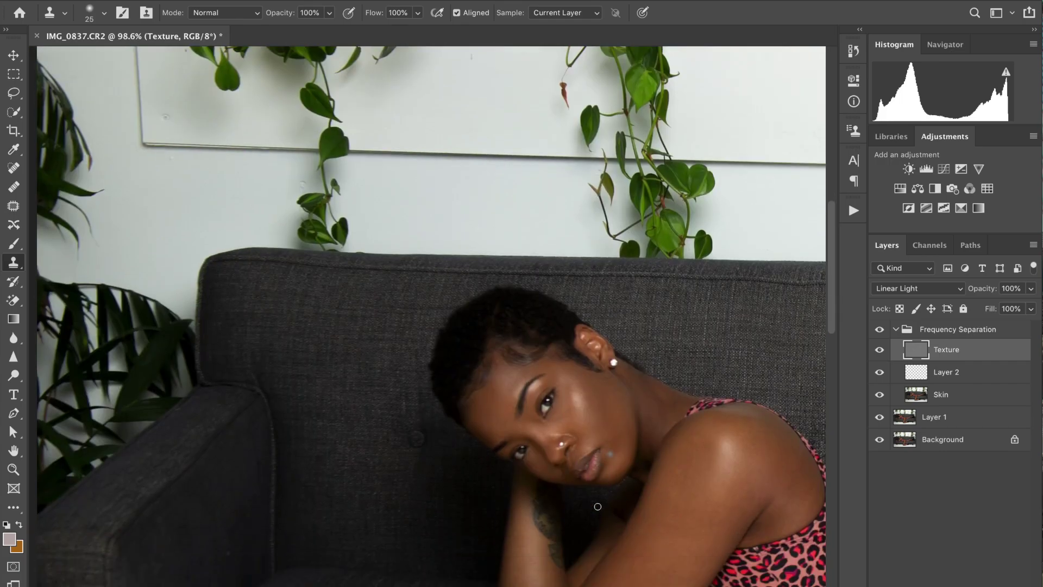
pyautogui.scroll(3, 549, 337)
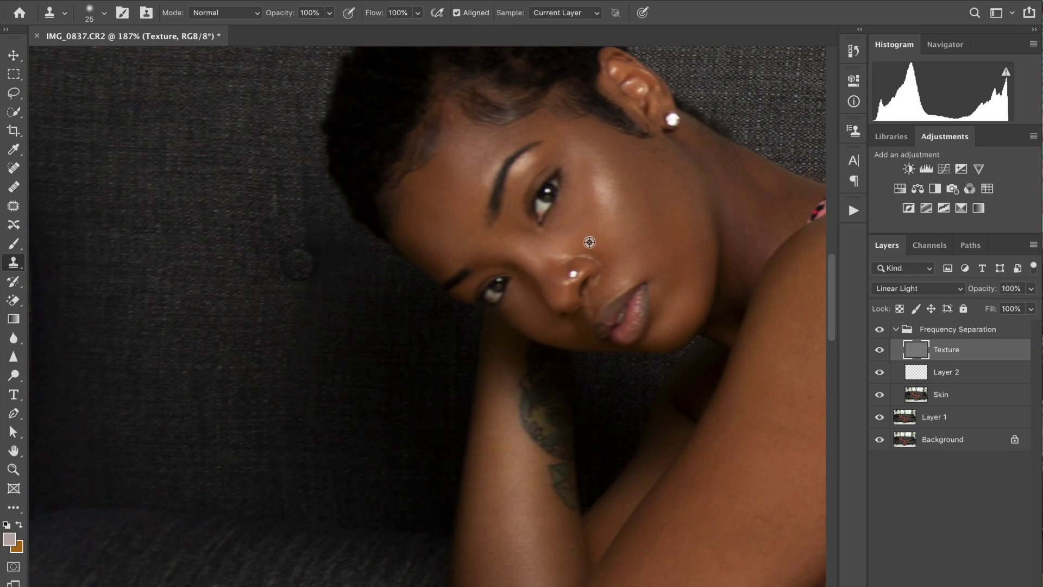
pyautogui.click(560, 226)
# Step: Clone clean skin texture over the uneven spots on the upper arm with the Clone Stamp at size 45
pyautogui.press(']')
pyautogui.keyDown('alt'); pyautogui.click(674, 571); pyautogui.keyUp('alt')
pyautogui.moveTo(675, 533)
pyautogui.mouseDown()
pyautogui.moveTo(696, 532)
pyautogui.moveTo(708, 546)
pyautogui.moveTo(681, 530)
pyautogui.moveTo(720, 547)
pyautogui.mouseUp()
pyautogui.keyDown('alt'); pyautogui.click(714, 549); pyautogui.keyUp('alt')
pyautogui.keyDown('alt'); pyautogui.click(734, 525); pyautogui.keyUp('alt')
pyautogui.keyDown('alt'); pyautogui.click(768, 543); pyautogui.keyUp('alt')
pyautogui.moveTo(793, 522); pyautogui.dragTo(769, 530)
pyautogui.keyDown('alt'); pyautogui.click(765, 554); pyautogui.keyUp('alt')
pyautogui.scroll(-6, 748, 519)
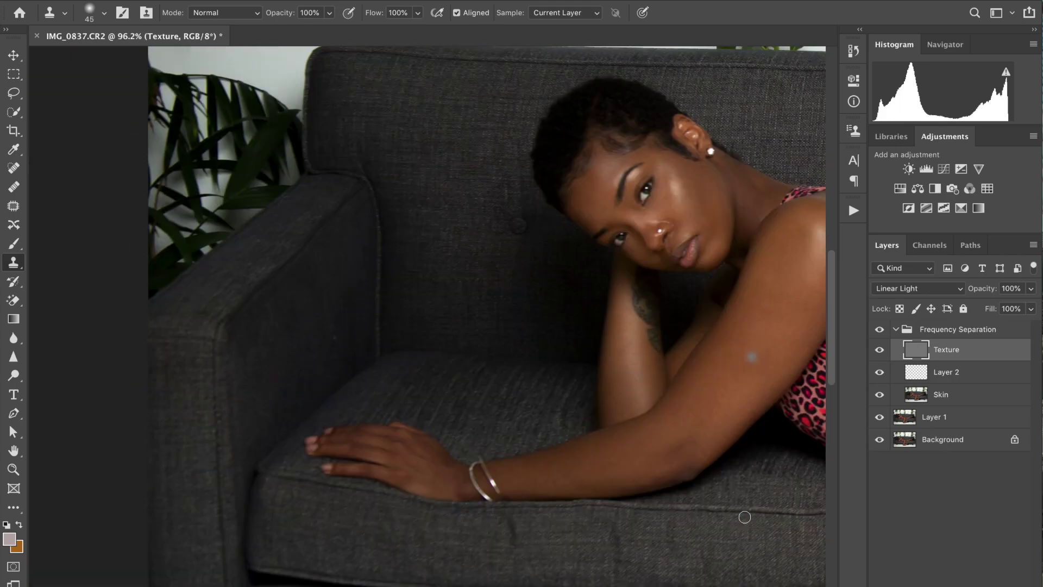
# Step: Clone clean skin texture along the upper arm from the elbow to the shoulder with a larger Clone Stamp
pyautogui.press(']')
pyautogui.press(']')
pyautogui.press(']')
pyautogui.press(']')
pyautogui.keyDown('alt'); pyautogui.click(787, 286); pyautogui.keyUp('alt')
pyautogui.moveTo(772, 306); pyautogui.dragTo(771, 286)
pyautogui.keyDown('alt'); pyautogui.click(711, 384); pyautogui.keyUp('alt')
pyautogui.moveTo(726, 346); pyautogui.dragTo(736, 325)
pyautogui.keyDown('alt'); pyautogui.click(720, 376); pyautogui.keyUp('alt')
pyautogui.moveTo(741, 361)
pyautogui.mouseDown()
pyautogui.moveTo(765, 336)
pyautogui.moveTo(750, 334)
pyautogui.moveTo(781, 298)
pyautogui.mouseUp()
# Step: Clone clean skin texture over the shoulder and back down the length of the upper arm at size 100
pyautogui.keyDown('alt'); pyautogui.click(749, 337); pyautogui.keyUp('alt')
pyautogui.keyDown('alt'); pyautogui.click(771, 354); pyautogui.keyUp('alt')
pyautogui.click(793, 370)
pyautogui.scroll(1, 789, 248)
pyautogui.keyDown('alt'); pyautogui.click(785, 266); pyautogui.keyUp('alt')
pyautogui.moveTo(799, 239); pyautogui.dragTo(806, 238)
pyautogui.keyDown('alt'); pyautogui.click(786, 281); pyautogui.keyUp('alt')
pyautogui.moveTo(764, 283); pyautogui.dragTo(720, 371)
pyautogui.keyDown('alt'); pyautogui.click(782, 282); pyautogui.keyUp('alt')
pyautogui.keyDown('alt'); pyautogui.click(759, 352); pyautogui.keyUp('alt')
# Step: Clone clean skin texture over the forearm and the back of the hand, reducing the Clone Stamp to size 50 for the hand
pyautogui.keyDown('alt'); pyautogui.click(590, 466); pyautogui.keyUp('alt')
pyautogui.moveTo(562, 483)
pyautogui.mouseDown()
pyautogui.moveTo(553, 485)
pyautogui.moveTo(578, 482)
pyautogui.mouseUp()
pyautogui.keyDown('alt'); pyautogui.click(421, 493); pyautogui.keyUp('alt')
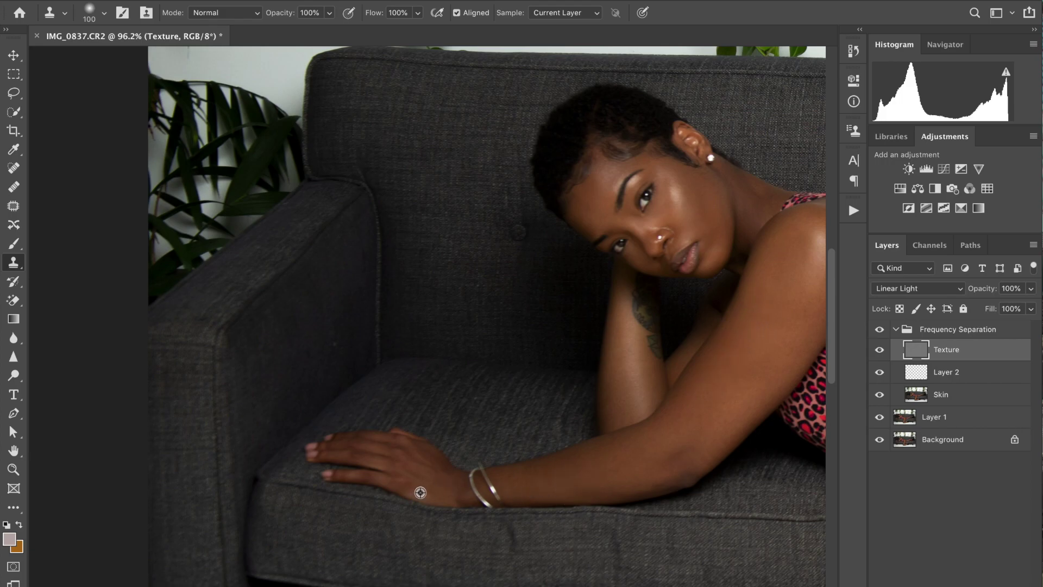
pyautogui.moveTo(407, 479); pyautogui.dragTo(431, 489)
pyautogui.press('[')
pyautogui.press('[')
pyautogui.press('[')
pyautogui.press('[')
pyautogui.press('[')
pyautogui.moveTo(407, 485); pyautogui.dragTo(423, 491)
# Step: Clone clean skin texture over the upper part of the front thigh with the Clone Stamp at size 70
pyautogui.scroll(-4, 680, 494)
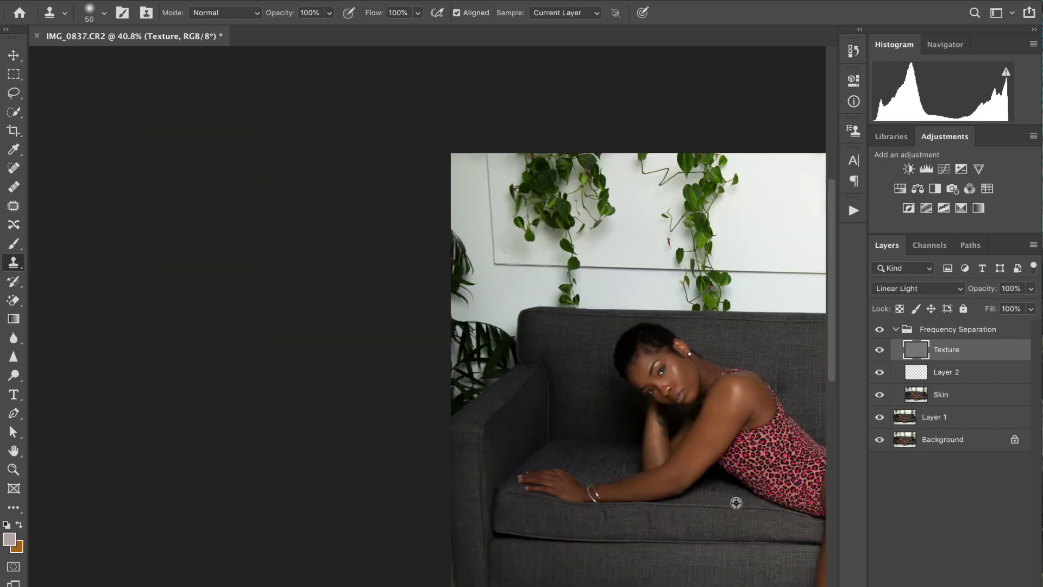
pyautogui.scroll(-2, 736, 503)
pyautogui.scroll(6, 429, 348)
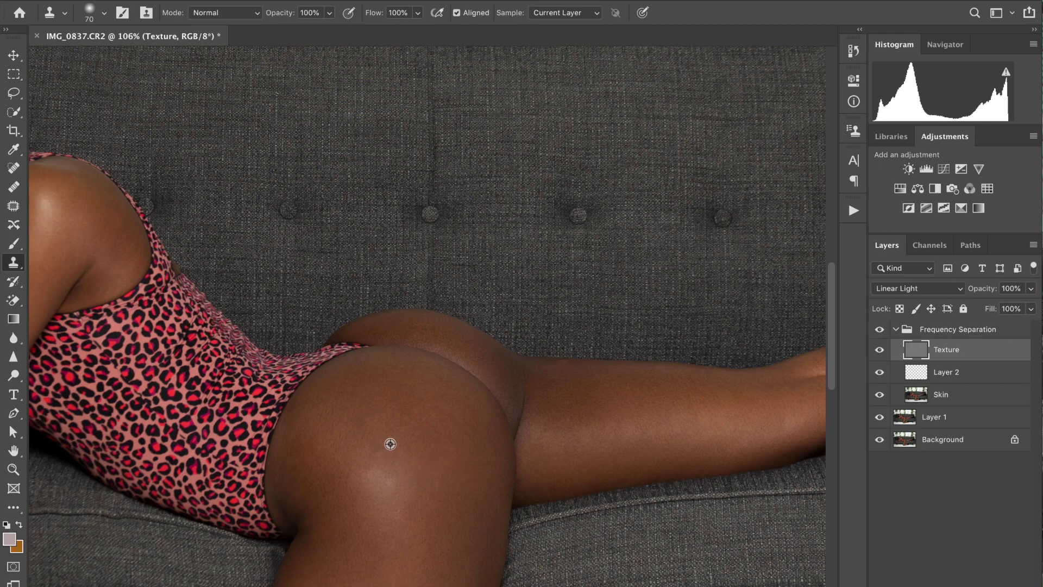
pyautogui.click(458, 489)
pyautogui.click(425, 507)
pyautogui.click(373, 531)
pyautogui.keyDown('alt'); pyautogui.click(391, 541); pyautogui.keyUp('alt')
pyautogui.click(383, 532)
# Step: Clone clean skin texture over the hip and thigh edge beside the swimsuit
pyautogui.click(353, 498)
pyautogui.click(338, 516)
pyautogui.click(330, 519)
pyautogui.click(331, 538)
pyautogui.keyDown('alt'); pyautogui.click(309, 535); pyautogui.keyUp('alt')
pyautogui.click(301, 522)
pyautogui.click(328, 517)
pyautogui.click(337, 490)
pyautogui.click(342, 502)
pyautogui.click(307, 447)
pyautogui.click(326, 460)
# Step: Clone clean skin texture across the near buttock and along the back of the extended thigh
pyautogui.keyDown('alt'); pyautogui.click(318, 401); pyautogui.keyUp('alt')
pyautogui.moveTo(408, 424)
pyautogui.mouseDown()
pyautogui.moveTo(412, 440)
pyautogui.moveTo(443, 410)
pyautogui.moveTo(469, 444)
pyautogui.mouseUp()
pyautogui.moveTo(486, 439)
pyautogui.mouseDown()
pyautogui.moveTo(492, 452)
pyautogui.moveTo(573, 428)
pyautogui.moveTo(574, 453)
pyautogui.mouseUp()
pyautogui.keyDown('alt'); pyautogui.click(551, 430); pyautogui.keyUp('alt')
pyautogui.keyDown('alt'); pyautogui.click(567, 423); pyautogui.keyUp('alt')
pyautogui.keyDown('alt'); pyautogui.click(599, 419); pyautogui.keyUp('alt')
pyautogui.click(571, 426)
pyautogui.keyDown('alt'); pyautogui.click(606, 402); pyautogui.keyUp('alt')
pyautogui.click(618, 405)
pyautogui.keyDown('alt'); pyautogui.click(627, 384); pyautogui.keyUp('alt')
pyautogui.click(627, 396)
pyautogui.keyDown('alt'); pyautogui.click(632, 388); pyautogui.keyUp('alt')
pyautogui.click(649, 388)
# Step: Try cloning texture farther along the extended thigh toward the knee, and undo the last two strokes
pyautogui.keyDown('alt'); pyautogui.click(646, 411); pyautogui.keyUp('alt')
pyautogui.click(684, 384)
pyautogui.moveTo(694, 446)
pyautogui.mouseDown()
pyautogui.moveTo(724, 445)
pyautogui.moveTo(716, 460)
pyautogui.mouseUp()
pyautogui.press('super+z')
pyautogui.press('super+z')
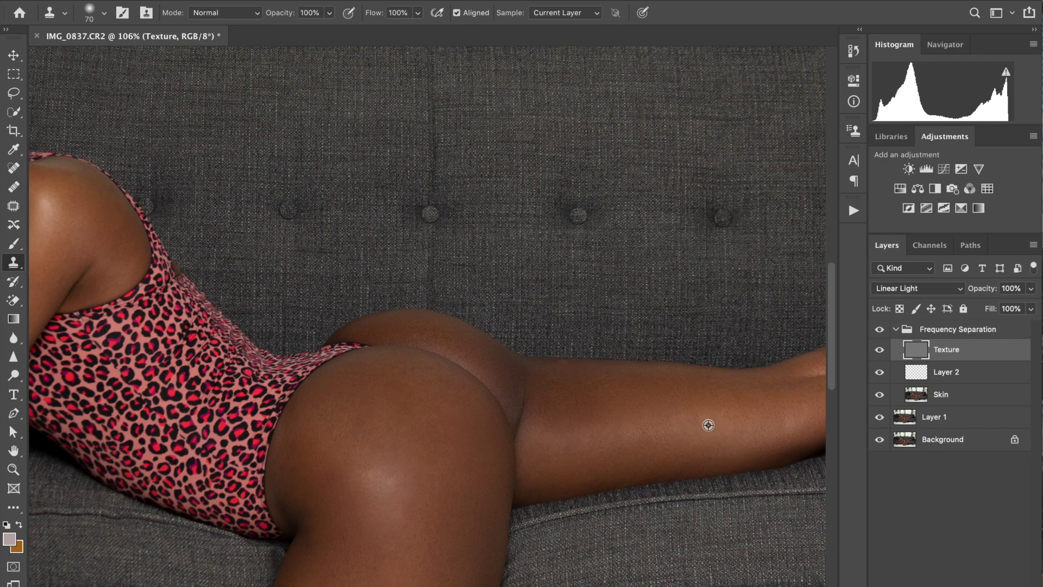
# Step: Clone clean skin texture along the middle of the extended thigh and down its edge beside the near buttock
pyautogui.moveTo(684, 417)
pyautogui.mouseDown()
pyautogui.moveTo(699, 415)
pyautogui.moveTo(689, 426)
pyautogui.moveTo(598, 435)
pyautogui.mouseUp()
pyautogui.keyDown('alt'); pyautogui.click(723, 413); pyautogui.keyUp('alt')
pyautogui.keyDown('alt'); pyautogui.click(679, 419); pyautogui.keyUp('alt')
pyautogui.keyDown('alt'); pyautogui.click(656, 431); pyautogui.keyUp('alt')
pyautogui.moveTo(528, 446); pyautogui.dragTo(533, 471)
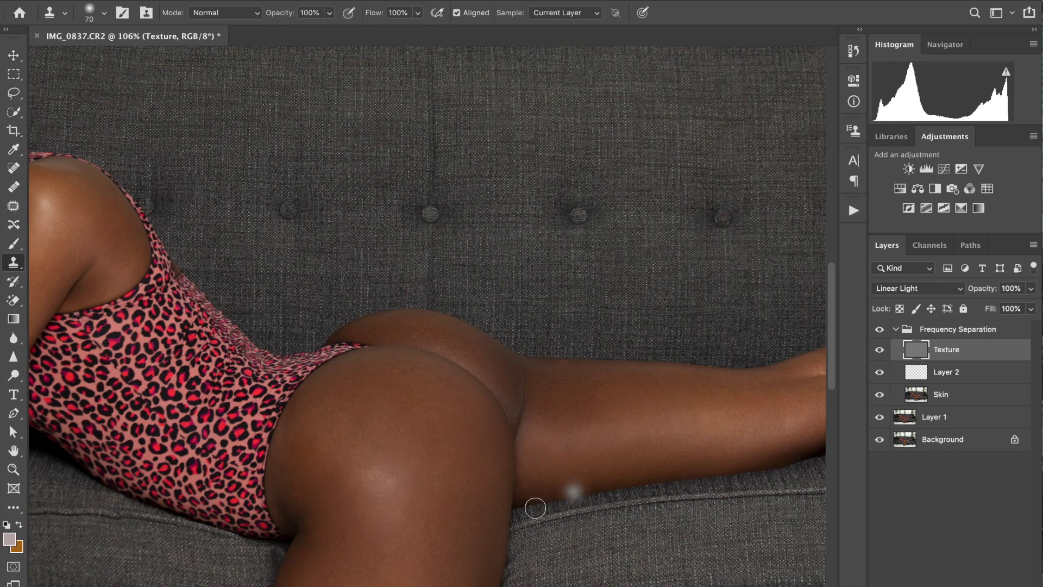
# Step: Clone clean skin texture from the front thigh up to the hip highlight, enlarging the Clone Stamp to size 150
pyautogui.keyDown('alt'); pyautogui.click(463, 554); pyautogui.keyUp('alt')
pyautogui.moveTo(449, 545); pyautogui.dragTo(440, 544)
pyautogui.click(450, 536)
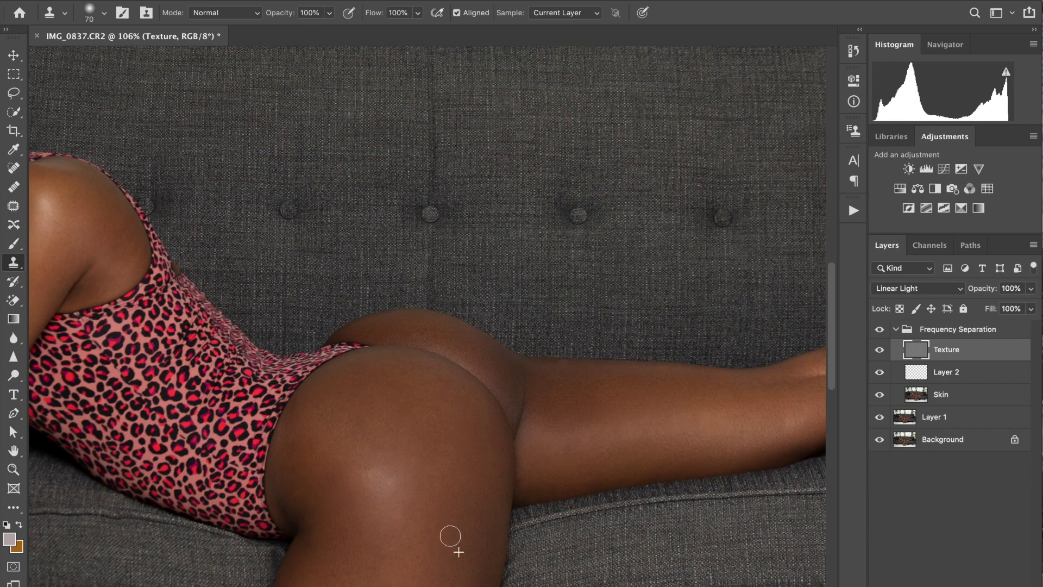
pyautogui.press(']')
pyautogui.press(']')
pyautogui.press(']')
pyautogui.press(']')
pyautogui.press(']')
pyautogui.keyDown('alt'); pyautogui.click(455, 520); pyautogui.keyUp('alt')
pyautogui.click(424, 501)
pyautogui.moveTo(426, 494); pyautogui.dragTo(425, 479)
# Step: Clone clean skin texture over the middle and upper curve of the near buttock
pyautogui.keyDown('alt'); pyautogui.click(452, 471); pyautogui.keyUp('alt')
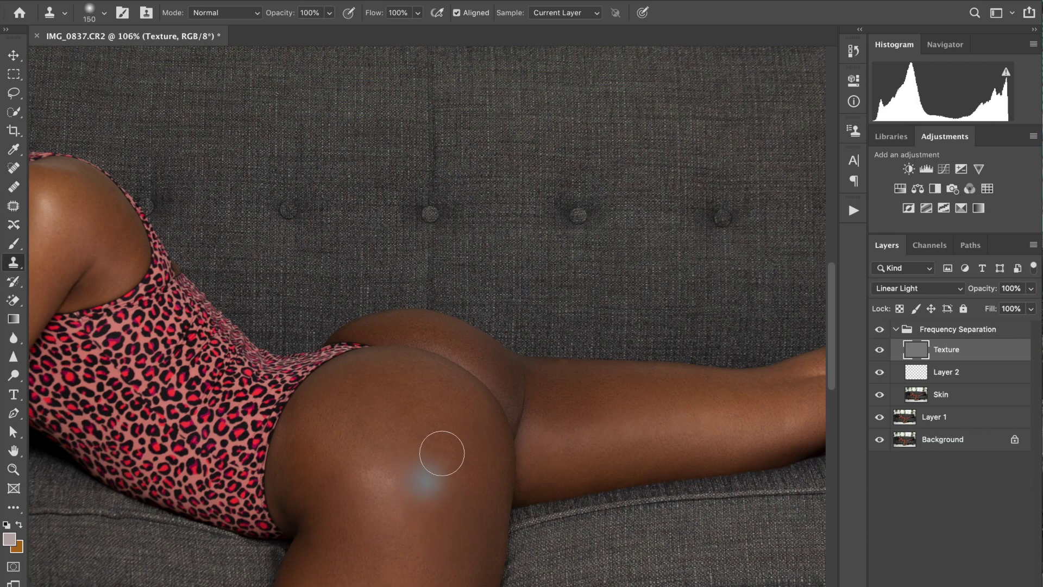
pyautogui.click(438, 443)
pyautogui.keyDown('alt'); pyautogui.click(463, 430); pyautogui.keyUp('alt')
pyautogui.click(428, 416)
pyautogui.keyDown('alt'); pyautogui.click(454, 418); pyautogui.keyUp('alt')
pyautogui.click(430, 389)
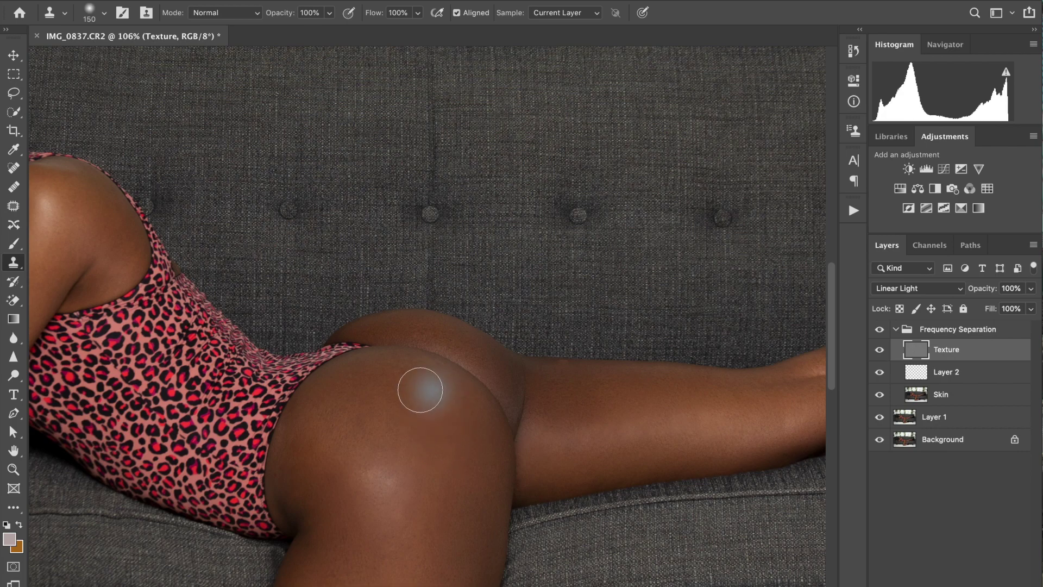
pyautogui.keyDown('alt'); pyautogui.click(436, 413); pyautogui.keyUp('alt')
pyautogui.click(410, 379)
pyautogui.keyDown('alt'); pyautogui.click(436, 427); pyautogui.keyUp('alt')
pyautogui.click(380, 398)
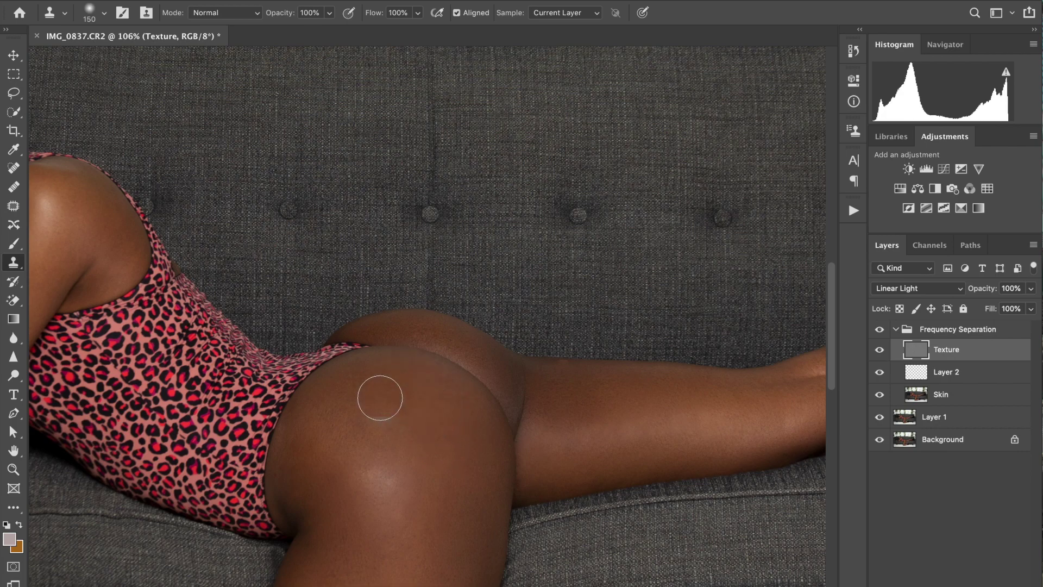
pyautogui.keyDown('alt'); pyautogui.click(383, 404); pyautogui.keyUp('alt')
pyautogui.click(346, 385)
# Step: Clone clean skin texture down the front thigh toward the knee
pyautogui.keyDown('alt'); pyautogui.click(391, 522); pyautogui.keyUp('alt')
pyautogui.scroll(-5, 356, 466)
pyautogui.click(386, 408)
pyautogui.keyDown('alt'); pyautogui.click(396, 415); pyautogui.keyUp('alt')
pyautogui.keyDown('alt'); pyautogui.click(313, 422); pyautogui.keyUp('alt')
pyautogui.scroll(-4, 323, 576)
pyautogui.click(299, 462)
# Step: Sample clean skin texture from the bent lower leg with the Clone Stamp at size 60
pyautogui.press('[')
pyautogui.press('[')
pyautogui.press('[')
pyautogui.press('[')
pyautogui.press('[')
pyautogui.press('[')
pyautogui.press('[')
pyautogui.press('[')
pyautogui.press('[')
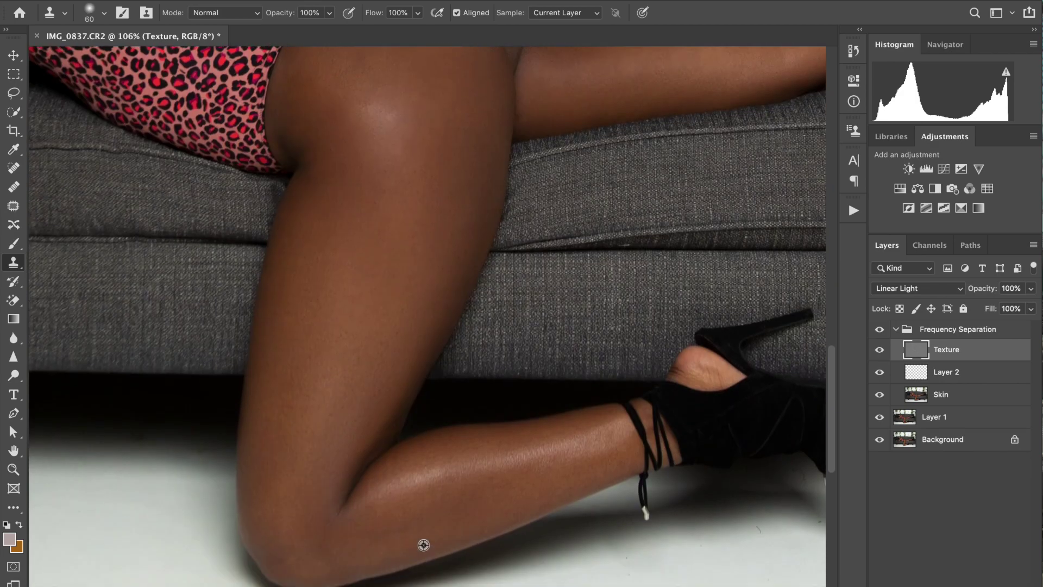
pyautogui.keyDown('alt'); pyautogui.click(355, 555); pyautogui.keyUp('alt')
pyautogui.scroll(3, 685, 413)
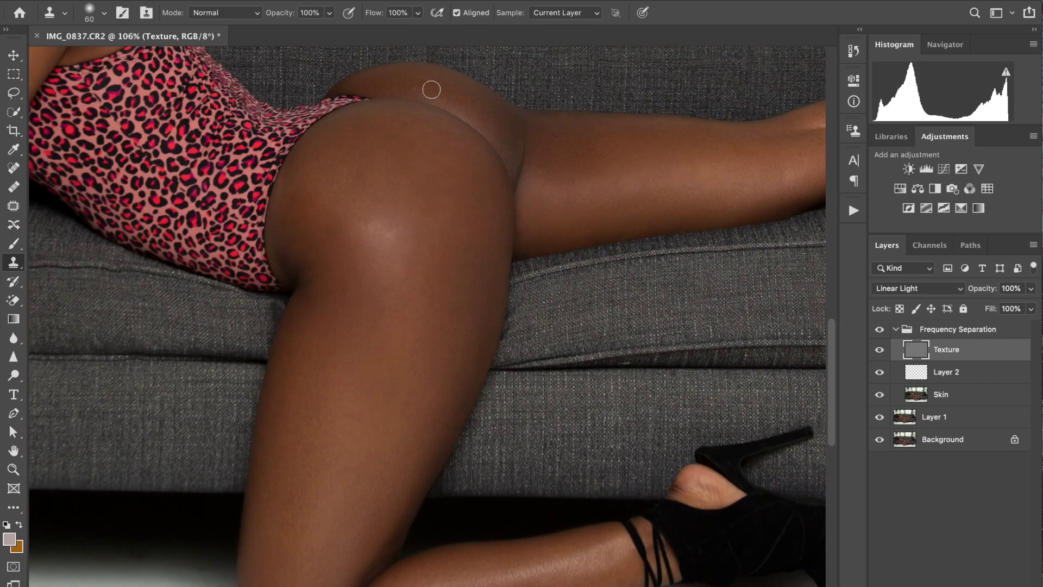
# Step: Sample clean skin texture near the knee crease of the extended leg with the Clone Stamp at size 80
pyautogui.press(']')
pyautogui.press(']')
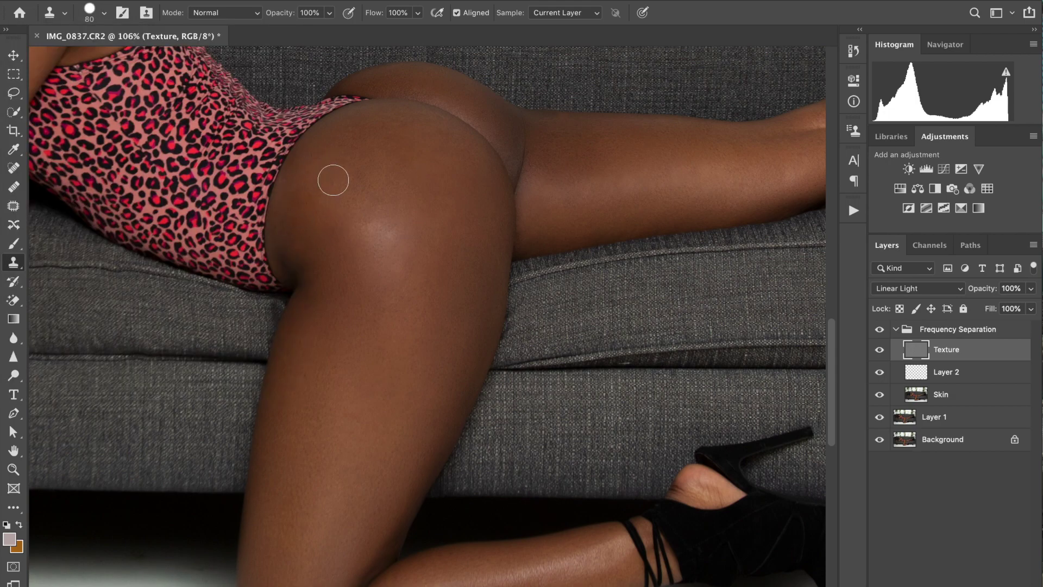
pyautogui.hscroll(10, 587, 152)
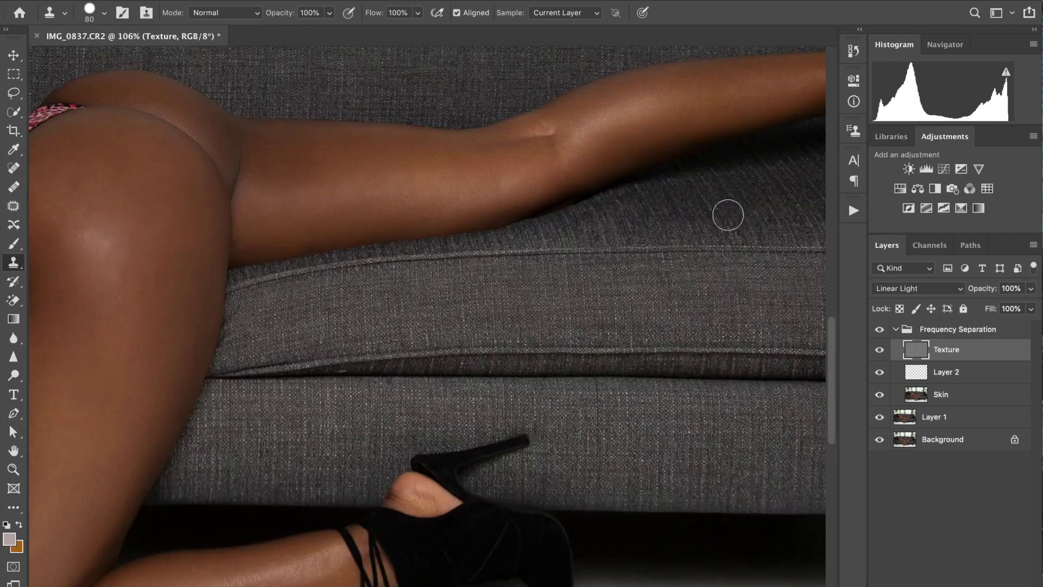
pyautogui.keyDown('alt'); pyautogui.click(583, 170); pyautogui.keyUp('alt')
# Step: Compare the whole image with and without the Frequency Separation group
pyautogui.hotkey('ctrl', '0')
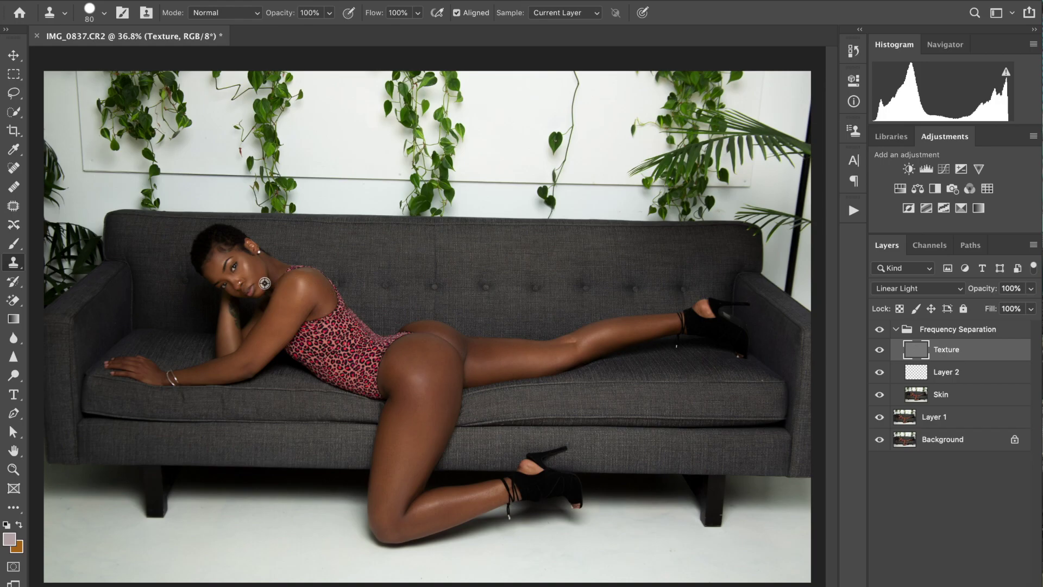
pyautogui.click(881, 330)
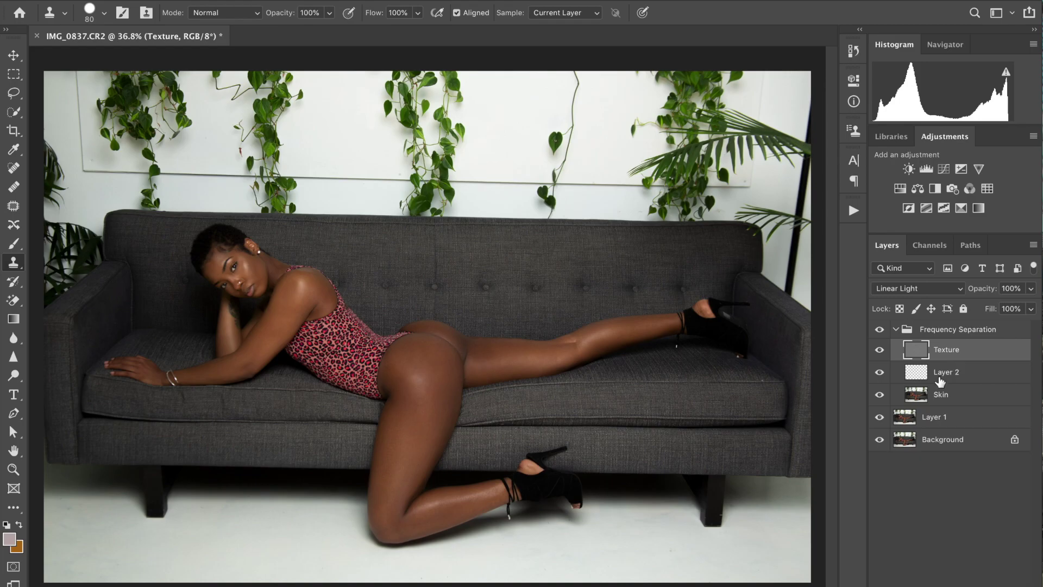
# Step: Paint sampled skin tone along the extended leg on Layer 2 with the Brush at size 125 and 2% flow
pyautogui.click(961, 368)
pyautogui.click(13, 246)
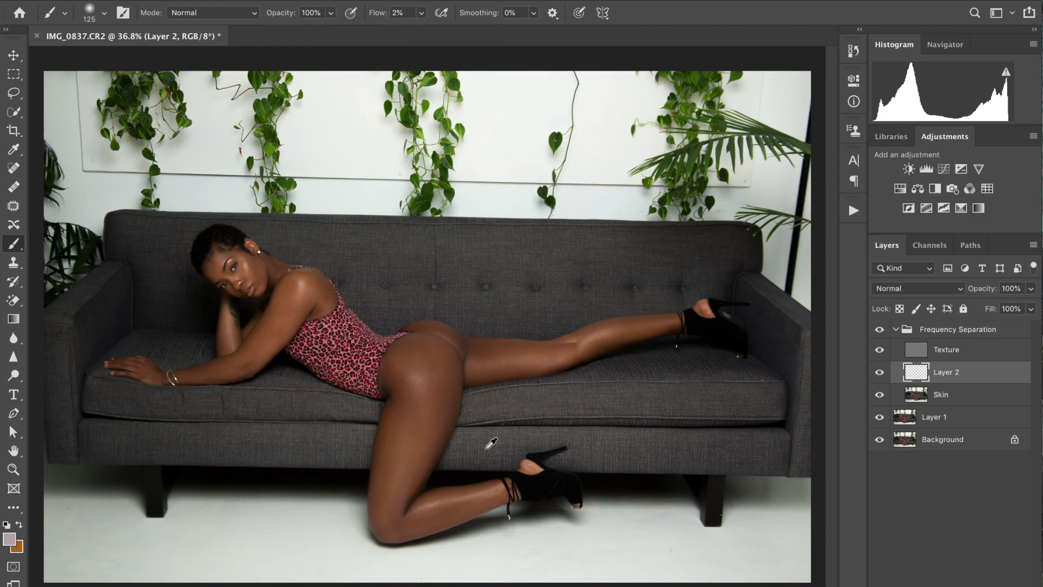
pyautogui.scroll(5, 519, 427)
pyautogui.press('[')
pyautogui.press('[')
pyautogui.press('[')
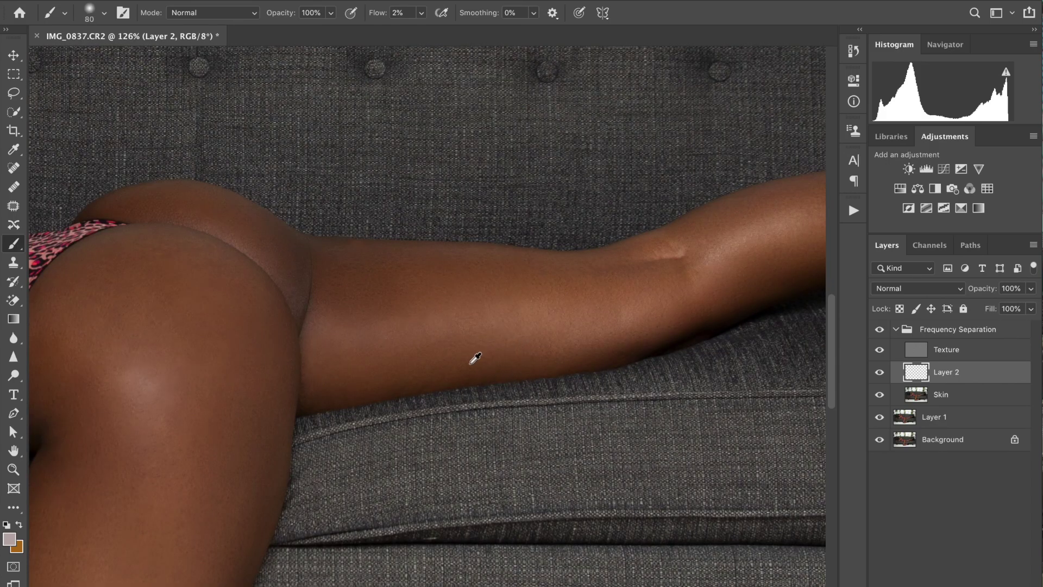
pyautogui.keyDown('alt'); pyautogui.click(447, 341); pyautogui.keyUp('alt')
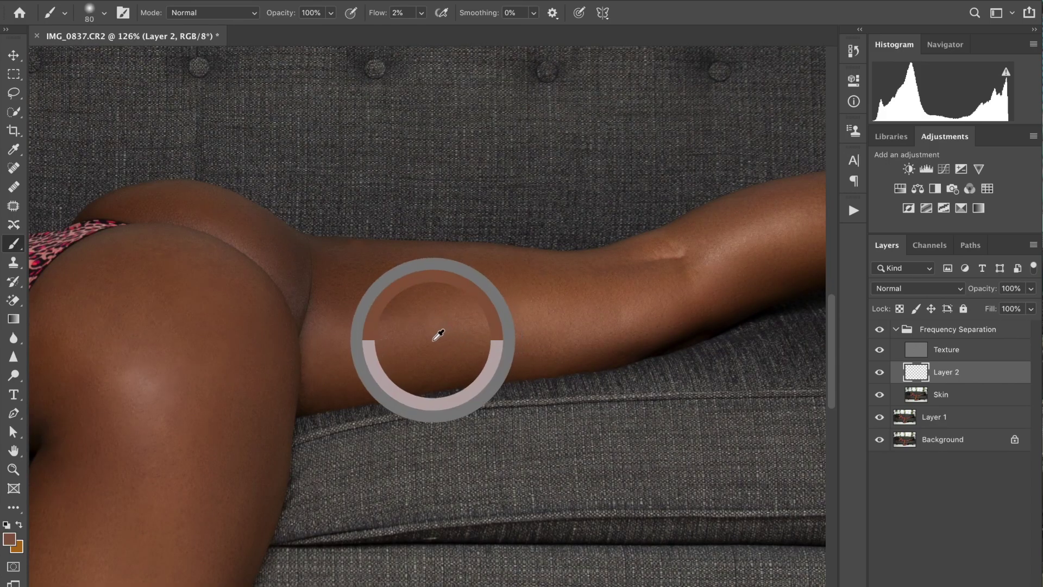
pyautogui.press(']')
pyautogui.press(']')
pyautogui.press(']')
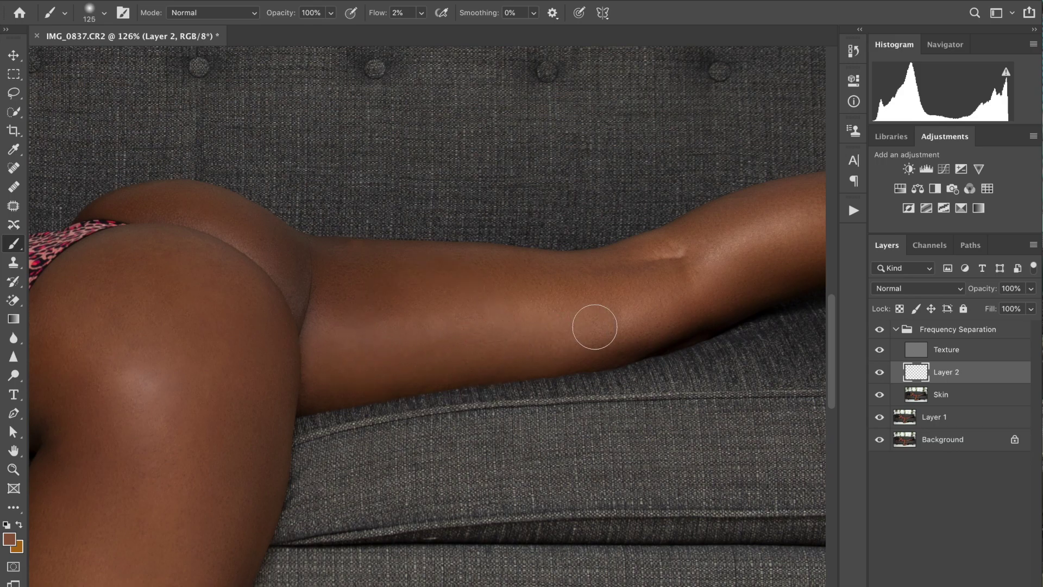
pyautogui.moveTo(656, 269)
pyautogui.mouseDown()
pyautogui.moveTo(575, 284)
pyautogui.moveTo(490, 280)
pyautogui.mouseUp()
pyautogui.moveTo(395, 306)
pyautogui.mouseDown()
pyautogui.moveTo(356, 315)
pyautogui.moveTo(377, 302)
pyautogui.moveTo(347, 289)
pyautogui.moveTo(341, 296)
pyautogui.moveTo(387, 303)
pyautogui.moveTo(373, 296)
pyautogui.moveTo(395, 298)
pyautogui.moveTo(351, 277)
pyautogui.moveTo(429, 263)
pyautogui.moveTo(440, 291)
pyautogui.moveTo(478, 268)
pyautogui.moveTo(719, 261)
pyautogui.moveTo(641, 292)
pyautogui.moveTo(695, 235)
pyautogui.moveTo(867, 179)
pyautogui.mouseUp()
# Step: Paint the sampled tone over the fold at the top of the extended thigh and across the near buttock with a smaller brush
pyautogui.moveTo(305, 256)
pyautogui.mouseDown()
pyautogui.moveTo(290, 254)
pyautogui.moveTo(303, 285)
pyautogui.moveTo(259, 228)
pyautogui.mouseUp()
pyautogui.press('[')
pyautogui.press('[')
pyautogui.moveTo(278, 239)
pyautogui.mouseDown()
pyautogui.moveTo(259, 221)
pyautogui.moveTo(298, 261)
pyautogui.moveTo(291, 295)
pyautogui.moveTo(263, 235)
pyautogui.moveTo(196, 212)
pyautogui.moveTo(119, 210)
pyautogui.moveTo(203, 205)
pyautogui.moveTo(115, 230)
pyautogui.moveTo(196, 272)
pyautogui.moveTo(140, 251)
pyautogui.moveTo(156, 250)
pyautogui.moveTo(185, 352)
pyautogui.mouseUp()
# Step: Sample a skin tone from the upper part of the near buttock and adjust the brush size
pyautogui.press('[')
pyautogui.press('[')
pyautogui.press('[')
pyautogui.press('[')
pyautogui.keyDown('alt'); pyautogui.click(179, 253); pyautogui.keyUp('alt')
pyautogui.keyDown('alt'); pyautogui.click(178, 253); pyautogui.keyUp('alt')
pyautogui.keyDown('alt'); pyautogui.click(161, 255); pyautogui.keyUp('alt')
pyautogui.press(']')
pyautogui.press(']')
pyautogui.press(']')
# Step: Sample skin tones from the bent leg and near buttock and paint them over that area on Layer 2, varying the brush size
pyautogui.press('super+0')
pyautogui.press(']')
pyautogui.press(']')
pyautogui.press(']')
pyautogui.keyDown('alt'); pyautogui.click(263, 540); pyautogui.keyUp('alt')
pyautogui.keyDown('alt'); pyautogui.click(196, 402); pyautogui.keyUp('alt')
pyautogui.press(']')
pyautogui.press(']')
pyautogui.press(']')
pyautogui.press(']')
pyautogui.press('[')
pyautogui.press('[')
pyautogui.press('[')
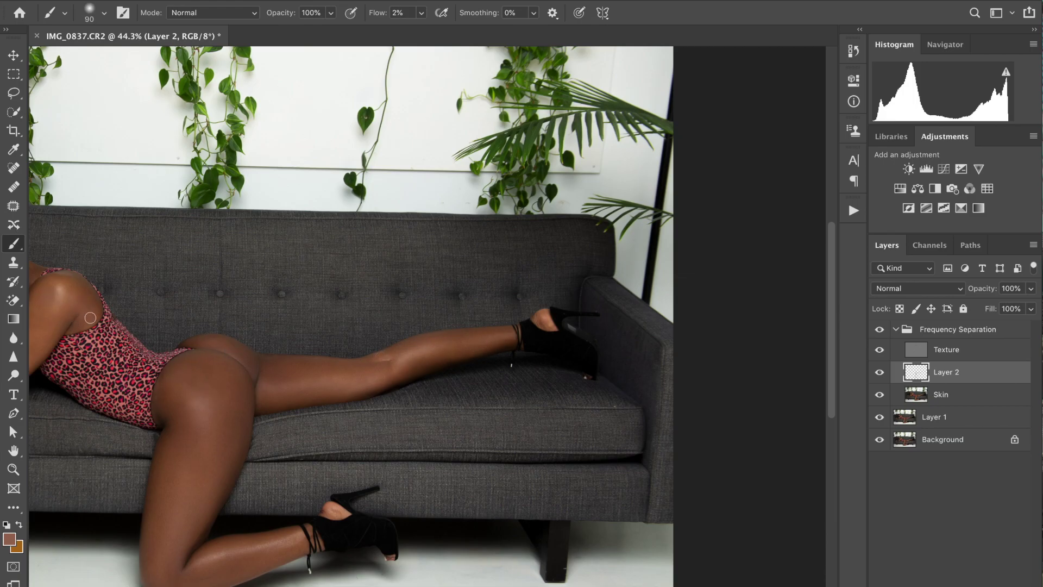
# Step: Shrink the brush to suit the face and sample a facial skin tone for painting on Layer 2
pyautogui.hscroll(-5, 58, 307)
pyautogui.hscroll(-10, 87, 393)
pyautogui.press('[')
pyautogui.press('[')
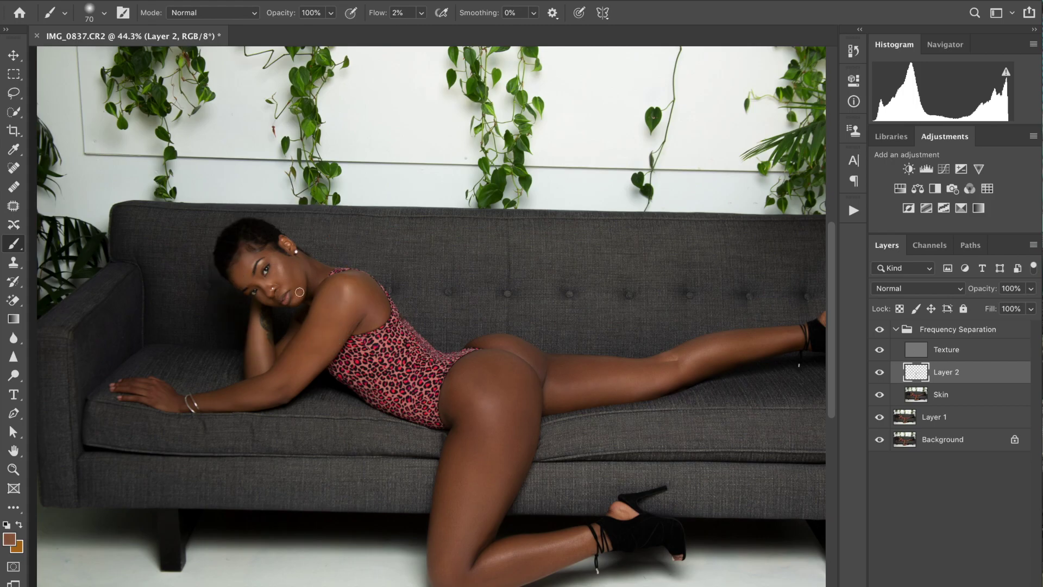
pyautogui.scroll(10, 294, 302)
pyautogui.press('[')
pyautogui.press('[')
pyautogui.press('[')
pyautogui.press('[')
pyautogui.press('[')
pyautogui.press('[')
pyautogui.press('[')
pyautogui.press('[')
pyautogui.press('[')
pyautogui.keyDown('alt'); pyautogui.click(239, 262); pyautogui.keyUp('alt')
# Step: Set the Brush flow to 4%, sample another facial skin tone and enlarge the brush to size 45
pyautogui.click(421, 13)
pyautogui.moveTo(419, 30); pyautogui.dragTo(422, 30)
pyautogui.keyDown('alt'); pyautogui.click(243, 303); pyautogui.keyUp('alt')
pyautogui.press(']')
pyautogui.press(']')
pyautogui.press(']')
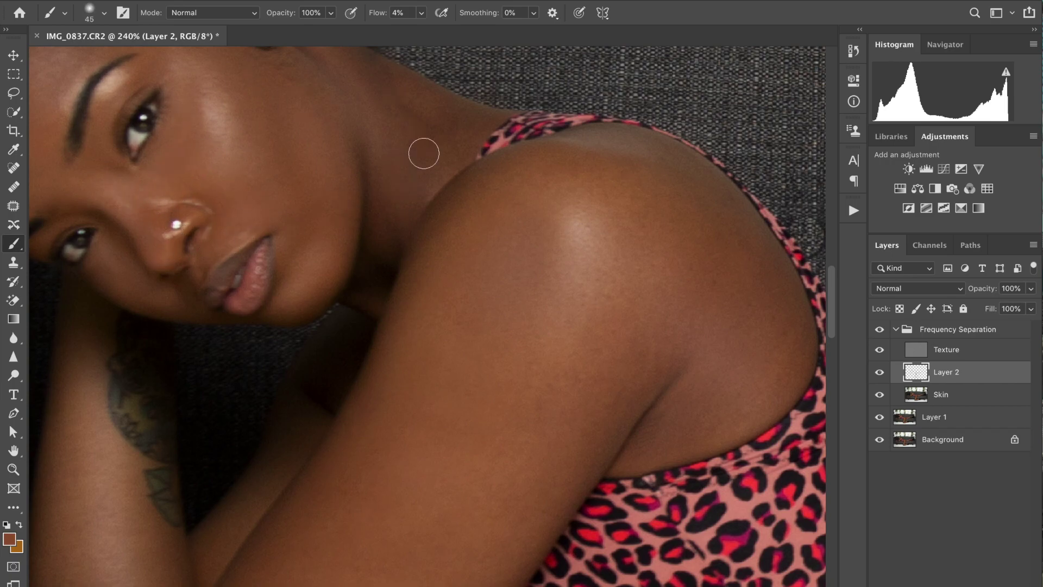
# Step: Sample skin tones from the shoulder and upper arm, and enlarge the brush to size 80
pyautogui.keyDown('alt'); pyautogui.click(555, 170); pyautogui.keyUp('alt')
pyautogui.keyDown('alt'); pyautogui.click(394, 525); pyautogui.keyUp('alt')
pyautogui.press(']')
pyautogui.press(']')
pyautogui.press(']')
pyautogui.press(']')
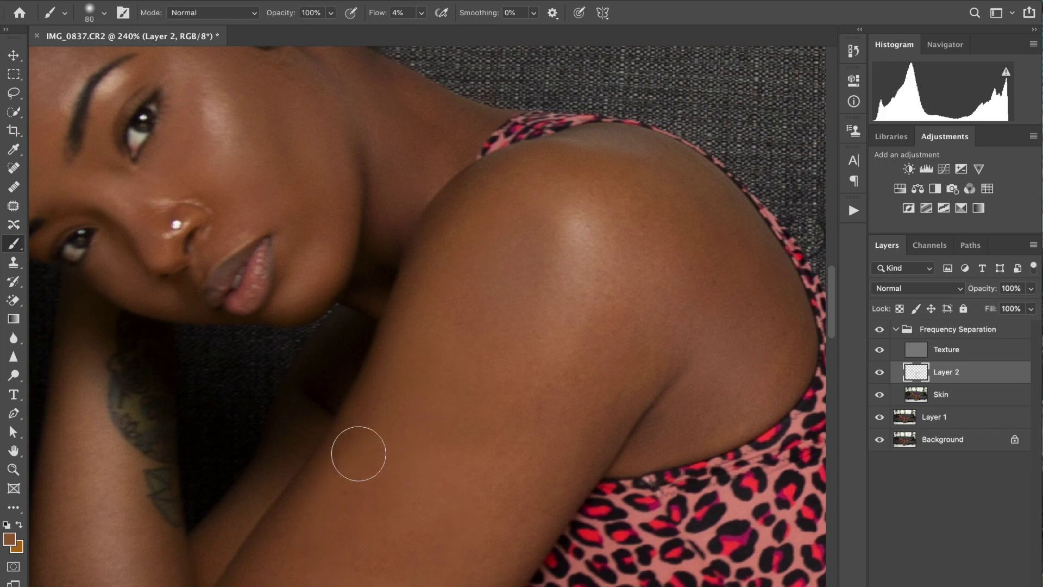
# Step: Paint the sampled tone over the shoulder and upper arm on Layer 2, enlarging the brush to size 250
pyautogui.moveTo(517, 226); pyautogui.dragTo(598, 304)
pyautogui.press(']')
pyautogui.press(']')
pyautogui.press(']')
pyautogui.press(']')
pyautogui.press(']')
pyautogui.press(']')
pyautogui.press(']')
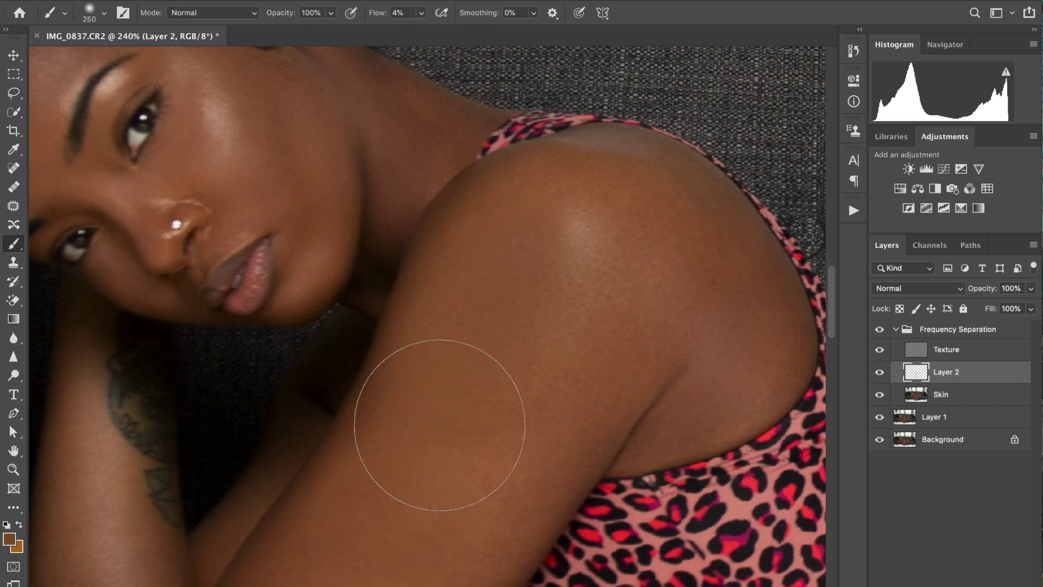
pyautogui.moveTo(604, 494); pyautogui.dragTo(524, 536)
# Step: Set the Eraser to 6% flow with a smaller size, and switch back to the Brush with the whole image in view
pyautogui.click(13, 300)
pyautogui.click(61, 298)
pyautogui.click(362, 13)
pyautogui.moveTo(366, 34); pyautogui.dragTo(298, 34)
pyautogui.click(104, 13)
pyautogui.moveTo(170, 90); pyautogui.dragTo(83, 90)
pyautogui.press('Return')
pyautogui.scroll(-3, 380, 305)
pyautogui.press('b')
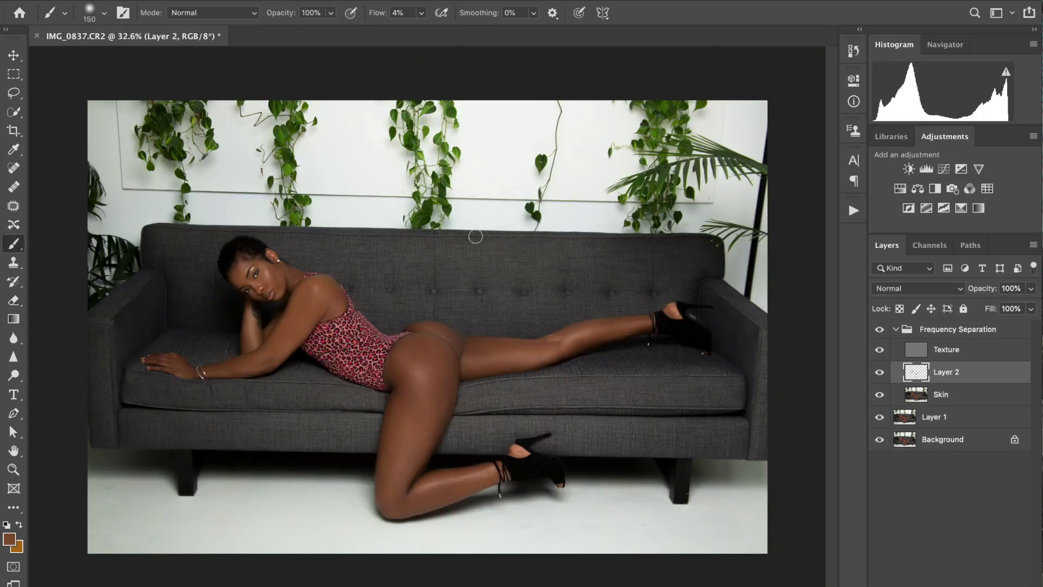
# Step: Paint a tone sampled from the near buttock over its highlights on Layer 2, with the Brush at 4% flow and size 200
pyautogui.press(']')
pyautogui.press(']')
pyautogui.press(']')
pyautogui.press(']')
pyautogui.keyDown('alt'); pyautogui.click(438, 371); pyautogui.keyUp('alt')
pyautogui.press('[')
pyautogui.press('[')
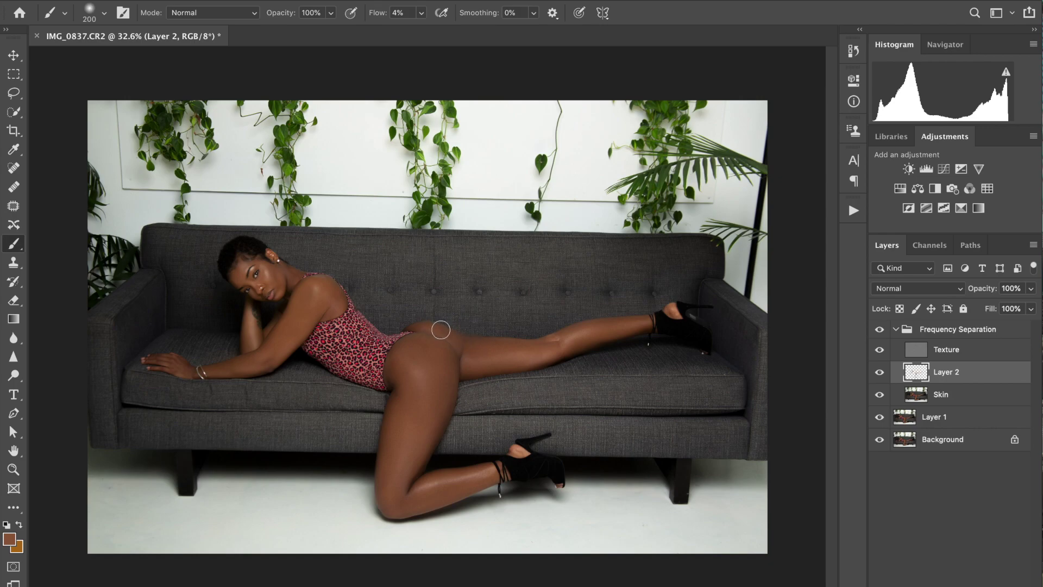
# Step: Switch to the Eraser at 6% flow and reduce its size to 175 for softening the paint on Layer 2
pyautogui.press('[')
pyautogui.press('[')
pyautogui.press('[')
pyautogui.click(14, 300)
pyautogui.press('[')
pyautogui.press('[')
pyautogui.press('[')
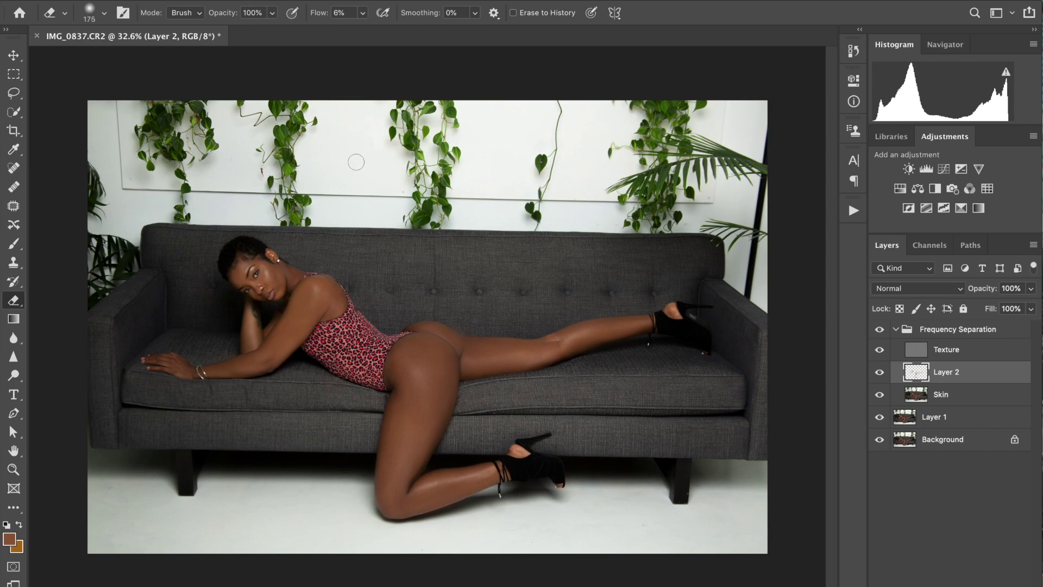
# Step: Set the Eraser to 65% flow and size 50 for removing paint around the face on Layer 2
pyautogui.click(362, 12)
pyautogui.moveTo(361, 30); pyautogui.dragTo(403, 32)
pyautogui.press('[')
pyautogui.press('[')
pyautogui.press('[')
pyautogui.press('[')
pyautogui.press('[')
pyautogui.press('[')
pyautogui.press('[')
pyautogui.press('[')
pyautogui.scroll(5, 240, 316)
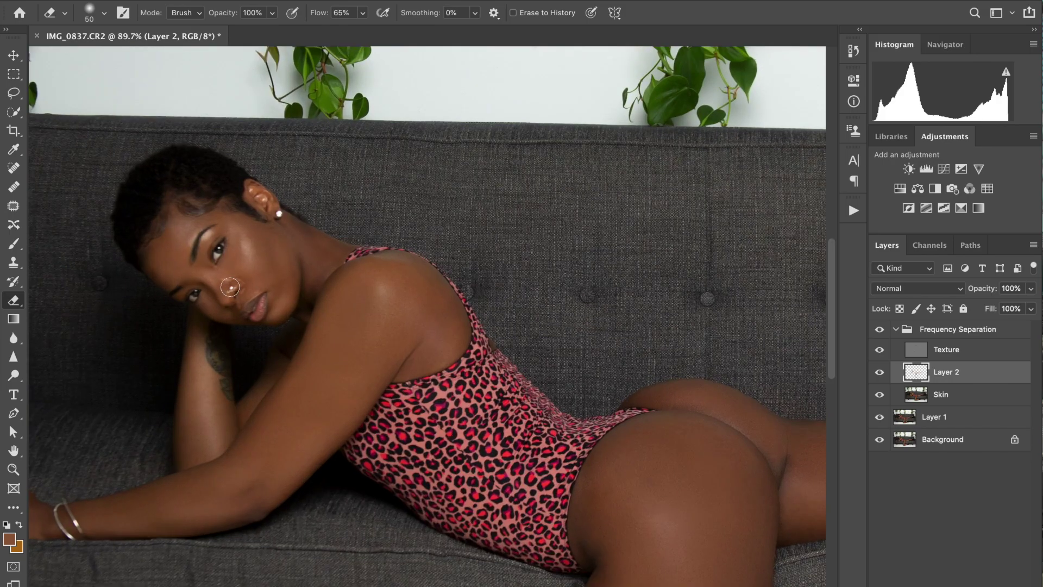
# Step: Erase the painted tone from the lips on Layer 2 with the Eraser reduced to size 9
pyautogui.scroll(3, 231, 287)
pyautogui.press('[')
pyautogui.press('[')
pyautogui.press('[')
pyautogui.press('[')
pyautogui.press('[')
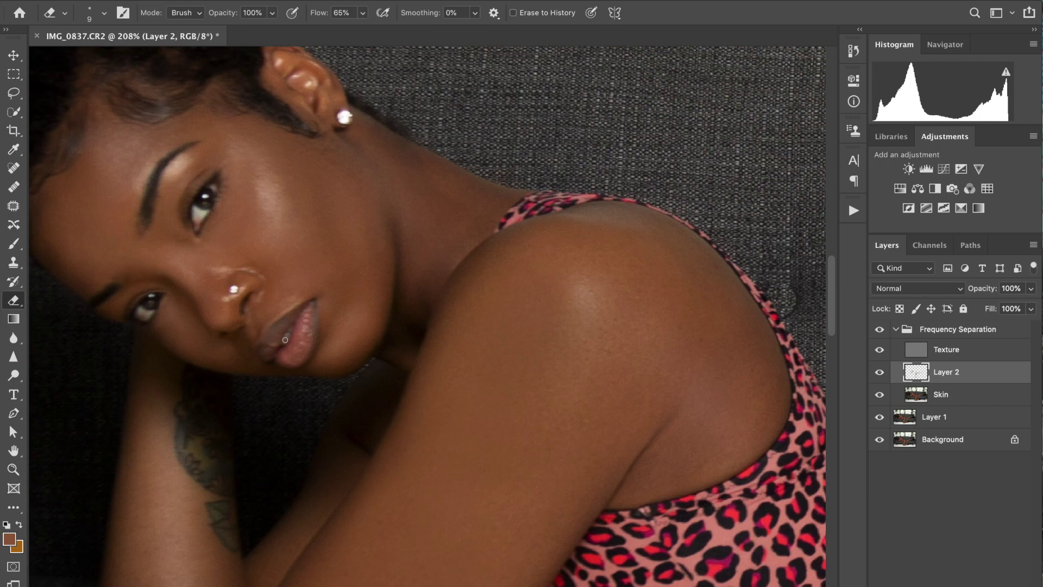
# Step: Compare the face and shoulder with and without the painted tones of Layer 2
pyautogui.click(882, 374)
pyautogui.click(883, 374)
pyautogui.click(882, 373)
pyautogui.click(881, 373)
pyautogui.click(881, 373)
pyautogui.click(881, 374)
pyautogui.click(882, 373)
pyautogui.click(882, 374)
pyautogui.click(881, 373)
pyautogui.click(881, 373)
pyautogui.click(881, 373)
pyautogui.click(882, 373)
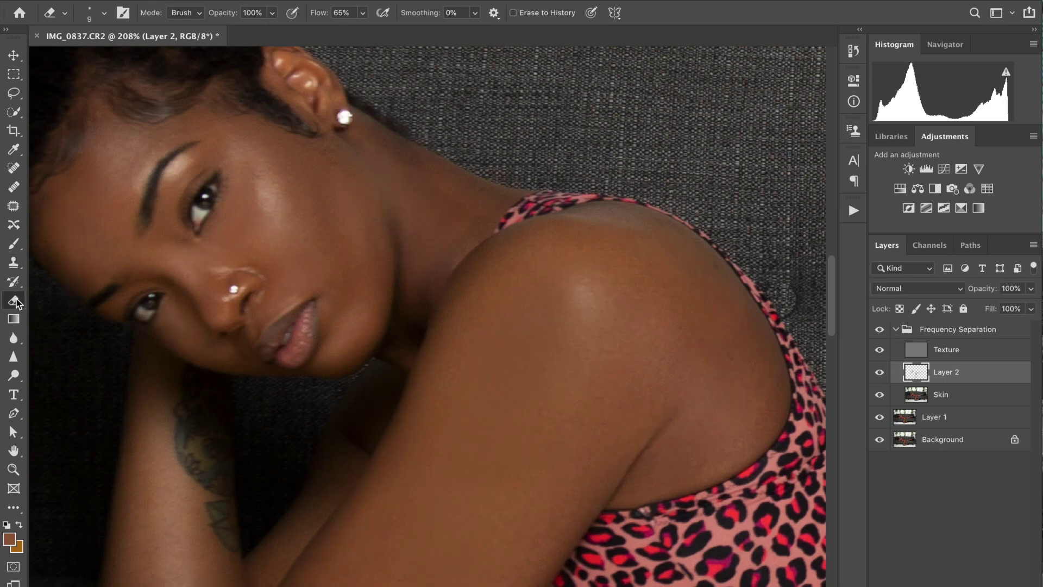
# Step: Partly erase the paint over the shoulder highlight on Layer 2 with the Eraser at 10% flow and size 150
pyautogui.press(']')
pyautogui.press(']')
pyautogui.press(']')
pyautogui.press(']')
pyautogui.press(']')
pyautogui.press(']')
pyautogui.press(']')
pyautogui.press(']')
pyautogui.press(']')
pyautogui.click(362, 13)
pyautogui.click(323, 31)
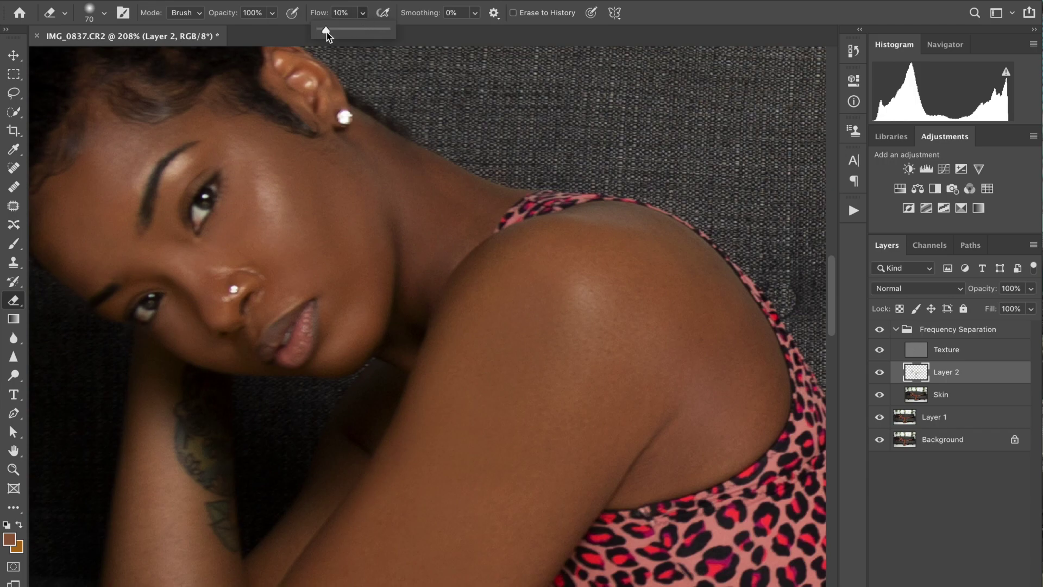
pyautogui.press(']')
pyautogui.press(']')
pyautogui.press(']')
pyautogui.press(']')
pyautogui.press(']')
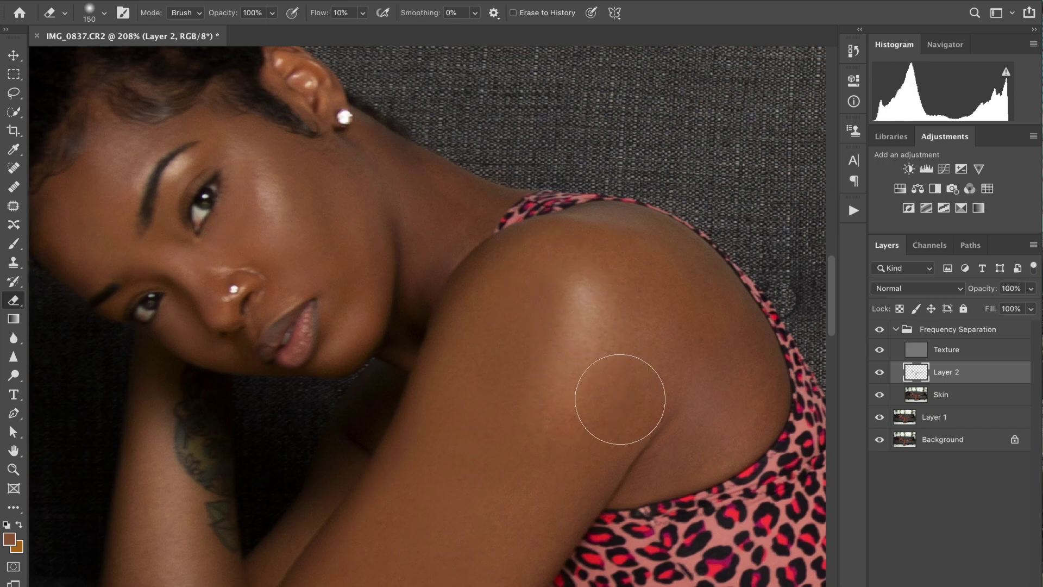
# Step: Compare the whole image with and without the Frequency Separation group
pyautogui.scroll(-6, 546, 511)
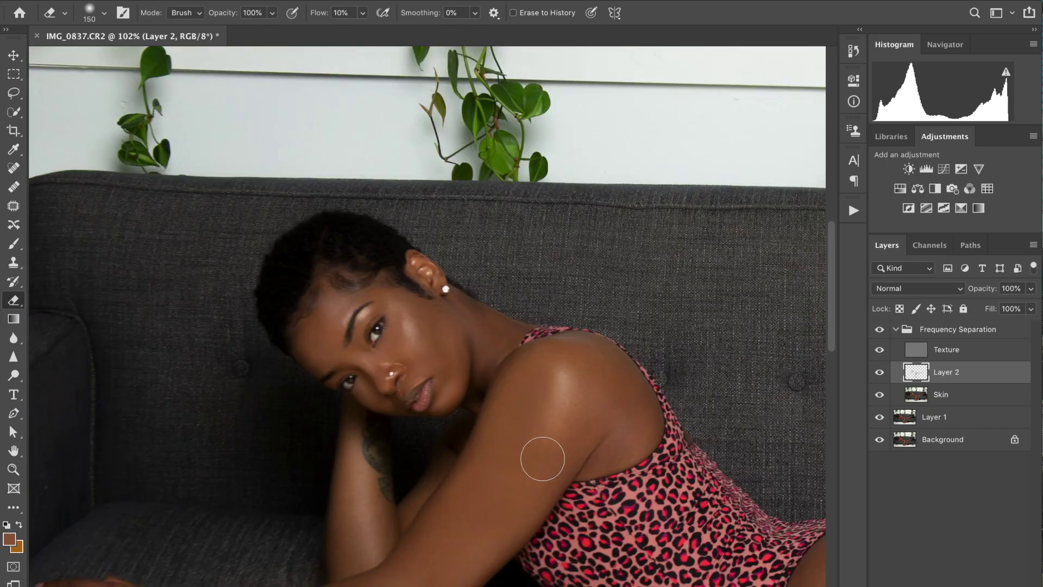
pyautogui.scroll(2, 341, 357)
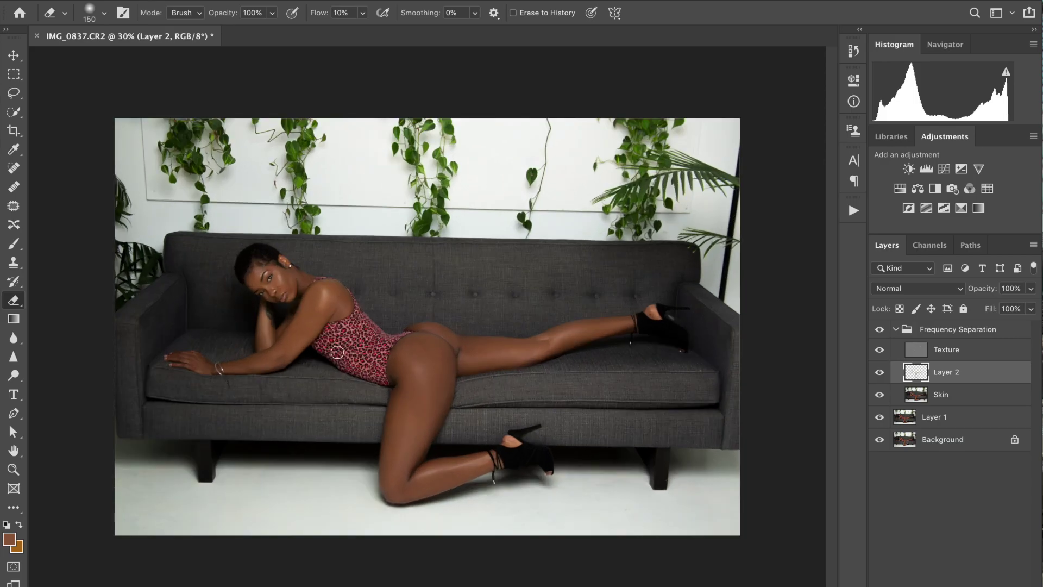
pyautogui.click(879, 330)
pyautogui.click(880, 331)
pyautogui.click(879, 331)
pyautogui.click(879, 330)
pyautogui.click(879, 331)
pyautogui.click(880, 331)
pyautogui.click(880, 331)
pyautogui.click(880, 331)
pyautogui.click(880, 331)
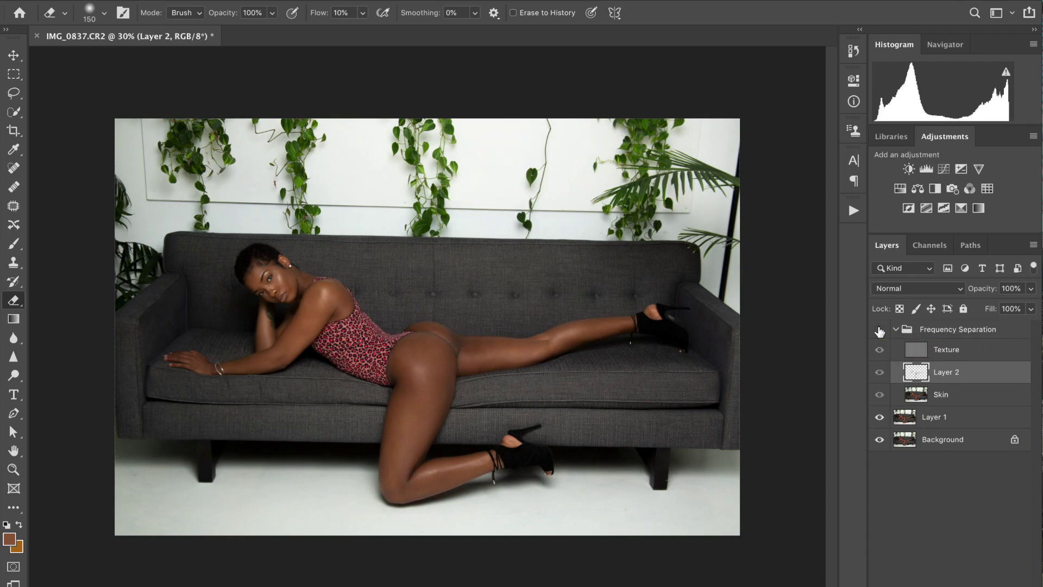
pyautogui.click(879, 331)
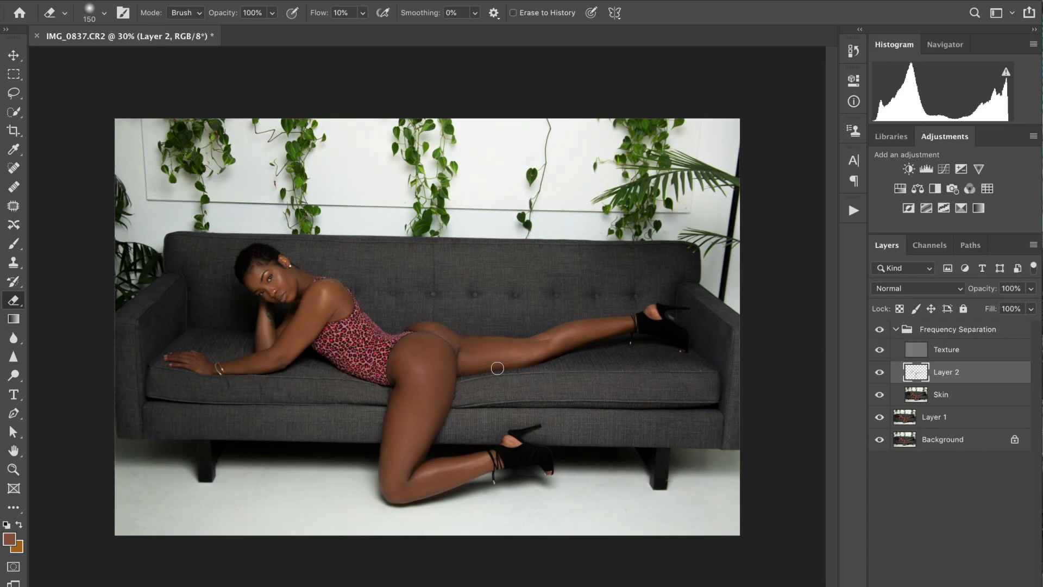
# Step: Reduce the Eraser's size to 45
pyautogui.press('[')
pyautogui.press('[')
pyautogui.press('[')
pyautogui.press('[')
pyautogui.press('[')
pyautogui.press('[')
pyautogui.press('[')
pyautogui.press('[')
# Step: Lower the opacity of the Frequency Separation group to 80%
pyautogui.click(927, 330)
pyautogui.click(1031, 288)
pyautogui.moveTo(1031, 307); pyautogui.dragTo(1019, 309)
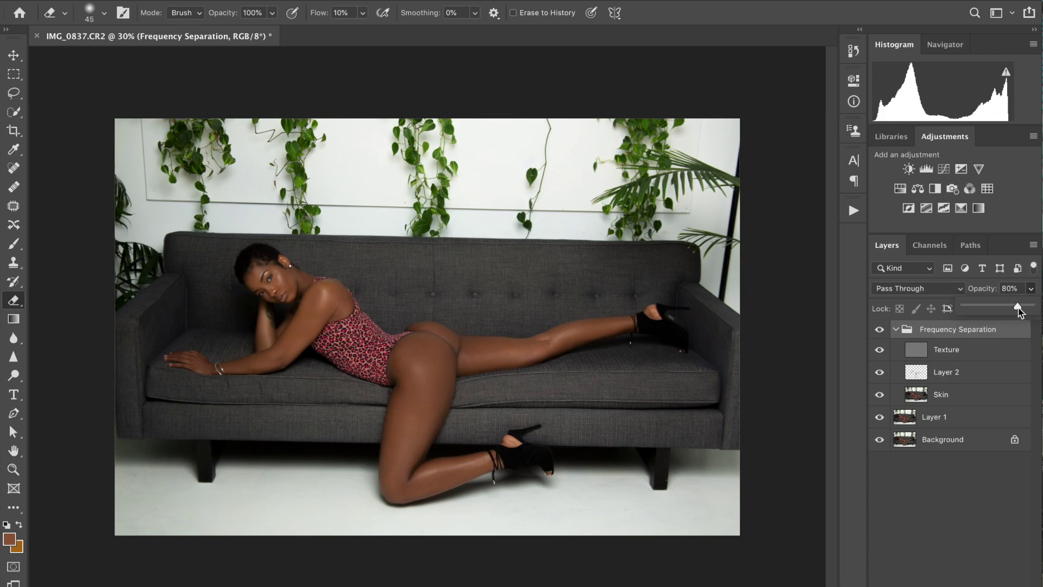
# Step: Compare the image with and without the Frequency Separation group and set the group's fill to 90%
pyautogui.click(879, 329)
pyautogui.click(880, 329)
pyautogui.click(1031, 289)
pyautogui.click(1033, 289)
pyautogui.click(1031, 309)
pyautogui.moveTo(1032, 326); pyautogui.dragTo(1024, 327)
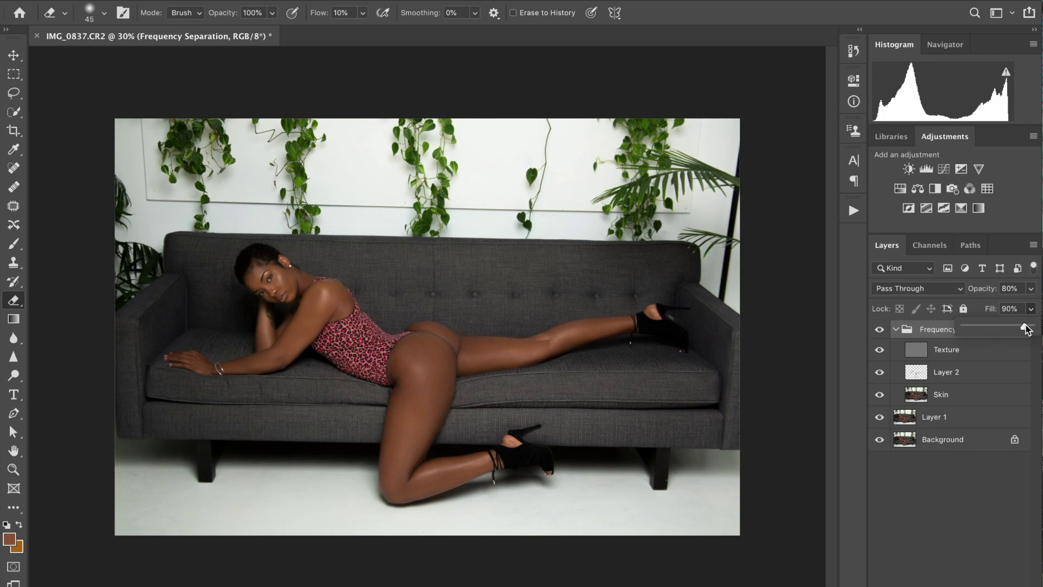
# Step: Check the softened skin retouch by comparing the image with and without the Frequency Separation group
pyautogui.click(880, 334)
pyautogui.click(880, 335)
pyautogui.click(880, 335)
pyautogui.click(880, 335)
pyautogui.click(880, 334)
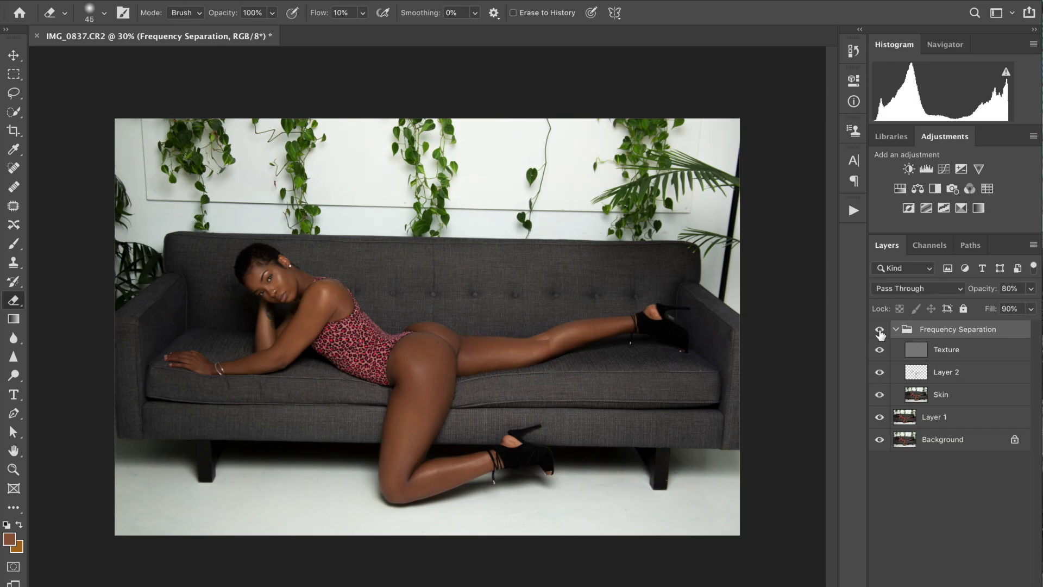
pyautogui.click(880, 334)
pyautogui.click(880, 334)
# Step: Stamp all visible layers into a new top layer and add a brightening Curves adjustment with input 90, output 136
pyautogui.moveTo(933, 353)
pyautogui.mouseDown()
pyautogui.moveTo(928, 360)
pyautogui.moveTo(937, 355)
pyautogui.mouseUp()
pyautogui.hotkey('ctrl', 'shift', 'alt', 'e')
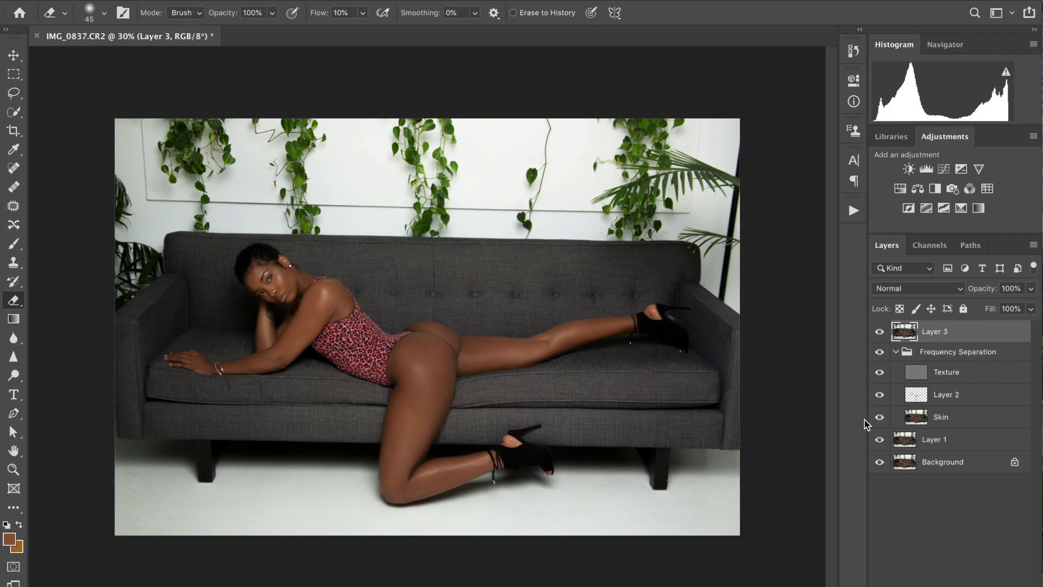
pyautogui.click(944, 170)
pyautogui.moveTo(762, 210); pyautogui.dragTo(755, 201)
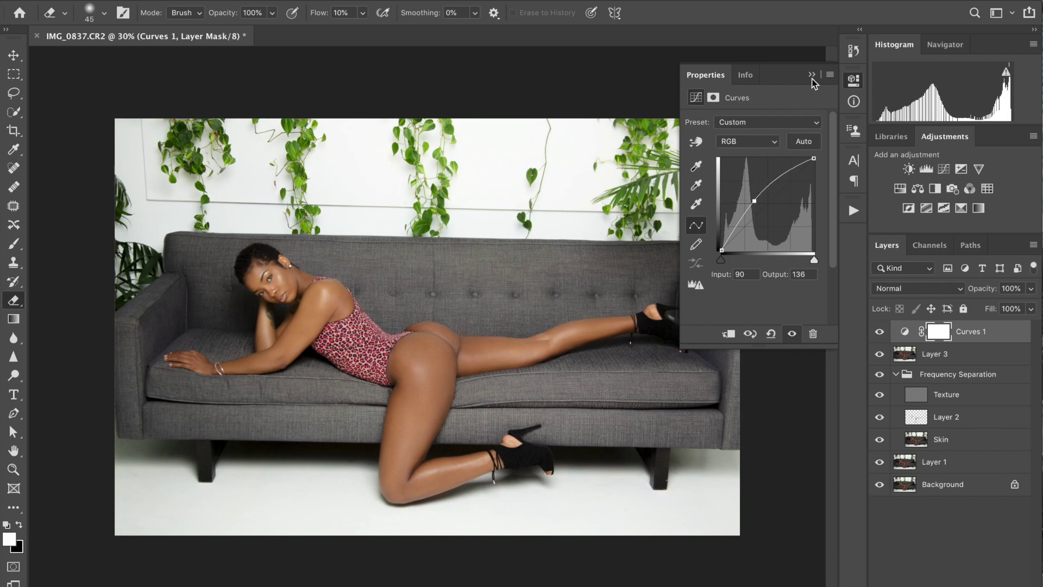
# Step: Hide Curves 1 and add a darkening Curves adjustment with points at 144/111 and 48/22 plus a highlight point
pyautogui.click(961, 168)
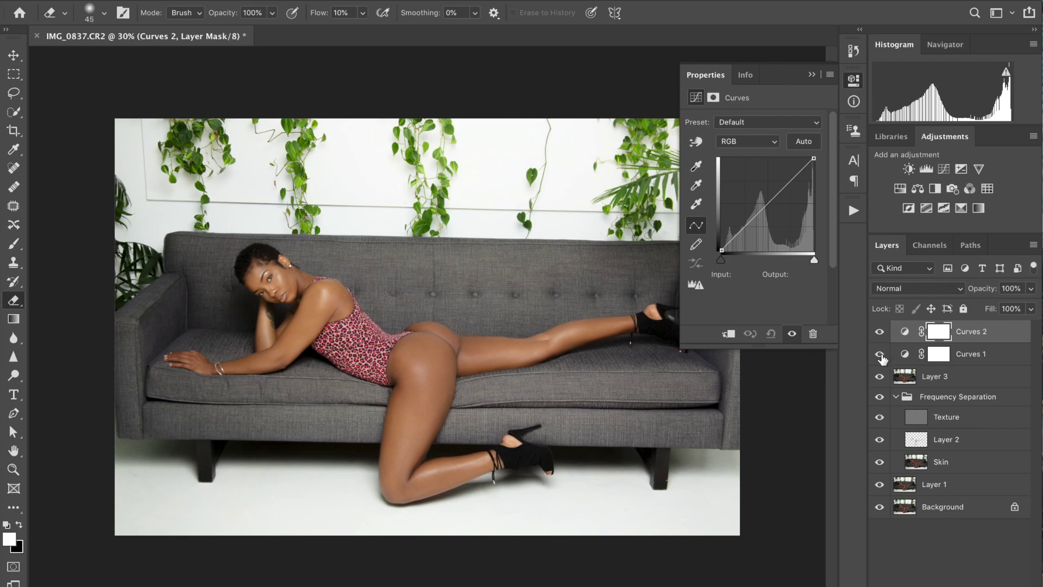
pyautogui.click(879, 354)
pyautogui.moveTo(765, 203); pyautogui.dragTo(774, 210)
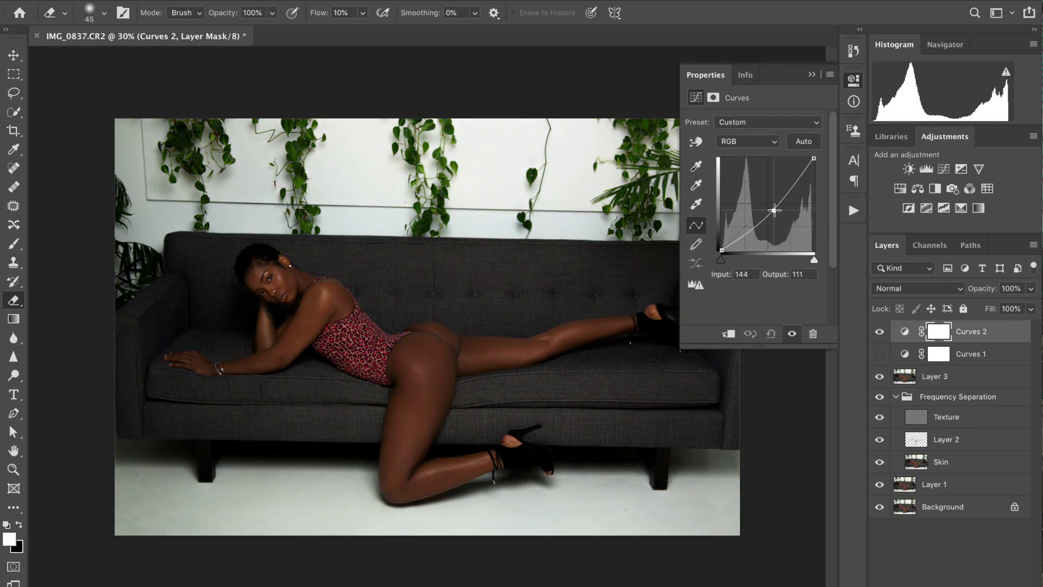
pyautogui.moveTo(739, 237); pyautogui.dragTo(740, 242)
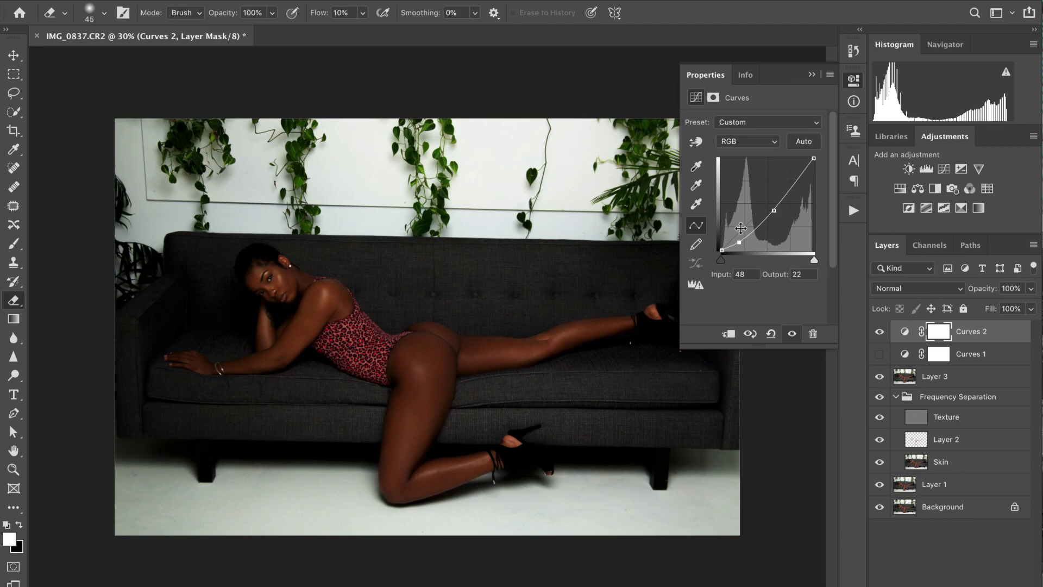
pyautogui.click(797, 174)
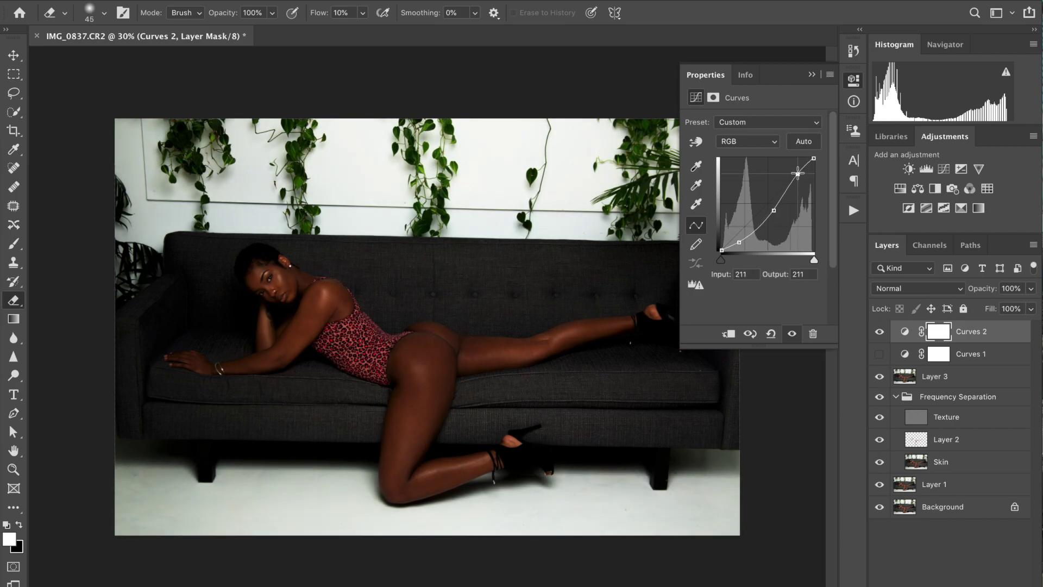
pyautogui.moveTo(797, 174); pyautogui.dragTo(800, 174)
pyautogui.click(812, 74)
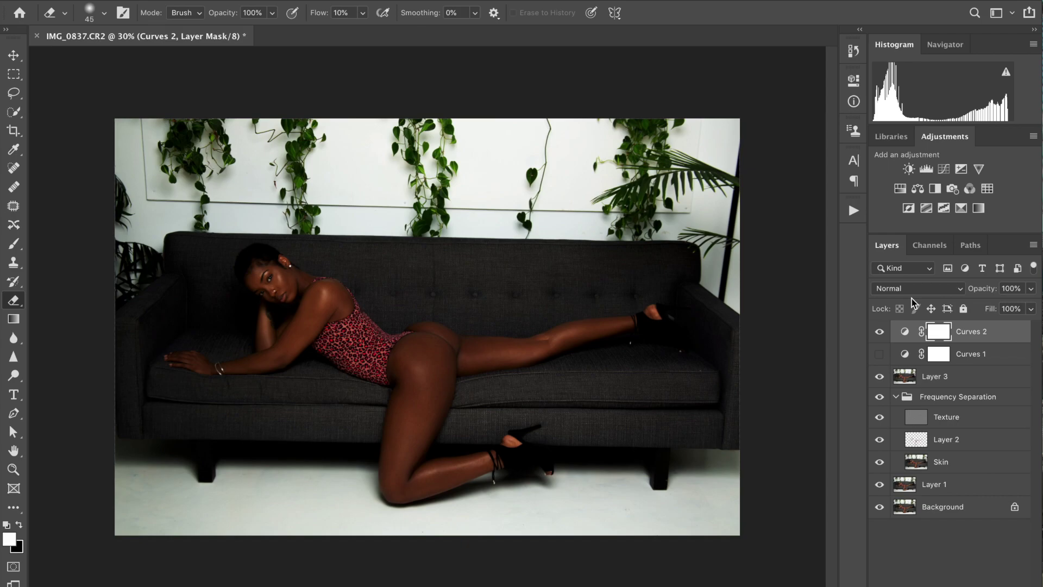
# Step: Invert the masks of Curves 2 and Curves 1 to black, with Curves 1 visible again
pyautogui.hotkey('ctrl', 'i')
pyautogui.click(880, 354)
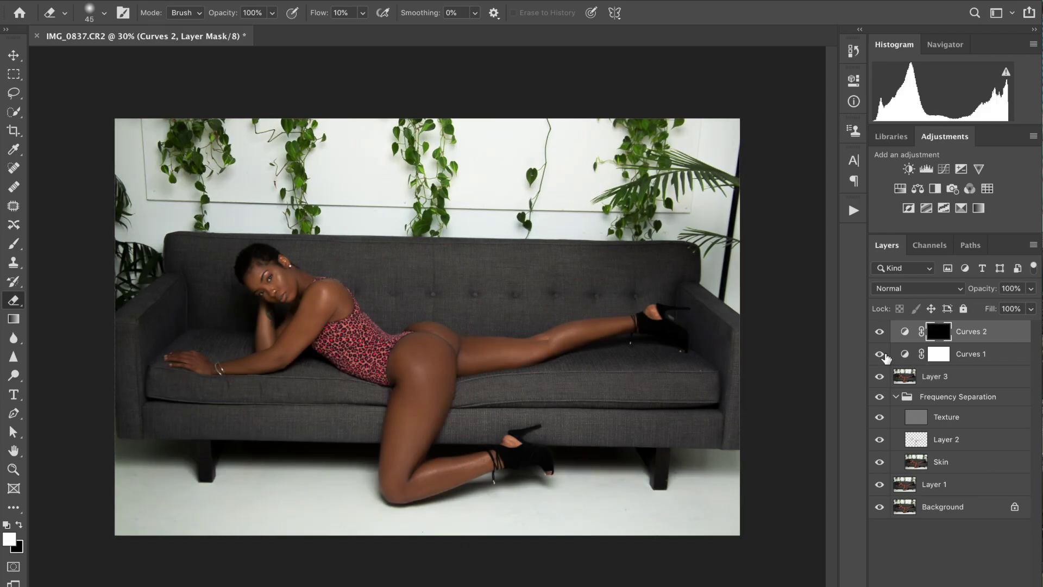
pyautogui.click(935, 356)
pyautogui.hotkey('ctrl', 'i')
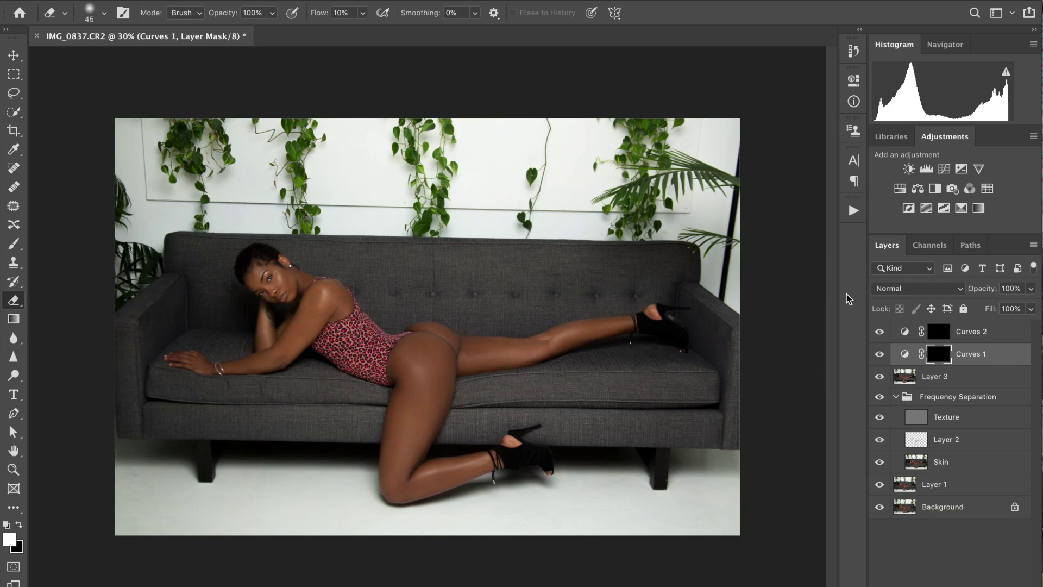
# Step: Rename the Curves 1 layer as light
pyautogui.click(977, 356)
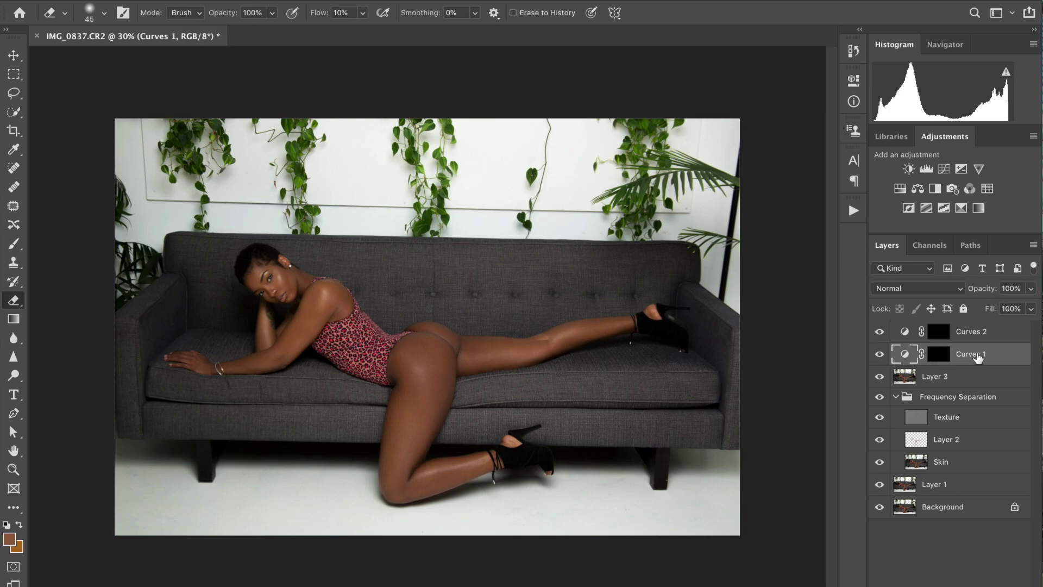
pyautogui.doubleClick(973, 354)
pyautogui.press('BackSpace')
pyautogui.write('light')
pyautogui.press('Return')
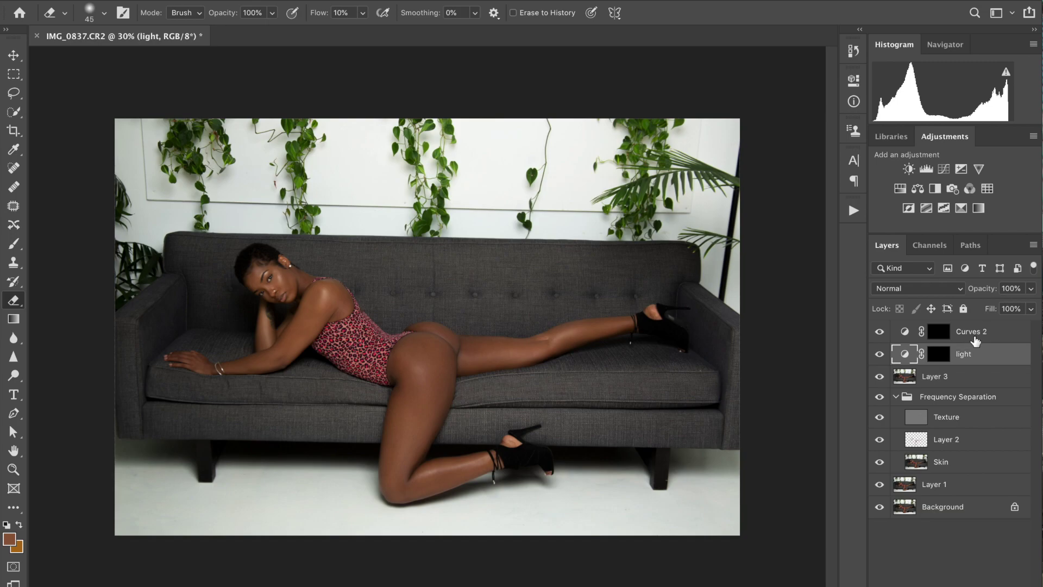
# Step: Rename the Curves 2 layer as darks
pyautogui.click(971, 335)
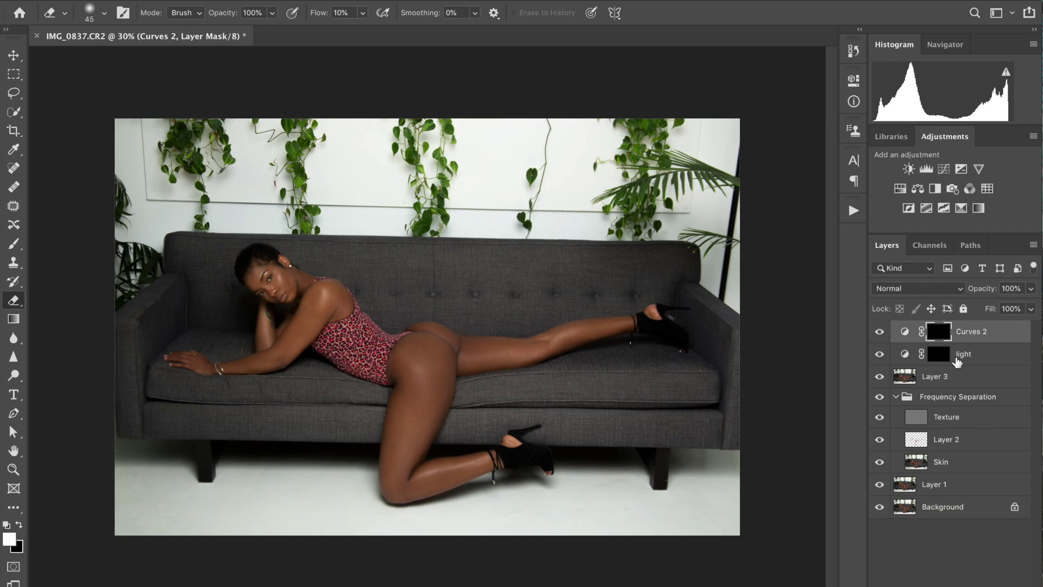
pyautogui.doubleClick(969, 334)
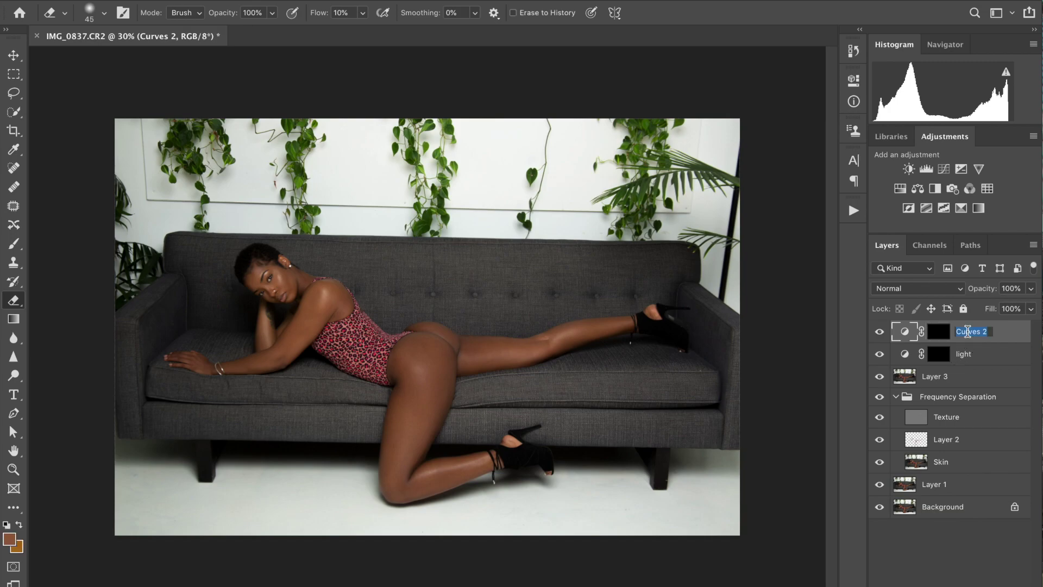
pyautogui.write('darks')
pyautogui.press('Return')
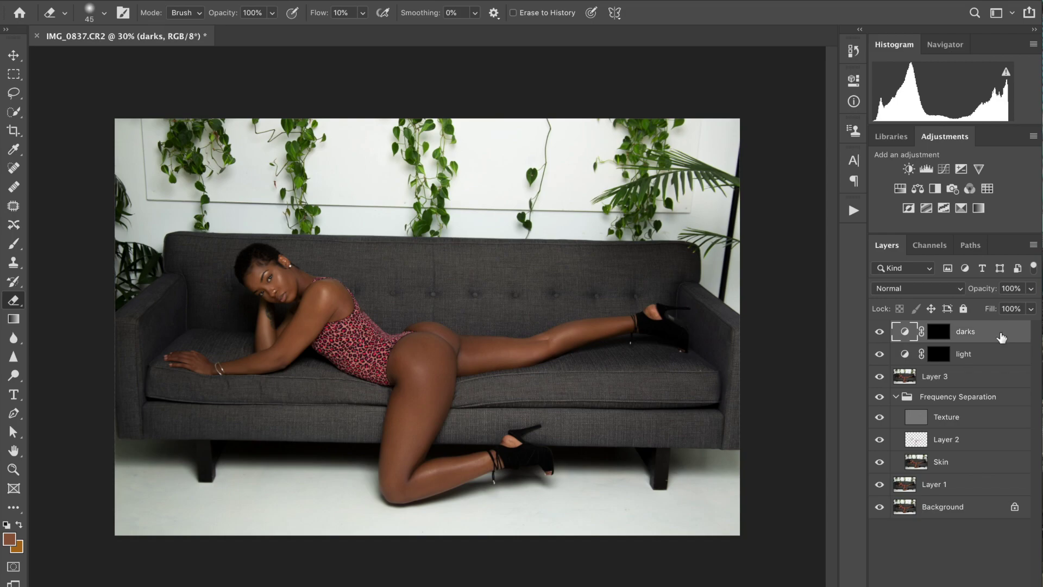
# Step: Brighten the leg highlights by painting white on the light layer's mask with the Brush at 4% flow and size 125
pyautogui.click(945, 359)
pyautogui.click(14, 244)
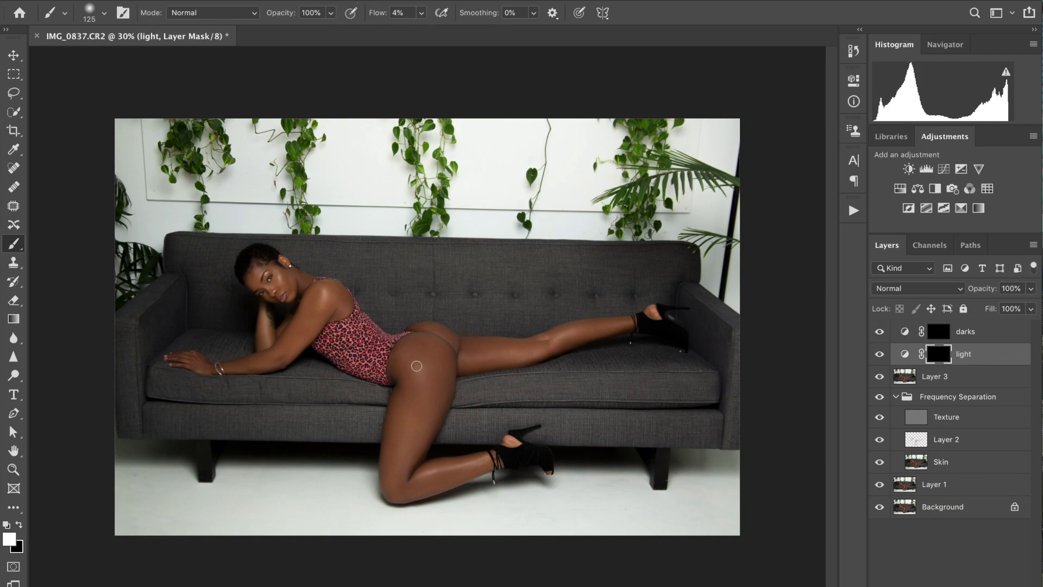
pyautogui.press(']')
pyautogui.press(']')
pyautogui.press('[')
pyautogui.press('[')
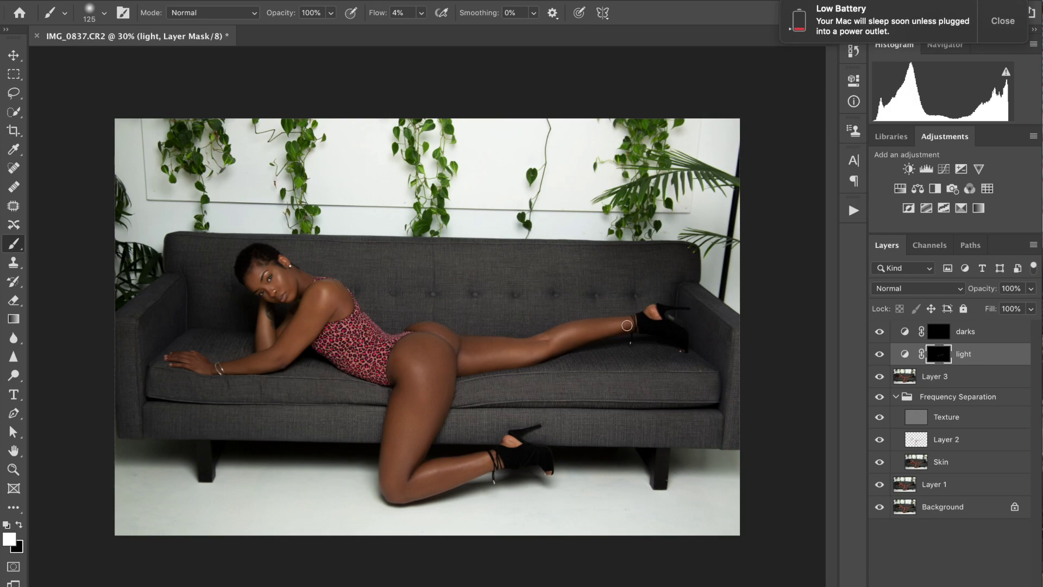
# Step: Brighten the bent leg's thigh on the light layer's mask with the brush enlarged to size 300
pyautogui.press('[')
pyautogui.press('[')
pyautogui.press('[')
pyautogui.press('[')
pyautogui.press('[')
pyautogui.press(']')
pyautogui.press(']')
pyautogui.press(']')
pyautogui.press(']')
pyautogui.press(']')
pyautogui.press(']')
pyautogui.press(']')
pyautogui.press(']')
pyautogui.press(']')
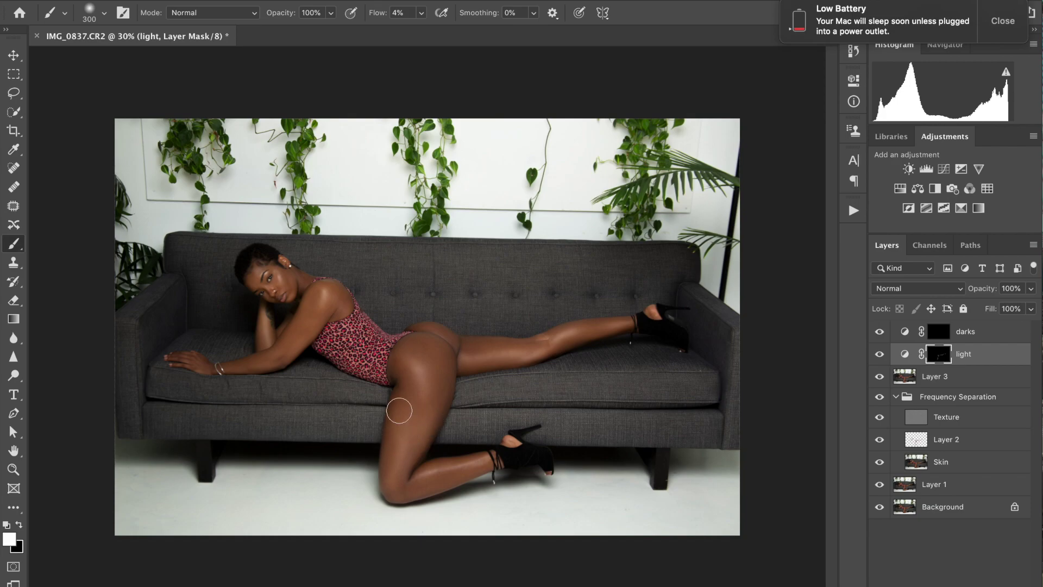
# Step: Brighten the arm supporting the head on the light layer's mask with the brush reduced to size 100
pyautogui.press('[')
pyautogui.press('[')
pyautogui.press('[')
pyautogui.press('[')
pyautogui.press('[')
pyautogui.press('[')
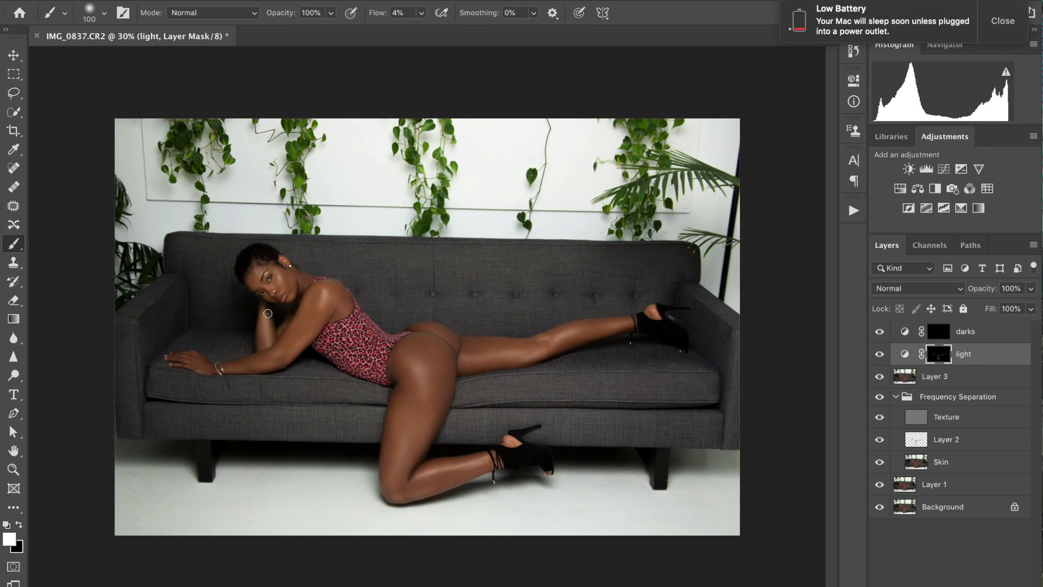
# Step: Brighten the smaller highlights on the outstretched arm and face in the light mask, reducing the brush to size 40
pyautogui.press('[')
pyautogui.press('[')
pyautogui.press('[')
pyautogui.scroll(3, 234, 307)
pyautogui.scroll(1, 229, 288)
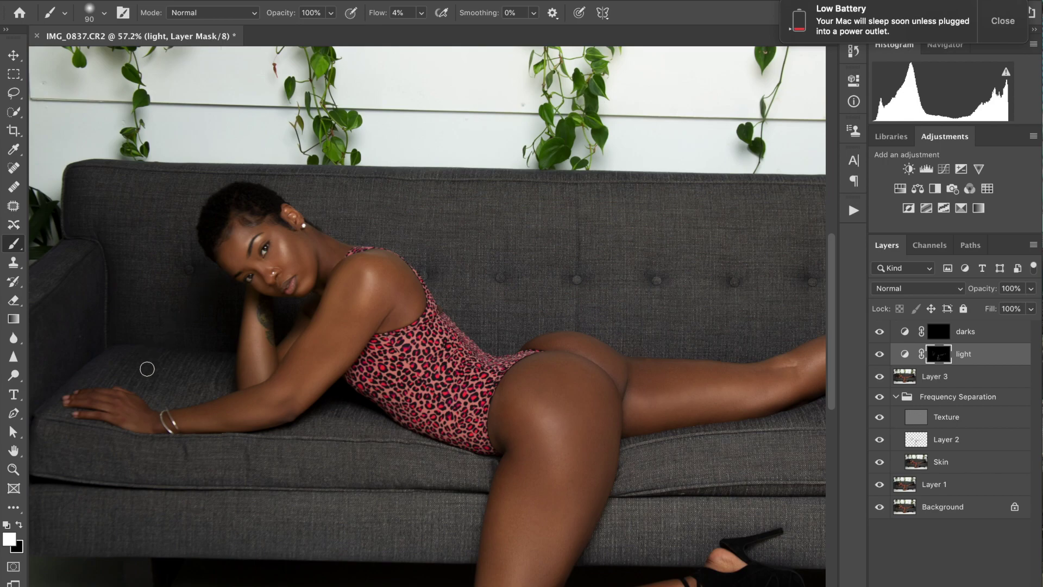
pyautogui.press('[')
pyautogui.press('[')
pyautogui.press('[')
pyautogui.press('[')
pyautogui.press(']')
pyautogui.press(']')
pyautogui.press('[')
pyautogui.press('[')
pyautogui.scroll(5, 307, 244)
pyautogui.scroll(-3, 140, 356)
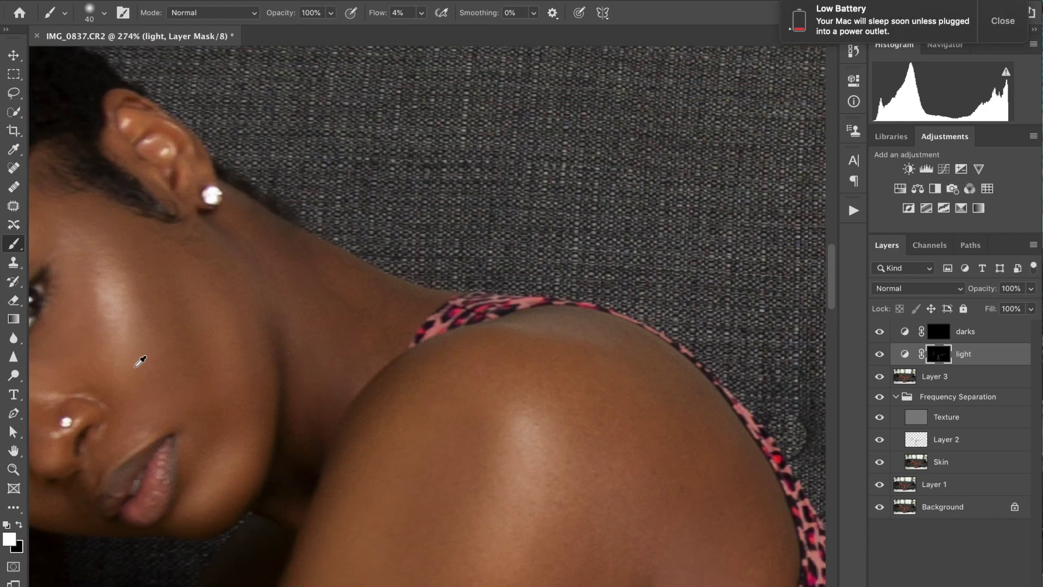
# Step: Brighten the neck on the light layer's mask with a small brush, starting from size 7 and enlarging it gradually
pyautogui.press('p')
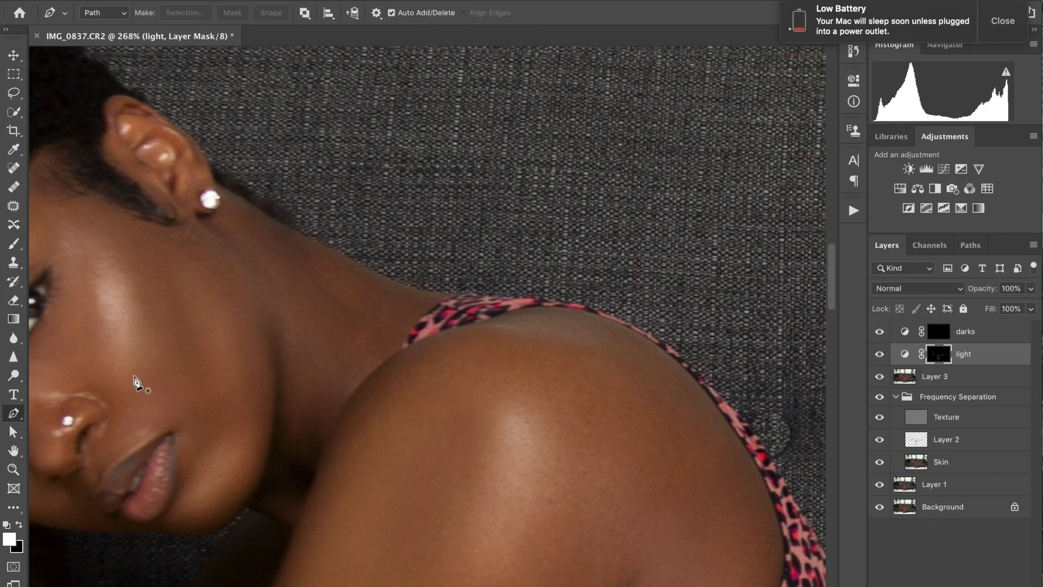
pyautogui.press('b')
pyautogui.press('[')
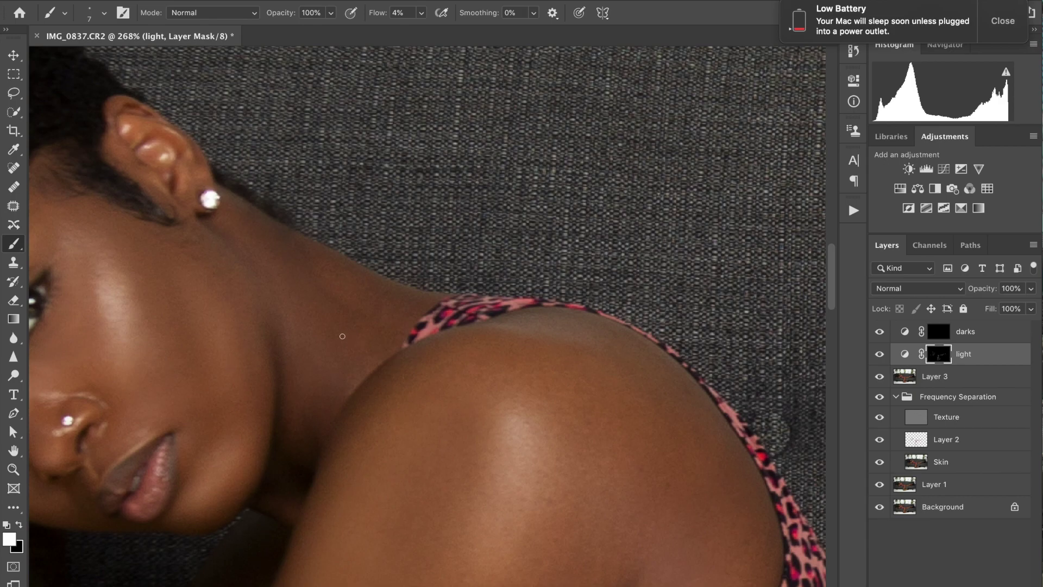
pyautogui.press(']')
pyautogui.press(']')
pyautogui.press(']')
pyautogui.press(']')
pyautogui.press(']')
pyautogui.press(']')
pyautogui.press(']')
pyautogui.moveTo(359, 304)
pyautogui.mouseDown()
pyautogui.moveTo(327, 272)
pyautogui.moveTo(335, 299)
pyautogui.mouseUp()
pyautogui.moveTo(296, 328)
pyautogui.mouseDown()
pyautogui.moveTo(233, 216)
pyautogui.moveTo(287, 335)
pyautogui.mouseUp()
# Step: Brighten the shoulder highlight on the light layer's mask with a larger brush and reduce the brush to size 35
pyautogui.press(']')
pyautogui.press(']')
pyautogui.press(']')
pyautogui.press(']')
pyautogui.moveTo(508, 460)
pyautogui.mouseDown()
pyautogui.moveTo(502, 413)
pyautogui.moveTo(444, 396)
pyautogui.moveTo(549, 341)
pyautogui.moveTo(519, 342)
pyautogui.mouseUp()
pyautogui.press('[')
pyautogui.press('[')
pyautogui.press('[')
pyautogui.press('[')
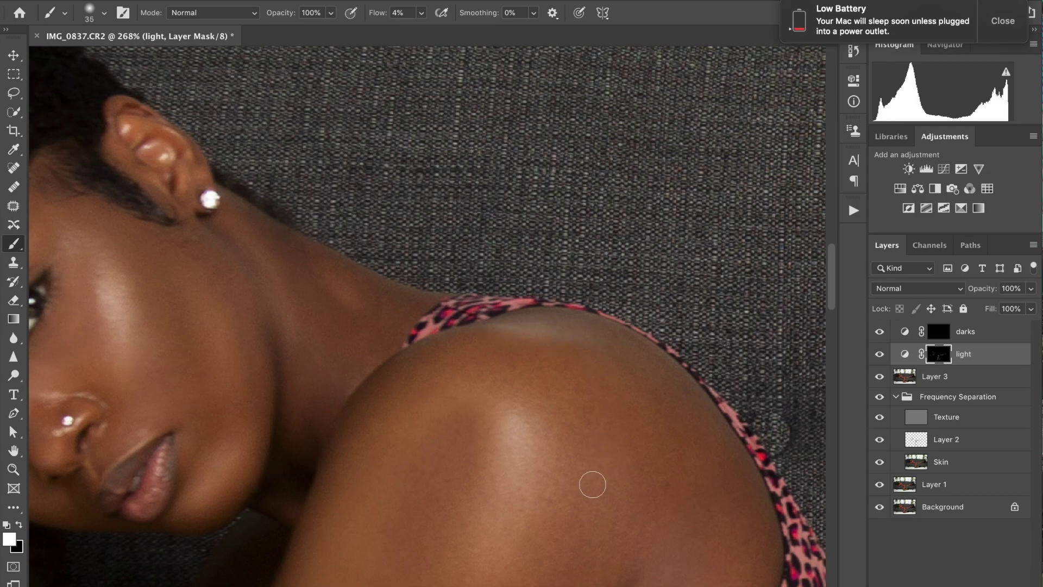
# Step: Brighten the upper back beside the swimsuit's edge on the light layer's mask with the brush at size 80
pyautogui.scroll(-5, 593, 487)
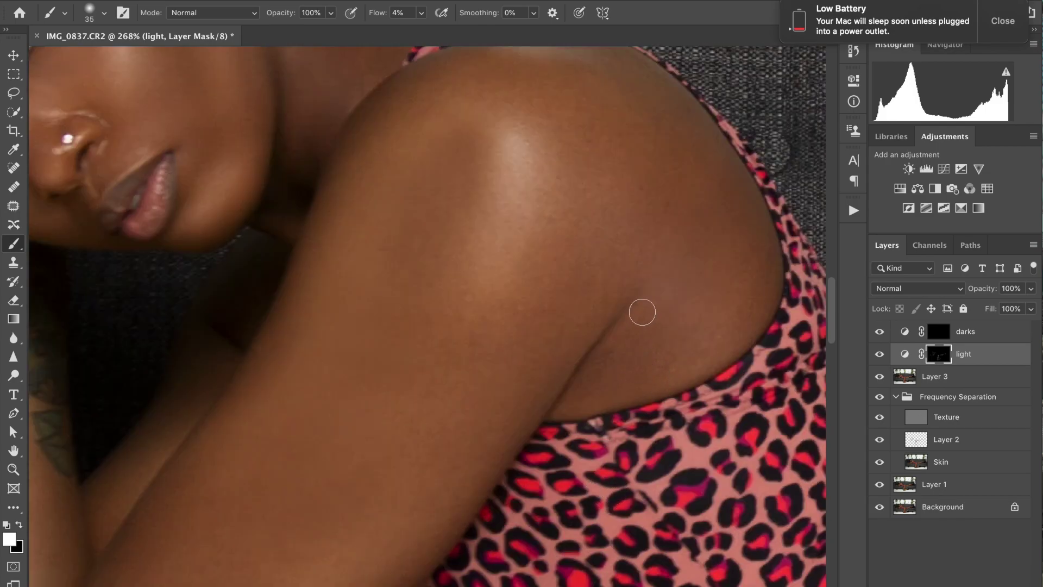
pyautogui.press(']')
pyautogui.press(']')
pyautogui.press(']')
pyautogui.press(']')
pyautogui.press(']')
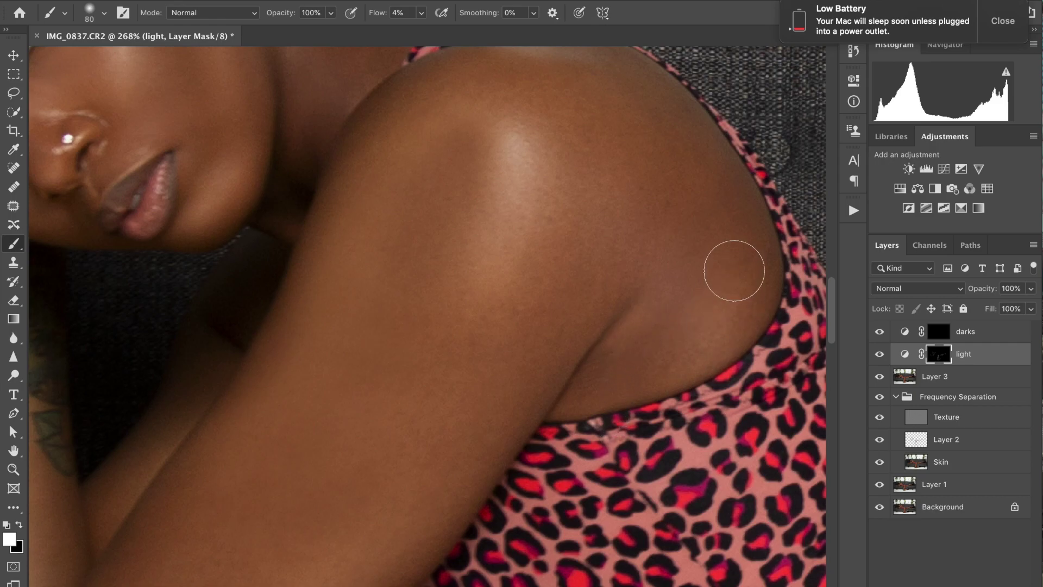
# Step: Brighten the hip and upper thigh on the light layer's mask with the brush enlarged to size 175
pyautogui.press('super+0')
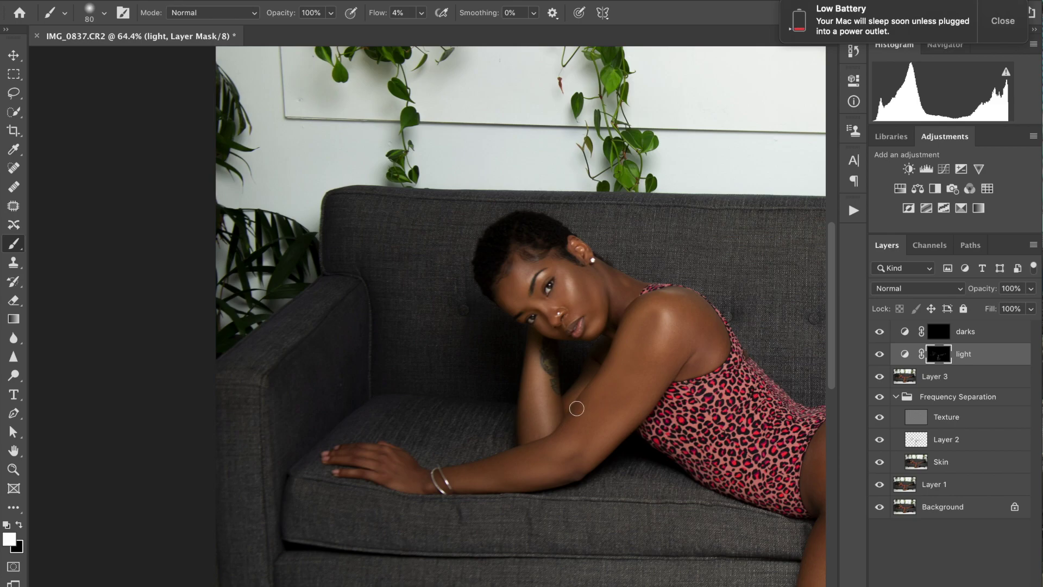
pyautogui.scroll(-2, 740, 456)
pyautogui.scroll(-5, 740, 385)
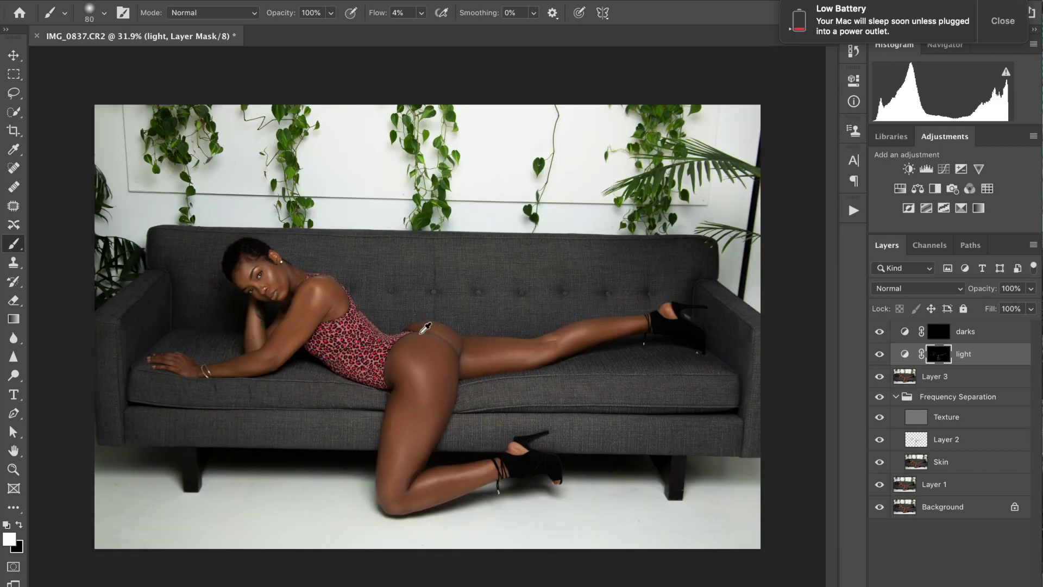
pyautogui.scroll(5, 452, 347)
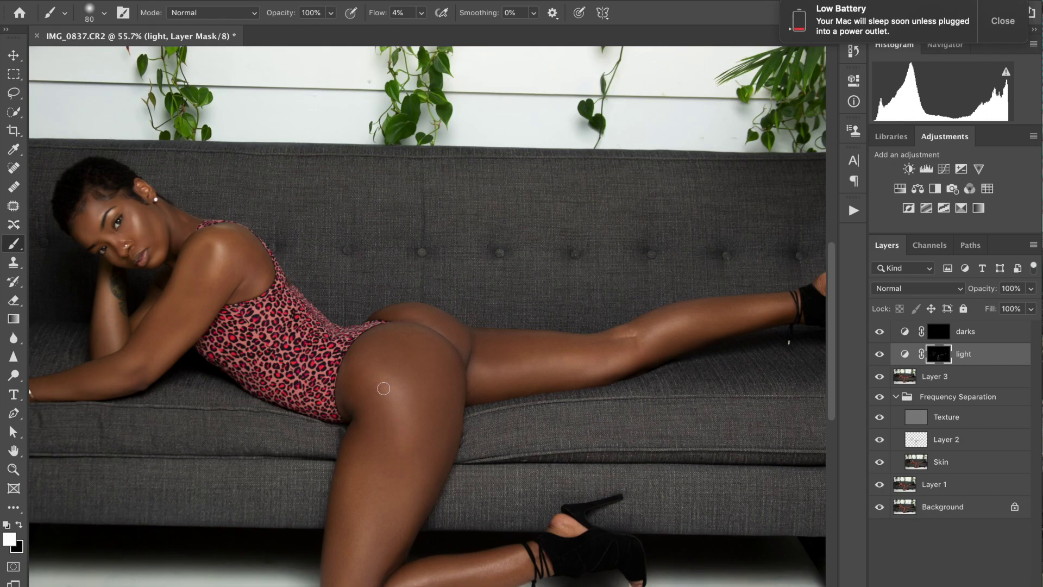
pyautogui.press(']')
pyautogui.press(']')
pyautogui.press(']')
# Step: Compare the whole image with and without the light layer
pyautogui.scroll(-5, 546, 543)
pyautogui.scroll(4, 544, 537)
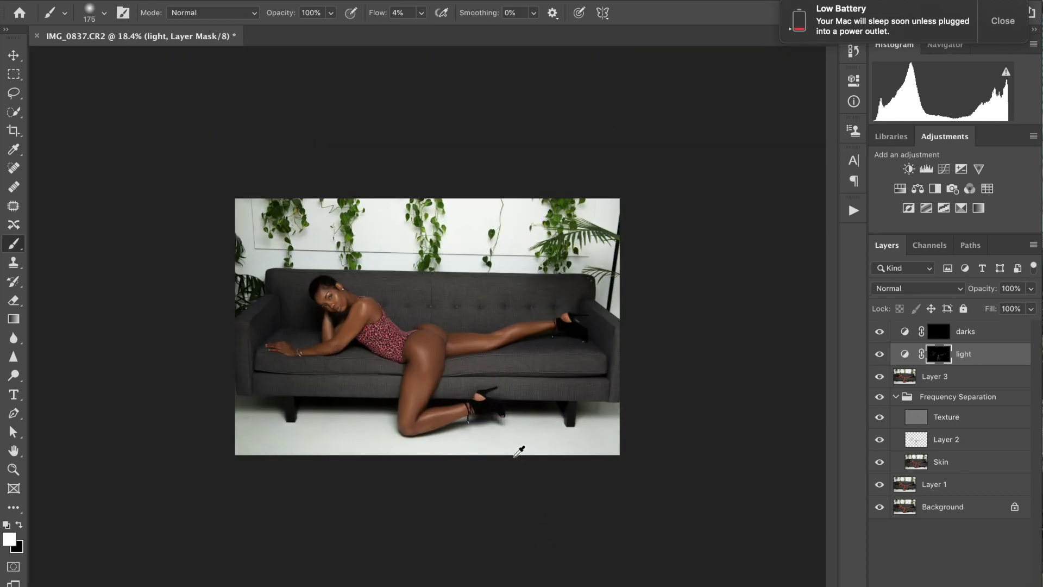
pyautogui.scroll(-1, 513, 451)
pyautogui.click(879, 353)
pyautogui.click(879, 355)
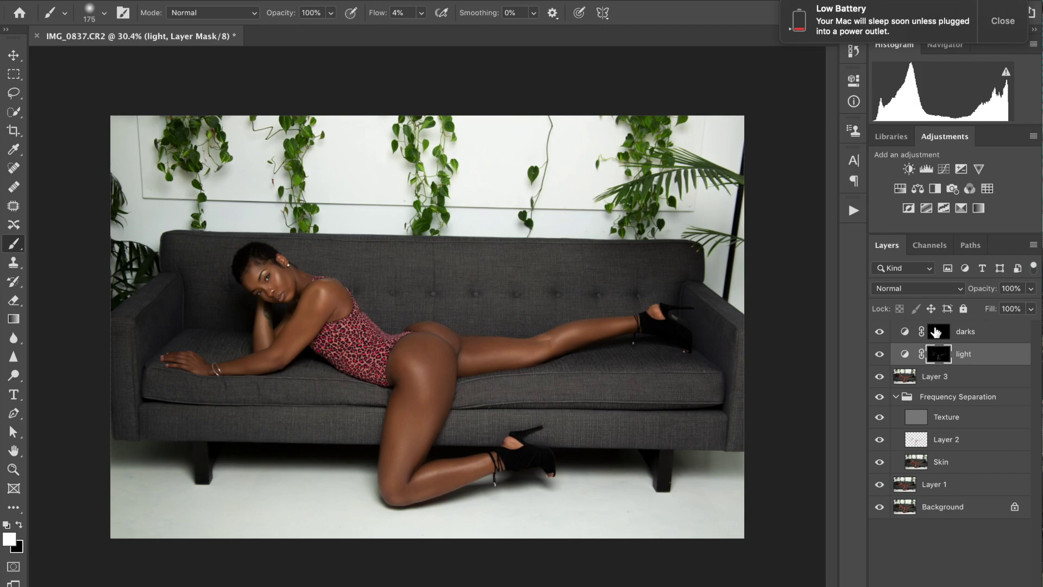
# Step: Darken the thigh's shaded edge by painting white on the darks layer's mask with the Brush at 4% flow
pyautogui.click(938, 332)
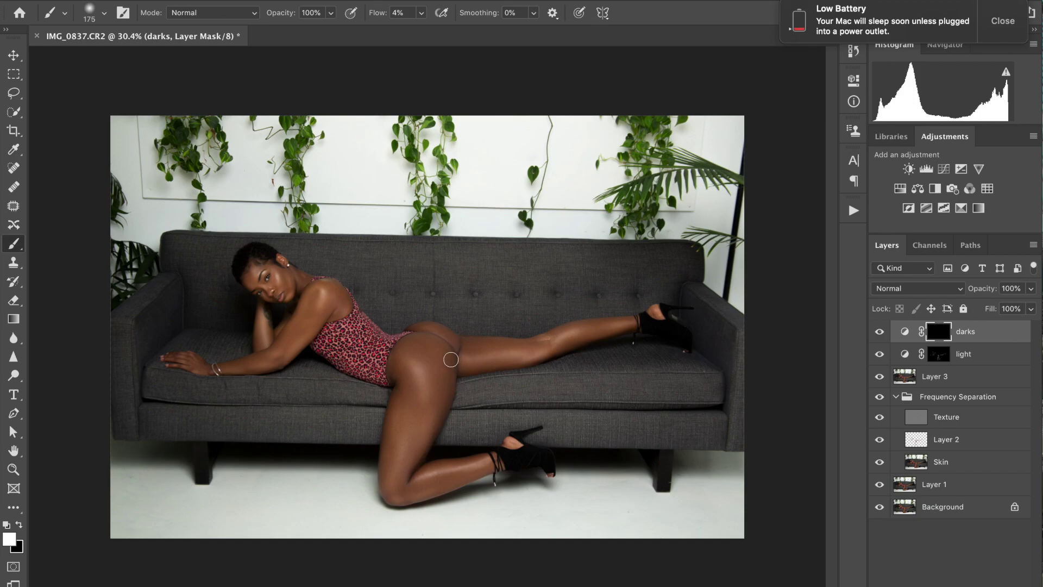
pyautogui.moveTo(431, 439)
pyautogui.mouseDown()
pyautogui.moveTo(451, 351)
pyautogui.moveTo(452, 395)
pyautogui.mouseUp()
pyautogui.press(']')
pyautogui.press(']')
pyautogui.press(']')
pyautogui.press('[')
pyautogui.press('[')
# Step: Adjust the brush flow and darken the thigh up to the hip on the darks mask with progressively smaller strokes
pyautogui.click(421, 13)
pyautogui.moveTo(422, 31); pyautogui.dragTo(421, 31)
pyautogui.click(436, 399)
pyautogui.moveTo(420, 416)
pyautogui.mouseDown()
pyautogui.moveTo(441, 392)
pyautogui.moveTo(423, 412)
pyautogui.moveTo(402, 366)
pyautogui.moveTo(407, 397)
pyautogui.moveTo(383, 476)
pyautogui.moveTo(397, 369)
pyautogui.moveTo(415, 383)
pyautogui.moveTo(411, 402)
pyautogui.moveTo(388, 371)
pyautogui.moveTo(410, 350)
pyautogui.moveTo(447, 364)
pyautogui.moveTo(444, 325)
pyautogui.moveTo(453, 376)
pyautogui.moveTo(450, 349)
pyautogui.moveTo(420, 323)
pyautogui.moveTo(408, 328)
pyautogui.moveTo(425, 332)
pyautogui.moveTo(407, 329)
pyautogui.moveTo(428, 343)
pyautogui.mouseUp()
pyautogui.press('[')
pyautogui.press('[')
pyautogui.press('[')
pyautogui.press('[')
pyautogui.moveTo(429, 341)
pyautogui.mouseDown()
pyautogui.moveTo(444, 351)
pyautogui.moveTo(446, 335)
pyautogui.moveTo(422, 328)
pyautogui.moveTo(439, 327)
pyautogui.moveTo(460, 349)
pyautogui.moveTo(434, 336)
pyautogui.moveTo(430, 355)
pyautogui.mouseUp()
# Step: Reduce the brush to size 40 and set its flow to 5% for the darks mask
pyautogui.press('[')
pyautogui.press('[')
pyautogui.click(421, 13)
pyautogui.moveTo(421, 30); pyautogui.dragTo(424, 32)
pyautogui.press('[')
pyautogui.press('[')
pyautogui.press('[')
pyautogui.click(421, 12)
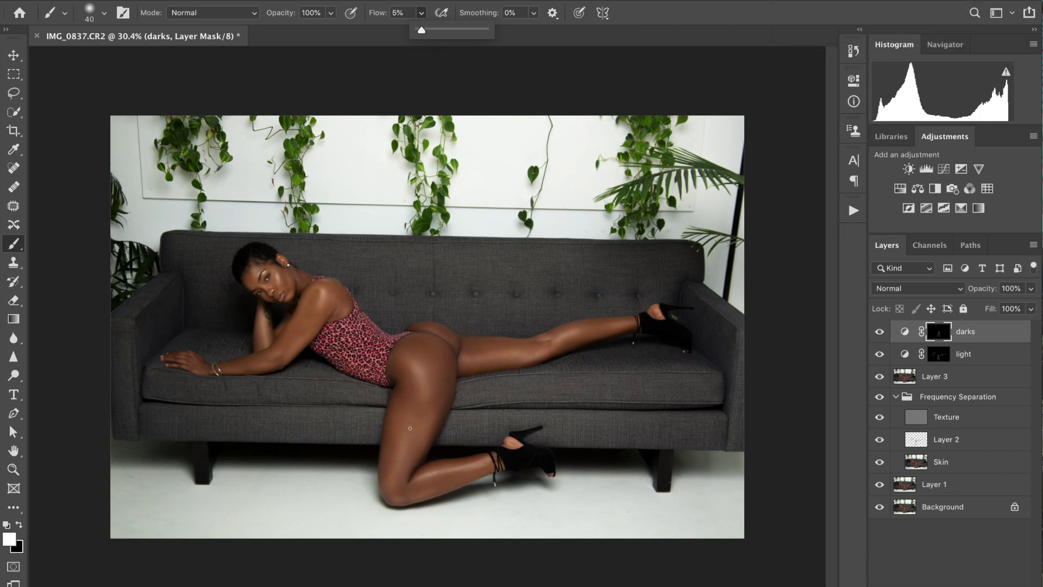
# Step: Darken the contours from the bent knee to the extended leg on the darks mask with the brush at size 150
pyautogui.press(']')
pyautogui.press(']')
pyautogui.press(']')
pyautogui.press(']')
pyautogui.press(']')
pyautogui.press(']')
pyautogui.press(']')
pyautogui.press(']')
pyautogui.moveTo(383, 487)
pyautogui.mouseDown()
pyautogui.moveTo(402, 389)
pyautogui.moveTo(394, 380)
pyautogui.moveTo(434, 421)
pyautogui.moveTo(457, 378)
pyautogui.moveTo(623, 333)
pyautogui.mouseUp()
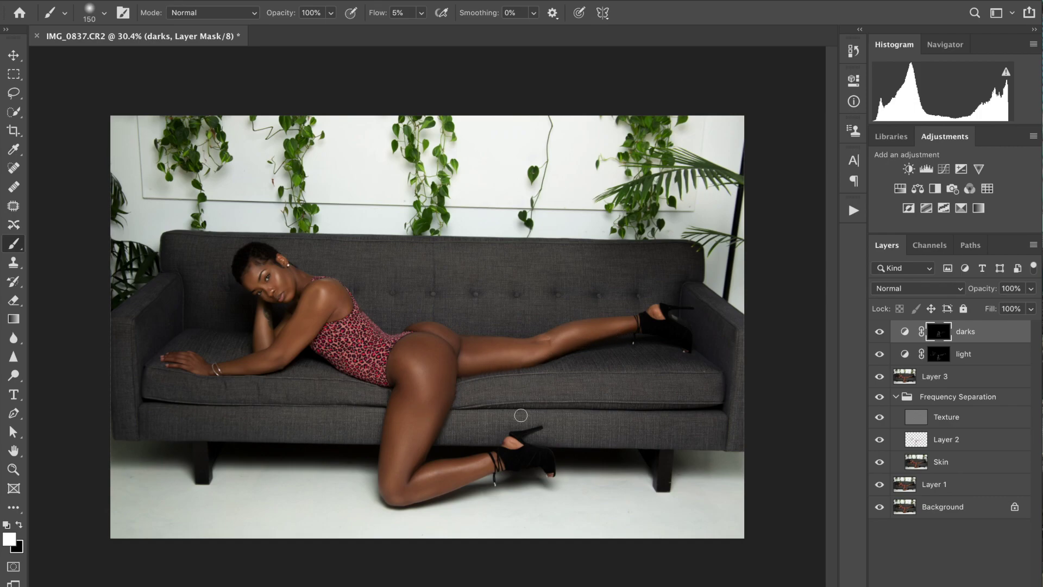
# Step: Darken the bent leg's calf and ankle on the darks mask, and reduce the brush to about size 90
pyautogui.moveTo(483, 455)
pyautogui.mouseDown()
pyautogui.moveTo(455, 459)
pyautogui.moveTo(475, 456)
pyautogui.moveTo(476, 473)
pyautogui.moveTo(486, 474)
pyautogui.moveTo(462, 494)
pyautogui.mouseUp()
pyautogui.moveTo(489, 463)
pyautogui.mouseDown()
pyautogui.moveTo(455, 464)
pyautogui.moveTo(466, 469)
pyautogui.moveTo(419, 487)
pyautogui.mouseUp()
pyautogui.press('[')
pyautogui.press('[')
pyautogui.press('[')
pyautogui.press(']')
pyautogui.press(']')
# Step: Set the brush flow to 2%, darken the forearm resting on the sofa on the darks mask, and resize the brush to 60
pyautogui.click(422, 13)
pyautogui.moveTo(422, 31); pyautogui.dragTo(419, 31)
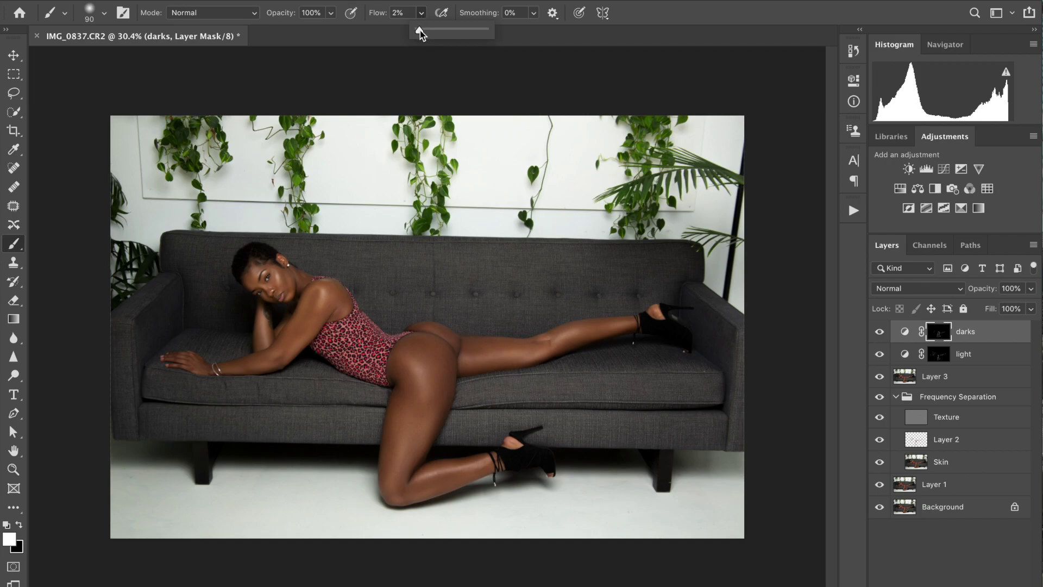
pyautogui.moveTo(278, 366)
pyautogui.mouseDown()
pyautogui.moveTo(223, 368)
pyautogui.moveTo(269, 342)
pyautogui.moveTo(264, 312)
pyautogui.moveTo(268, 345)
pyautogui.moveTo(257, 330)
pyautogui.moveTo(237, 373)
pyautogui.mouseUp()
pyautogui.press(']')
pyautogui.press(']')
pyautogui.press('[')
pyautogui.press('[')
pyautogui.press('[')
pyautogui.press('[')
pyautogui.press('[')
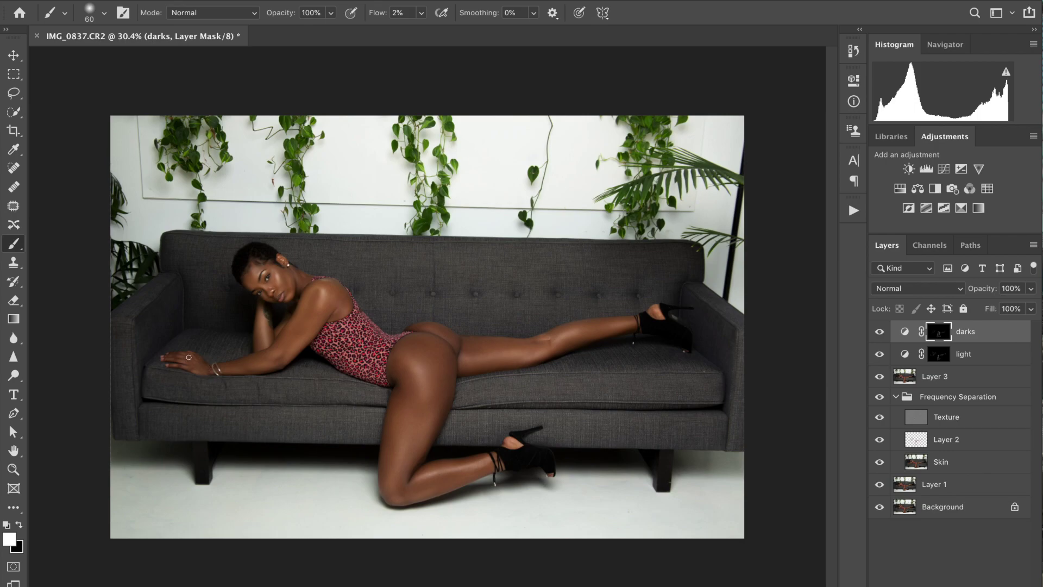
# Step: Touch up the resting hand and arm on the darks mask, varying the brush size and ending at 175
pyautogui.scroll(5, 187, 359)
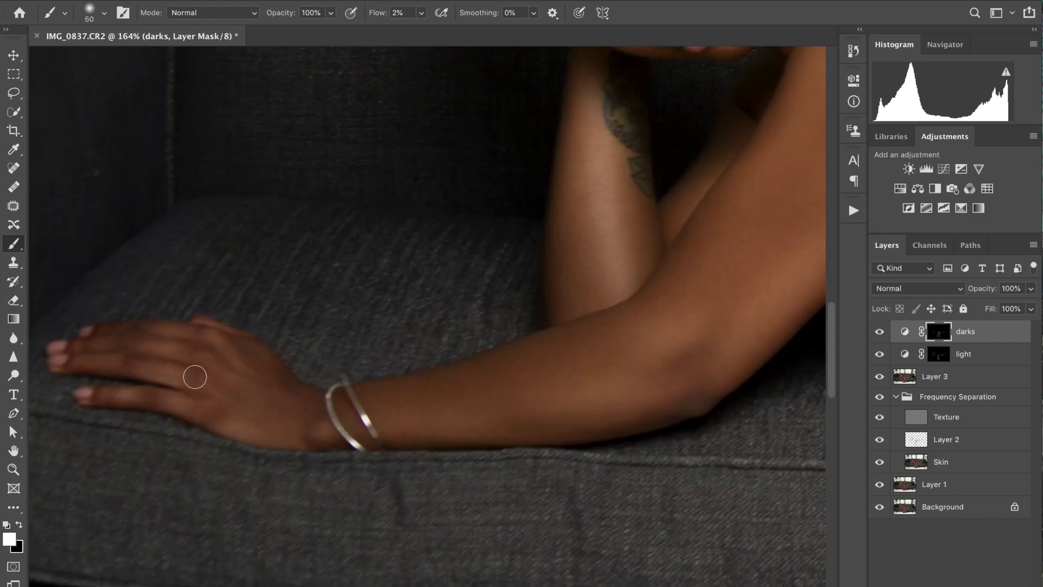
pyautogui.press('[')
pyautogui.press('[')
pyautogui.press('[')
pyautogui.press('[')
pyautogui.press('[')
pyautogui.press('[')
pyautogui.press(']')
pyautogui.press(']')
pyautogui.press(']')
pyautogui.press(']')
pyautogui.press(']')
pyautogui.press(']')
pyautogui.press(']')
pyautogui.scroll(-3, 715, 342)
pyautogui.press(']')
pyautogui.press(']')
pyautogui.press(']')
pyautogui.press(']')
pyautogui.scroll(-4, 786, 255)
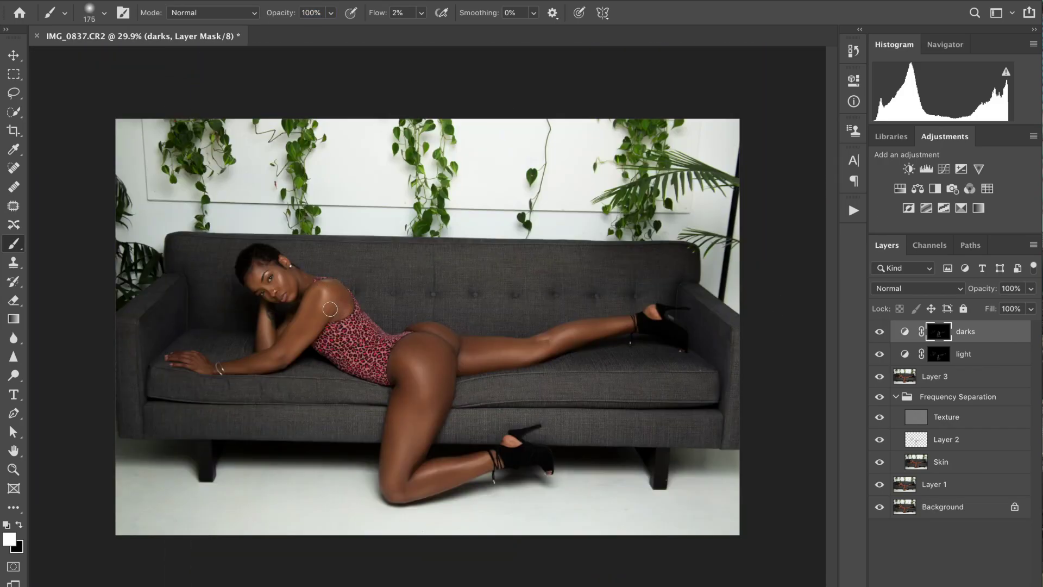
pyautogui.click(888, 356)
pyautogui.press('x')
pyautogui.hotkey('shift', '1')
pyautogui.hotkey('shift', '8')
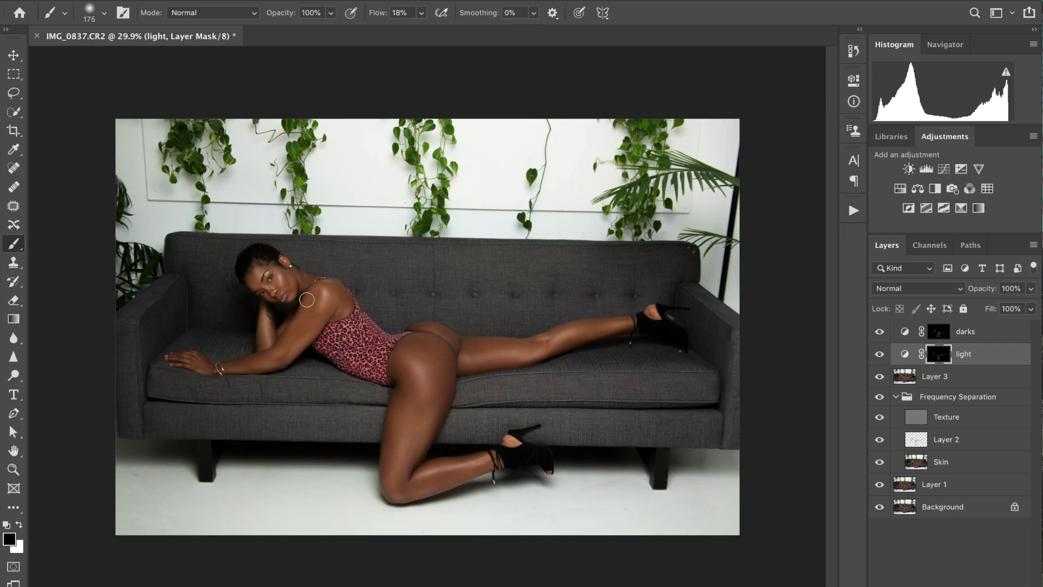
pyautogui.press('[')
pyautogui.press('[')
pyautogui.press('[')
pyautogui.press('[')
pyautogui.click(938, 330)
pyautogui.press('x')
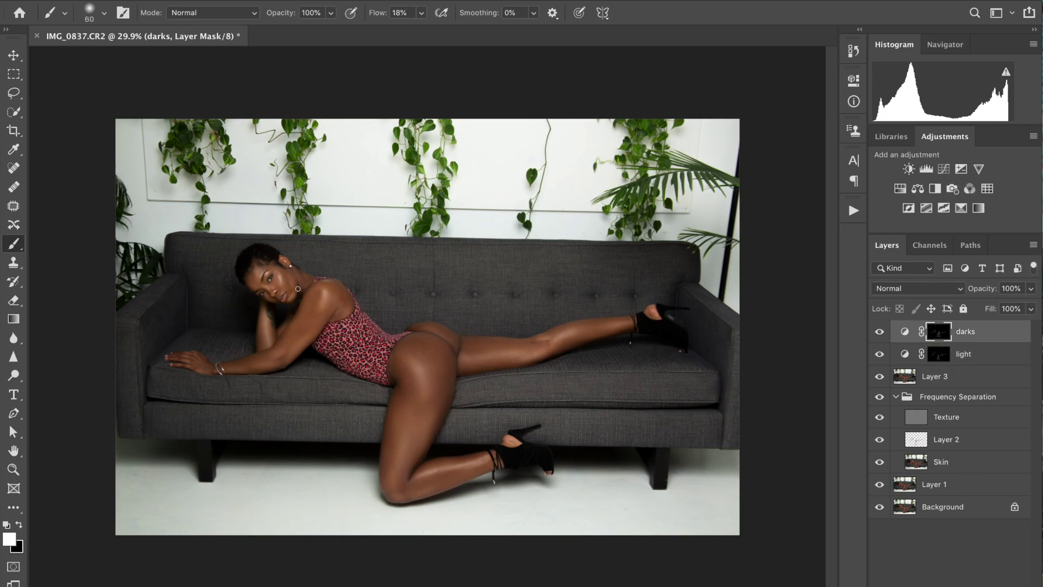
# Step: Set the brush flow to 2% and shade the face's fine contours on the darks mask with the brush reduced to about size 8
pyautogui.click(421, 12)
pyautogui.moveTo(421, 31); pyautogui.dragTo(411, 31)
pyautogui.click(254, 271)
pyautogui.scroll(5, 252, 274)
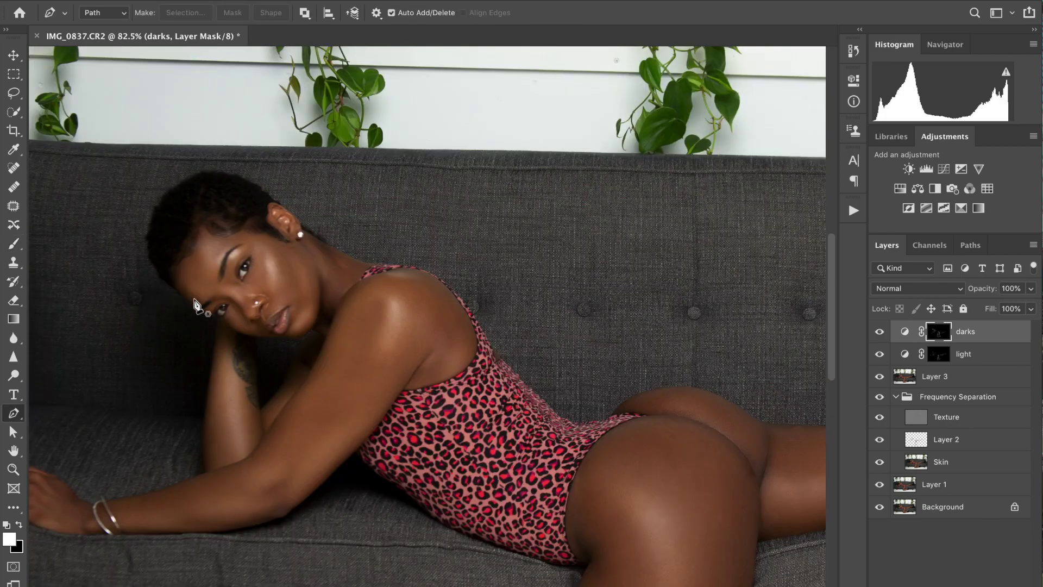
pyautogui.press('[')
pyautogui.press('[')
pyautogui.press('[')
pyautogui.press('[')
pyautogui.press('[')
pyautogui.press('[')
pyautogui.scroll(4, 272, 334)
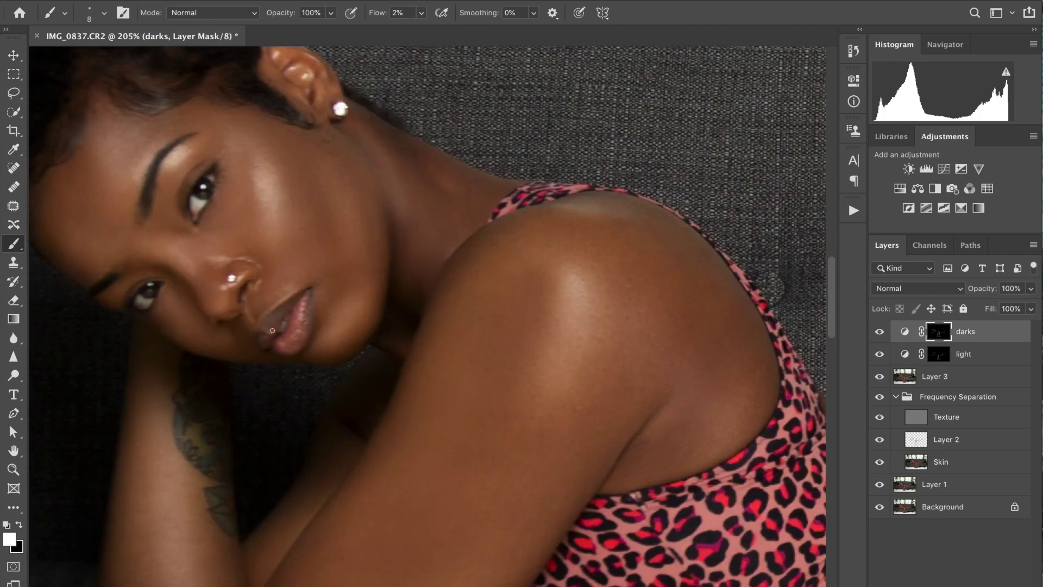
pyautogui.press(']')
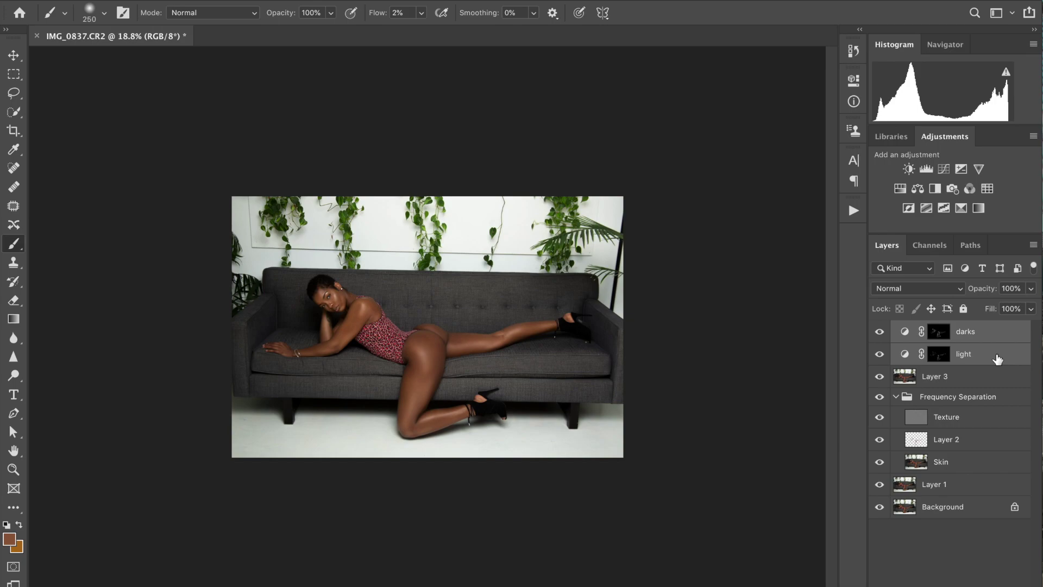
# Step: Group the darks and light layers and set the group's opacity to 80%
pyautogui.hotkey('ctrl', 'g')
pyautogui.click(1031, 308)
pyautogui.moveTo(1031, 309); pyautogui.dragTo(1017, 315)
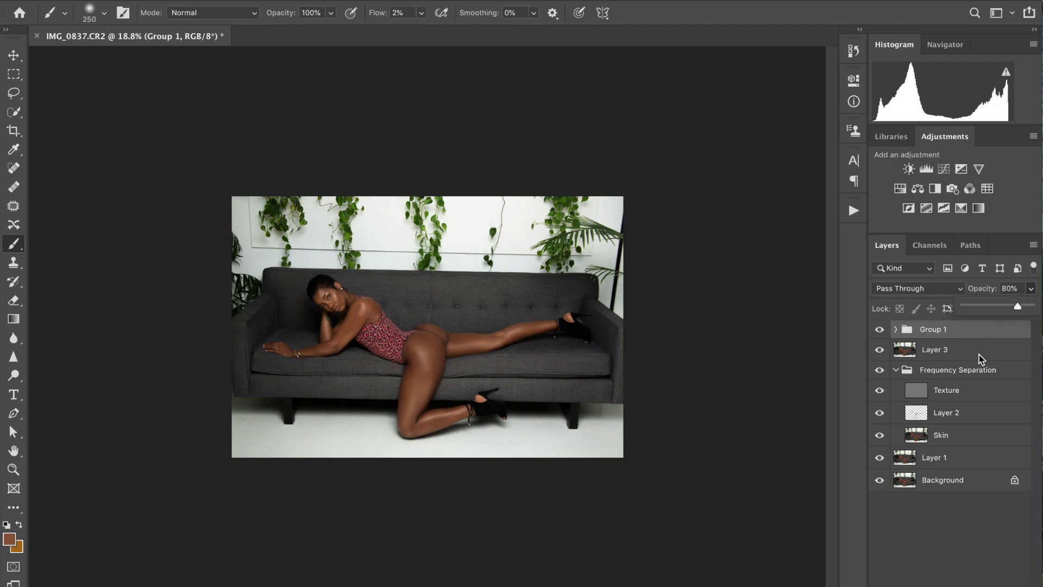
# Step: Start a Gaussian Blur on the darks layer's mask and set its radius to 12 pixels
pyautogui.click(896, 330)
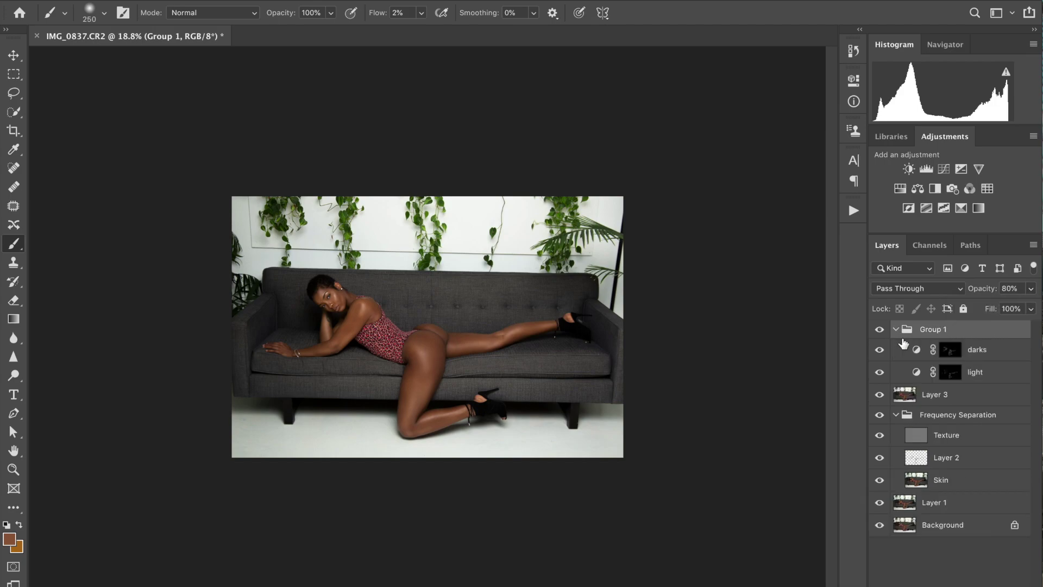
pyautogui.click(977, 354)
pyautogui.click(353, 1)
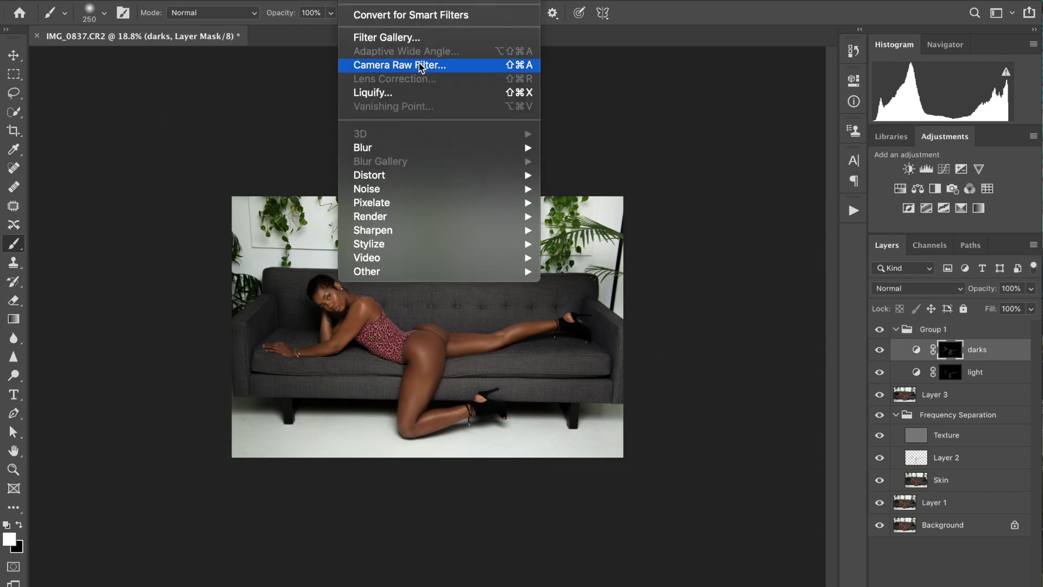
pyautogui.moveTo(502, 147)
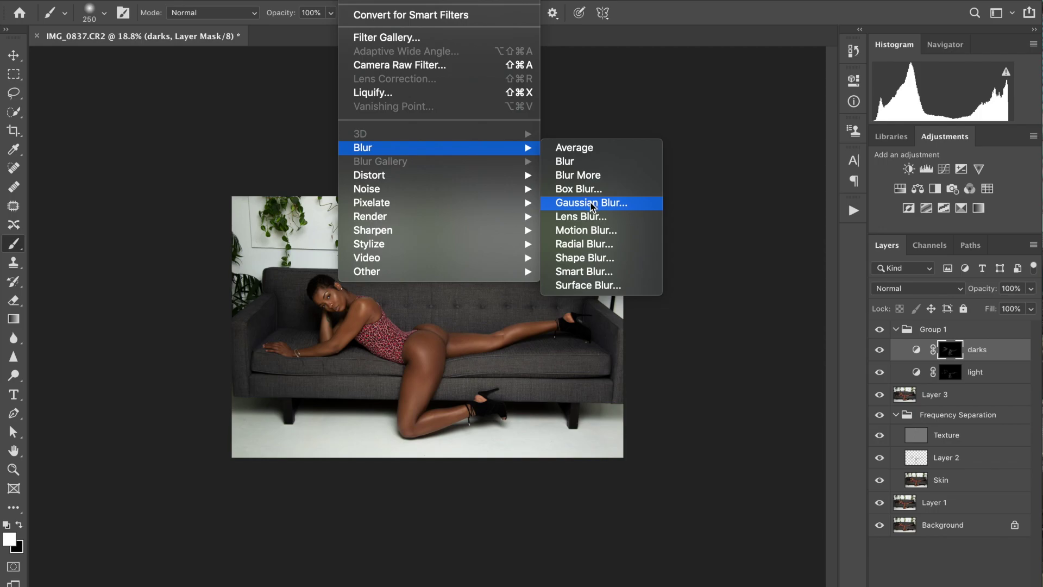
pyautogui.click(591, 203)
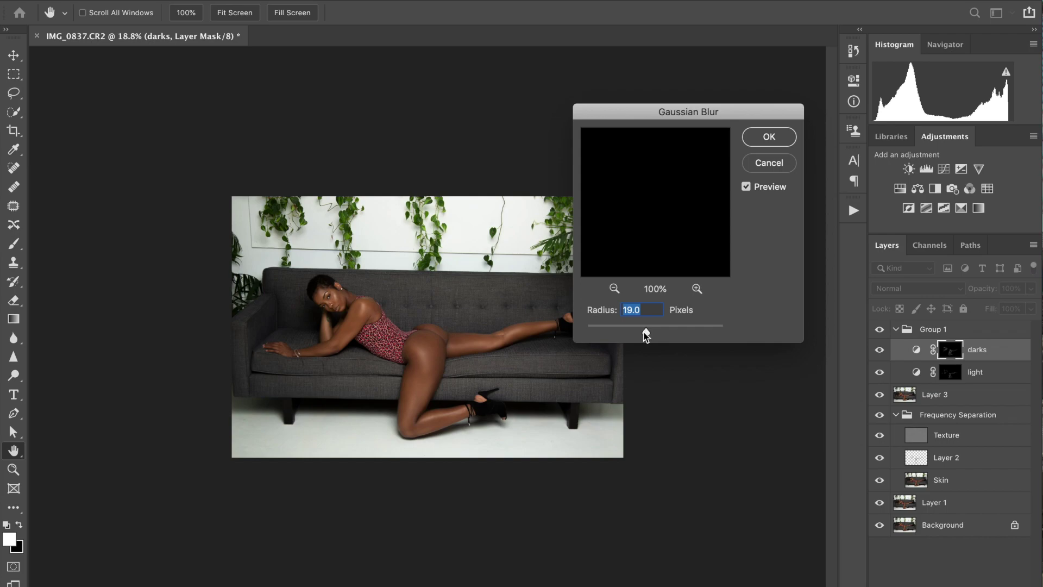
pyautogui.moveTo(606, 334); pyautogui.dragTo(636, 335)
pyautogui.moveTo(637, 336); pyautogui.dragTo(642, 333)
pyautogui.click(747, 187)
pyautogui.scroll(6, 372, 344)
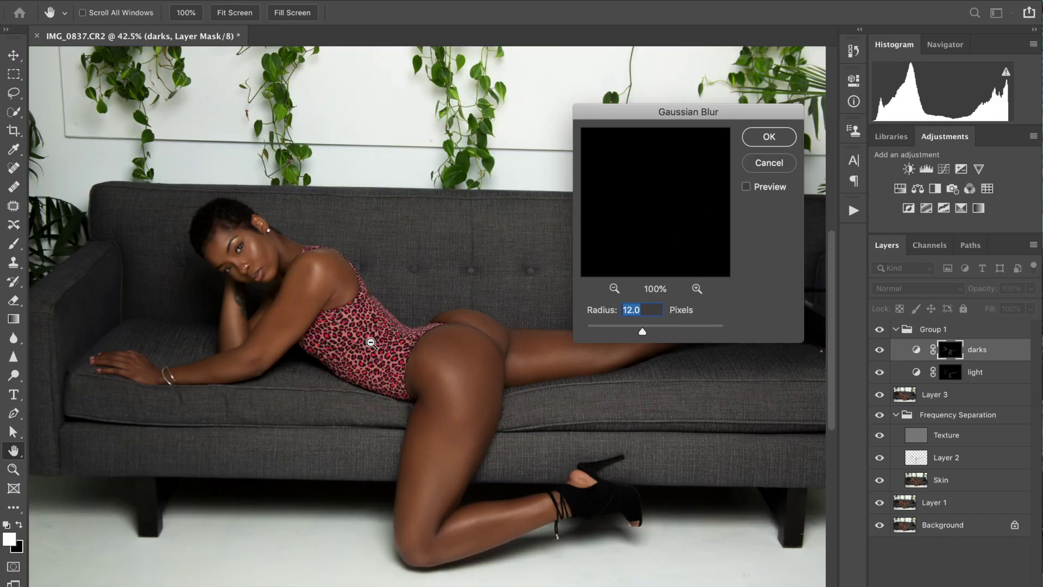
# Step: Fine-tune the Gaussian Blur radius for the darks mask, compare the result with and without the preview, and apply it
pyautogui.moveTo(642, 331); pyautogui.dragTo(646, 331)
pyautogui.moveTo(647, 329); pyautogui.dragTo(644, 331)
pyautogui.click(747, 187)
pyautogui.click(748, 188)
pyautogui.click(747, 188)
pyautogui.click(748, 188)
pyautogui.click(748, 188)
pyautogui.click(763, 137)
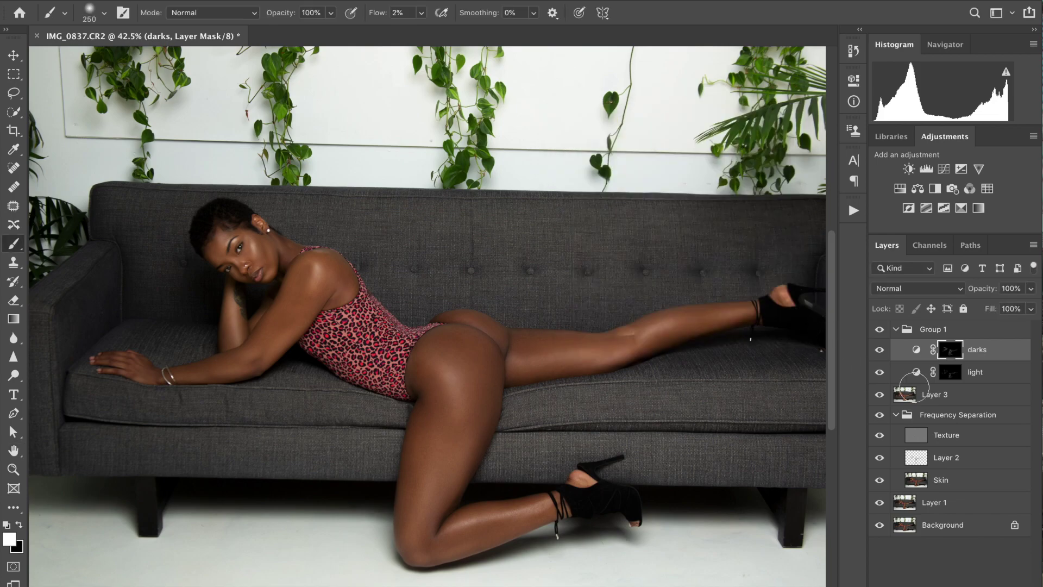
# Step: Start a Gaussian Blur on the light layer's mask with a 9.9-pixel radius and compare the preview on and off
pyautogui.click(952, 372)
pyautogui.click(353, 0)
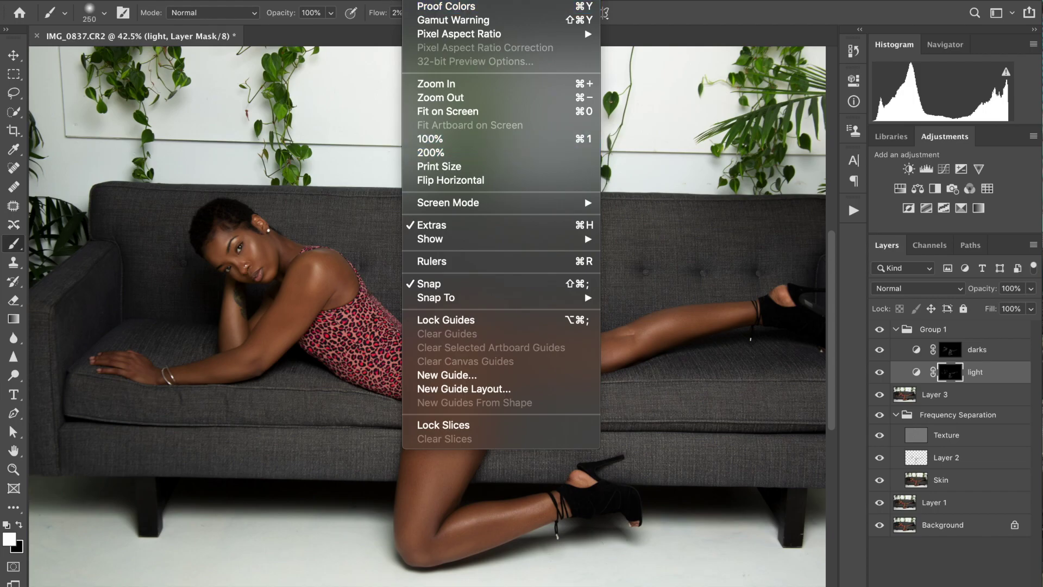
pyautogui.moveTo(508, 150)
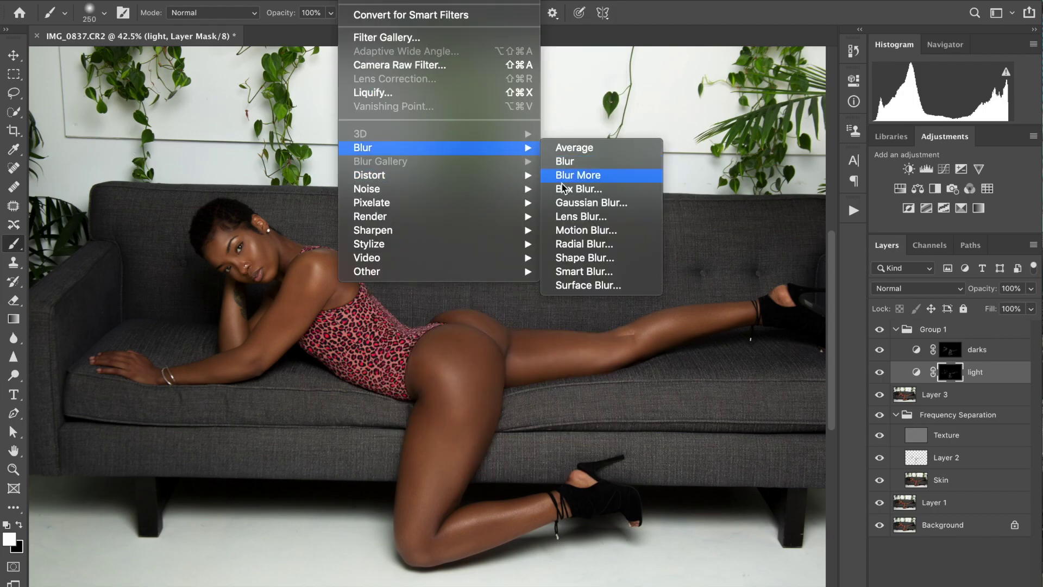
pyautogui.click(572, 202)
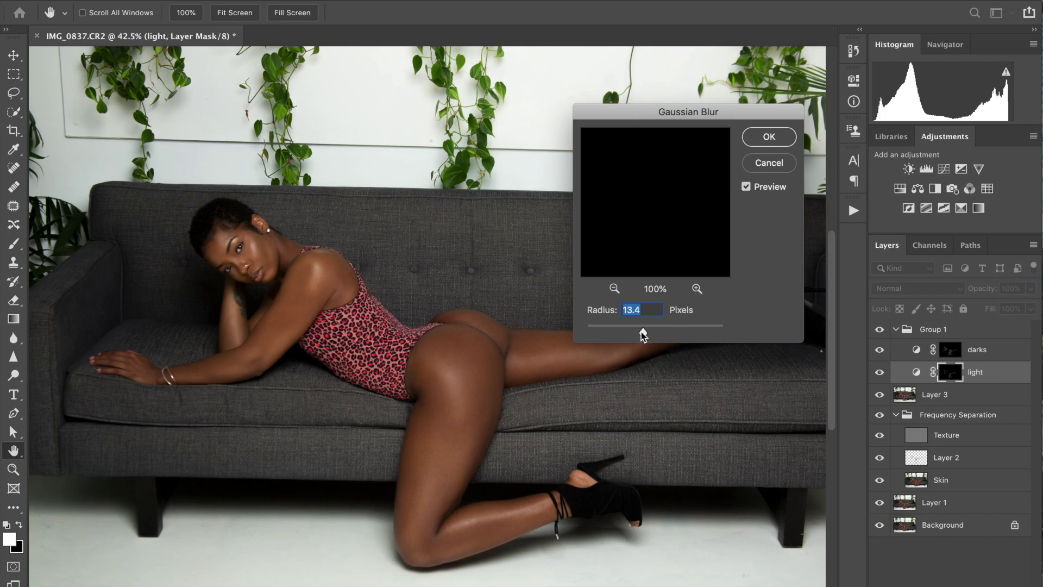
pyautogui.click(747, 188)
pyautogui.click(747, 188)
pyautogui.click(747, 188)
pyautogui.click(747, 188)
pyautogui.click(747, 188)
pyautogui.click(747, 188)
pyautogui.click(747, 188)
pyautogui.click(747, 188)
pyautogui.click(748, 188)
# Step: Check the light mask's blur closely on the face with the preview on and off, then apply it
pyautogui.scroll(5, 239, 238)
pyautogui.scroll(3, 239, 238)
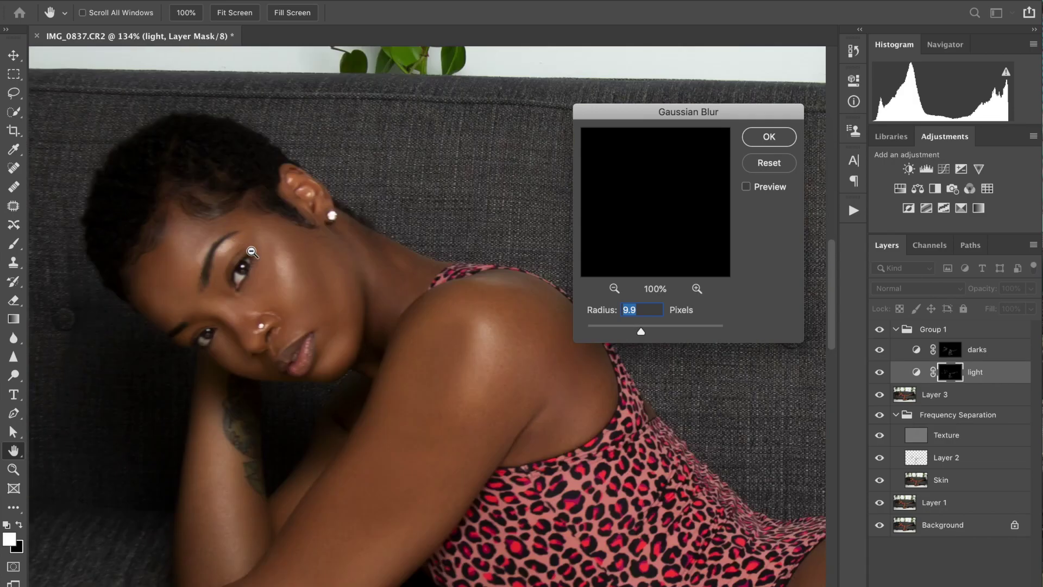
pyautogui.click(748, 187)
pyautogui.click(748, 188)
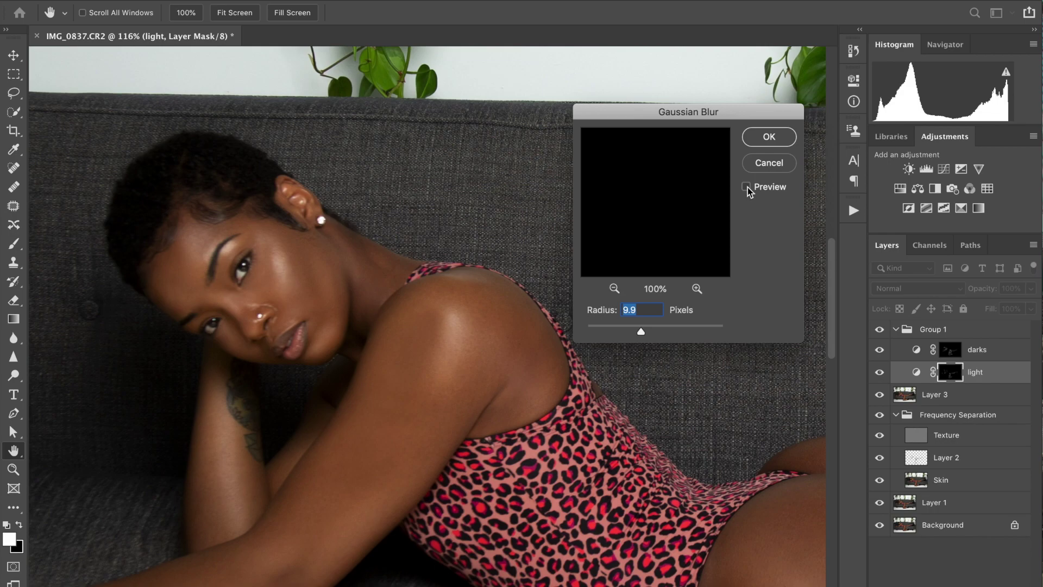
pyautogui.click(747, 187)
pyautogui.click(748, 187)
pyautogui.click(748, 188)
pyautogui.click(766, 137)
pyautogui.press('b')
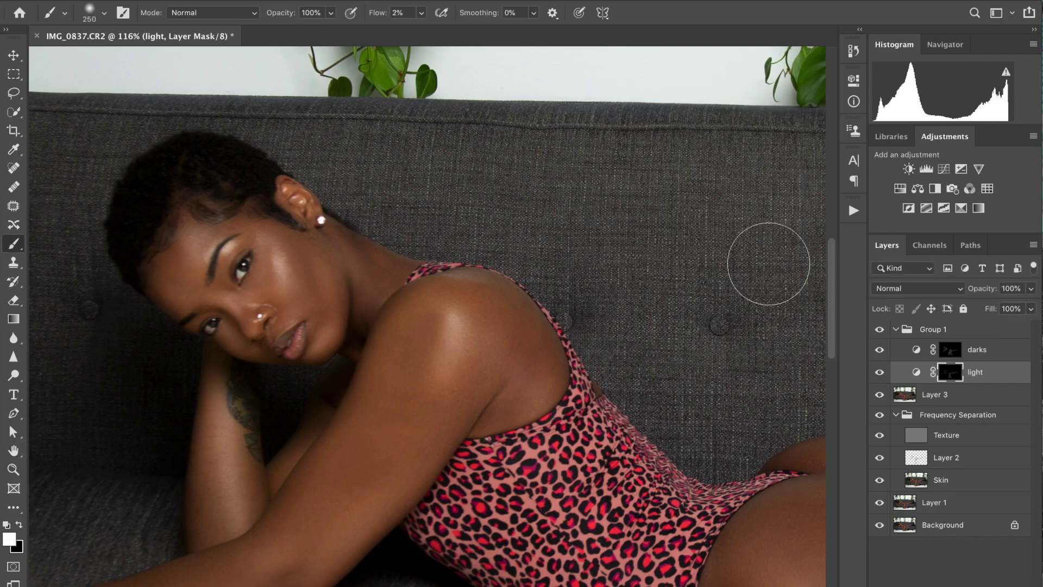
# Step: Duplicate Group 1 to strengthen the dodge and burn effect and set the copy's opacity to 61%
pyautogui.click(951, 332)
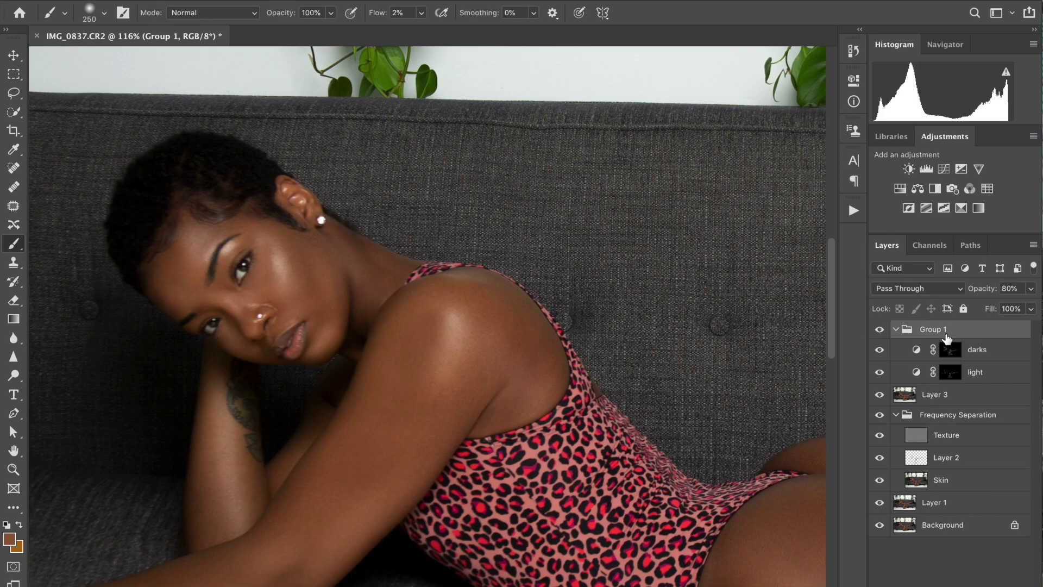
pyautogui.hotkey('ctrl', 'j')
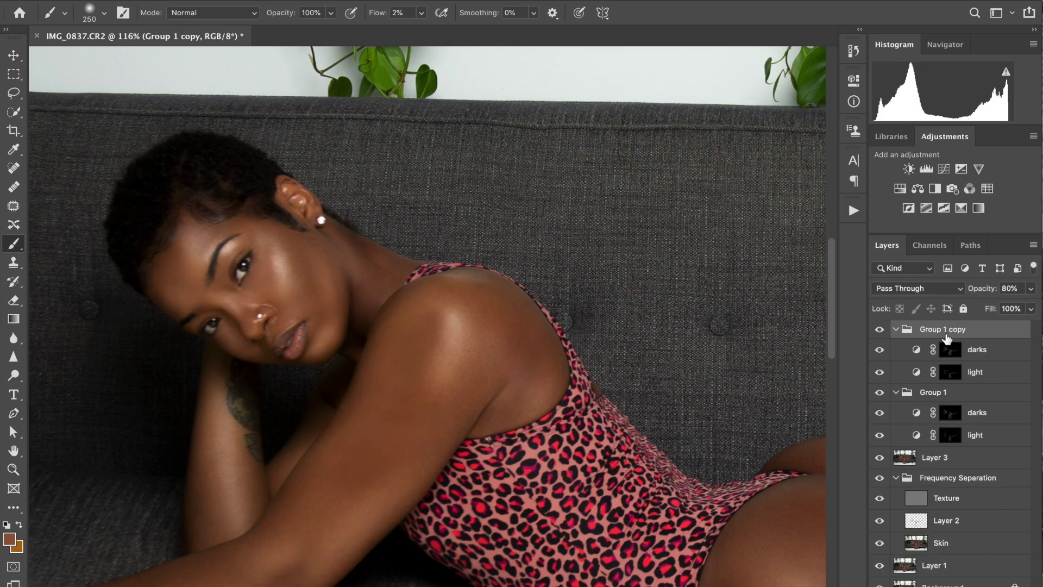
pyautogui.click(880, 330)
pyautogui.click(881, 332)
pyautogui.click(881, 331)
pyautogui.scroll(-3, 615, 460)
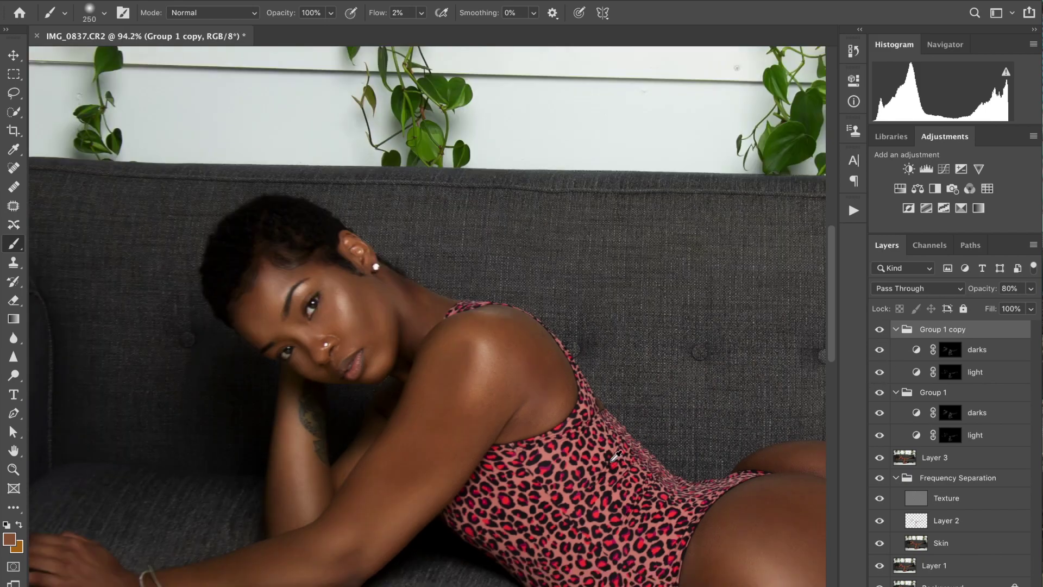
pyautogui.scroll(-5, 615, 461)
pyautogui.scroll(4, 394, 320)
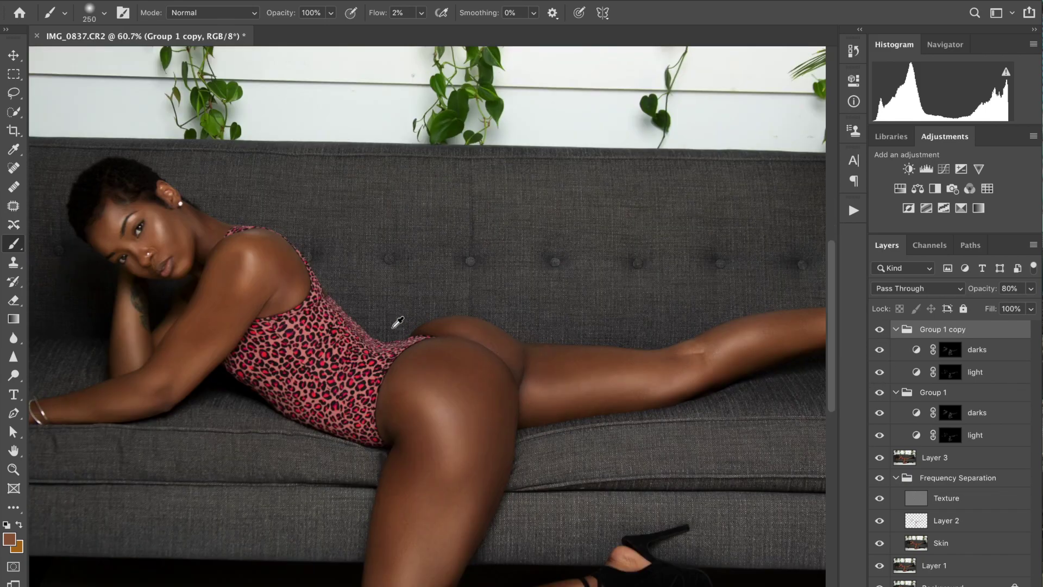
pyautogui.scroll(-1, 398, 322)
pyautogui.click(1031, 289)
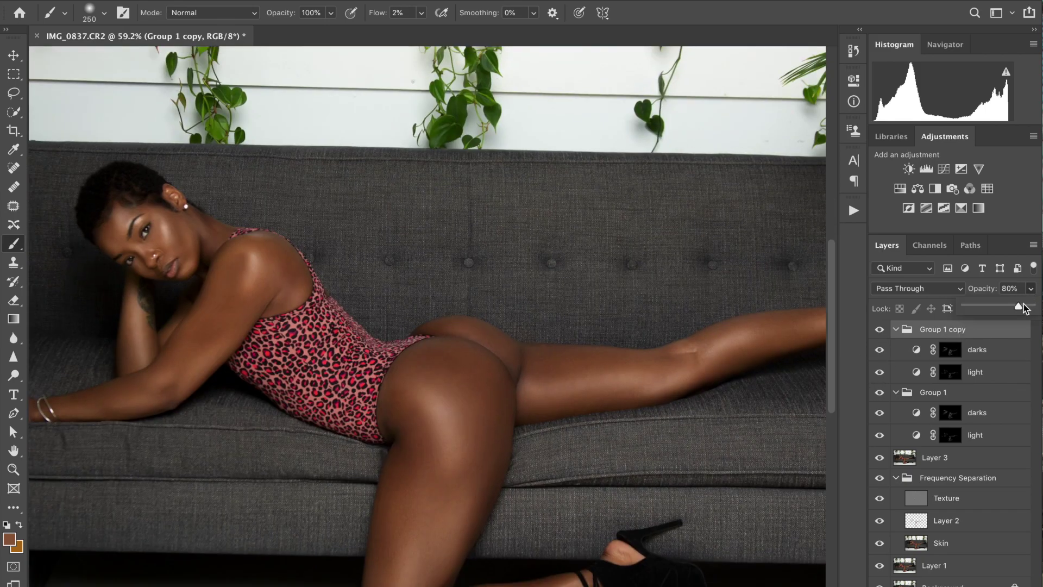
pyautogui.moveTo(1015, 311); pyautogui.dragTo(1005, 307)
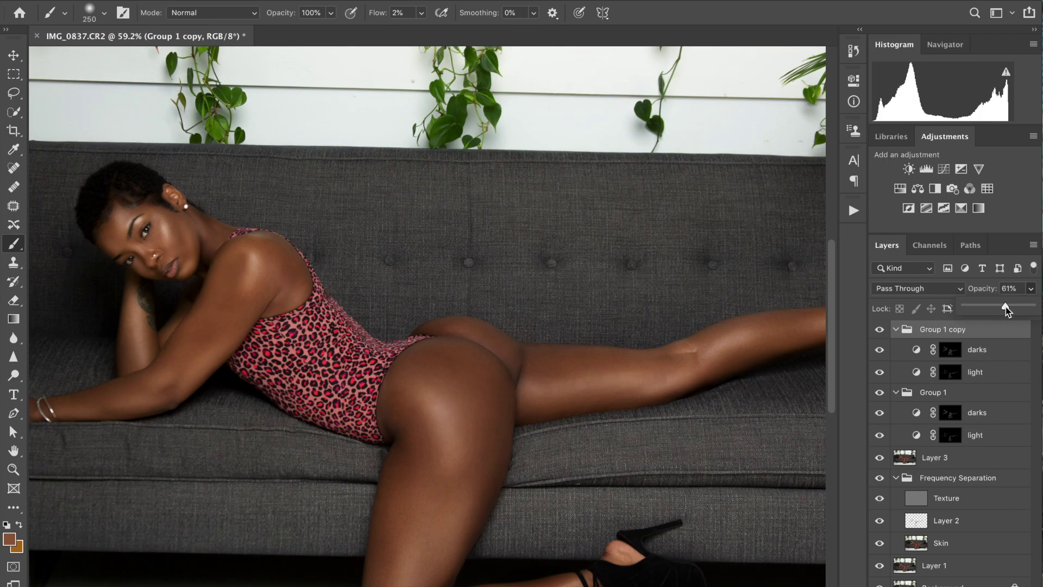
# Step: Set the original Group 1's opacity to 93% and collapse both dodge and burn groups
pyautogui.click(992, 394)
pyautogui.click(1031, 288)
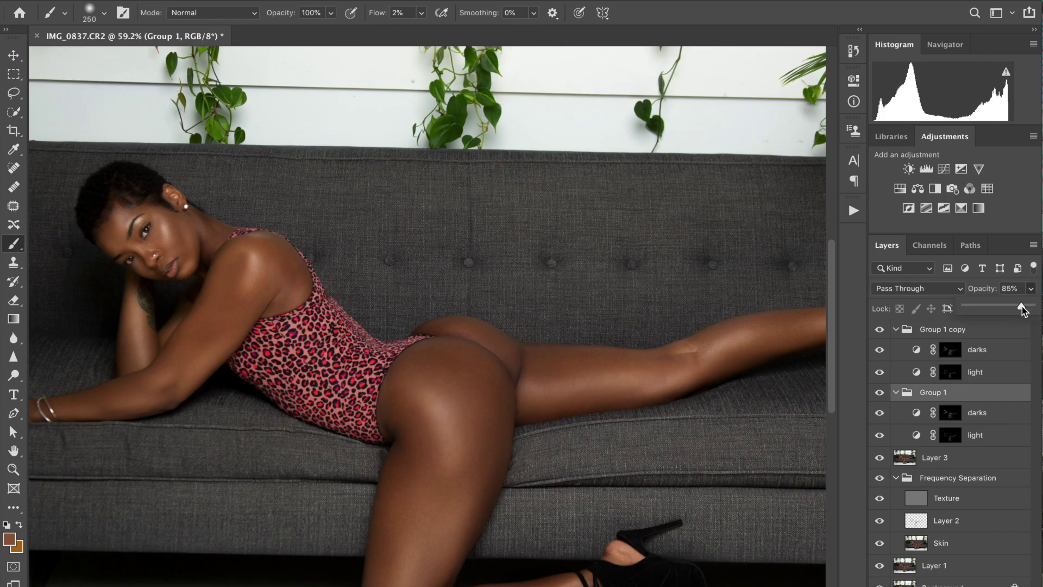
pyautogui.moveTo(1025, 310)
pyautogui.mouseDown()
pyautogui.moveTo(1033, 314)
pyautogui.moveTo(1014, 314)
pyautogui.moveTo(1028, 310)
pyautogui.mouseUp()
pyautogui.click(895, 392)
pyautogui.click(895, 329)
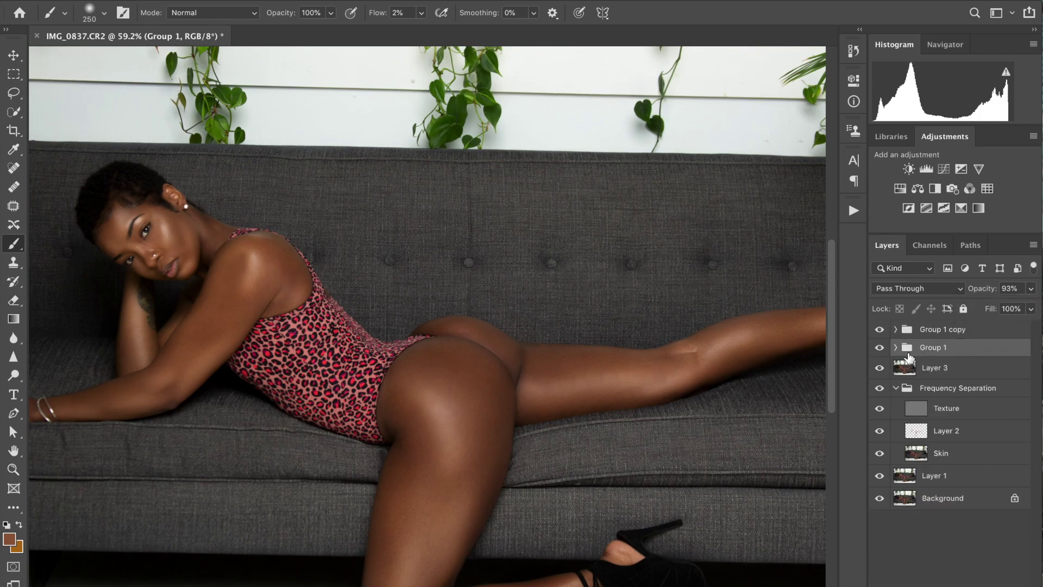
# Step: Compare the image with the dodge and burn groups hidden and shown, and set Group 1 copy's opacity to 50%
pyautogui.click(880, 347)
pyautogui.click(880, 348)
pyautogui.click(880, 331)
pyautogui.click(1014, 336)
pyautogui.click(1031, 292)
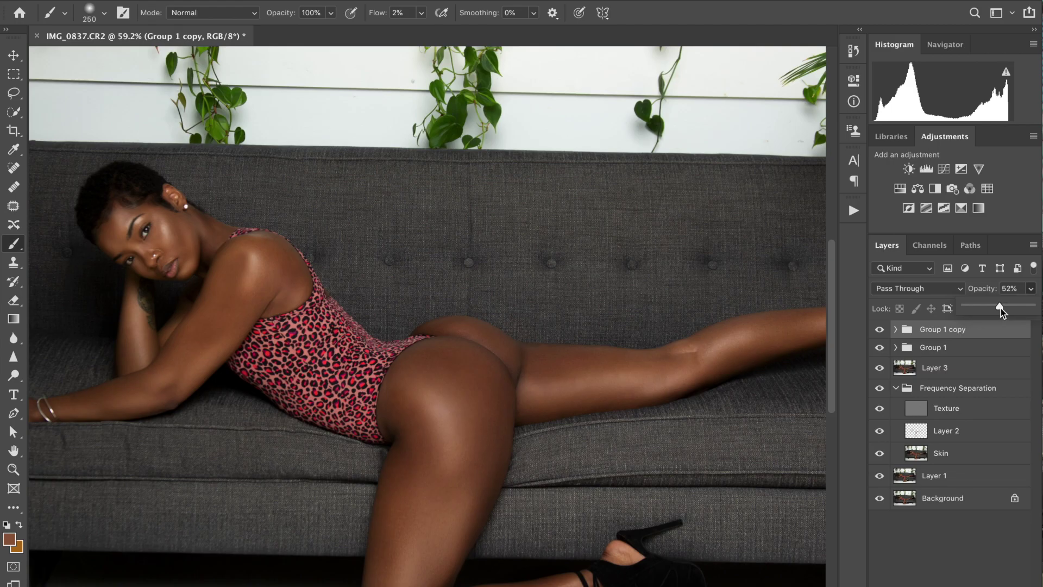
pyautogui.moveTo(1000, 308); pyautogui.dragTo(998, 307)
pyautogui.scroll(-5, 598, 475)
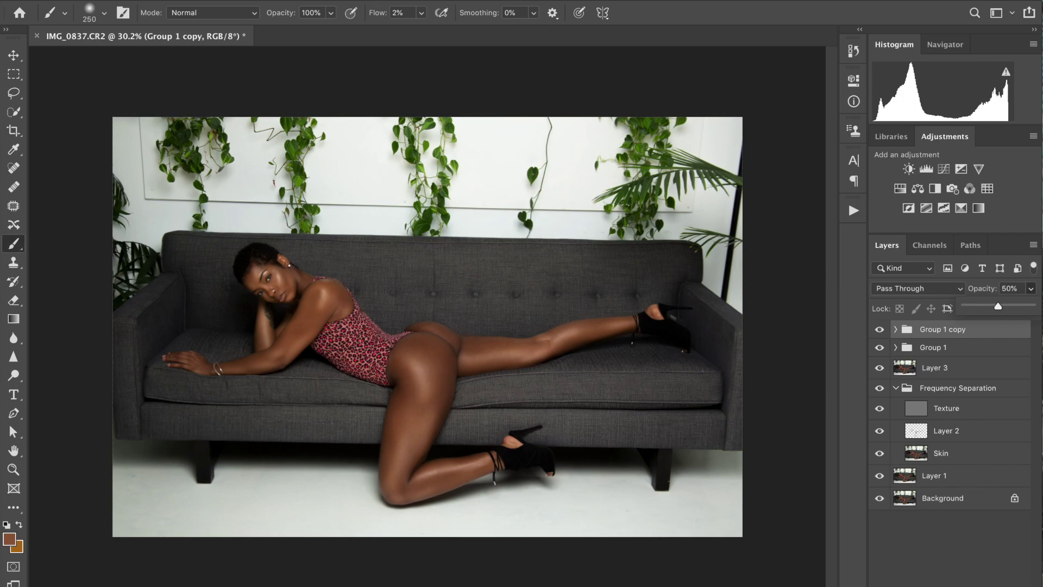
# Step: Merge every layer and group above the Background into a single layer
pyautogui.hotkey('ctrl', 'shift', 'alt', 'n')
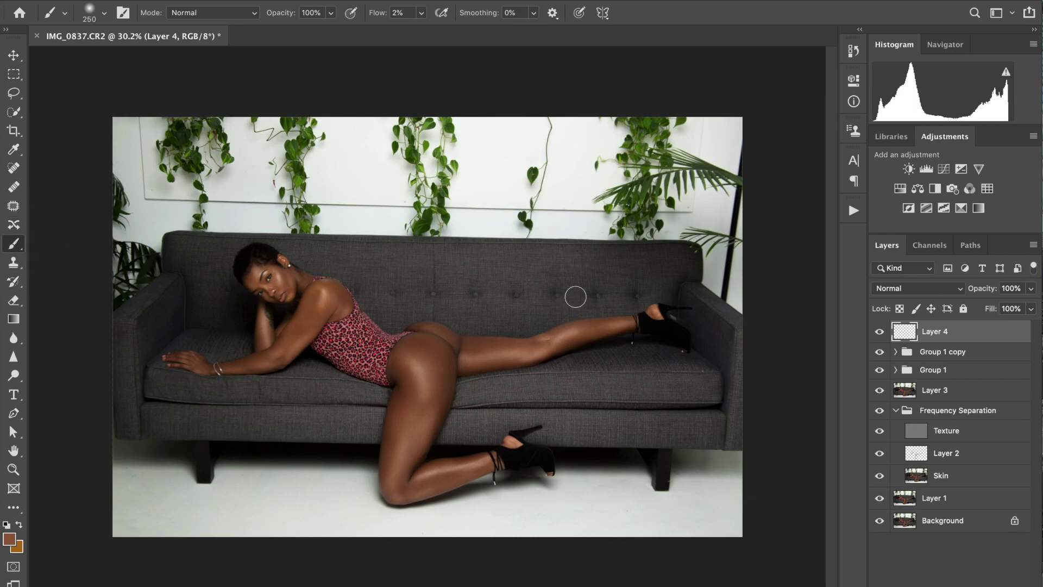
pyautogui.hotkey('ctrl', 'z')
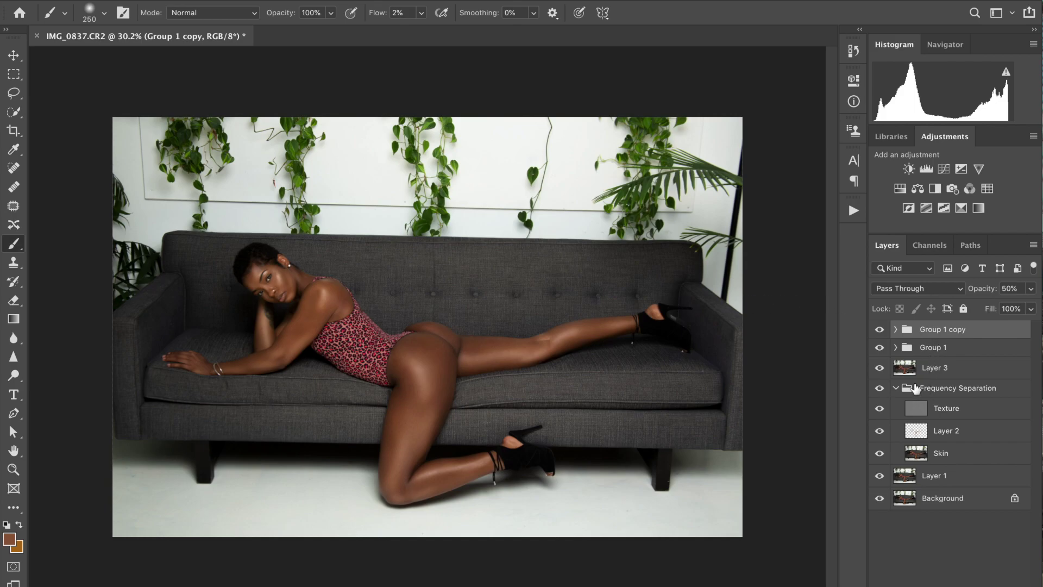
pyautogui.keyDown('shift'); pyautogui.click(948, 483); pyautogui.keyUp('shift')
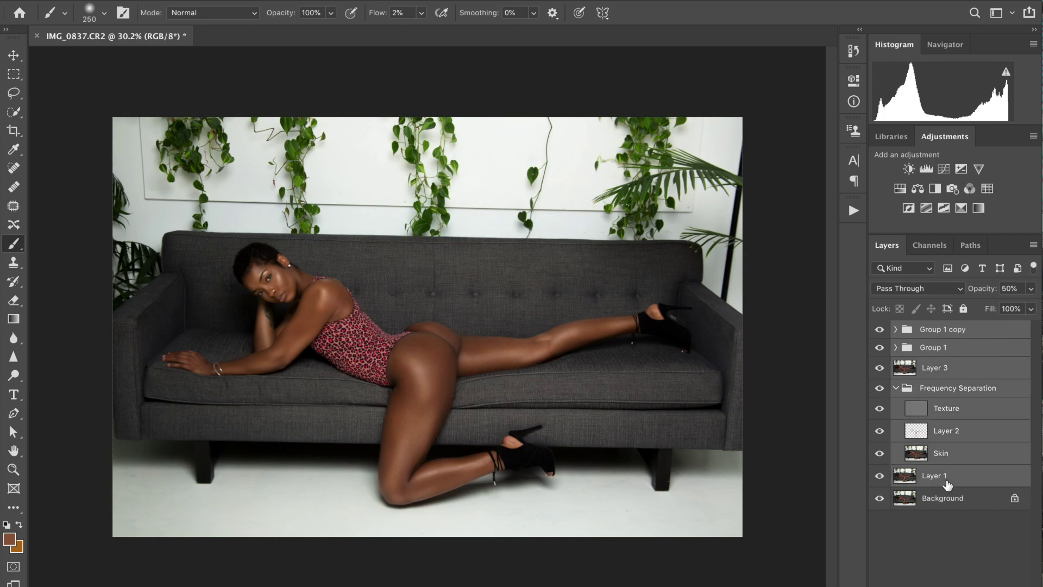
pyautogui.hotkey('ctrl', 'e')
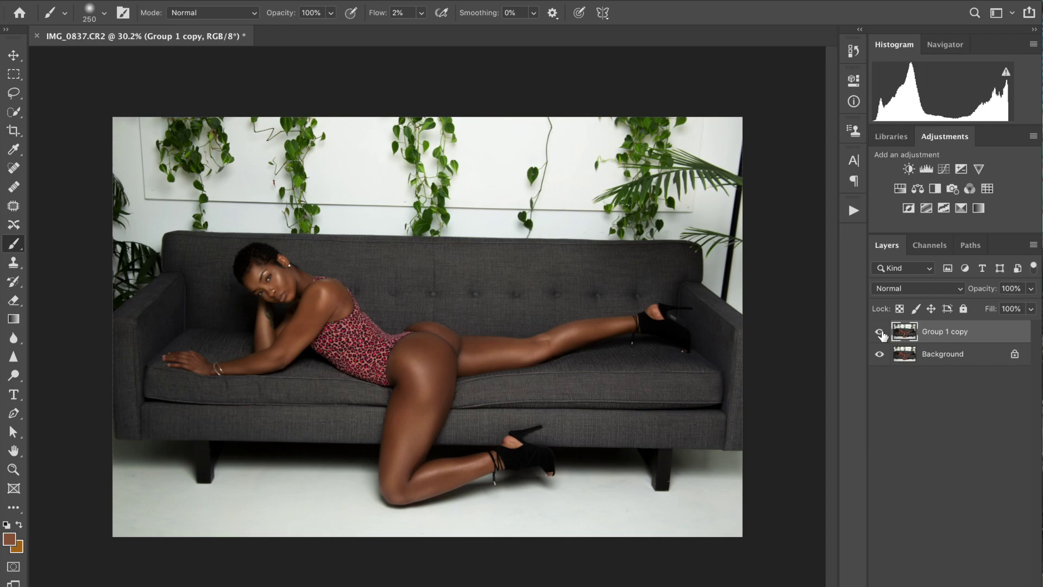
# Step: Compare the retouched image with the original by repeatedly hiding and showing the merged Group 1 copy layer
pyautogui.click(880, 332)
pyautogui.click(880, 332)
pyautogui.click(880, 332)
pyautogui.click(881, 332)
pyautogui.click(880, 333)
pyautogui.click(880, 332)
pyautogui.click(880, 333)
pyautogui.click(880, 332)
pyautogui.click(880, 333)
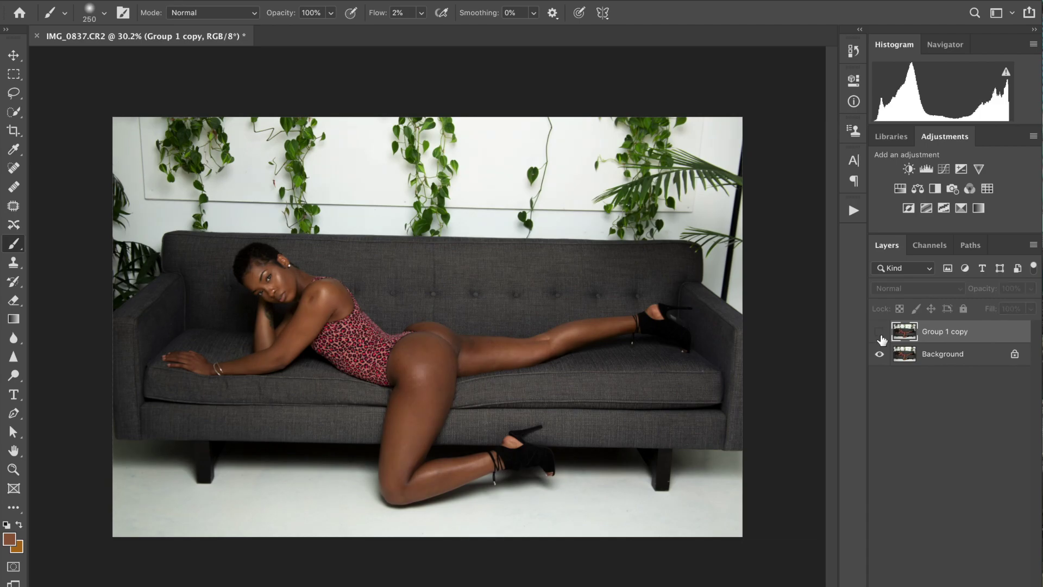
pyautogui.click(881, 333)
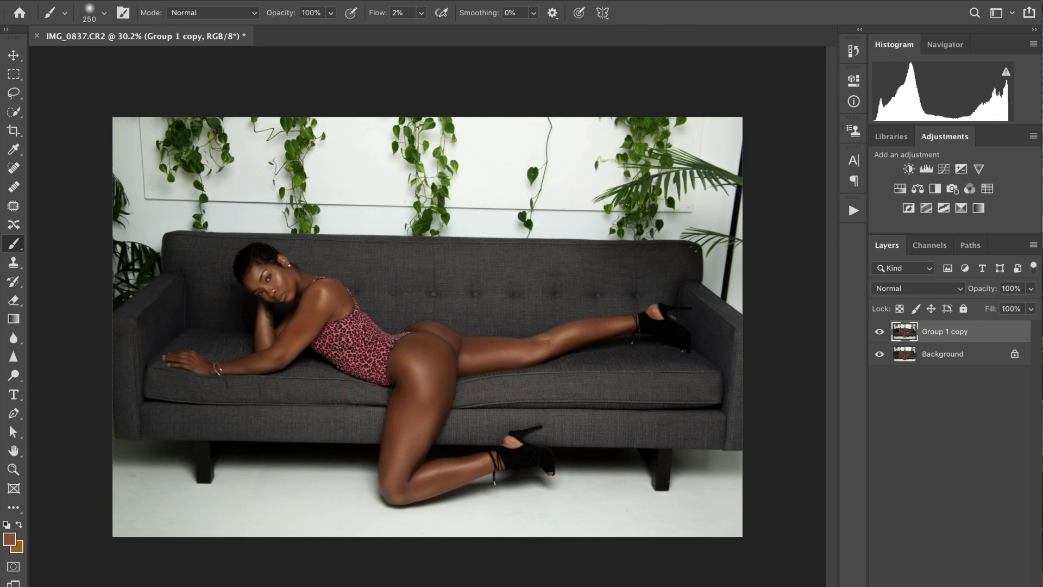
# Step: Add an empty layer on top and set the Clone Stamp tool to sample Current & Below
pyautogui.click(997, 586)
pyautogui.click(13, 263)
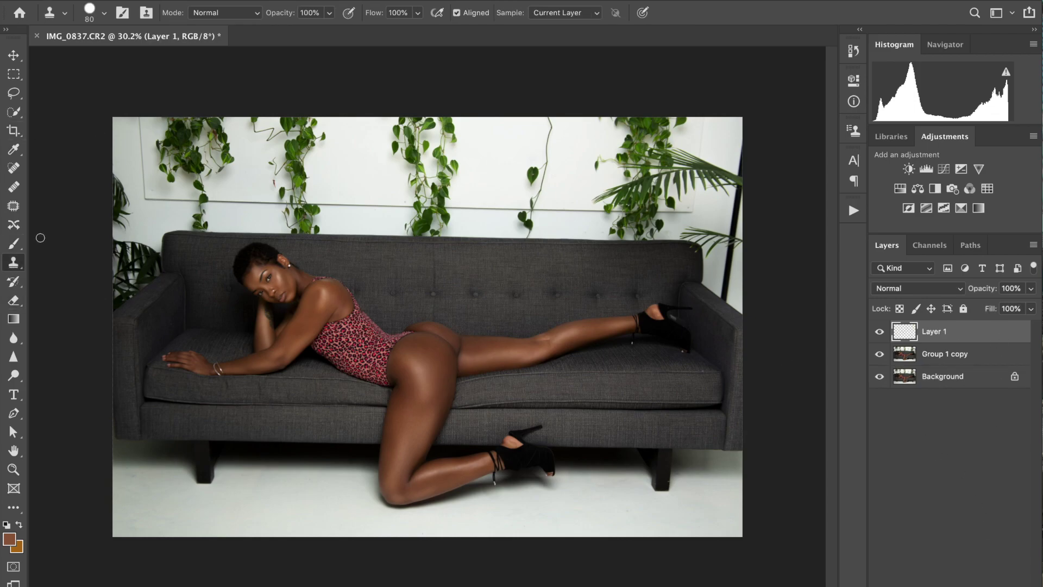
pyautogui.click(574, 12)
pyautogui.click(578, 25)
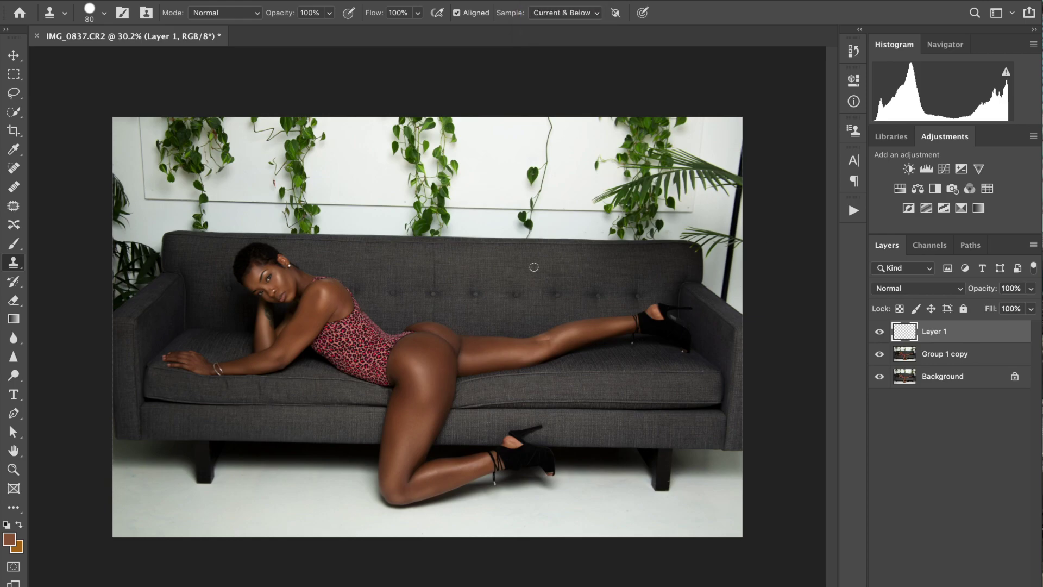
# Step: Set the Clone Stamp's flow to 3% and choose the Soft Round brush
pyautogui.click(418, 13)
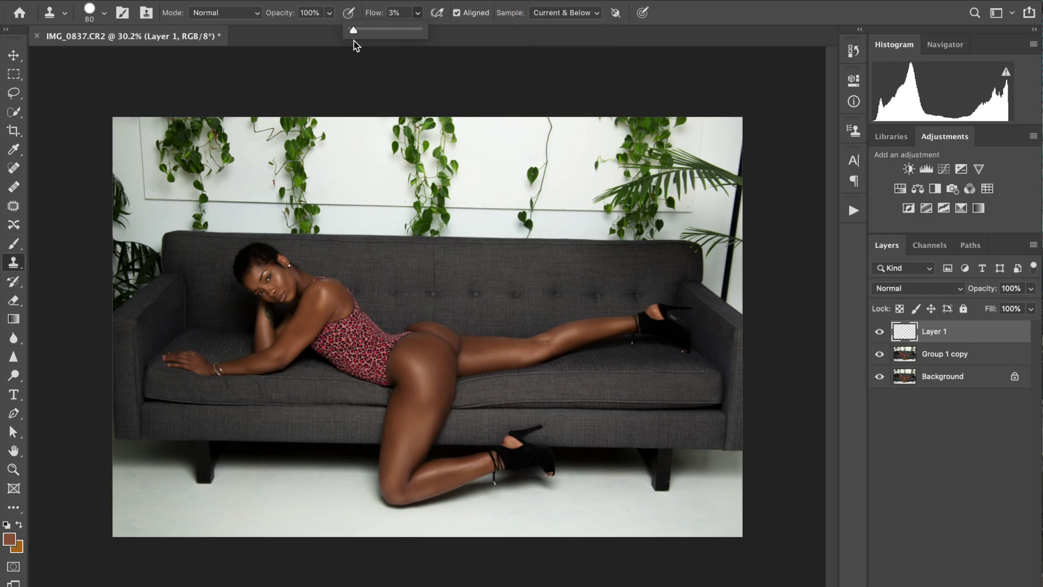
pyautogui.click(104, 13)
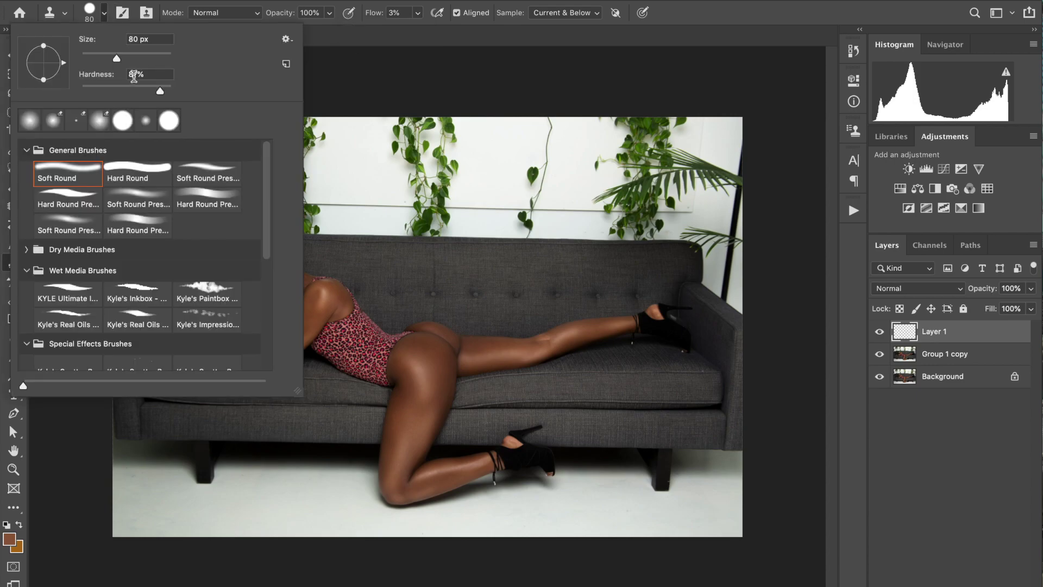
pyautogui.click(68, 173)
pyautogui.click(105, 13)
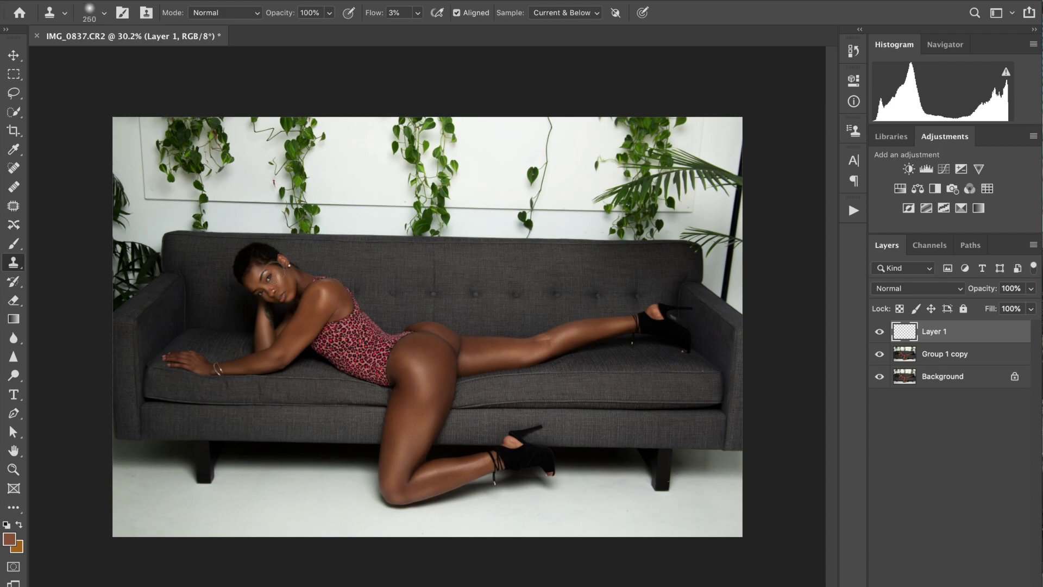
# Step: Reduce the clone brush size and smooth the skin down the thigh of the bent leg
pyautogui.scroll(3, 326, 298)
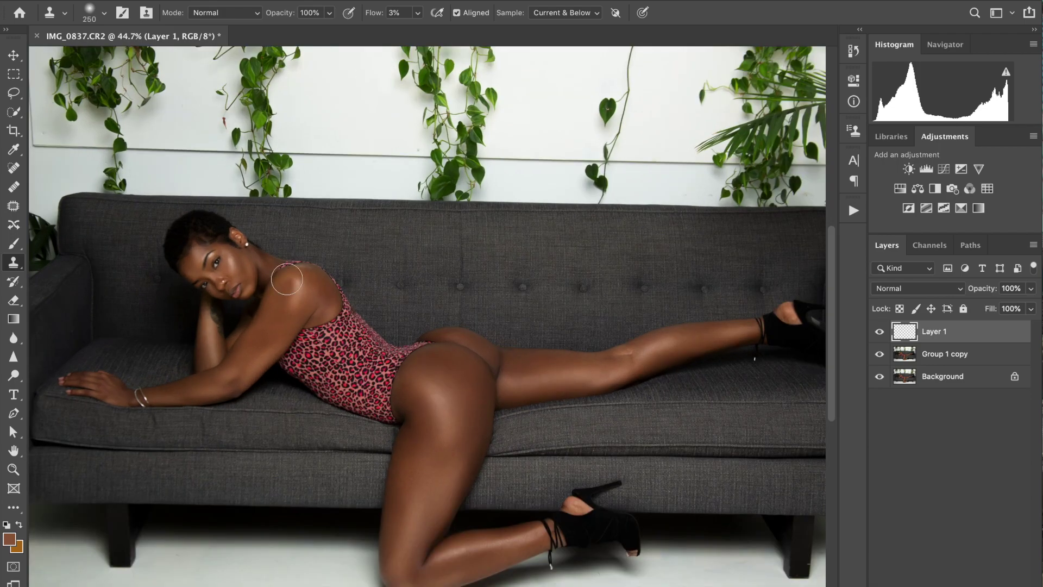
pyautogui.press('[')
pyautogui.press('[')
pyautogui.press('[')
pyautogui.press('[')
pyautogui.press('[')
pyautogui.moveTo(427, 371)
pyautogui.mouseDown()
pyautogui.moveTo(452, 419)
pyautogui.moveTo(425, 375)
pyautogui.moveTo(457, 451)
pyautogui.moveTo(428, 434)
pyautogui.moveTo(427, 408)
pyautogui.moveTo(410, 390)
pyautogui.moveTo(431, 422)
pyautogui.moveTo(414, 395)
pyautogui.moveTo(424, 368)
pyautogui.moveTo(410, 387)
pyautogui.moveTo(416, 373)
pyautogui.moveTo(438, 462)
pyautogui.moveTo(443, 452)
pyautogui.moveTo(417, 468)
pyautogui.moveTo(424, 436)
pyautogui.moveTo(417, 468)
pyautogui.moveTo(451, 446)
pyautogui.moveTo(454, 454)
pyautogui.moveTo(443, 468)
pyautogui.moveTo(422, 449)
pyautogui.moveTo(443, 437)
pyautogui.moveTo(426, 421)
pyautogui.moveTo(407, 516)
pyautogui.mouseUp()
# Step: Enlarge the clone brush and blend sampled skin over the thigh of the extended leg
pyautogui.press(']')
pyautogui.press(']')
pyautogui.press(']')
pyautogui.keyDown('alt'); pyautogui.click(536, 372); pyautogui.keyUp('alt')
pyautogui.moveTo(561, 365)
pyautogui.mouseDown()
pyautogui.moveTo(570, 365)
pyautogui.moveTo(550, 373)
pyautogui.mouseUp()
# Step: Reduce the clone brush to 100 px and smooth the upper hip with nearby sampled skin
pyautogui.press('[')
pyautogui.press('[')
pyautogui.press('[')
pyautogui.press('[')
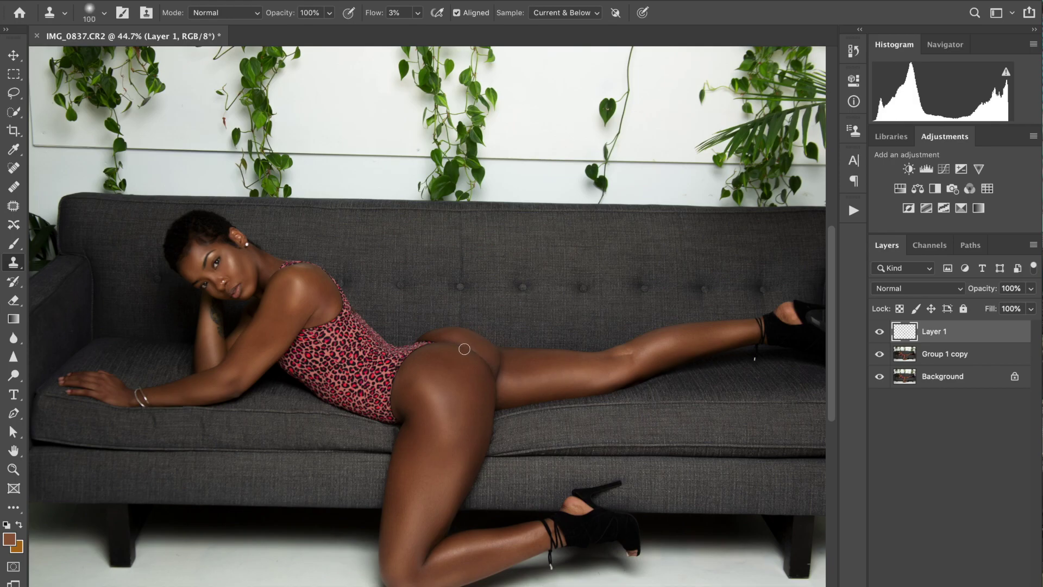
pyautogui.moveTo(457, 337)
pyautogui.mouseDown()
pyautogui.moveTo(468, 339)
pyautogui.moveTo(445, 335)
pyautogui.moveTo(470, 340)
pyautogui.mouseUp()
pyautogui.keyDown('alt'); pyautogui.click(473, 345); pyautogui.keyUp('alt')
pyautogui.keyDown('alt'); pyautogui.click(478, 343); pyautogui.keyUp('alt')
# Step: Smooth the front arm from the upper arm towards the wrist by cloning nearby skin with an enlarged brush
pyautogui.keyDown('alt'); pyautogui.click(296, 319); pyautogui.keyUp('alt')
pyautogui.moveTo(296, 307)
pyautogui.mouseDown()
pyautogui.moveTo(268, 350)
pyautogui.moveTo(282, 323)
pyautogui.mouseUp()
pyautogui.press(']')
pyautogui.press(']')
pyautogui.press(']')
pyautogui.keyDown('alt'); pyautogui.click(281, 324); pyautogui.keyUp('alt')
pyautogui.moveTo(264, 341)
pyautogui.mouseDown()
pyautogui.moveTo(205, 383)
pyautogui.moveTo(235, 375)
pyautogui.moveTo(223, 381)
pyautogui.moveTo(206, 354)
pyautogui.moveTo(210, 329)
pyautogui.moveTo(208, 353)
pyautogui.mouseUp()
pyautogui.keyDown('alt'); pyautogui.click(256, 351); pyautogui.keyUp('alt')
pyautogui.keyDown('alt'); pyautogui.click(184, 388); pyautogui.keyUp('alt')
# Step: Clone sampled skin lightly over the model's cheek
pyautogui.keyDown('alt'); pyautogui.click(244, 270); pyautogui.keyUp('alt')
pyautogui.moveTo(245, 276); pyautogui.dragTo(245, 275)
pyautogui.keyDown('alt'); pyautogui.click(195, 264); pyautogui.keyUp('alt')
# Step: Even out the extended leg from the calf to the thigh with cloned skin, adjusting the brush size
pyautogui.press('[')
pyautogui.press('[')
pyautogui.press('[')
pyautogui.moveTo(647, 362)
pyautogui.mouseDown()
pyautogui.moveTo(524, 373)
pyautogui.moveTo(548, 364)
pyautogui.moveTo(511, 376)
pyautogui.mouseUp()
pyautogui.keyDown('alt'); pyautogui.click(608, 365); pyautogui.keyUp('alt')
pyautogui.press(']')
pyautogui.press(']')
pyautogui.press(']')
pyautogui.press(']')
pyautogui.keyDown('alt'); pyautogui.click(543, 372); pyautogui.keyUp('alt')
pyautogui.moveTo(524, 379); pyautogui.dragTo(533, 376)
# Step: Clone nearby skin along the inner edge of the bent leg's thigh
pyautogui.keyDown('alt'); pyautogui.click(464, 403); pyautogui.keyUp('alt')
pyautogui.moveTo(457, 415)
pyautogui.mouseDown()
pyautogui.moveTo(455, 438)
pyautogui.moveTo(450, 378)
pyautogui.moveTo(451, 409)
pyautogui.moveTo(458, 394)
pyautogui.moveTo(476, 432)
pyautogui.moveTo(462, 467)
pyautogui.moveTo(452, 417)
pyautogui.moveTo(453, 468)
pyautogui.mouseUp()
pyautogui.keyDown('alt'); pyautogui.click(448, 384); pyautogui.keyUp('alt')
pyautogui.keyDown('alt'); pyautogui.click(459, 454); pyautogui.keyUp('alt')
# Step: Smooth the front upper arm again with freshly sampled skin
pyautogui.keyDown('alt'); pyautogui.click(264, 332); pyautogui.keyUp('alt')
pyautogui.moveTo(269, 319)
pyautogui.mouseDown()
pyautogui.moveTo(277, 310)
pyautogui.moveTo(295, 318)
pyautogui.moveTo(240, 365)
pyautogui.mouseUp()
pyautogui.keyDown('alt'); pyautogui.click(274, 336); pyautogui.keyUp('alt')
pyautogui.keyDown('alt'); pyautogui.click(272, 335); pyautogui.keyUp('alt')
# Step: Fit the whole image in view and compare it with the cloning layer hidden and shown
pyautogui.hotkey('ctrl', '0')
pyautogui.click(878, 335)
pyautogui.click(878, 335)
pyautogui.click(878, 336)
pyautogui.click(879, 335)
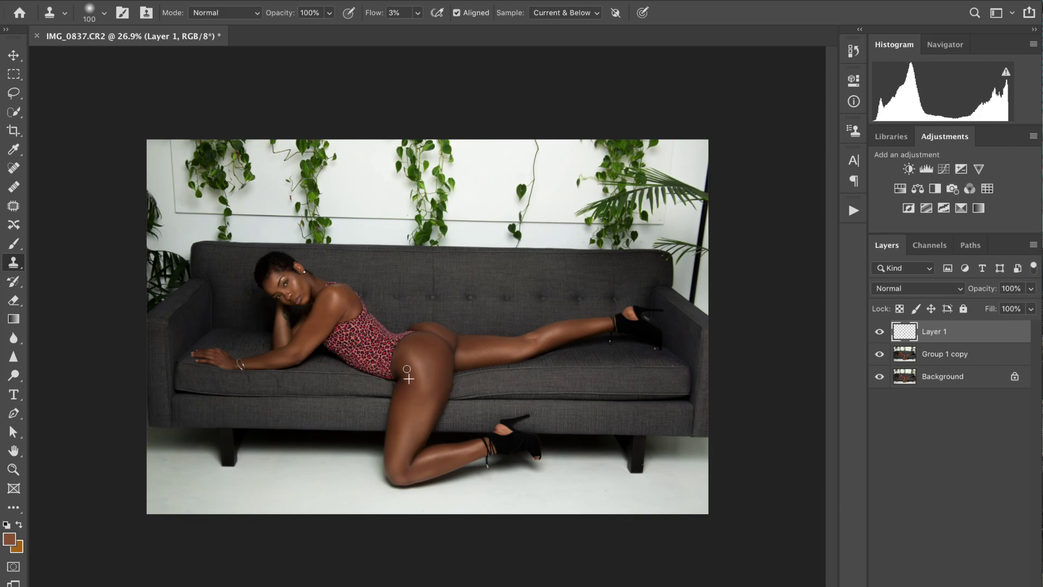
# Step: Merge the cloning layer with Group 1 copy, and duplicate the Background layer
pyautogui.keyDown('alt'); pyautogui.click(403, 371); pyautogui.keyUp('alt')
pyautogui.keyDown('shift'); pyautogui.click(979, 357); pyautogui.keyUp('shift')
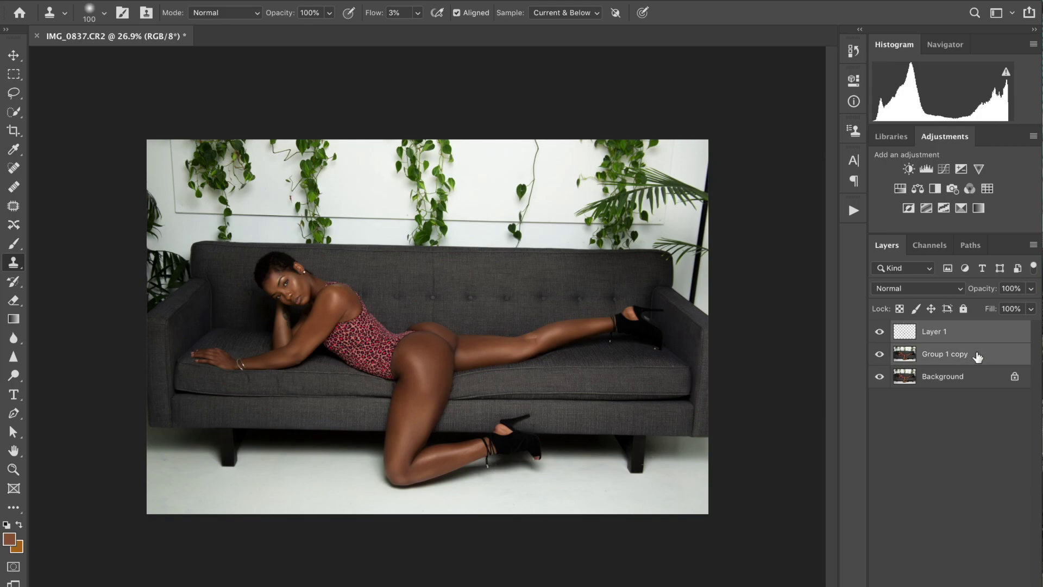
pyautogui.hotkey('ctrl', 'e')
pyautogui.click(976, 362)
pyautogui.hotkey('ctrl', 'j')
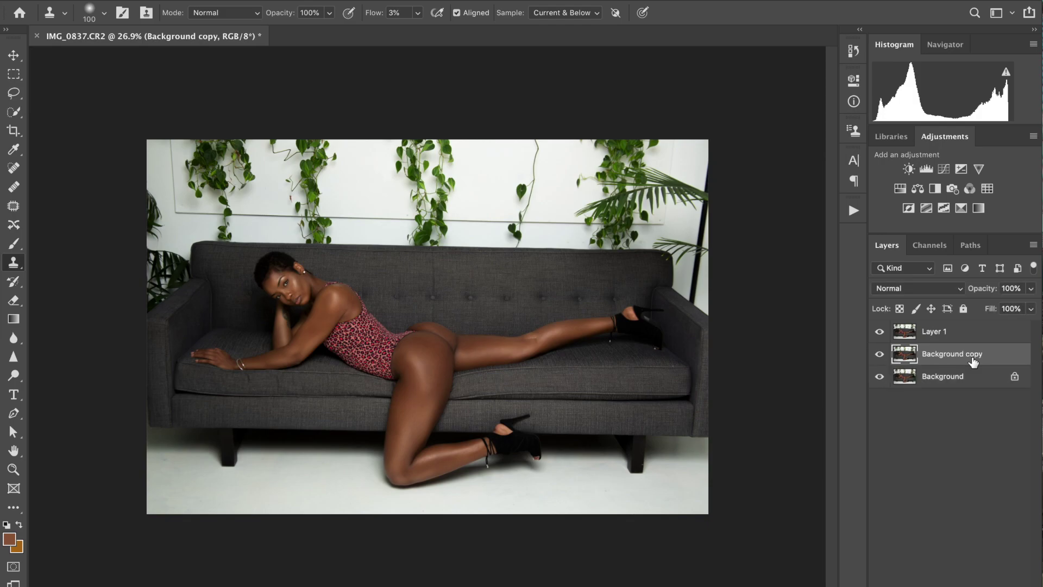
# Step: Add a white layer mask to Layer 1 and switch to the Brush tool with black as the foreground colour
pyautogui.click(967, 331)
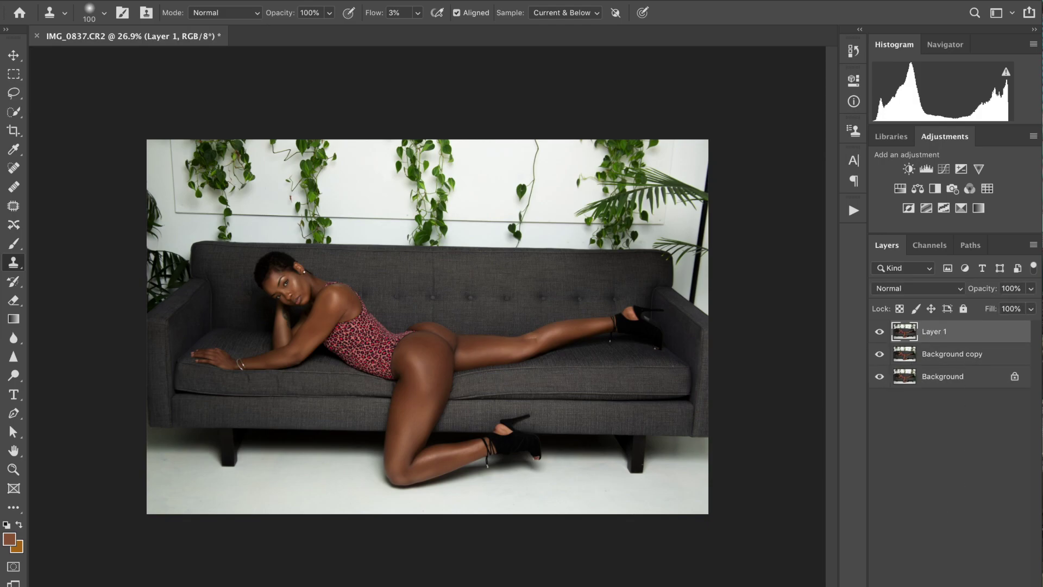
pyautogui.click(937, 586)
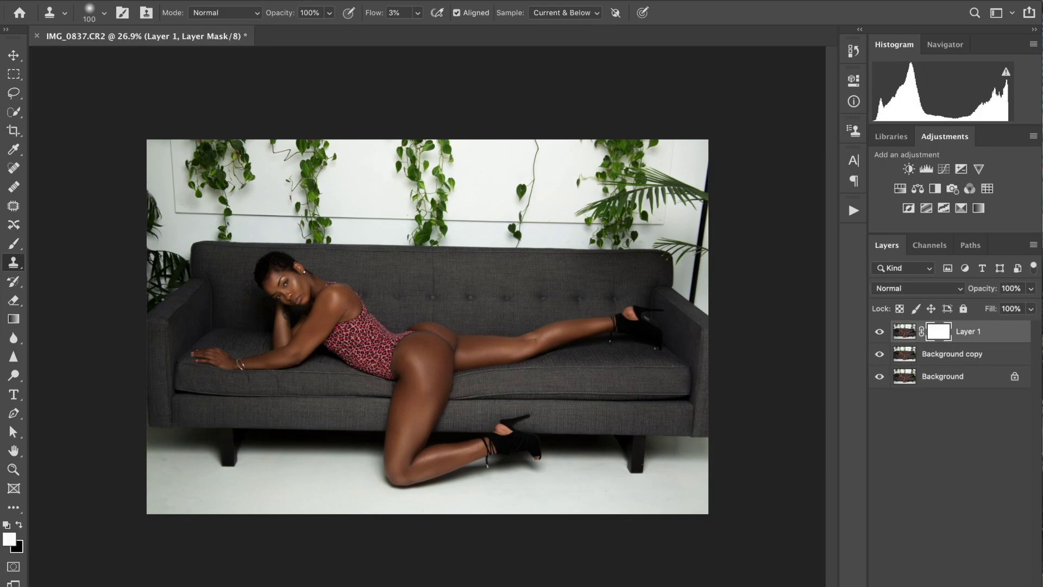
pyautogui.click(13, 245)
pyautogui.press('x')
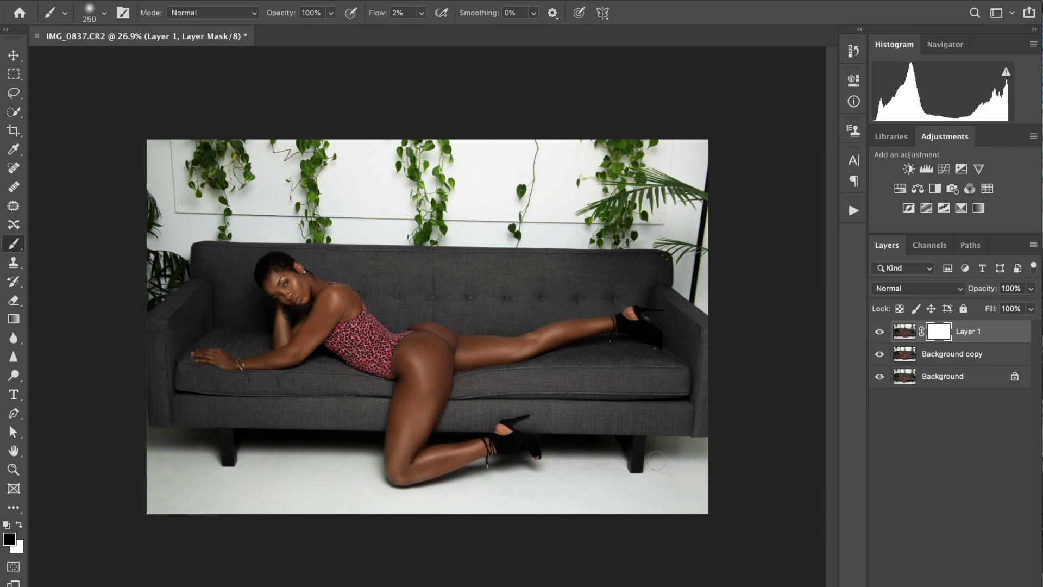
# Step: Adjust the brush size and paint black over the face on Layer 1's mask to soften the retouching
pyautogui.press(']')
pyautogui.press(']')
pyautogui.press(']')
pyautogui.press(']')
pyautogui.press(']')
pyautogui.press(']')
pyautogui.press('[')
pyautogui.press('[')
pyautogui.press('[')
pyautogui.press('[')
pyautogui.press('[')
pyautogui.moveTo(273, 282)
pyautogui.mouseDown()
pyautogui.moveTo(268, 292)
pyautogui.moveTo(308, 292)
pyautogui.moveTo(297, 282)
pyautogui.mouseUp()
# Step: Paint black over the arm and both legs on Layer 1's mask to reduce the retouching there
pyautogui.moveTo(320, 361)
pyautogui.mouseDown()
pyautogui.moveTo(262, 357)
pyautogui.moveTo(246, 368)
pyautogui.moveTo(316, 340)
pyautogui.moveTo(337, 298)
pyautogui.moveTo(434, 370)
pyautogui.moveTo(418, 361)
pyautogui.moveTo(431, 390)
pyautogui.moveTo(425, 348)
pyautogui.moveTo(416, 406)
pyautogui.moveTo(426, 411)
pyautogui.moveTo(415, 419)
pyautogui.moveTo(409, 363)
pyautogui.moveTo(402, 453)
pyautogui.moveTo(407, 434)
pyautogui.moveTo(443, 456)
pyautogui.moveTo(417, 469)
pyautogui.moveTo(455, 455)
pyautogui.moveTo(442, 469)
pyautogui.moveTo(448, 462)
pyautogui.moveTo(407, 482)
pyautogui.mouseUp()
pyautogui.press('[')
pyautogui.press('[')
pyautogui.moveTo(399, 472)
pyautogui.mouseDown()
pyautogui.moveTo(437, 468)
pyautogui.moveTo(440, 450)
pyautogui.mouseUp()
pyautogui.moveTo(468, 357)
pyautogui.mouseDown()
pyautogui.moveTo(488, 346)
pyautogui.moveTo(459, 354)
pyautogui.moveTo(427, 329)
pyautogui.moveTo(442, 335)
pyautogui.moveTo(433, 333)
pyautogui.moveTo(443, 355)
pyautogui.mouseUp()
pyautogui.moveTo(570, 335)
pyautogui.mouseDown()
pyautogui.moveTo(605, 323)
pyautogui.moveTo(552, 337)
pyautogui.mouseUp()
# Step: Hide the Background and compare the masked Layer 1 with the unretouched Background copy
pyautogui.click(881, 333)
pyautogui.click(881, 332)
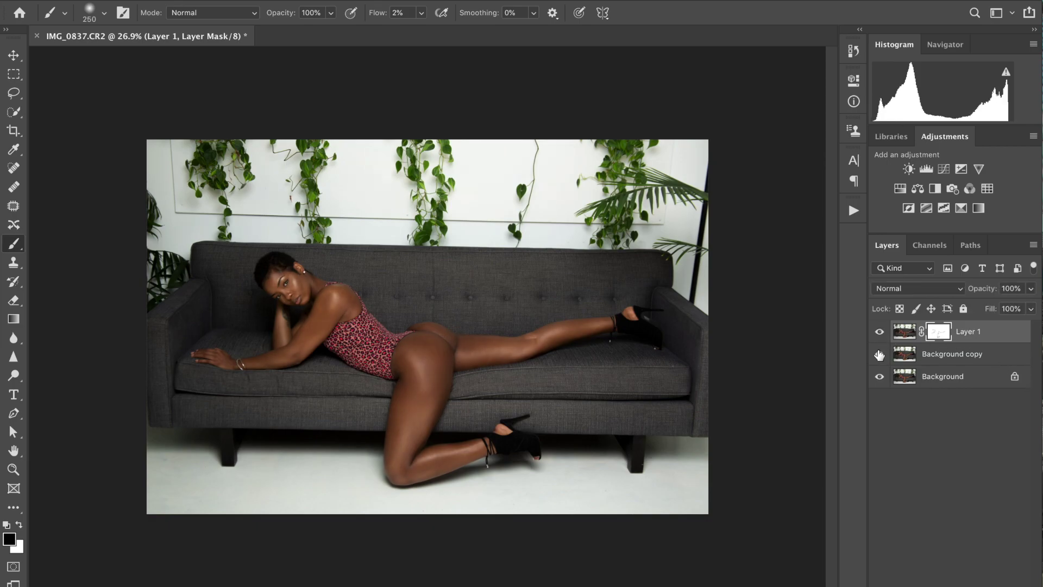
pyautogui.click(880, 377)
pyautogui.click(880, 332)
pyautogui.click(880, 340)
pyautogui.click(881, 334)
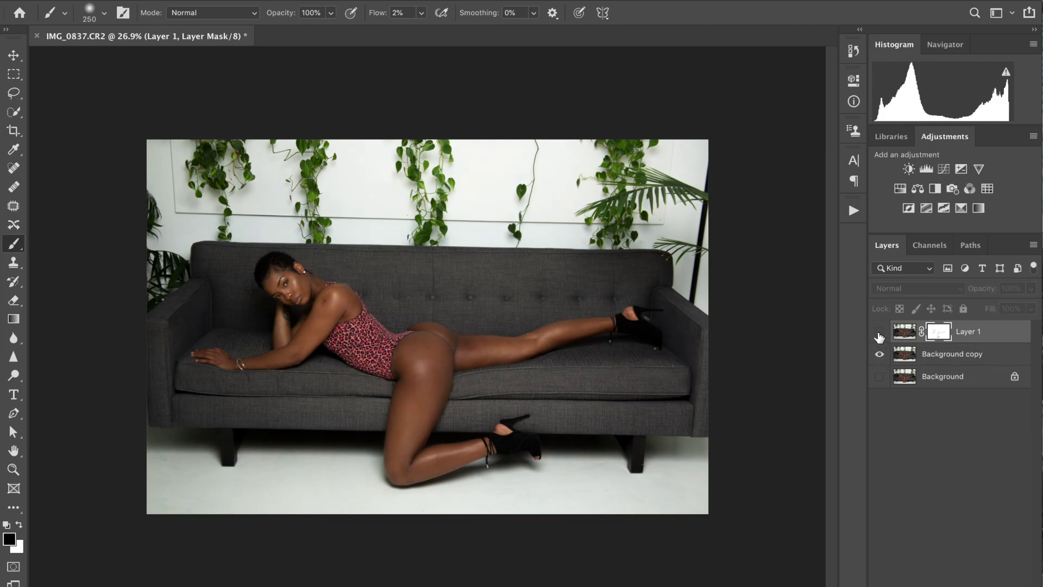
pyautogui.click(879, 333)
pyautogui.click(879, 333)
pyautogui.click(879, 333)
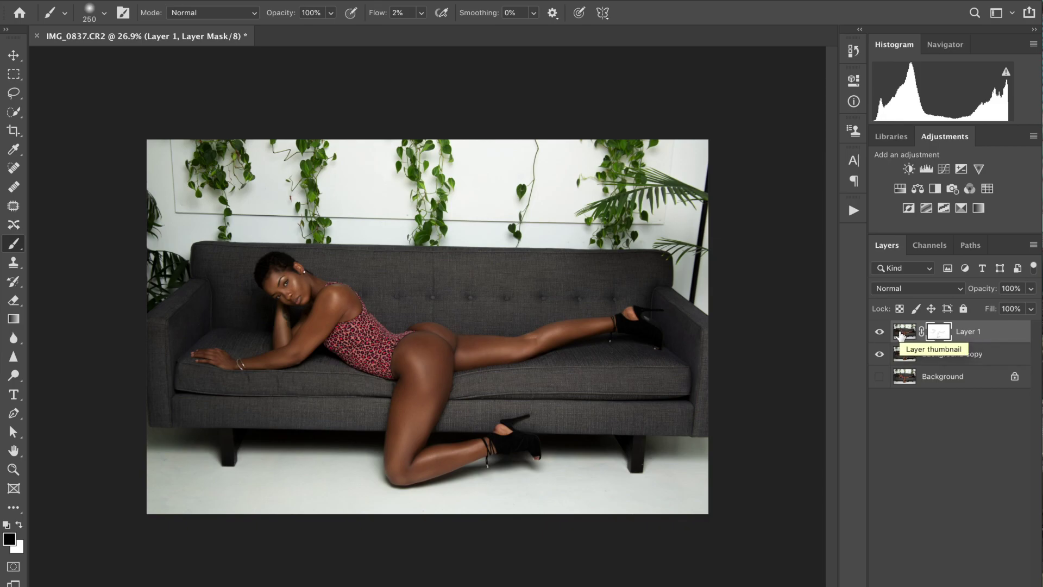
# Step: Duplicate Layer 1, delete the copy's layer mask, and move the copy beneath Layer 1
pyautogui.click(899, 335)
pyautogui.hotkey('ctrl', 'j')
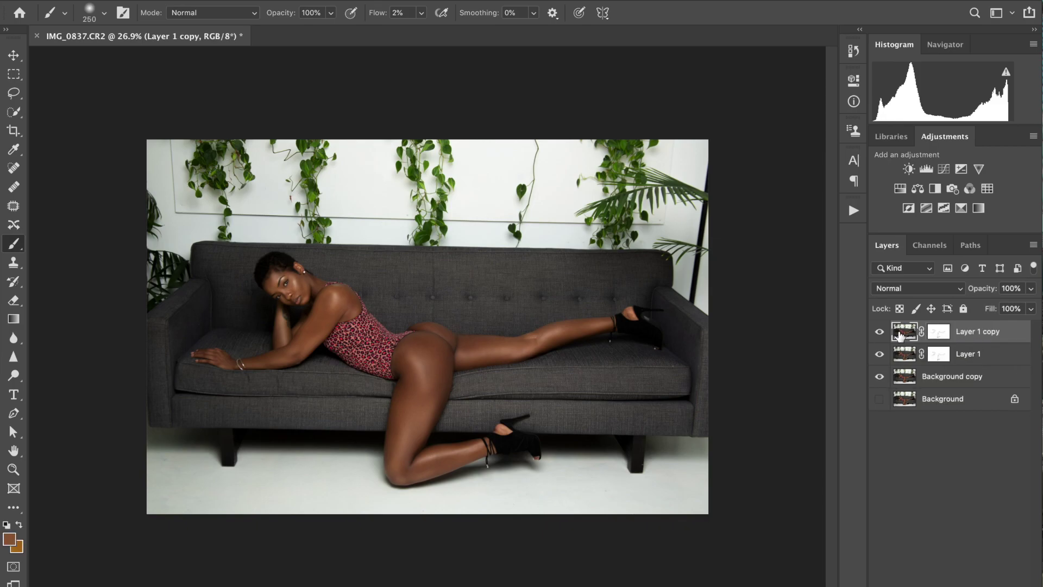
pyautogui.click(938, 331)
pyautogui.rightClick(939, 332)
pyautogui.click(886, 364)
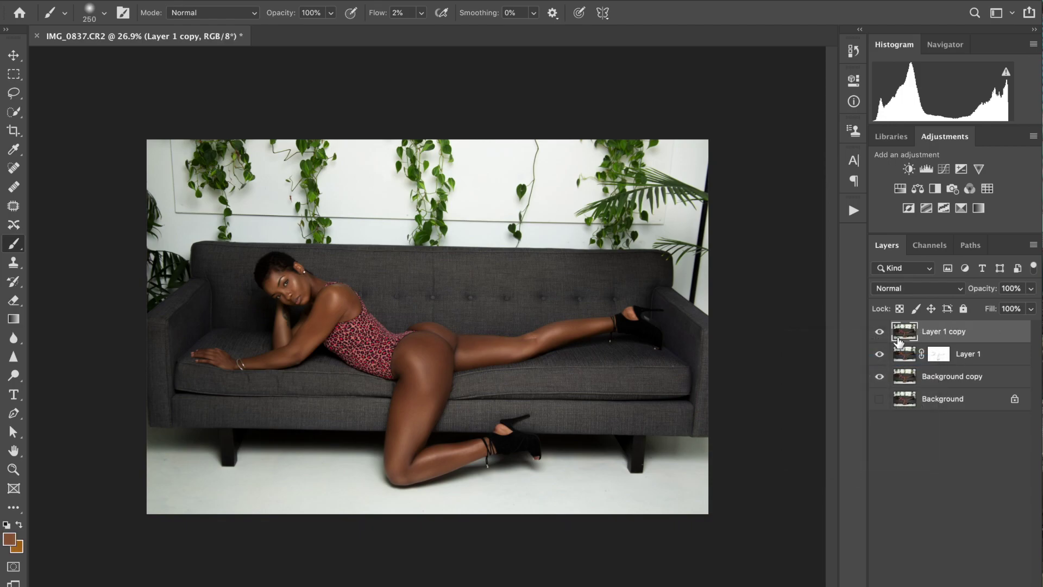
pyautogui.moveTo(909, 340); pyautogui.dragTo(905, 363)
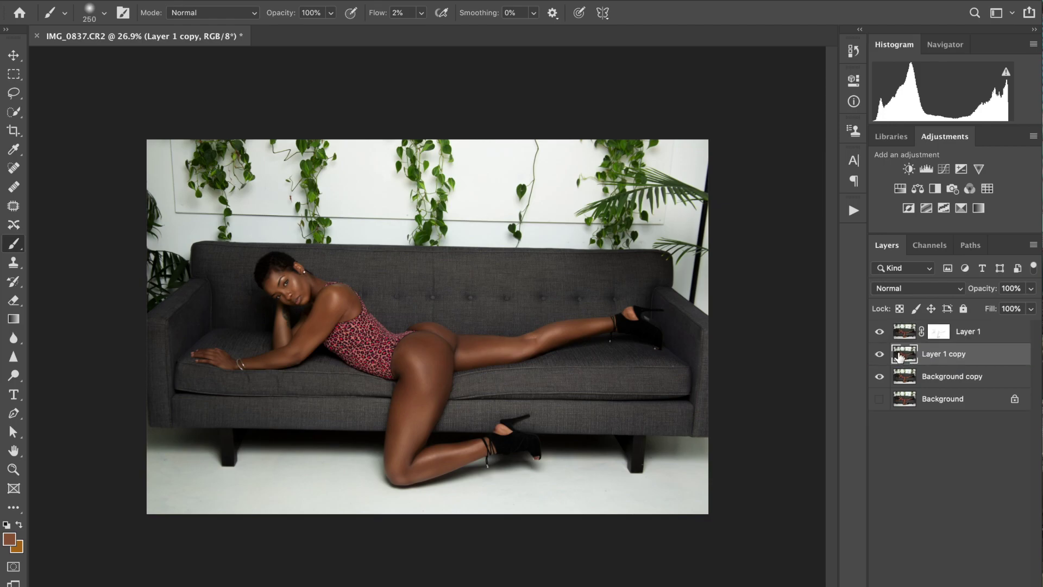
# Step: Compare Layer 1 hidden and shown over its unmasked copy, with Background copy temporarily hidden
pyautogui.click(880, 376)
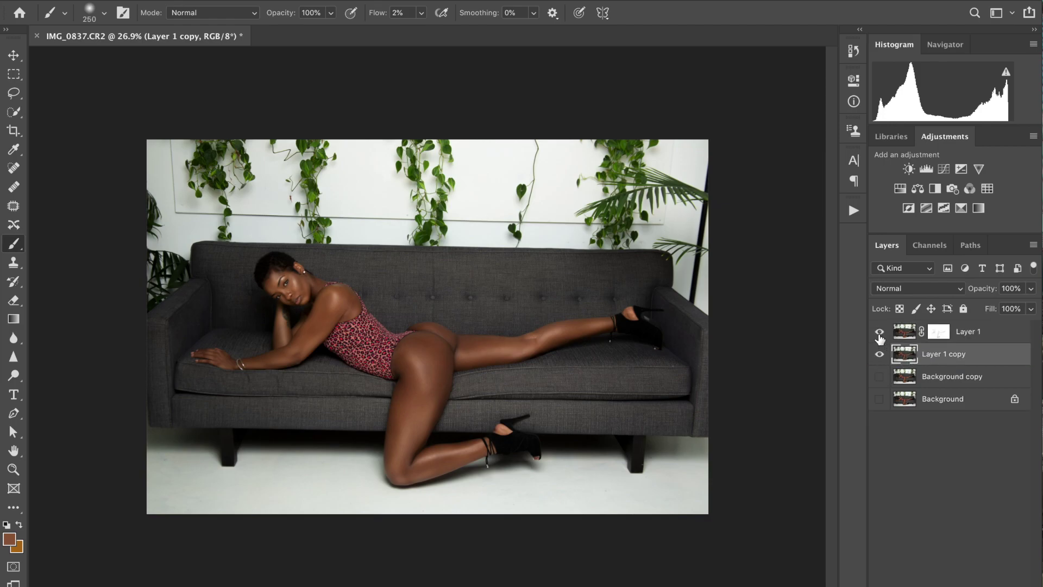
pyautogui.click(880, 332)
pyautogui.click(879, 332)
pyautogui.click(880, 376)
# Step: Merge Layer 1, Layer 1 copy and Background copy into one layer, show the Background, and keep 100% opacity
pyautogui.click(971, 340)
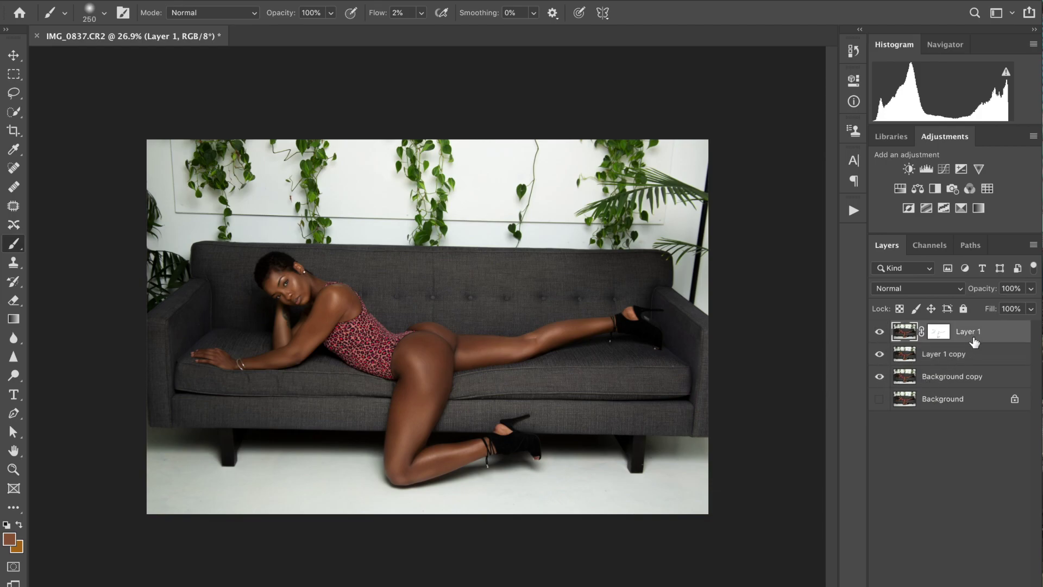
pyautogui.keyDown('shift'); pyautogui.click(963, 362); pyautogui.keyUp('shift')
pyautogui.keyDown('shift'); pyautogui.click(938, 382); pyautogui.keyUp('shift')
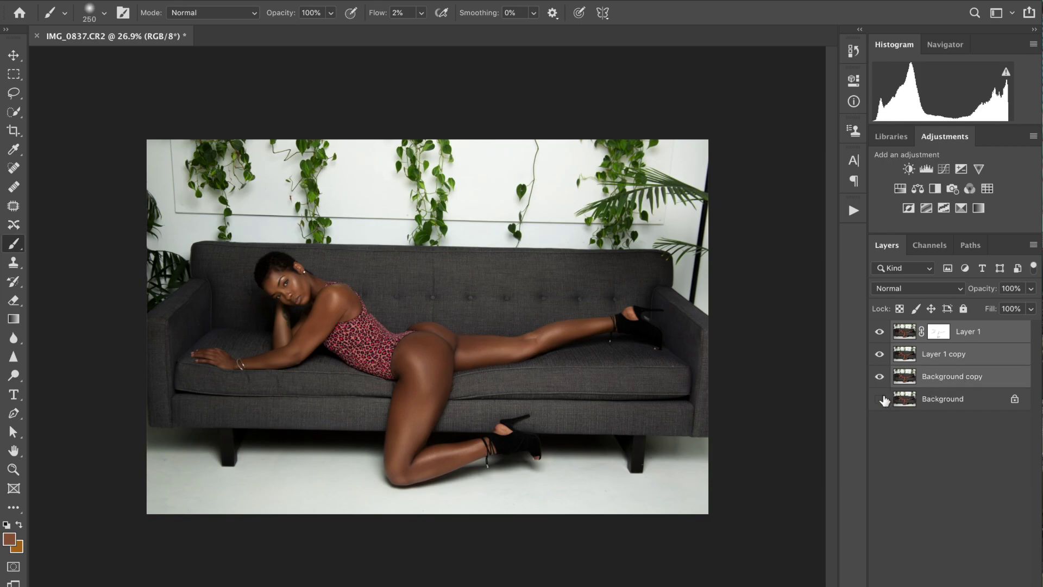
pyautogui.hotkey('ctrl', 'e')
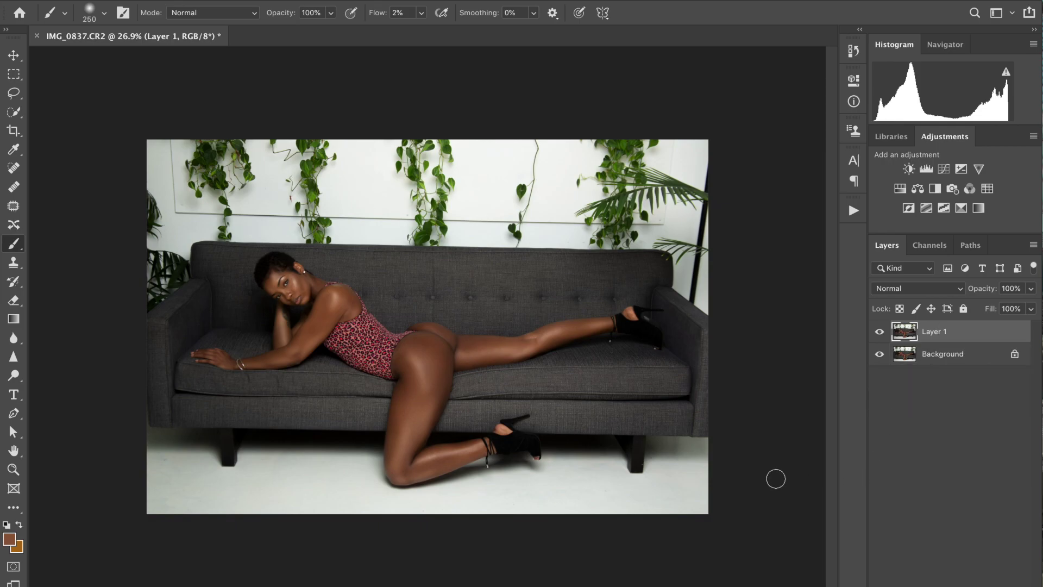
pyautogui.click(1031, 289)
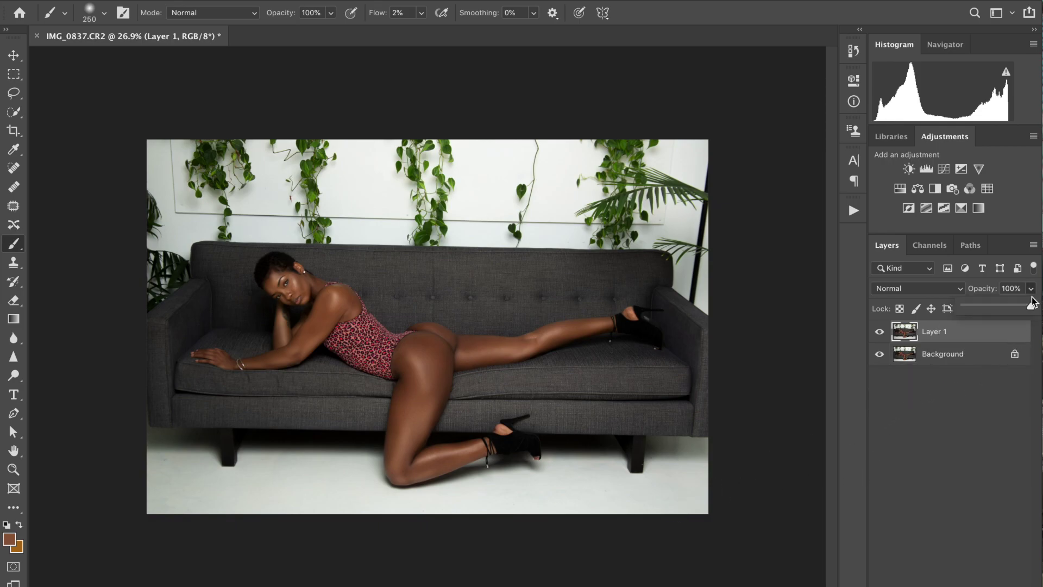
pyautogui.moveTo(1030, 307)
pyautogui.mouseDown()
pyautogui.moveTo(1010, 309)
pyautogui.moveTo(1033, 310)
pyautogui.mouseUp()
# Step: Duplicate Layer 1 and sharpen the copy with Unsharp Mask at amount 100%, radius 2.0 pixels and threshold 2 levels
pyautogui.scroll(5, 274, 281)
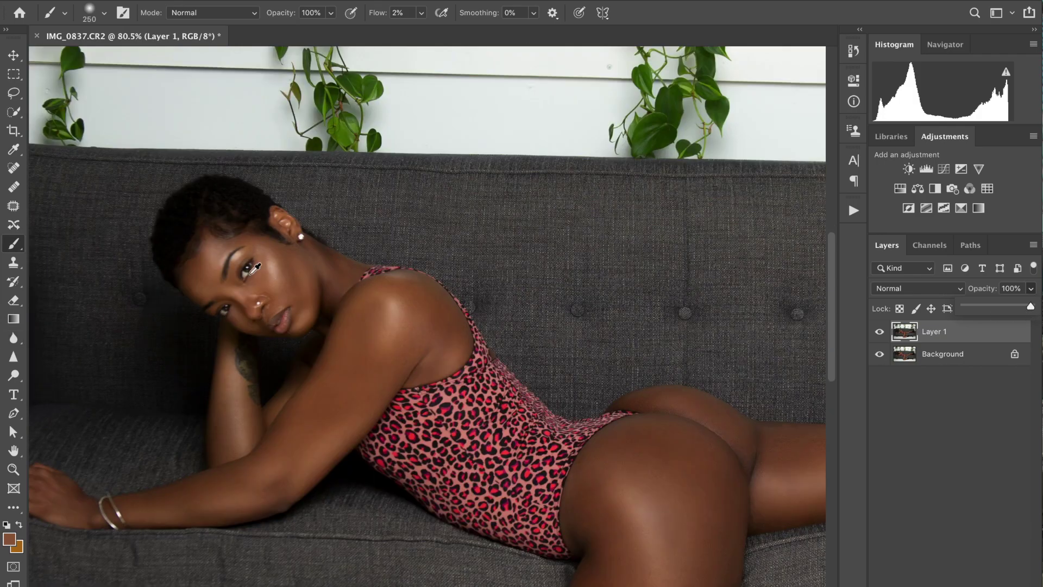
pyautogui.hotkey('ctrl', 'j')
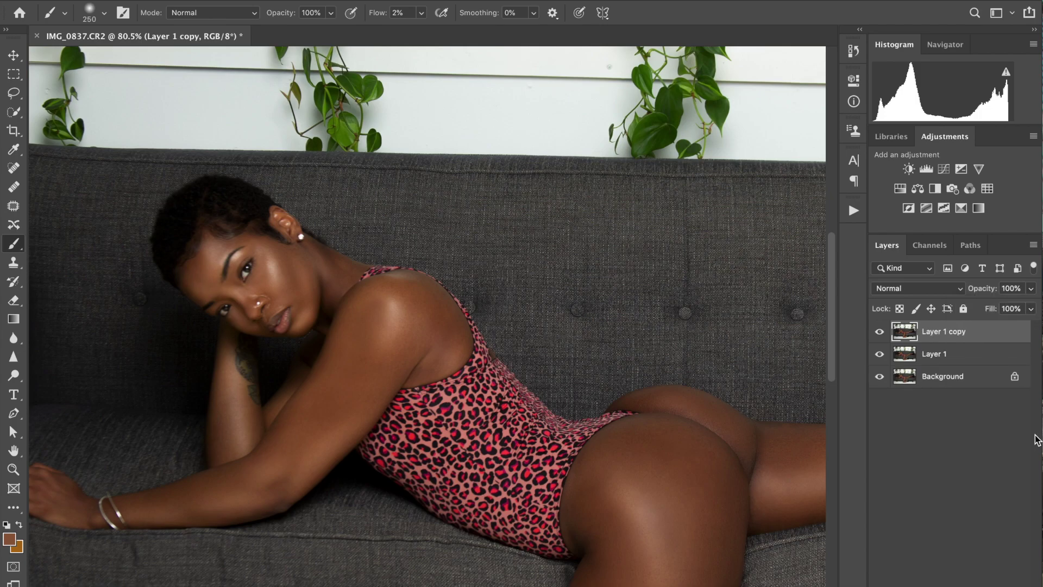
pyautogui.click(359, 1)
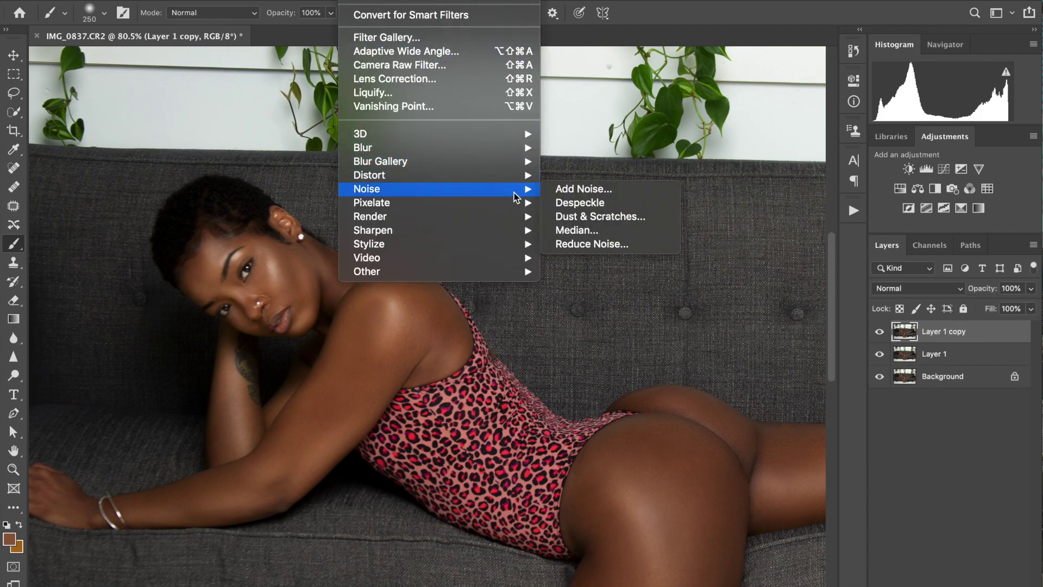
pyautogui.moveTo(531, 233)
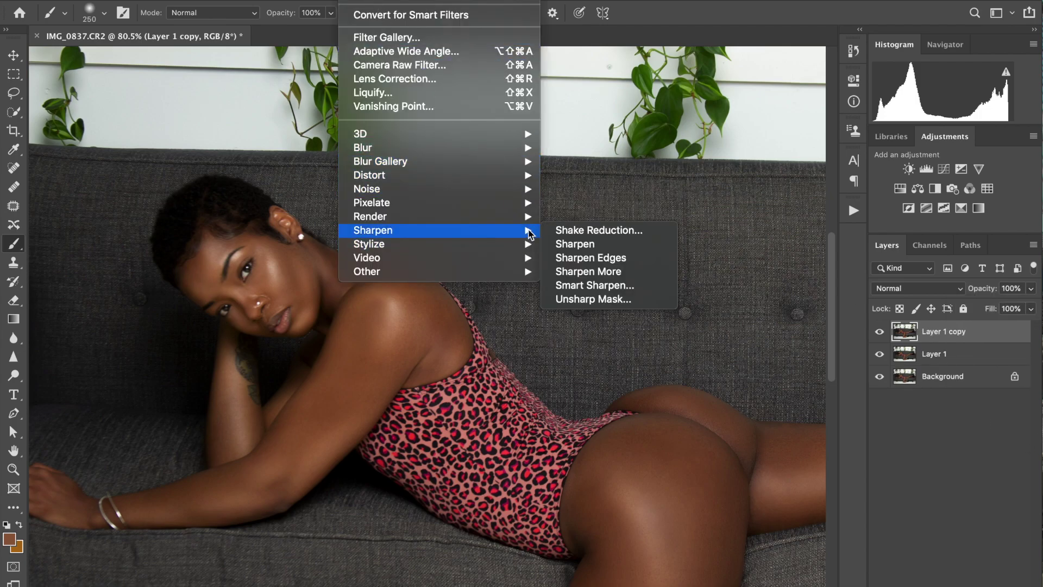
pyautogui.click(621, 299)
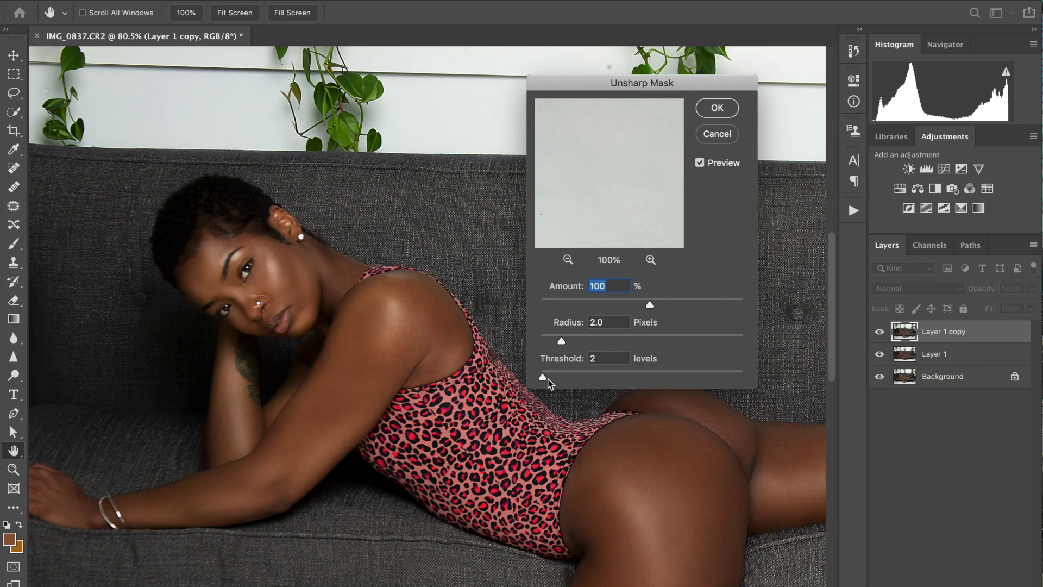
pyautogui.click(717, 108)
pyautogui.press('b')
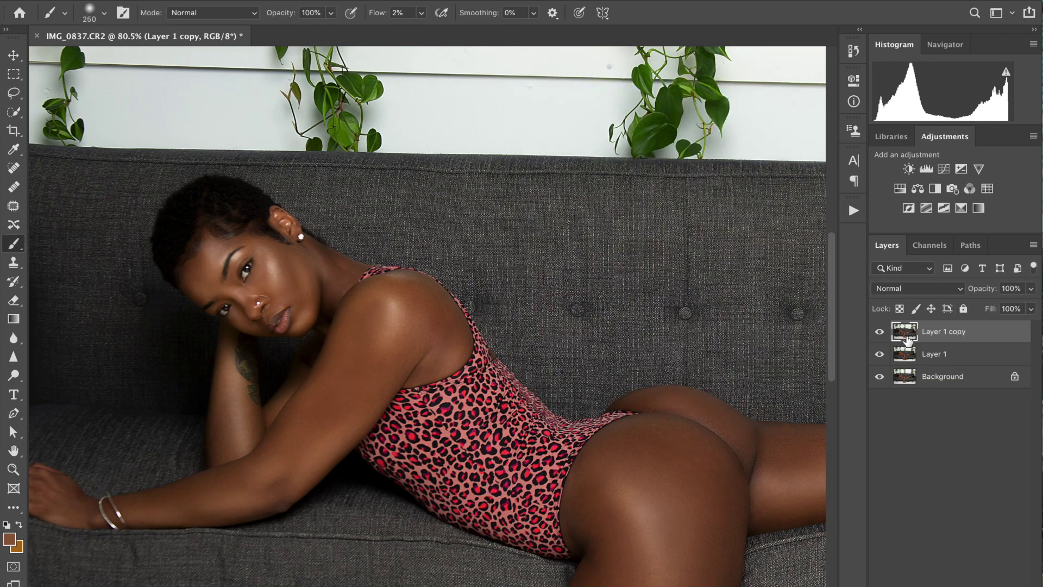
# Step: Compare the image with the sharpened Layer 1 copy hidden and shown
pyautogui.click(880, 332)
pyautogui.click(879, 333)
pyautogui.click(880, 333)
pyautogui.click(880, 333)
pyautogui.click(879, 333)
pyautogui.click(879, 333)
# Step: Apply a High Pass filter with a small radius to Layer 1 copy and set its blend mode to Overlay
pyautogui.click(356, 1)
pyautogui.moveTo(510, 271)
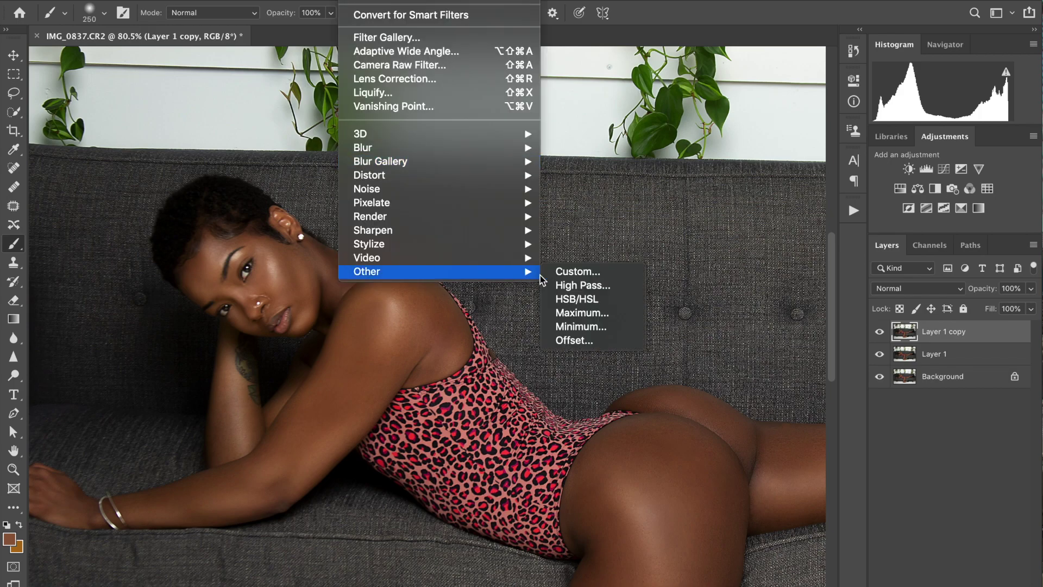
pyautogui.click(592, 286)
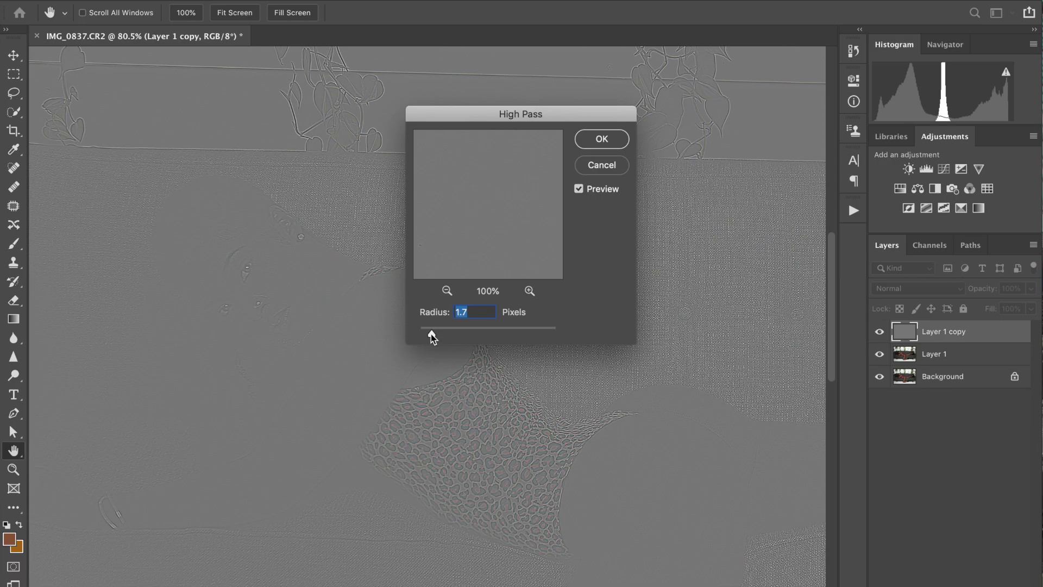
pyautogui.moveTo(432, 337); pyautogui.dragTo(428, 334)
pyautogui.click(602, 139)
pyautogui.press('b')
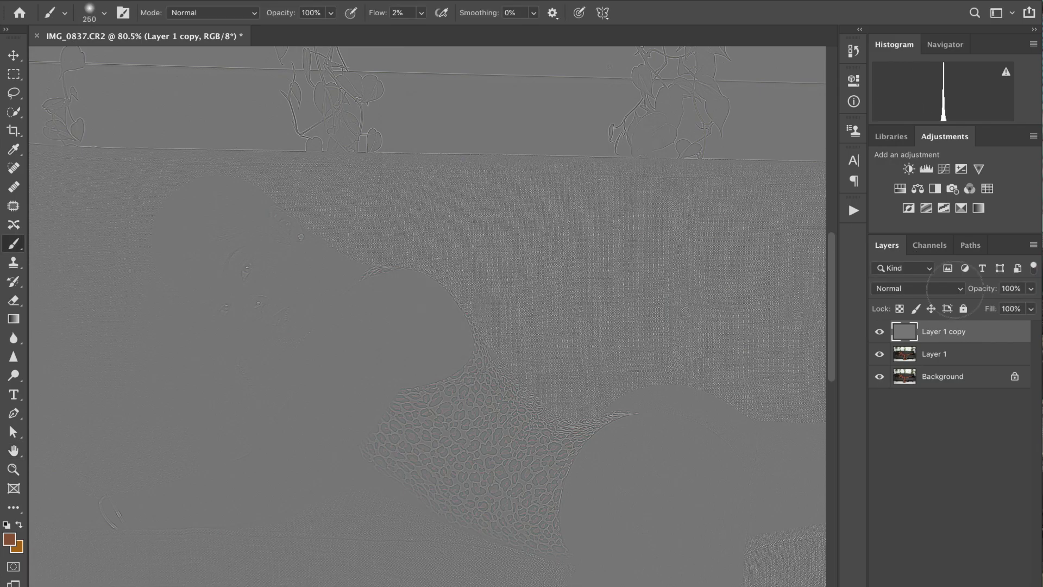
pyautogui.click(895, 289)
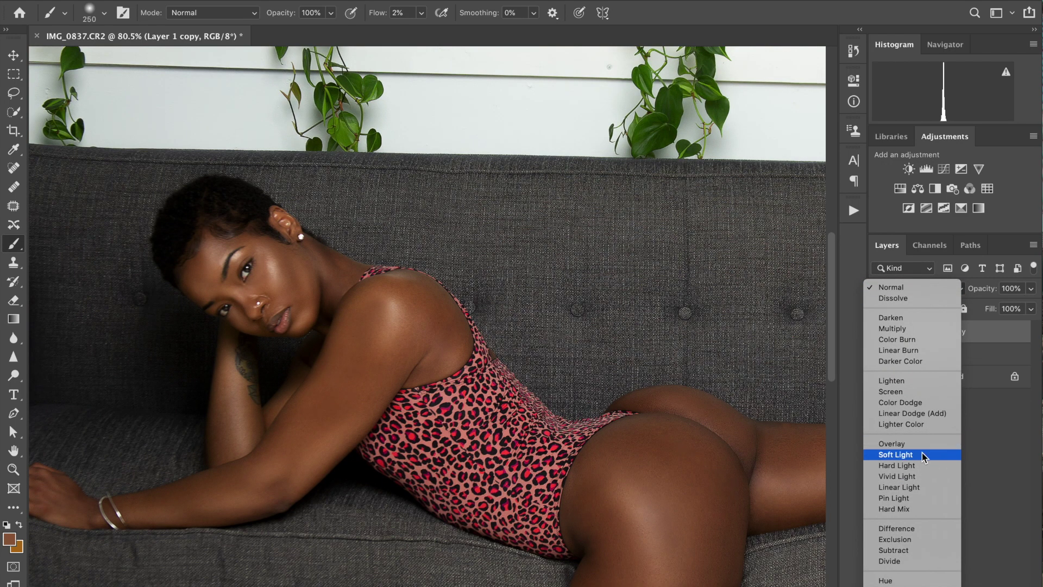
pyautogui.click(922, 450)
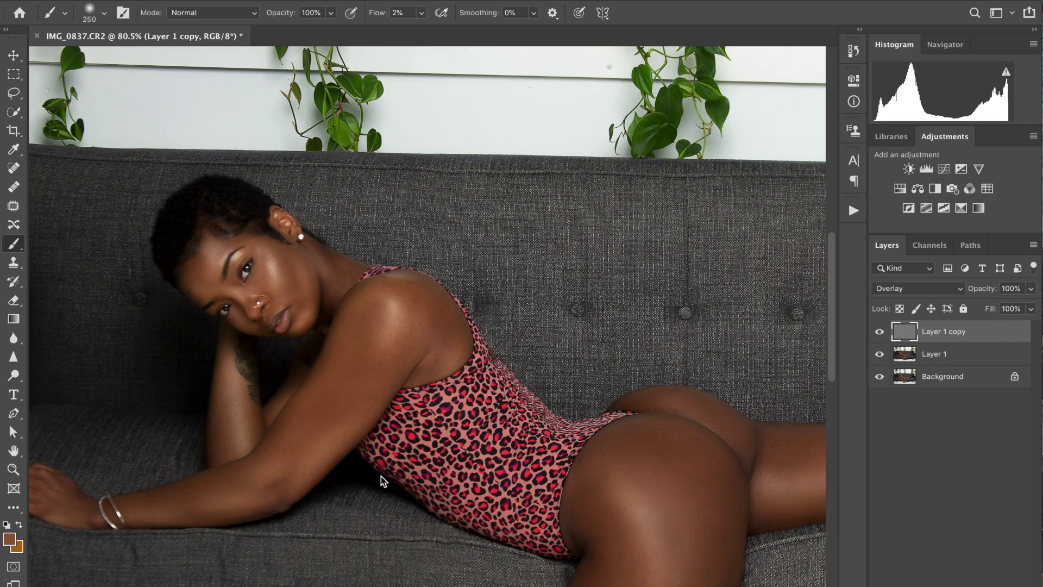
# Step: Inspect the sharpening on the model's face up close and across the whole image
pyautogui.scroll(2, 279, 270)
pyautogui.scroll(4, 279, 270)
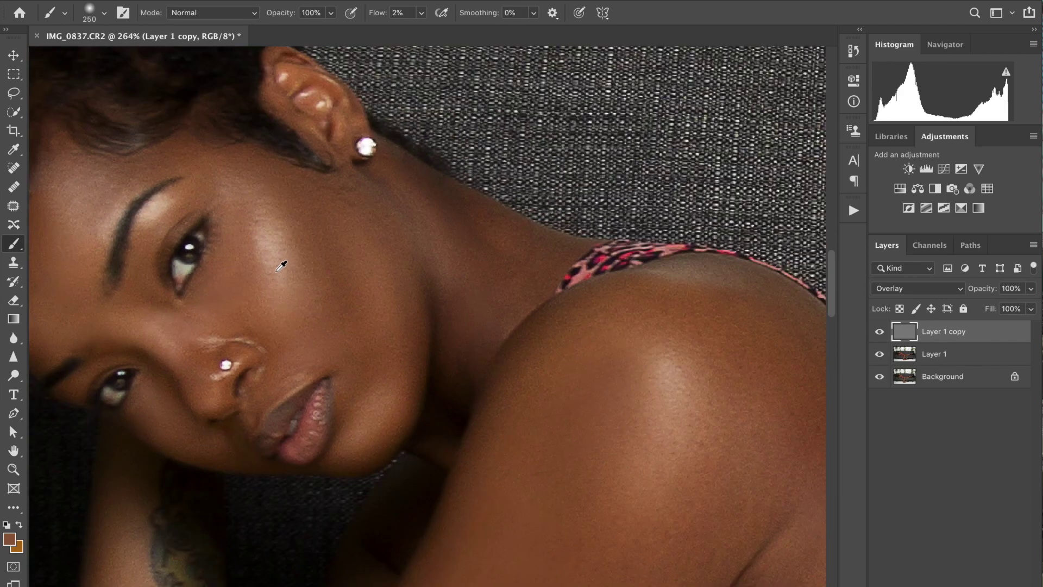
pyautogui.scroll(-4, 279, 270)
pyautogui.scroll(-4, 278, 270)
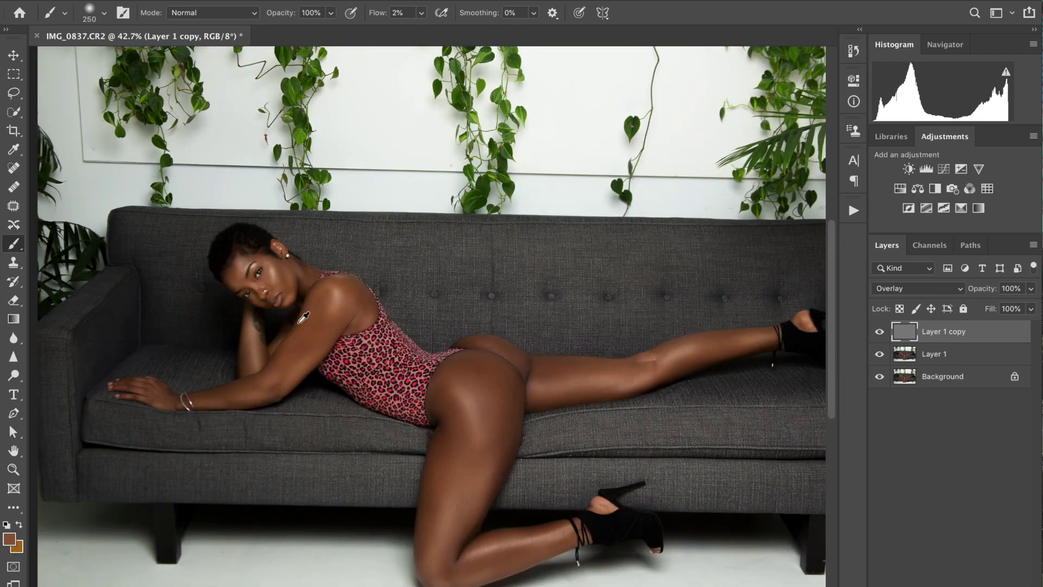
pyautogui.scroll(-2, 370, 362)
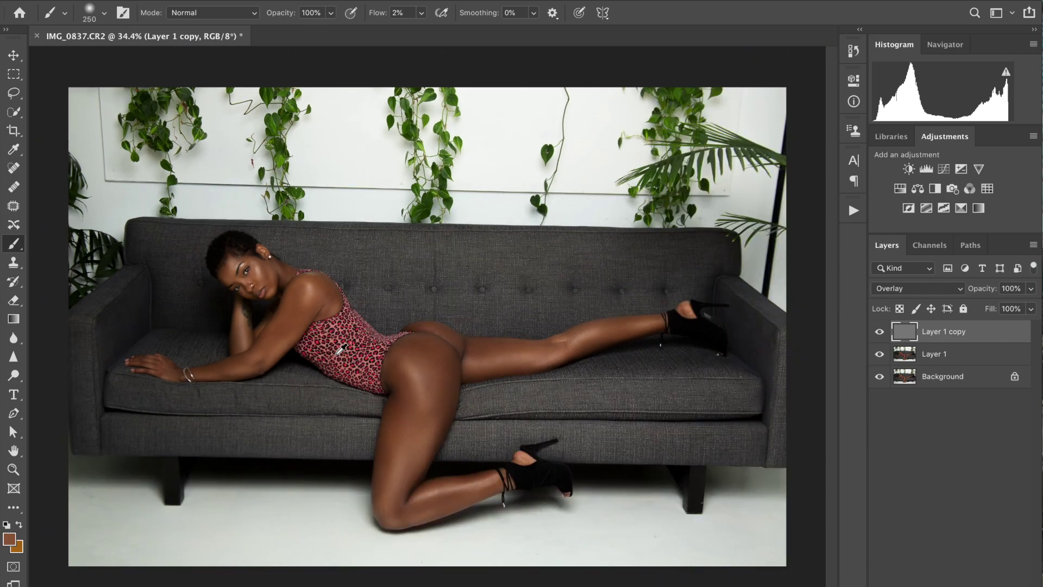
pyautogui.scroll(-2, 340, 350)
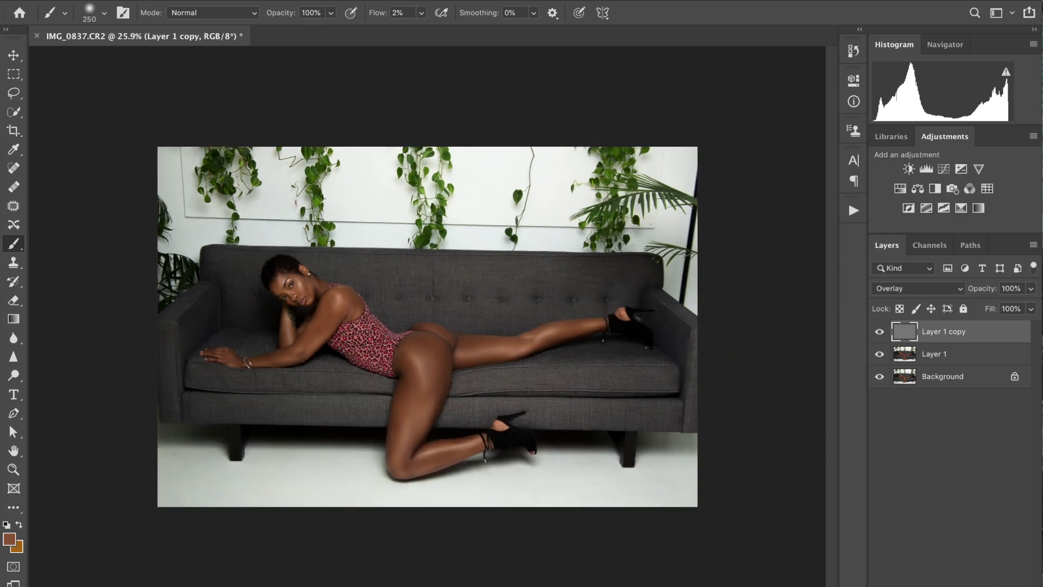
# Step: Look through the recorded commands of the Frequency Separation action
pyautogui.click(853, 210)
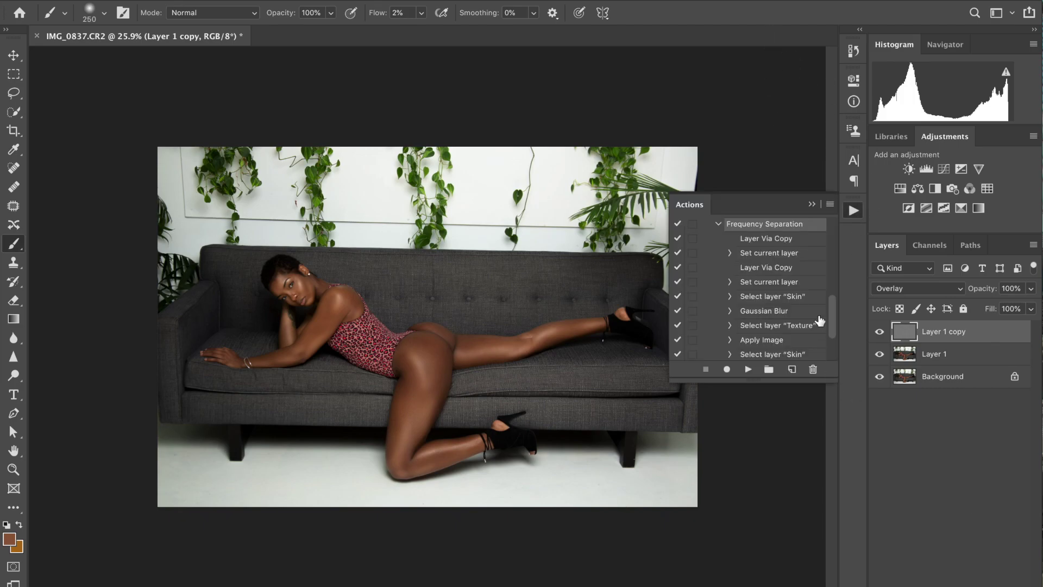
pyautogui.scroll(-2, 830, 323)
pyautogui.scroll(3, 827, 329)
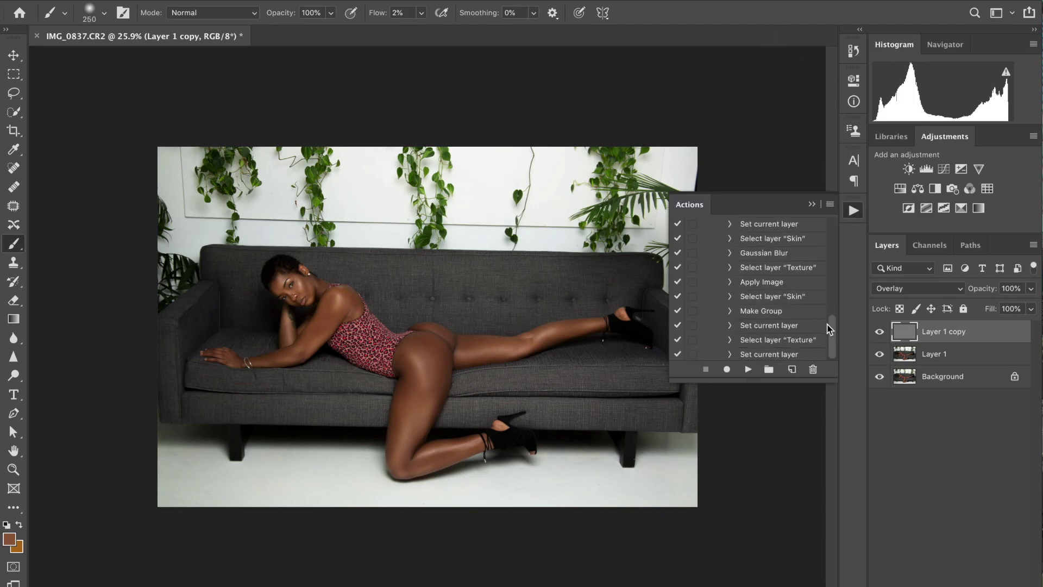
pyautogui.moveTo(833, 303); pyautogui.dragTo(840, 335)
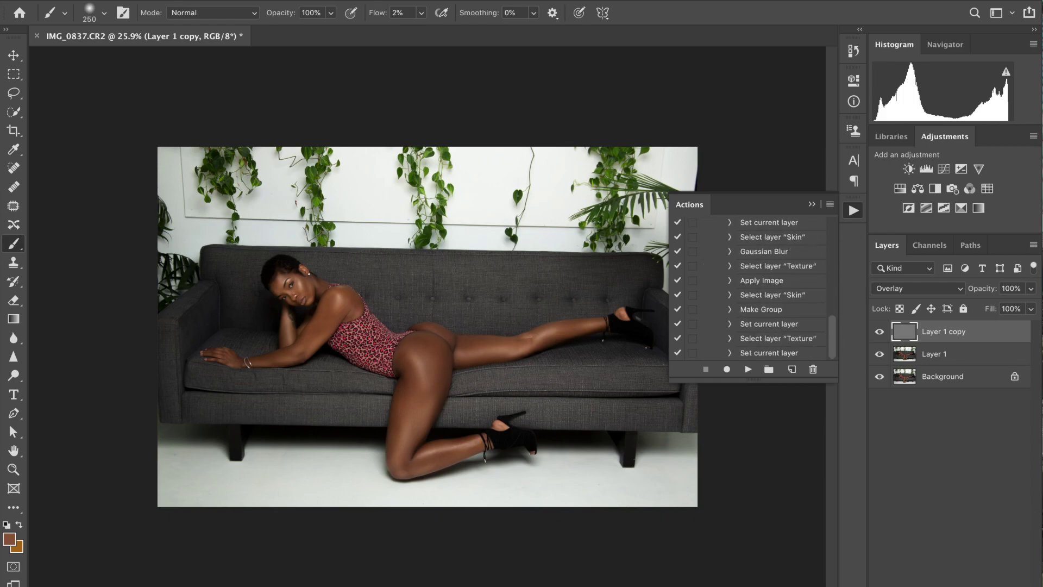
# Step: Add a new layer above Layer 1 copy, fill it with 50% gray, and set its blend mode to Soft Light
pyautogui.click(998, 584)
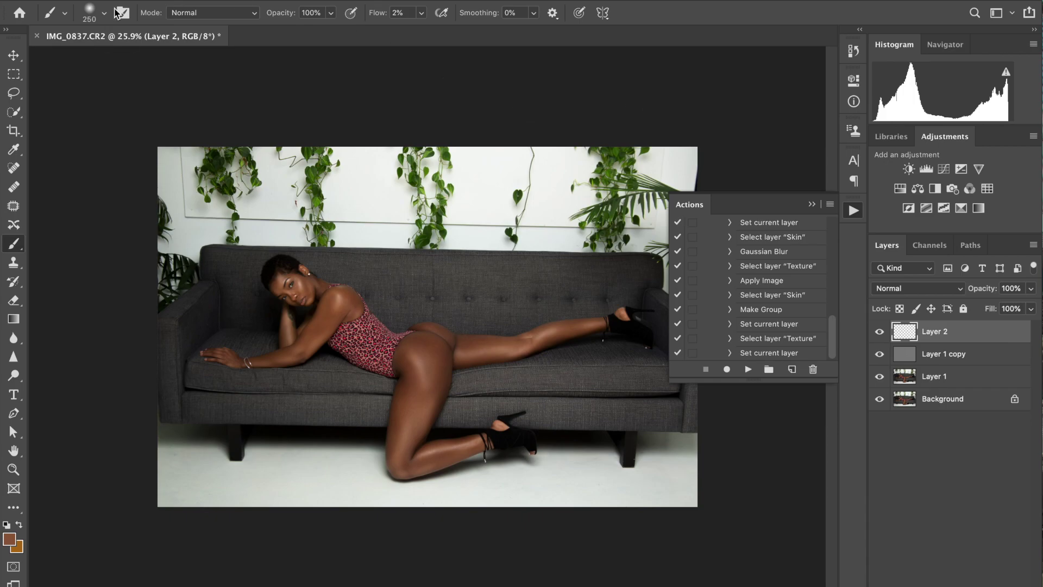
pyautogui.click(157, 0)
pyautogui.click(173, 206)
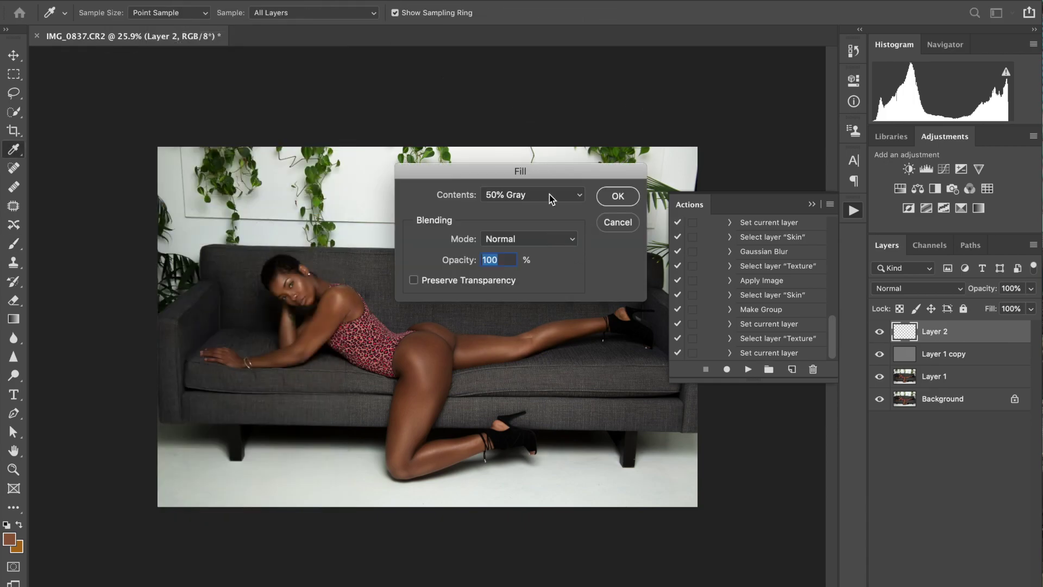
pyautogui.click(619, 197)
pyautogui.press('b')
pyautogui.click(813, 203)
pyautogui.click(954, 289)
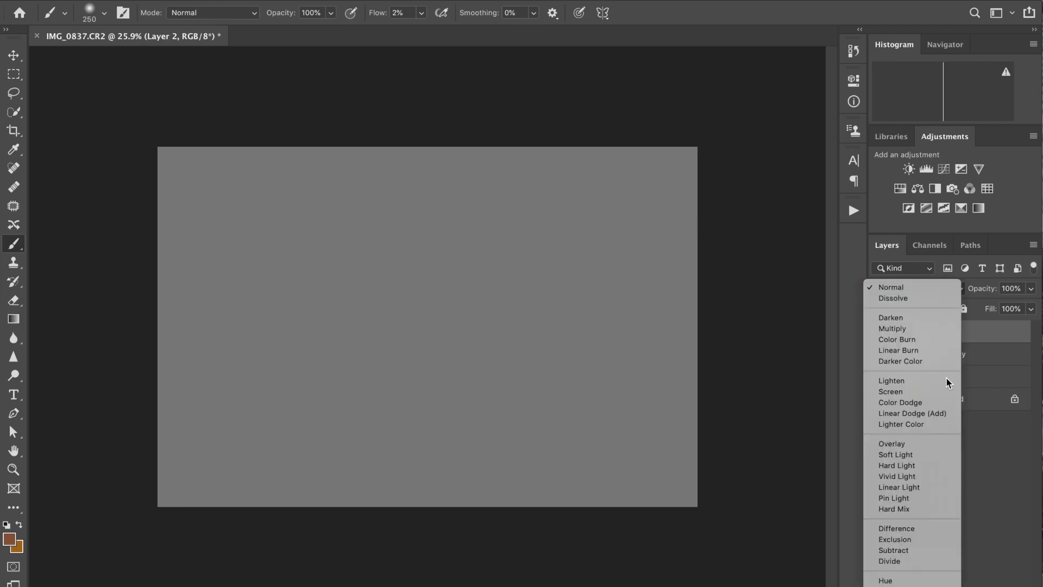
pyautogui.click(930, 456)
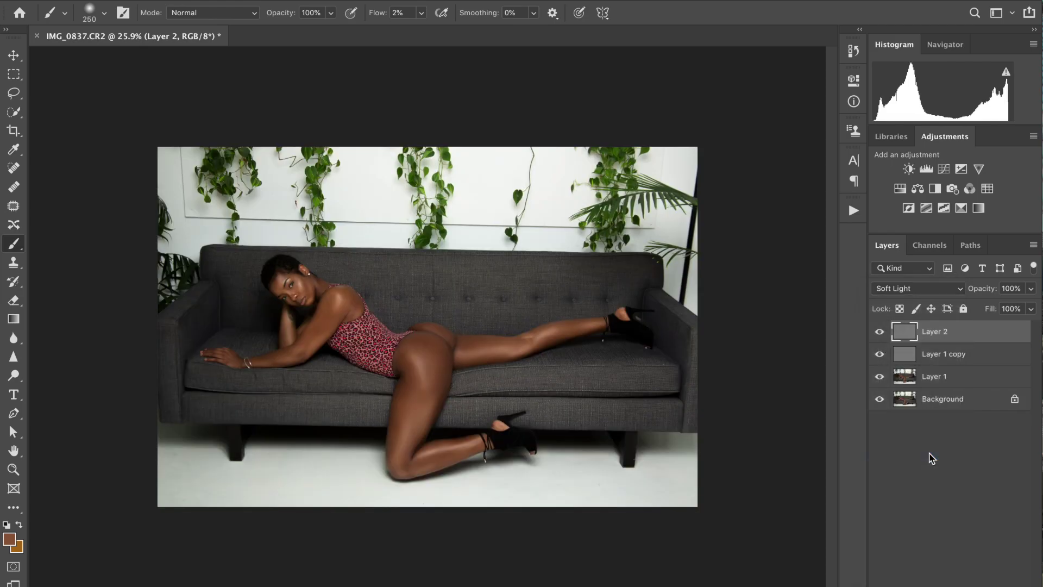
# Step: Burn the hip, thigh and lower leg on Layer 2 with a 500-pixel brush, Shadows range and 10% exposure
pyautogui.click(13, 375)
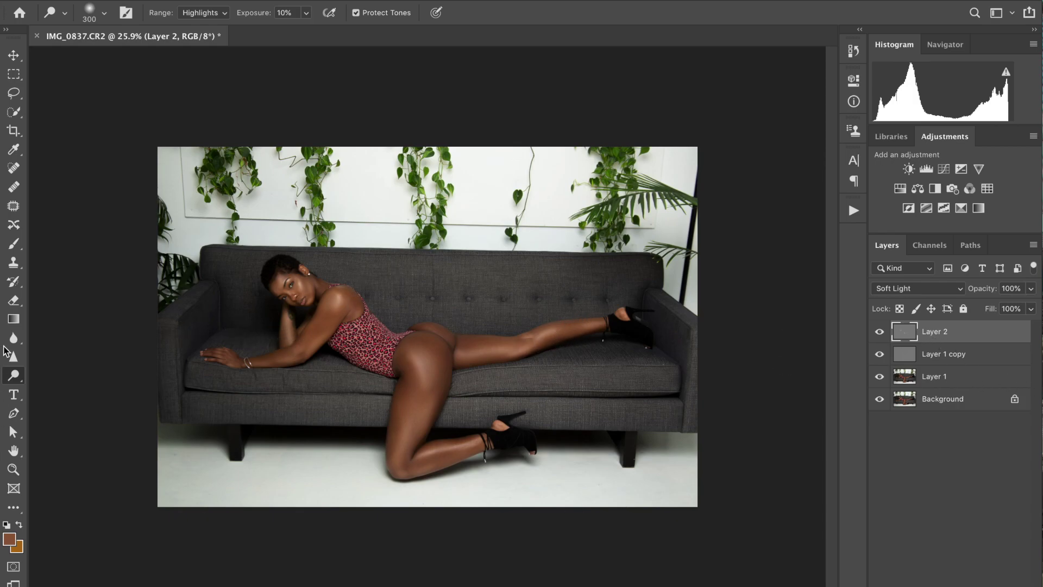
pyautogui.rightClick(14, 375)
pyautogui.click(54, 388)
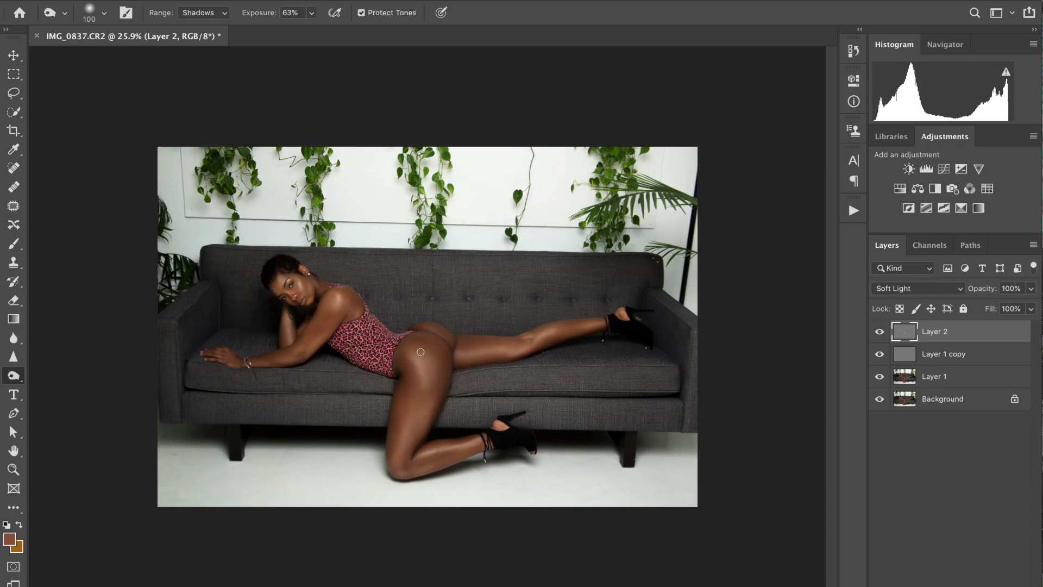
pyautogui.press(']')
pyautogui.press(']')
pyautogui.press(']')
pyautogui.press(']')
pyautogui.press(']')
pyautogui.click(311, 13)
pyautogui.moveTo(292, 34); pyautogui.dragTo(280, 34)
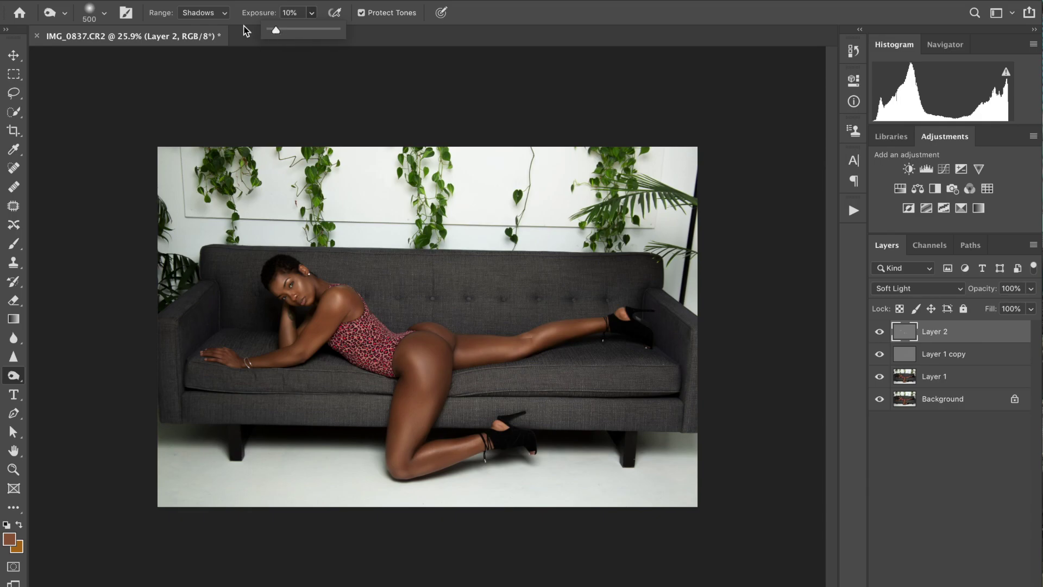
pyautogui.moveTo(443, 365)
pyautogui.mouseDown()
pyautogui.moveTo(428, 344)
pyautogui.moveTo(435, 356)
pyautogui.mouseUp()
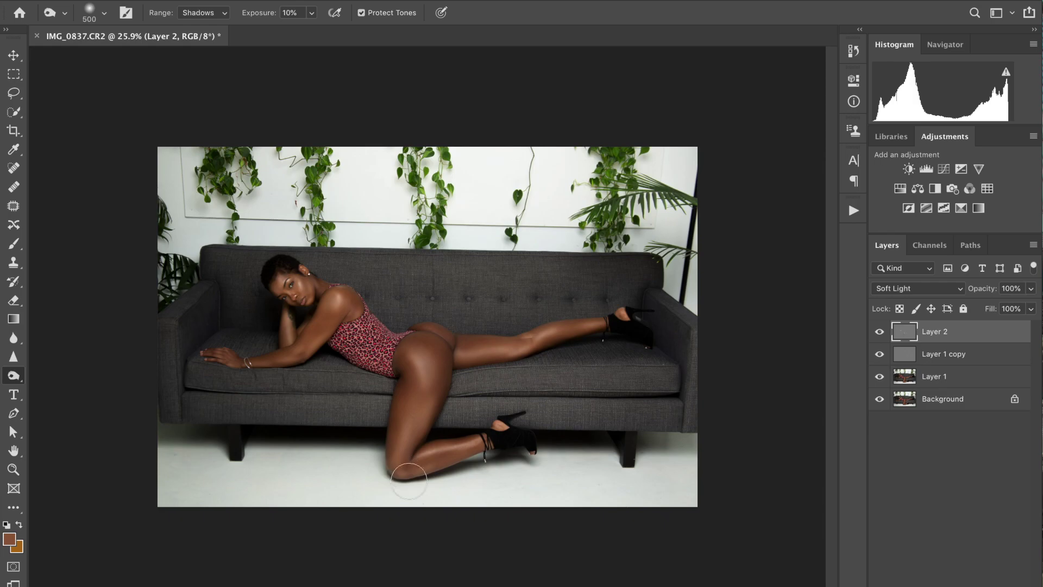
pyautogui.moveTo(387, 464); pyautogui.dragTo(462, 458)
# Step: Compare the image with the burned Layer 2 hidden and shown
pyautogui.click(878, 332)
pyautogui.click(878, 332)
pyautogui.click(878, 332)
pyautogui.click(876, 333)
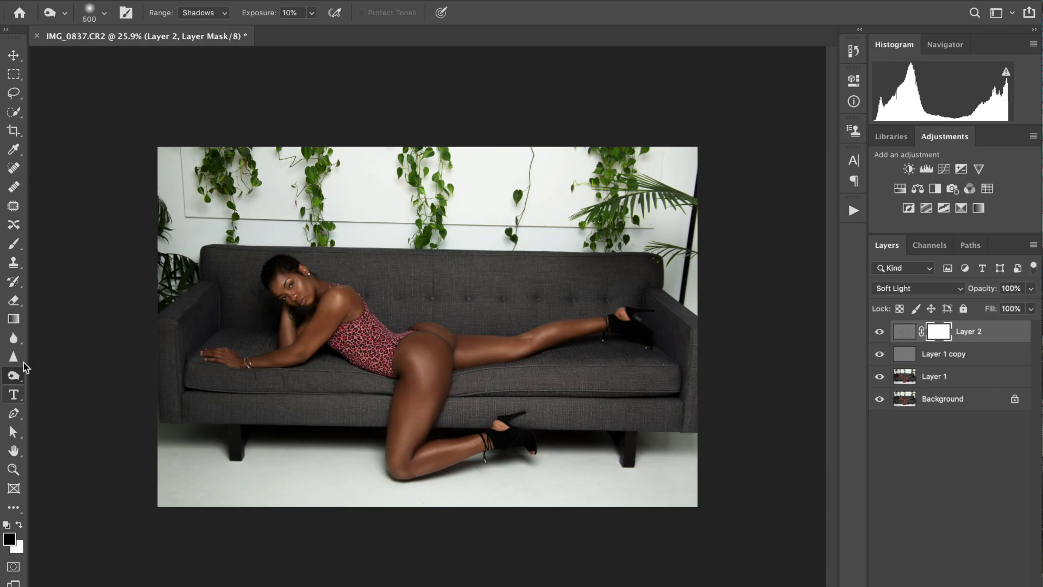
# Step: Add a layer mask to Layer 2 and merge Layer 2, Layer 1 copy and Layer 1 into one layer
pyautogui.click(12, 249)
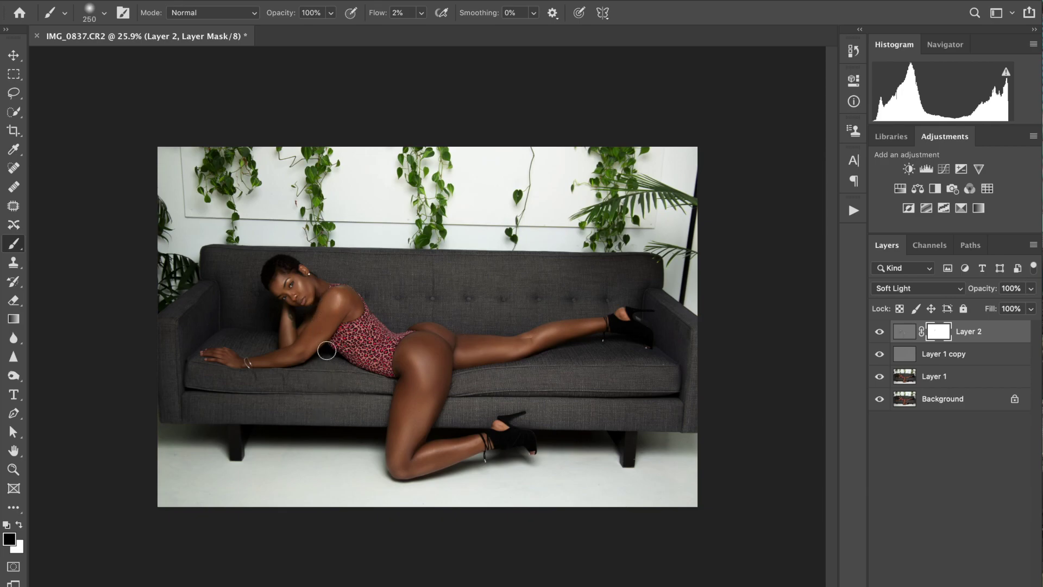
pyautogui.scroll(3, 351, 300)
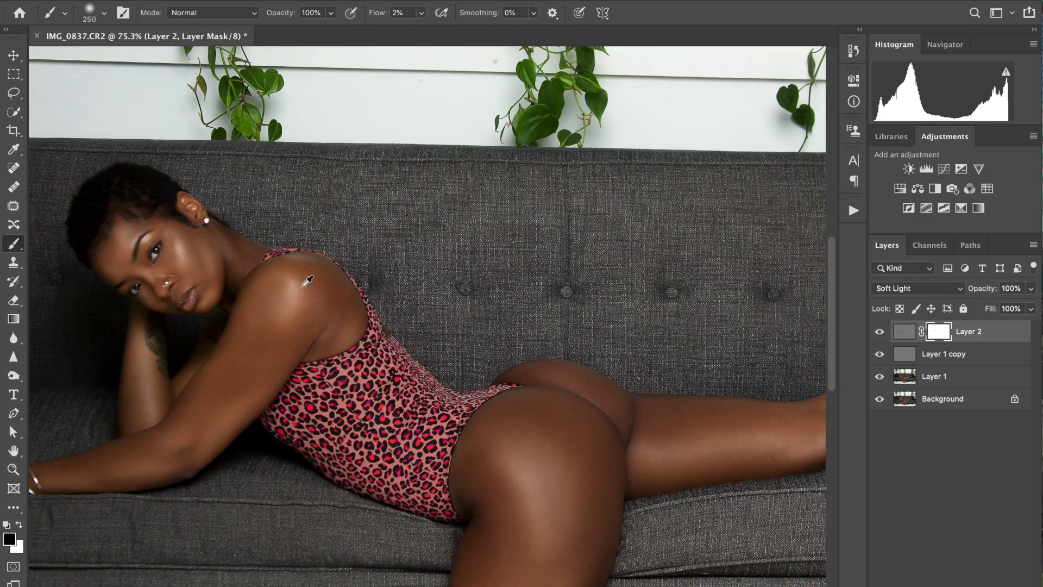
pyautogui.press('[')
pyautogui.press('[')
pyautogui.press('[')
pyautogui.keyDown('shift'); pyautogui.click(959, 377); pyautogui.keyUp('shift')
pyautogui.hotkey('ctrl', 'e')
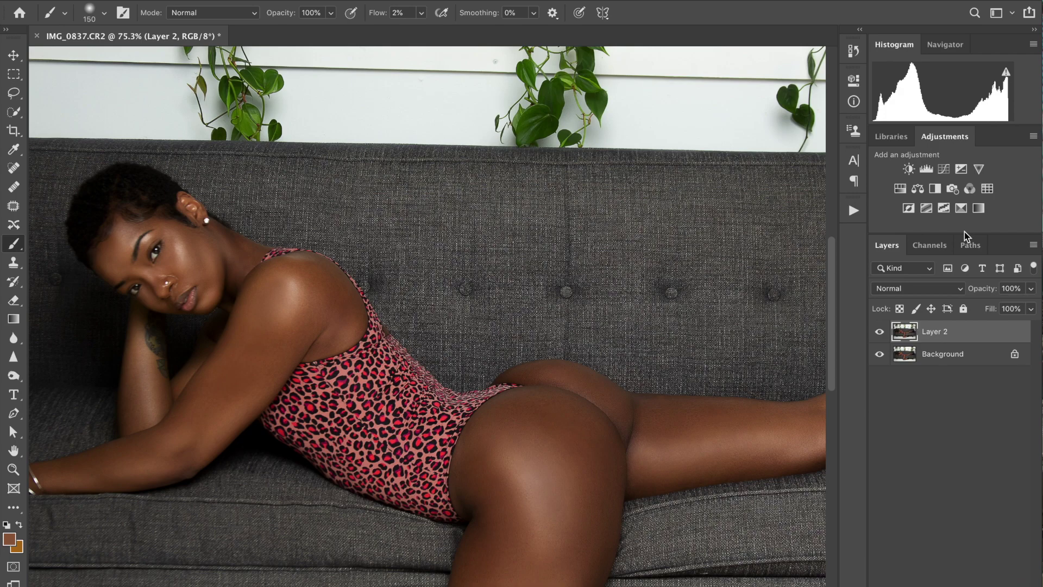
# Step: Add a darkening Curves adjustment with a point at input 225, output 197, and invert its mask to black
pyautogui.click(944, 169)
pyautogui.moveTo(803, 169); pyautogui.dragTo(803, 179)
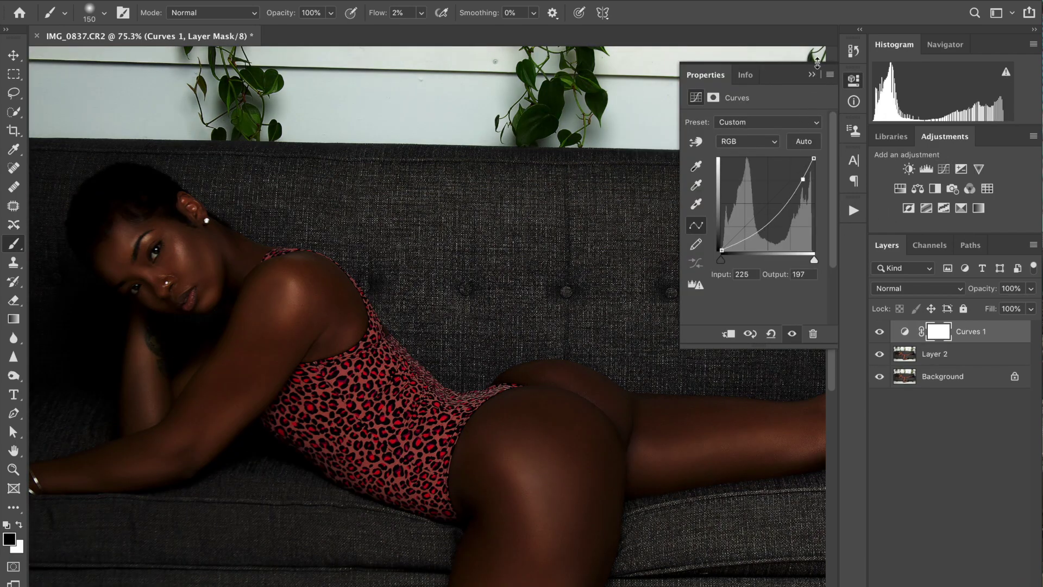
pyautogui.click(808, 81)
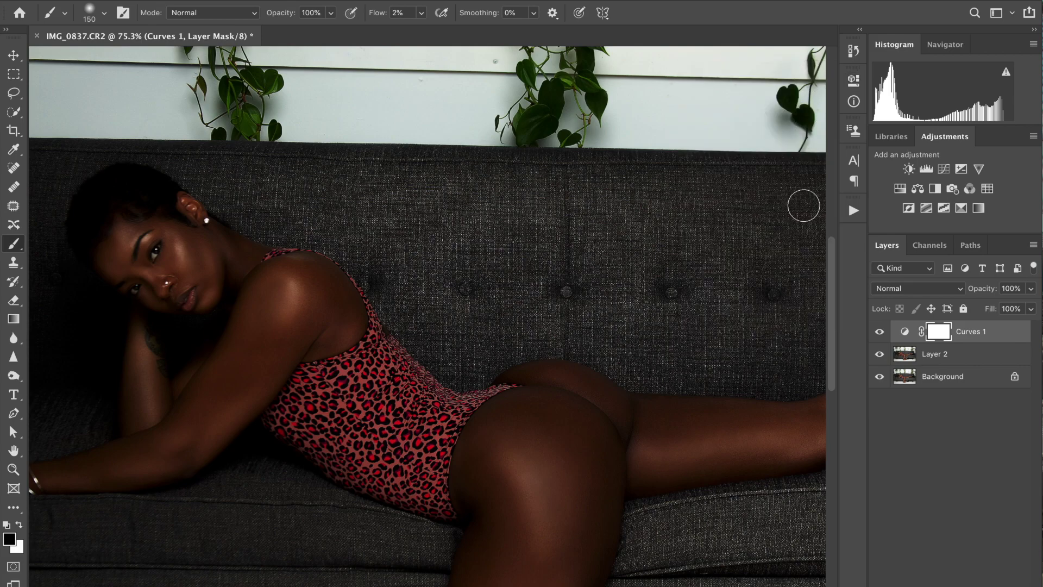
pyautogui.hotkey('ctrl', 'i')
# Step: Paint white at 2% flow with a 400-pixel brush on the Curves mask over the shoulder, arm, face and thigh
pyautogui.press(']')
pyautogui.press('x')
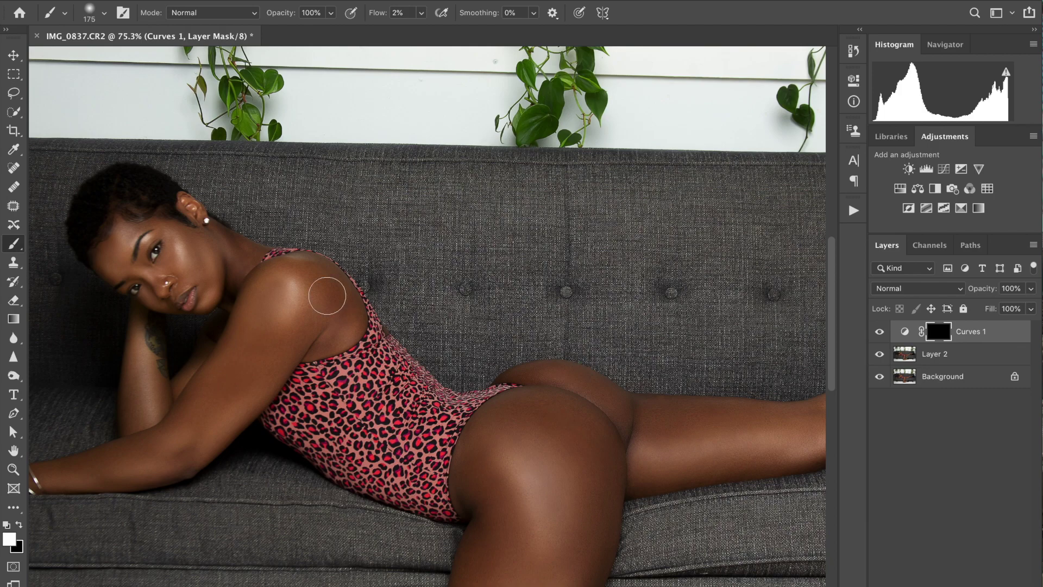
pyautogui.press(']')
pyautogui.press(']')
pyautogui.press(']')
pyautogui.press(']')
pyautogui.moveTo(314, 275)
pyautogui.mouseDown()
pyautogui.moveTo(261, 278)
pyautogui.moveTo(248, 326)
pyautogui.moveTo(263, 288)
pyautogui.mouseUp()
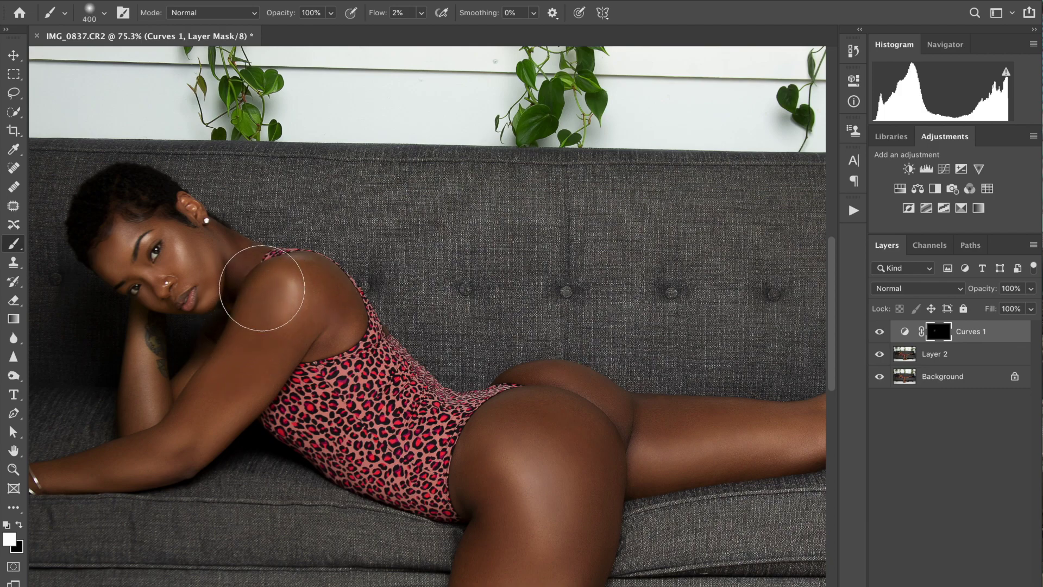
pyautogui.moveTo(170, 449)
pyautogui.mouseDown()
pyautogui.moveTo(183, 431)
pyautogui.moveTo(184, 452)
pyautogui.moveTo(220, 431)
pyautogui.moveTo(220, 449)
pyautogui.moveTo(150, 424)
pyautogui.moveTo(144, 337)
pyautogui.moveTo(141, 399)
pyautogui.mouseUp()
pyautogui.moveTo(225, 283)
pyautogui.mouseDown()
pyautogui.moveTo(188, 227)
pyautogui.moveTo(199, 259)
pyautogui.moveTo(135, 227)
pyautogui.moveTo(104, 288)
pyautogui.moveTo(116, 236)
pyautogui.mouseUp()
pyautogui.moveTo(540, 445)
pyautogui.mouseDown()
pyautogui.moveTo(521, 407)
pyautogui.moveTo(571, 512)
pyautogui.mouseUp()
pyautogui.hotkey('ctrl', '0')
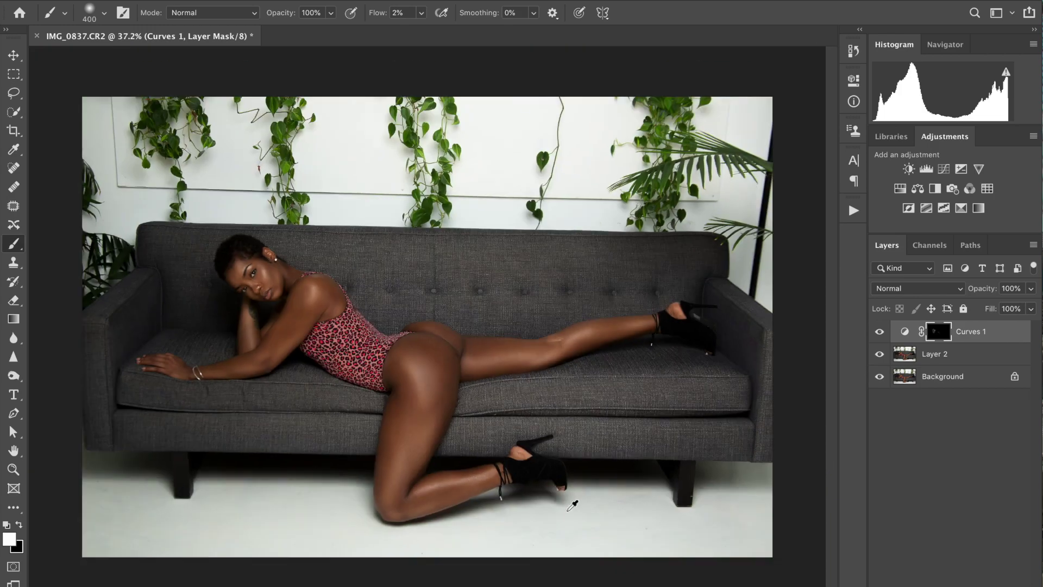
# Step: Enlarge the brush to 900 pixels and paint white at 2% flow on the Curves 1 mask over the legs and sofa
pyautogui.press(']')
pyautogui.press(']')
pyautogui.press(']')
pyautogui.press(']')
pyautogui.press(']')
pyautogui.moveTo(401, 489)
pyautogui.mouseDown()
pyautogui.moveTo(399, 416)
pyautogui.moveTo(425, 405)
pyautogui.moveTo(448, 439)
pyautogui.moveTo(456, 428)
pyautogui.moveTo(440, 408)
pyautogui.moveTo(392, 434)
pyautogui.moveTo(404, 497)
pyautogui.moveTo(416, 469)
pyautogui.moveTo(485, 459)
pyautogui.moveTo(532, 358)
pyautogui.moveTo(479, 376)
pyautogui.moveTo(581, 340)
pyautogui.moveTo(503, 355)
pyautogui.moveTo(586, 329)
pyautogui.mouseUp()
pyautogui.moveTo(595, 270)
pyautogui.mouseDown()
pyautogui.moveTo(492, 250)
pyautogui.moveTo(394, 278)
pyautogui.moveTo(420, 298)
pyautogui.mouseUp()
pyautogui.moveTo(384, 267)
pyautogui.mouseDown()
pyautogui.moveTo(628, 268)
pyautogui.moveTo(532, 405)
pyautogui.moveTo(780, 394)
pyautogui.mouseUp()
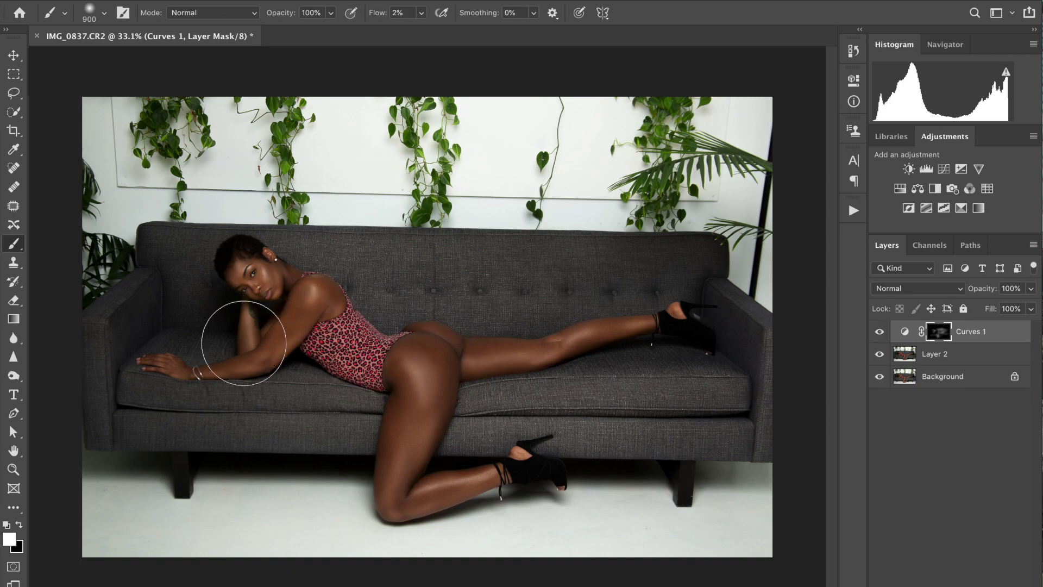
# Step: Compare the image with the Curves 1 adjustment hidden and shown
pyautogui.click(879, 333)
pyautogui.click(878, 332)
pyautogui.click(879, 332)
pyautogui.click(878, 333)
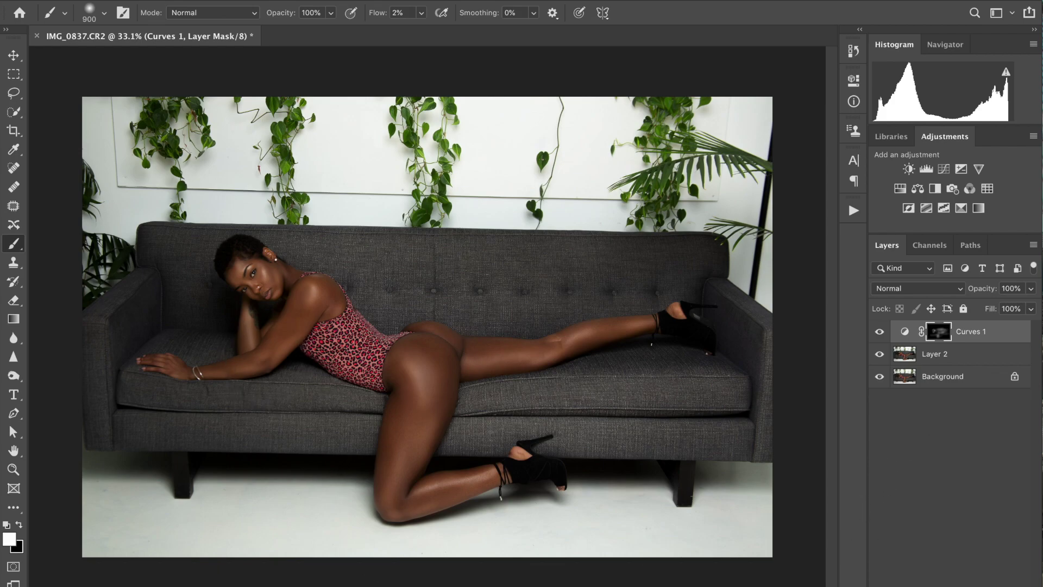
# Step: Add a second Curves adjustment and raise its Red channel with points 34 to 44, 86 to 94 and 177 to 187
pyautogui.click(943, 171)
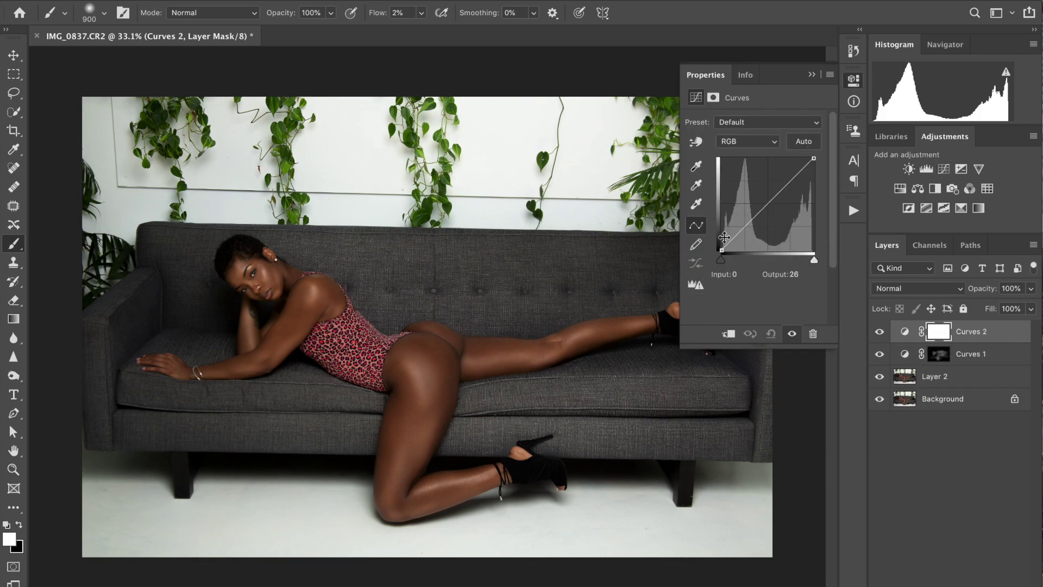
pyautogui.click(761, 142)
pyautogui.click(742, 154)
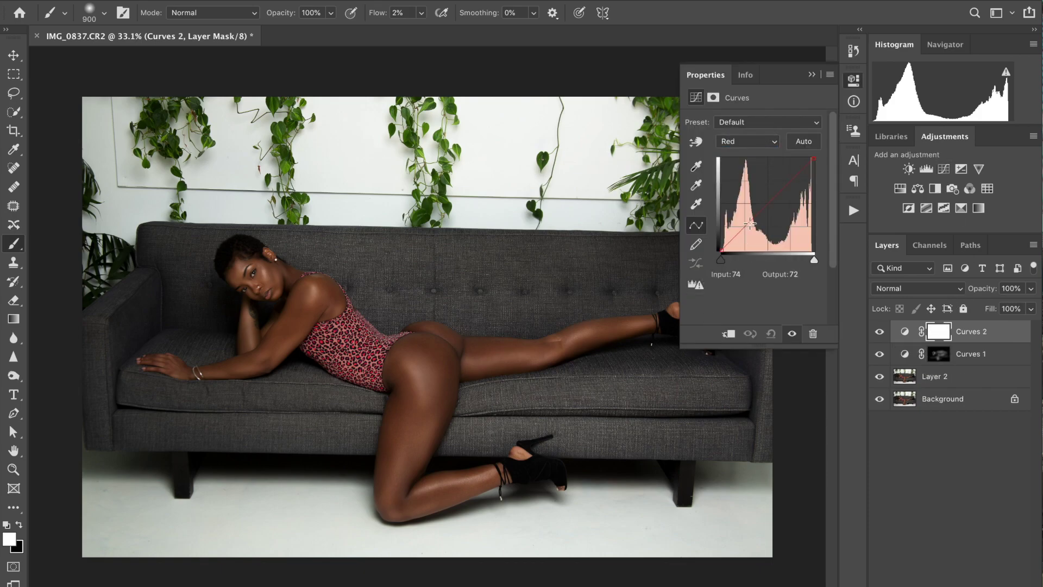
pyautogui.click(735, 235)
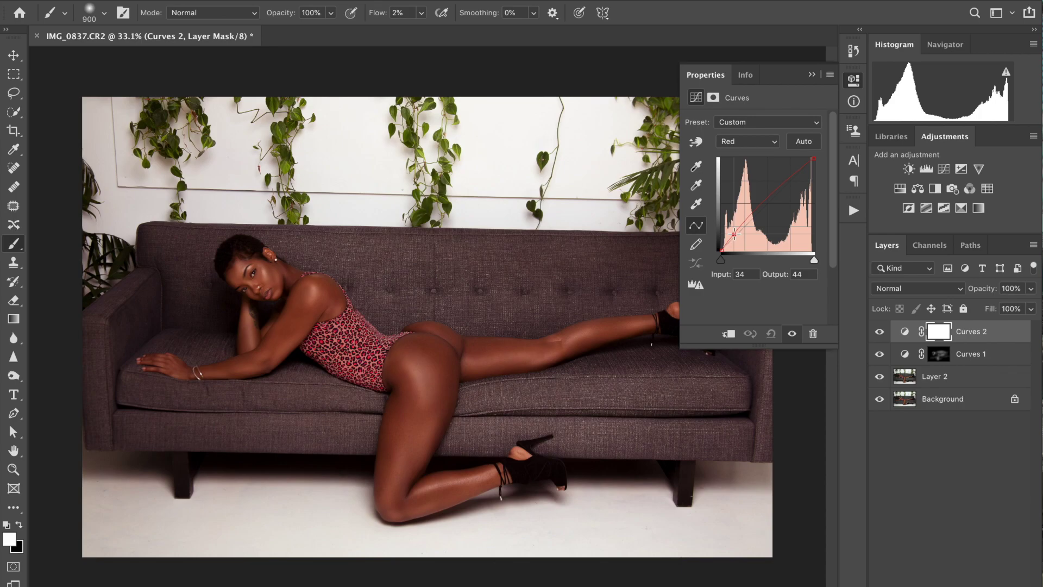
pyautogui.moveTo(753, 216); pyautogui.dragTo(754, 217)
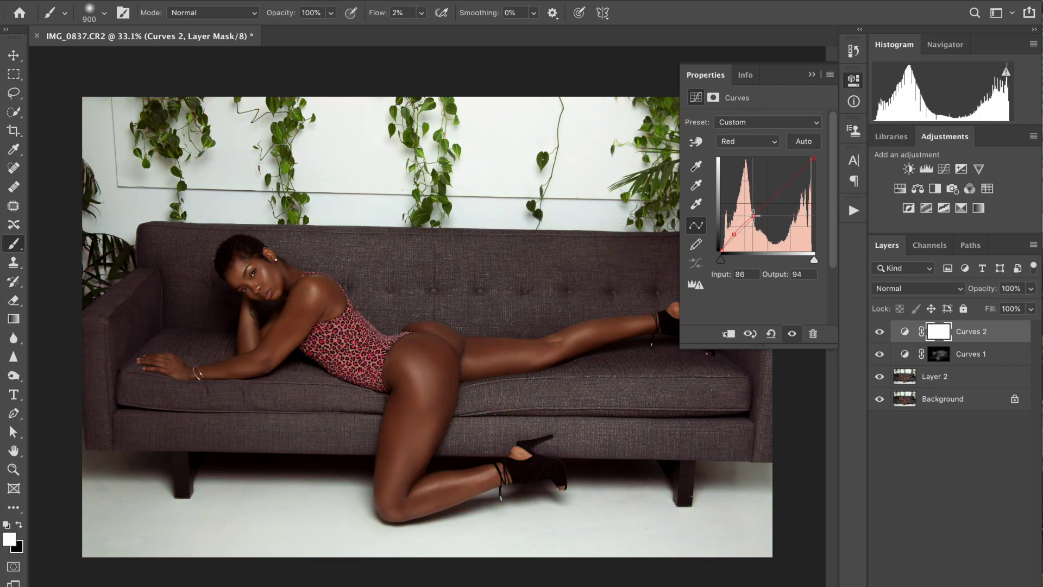
pyautogui.moveTo(785, 188); pyautogui.dragTo(786, 183)
# Step: Shape the Green channel curve with points at input 38, output 42; input 90, output 94; and input 203, output 205
pyautogui.click(775, 144)
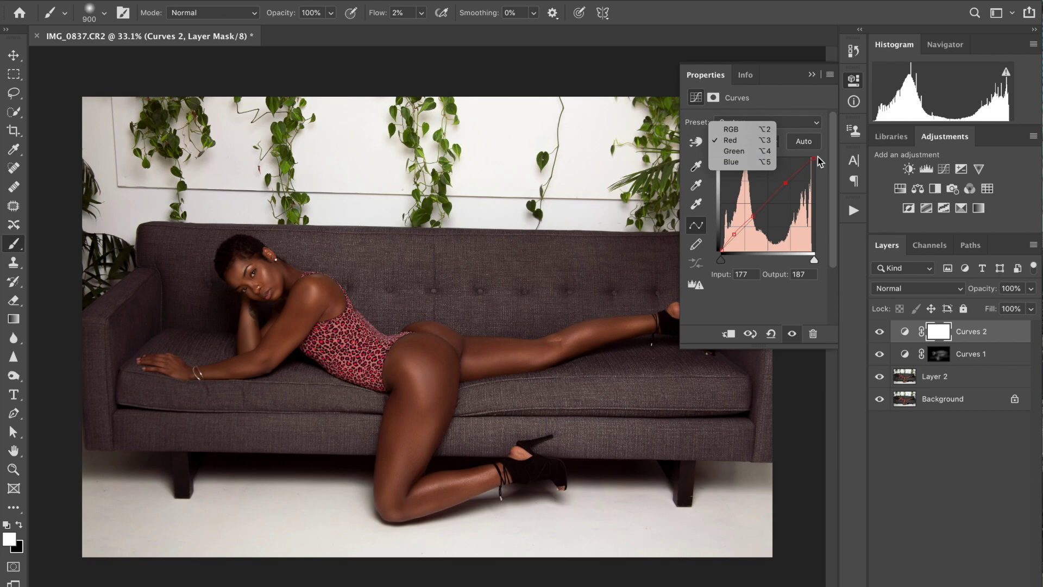
pyautogui.click(740, 151)
pyautogui.moveTo(737, 235); pyautogui.dragTo(735, 234)
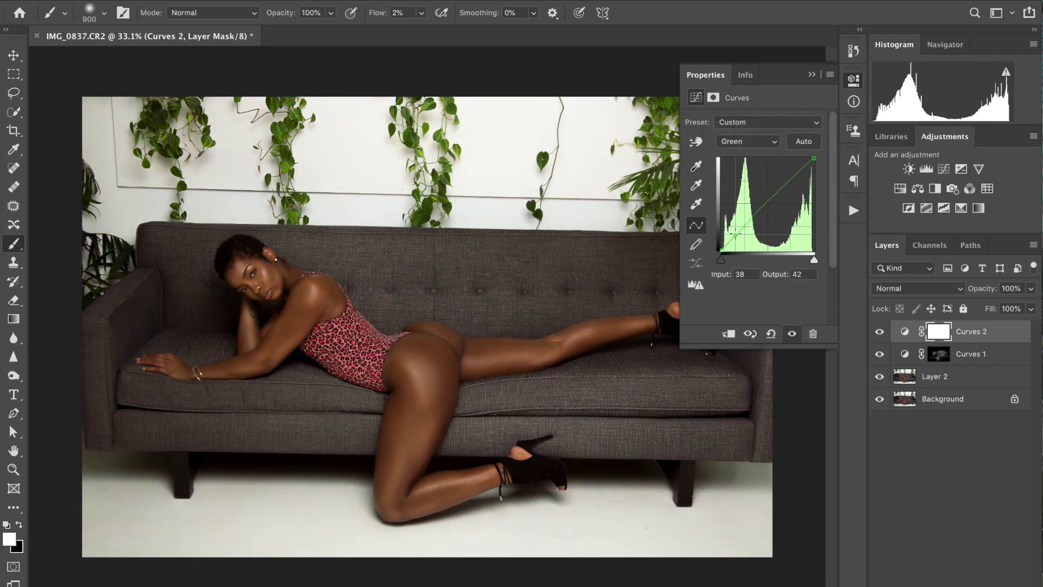
pyautogui.moveTo(755, 217); pyautogui.dragTo(755, 216)
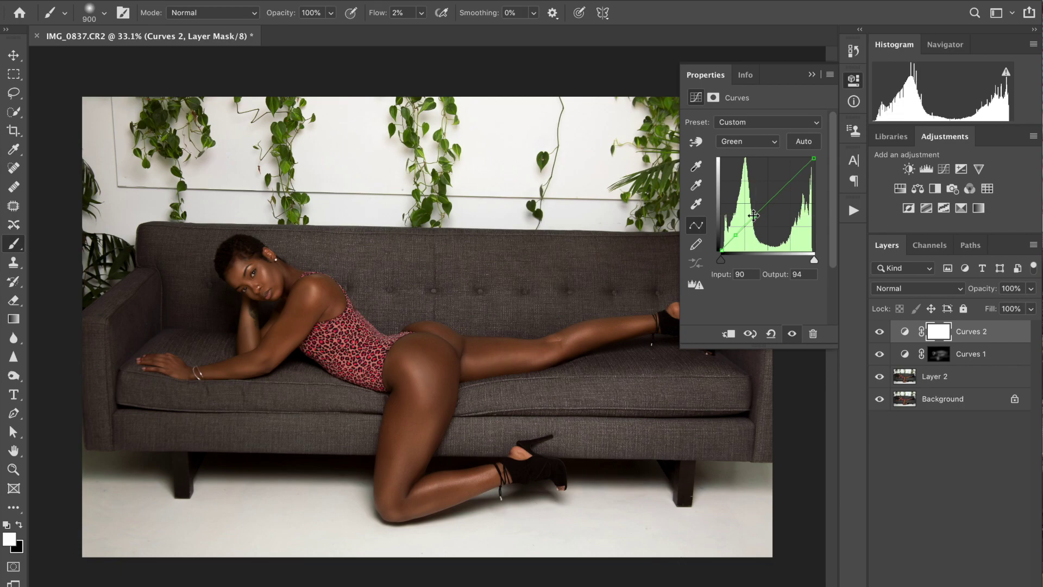
pyautogui.click(801, 170)
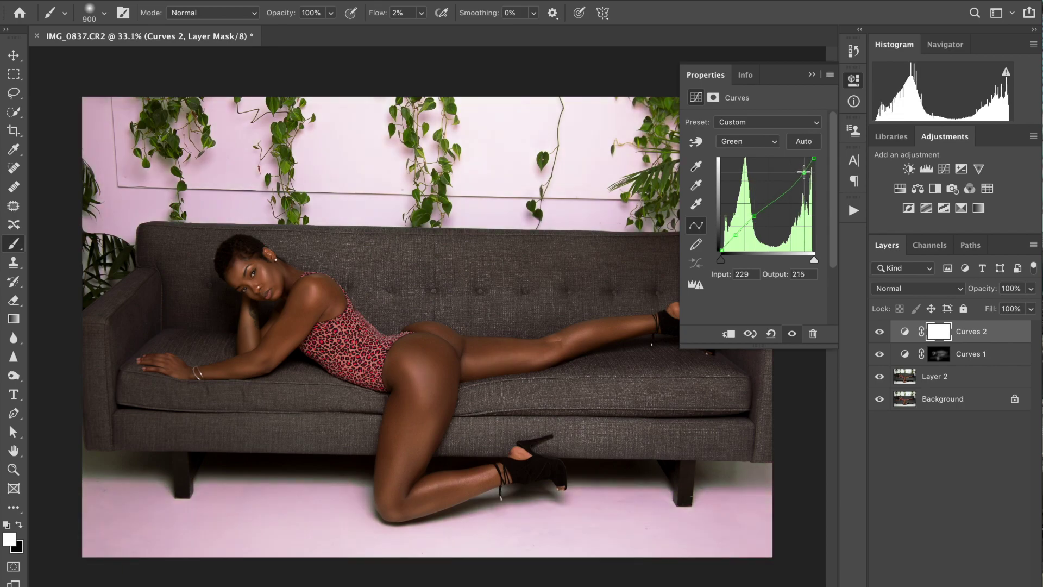
pyautogui.moveTo(800, 169)
pyautogui.mouseDown()
pyautogui.moveTo(798, 185)
pyautogui.moveTo(795, 176)
pyautogui.mouseUp()
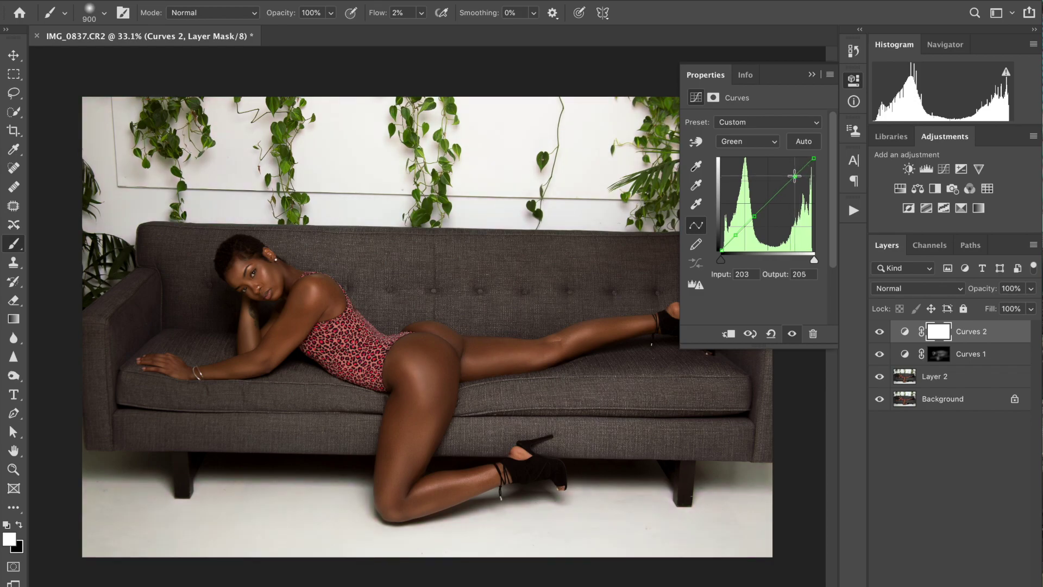
# Step: Shape the Blue channel curve with a midtone point, a highlight point 219 to 223 and a shadow point 40 to 42
pyautogui.click(769, 141)
pyautogui.click(755, 154)
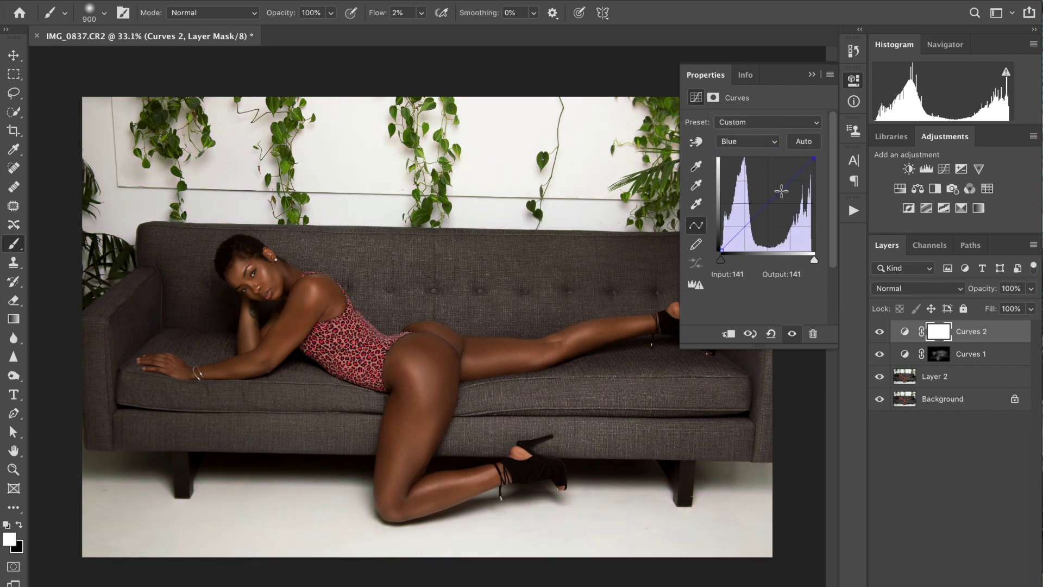
pyautogui.click(770, 202)
pyautogui.moveTo(801, 170); pyautogui.dragTo(801, 169)
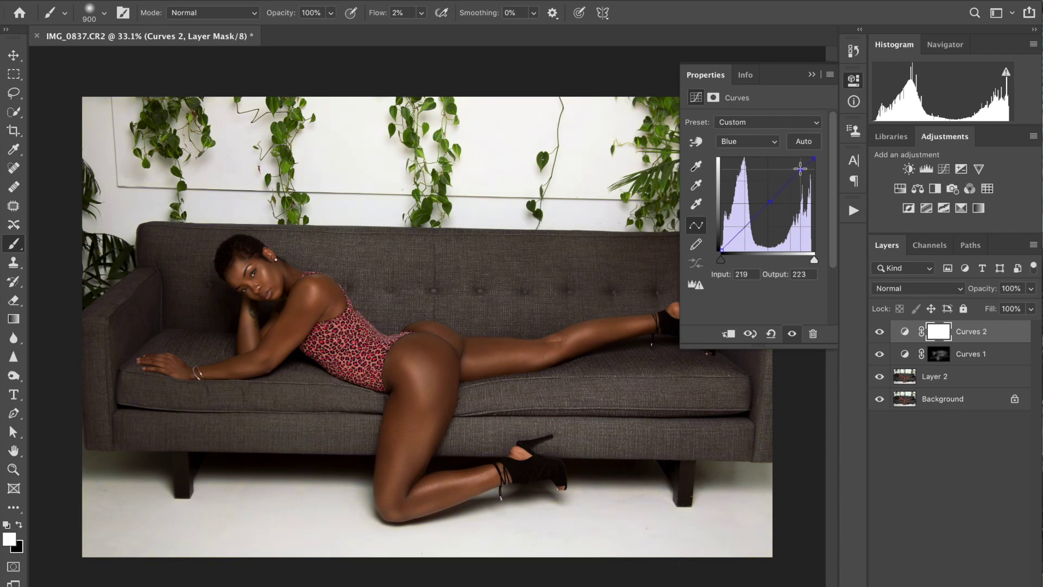
pyautogui.click(737, 236)
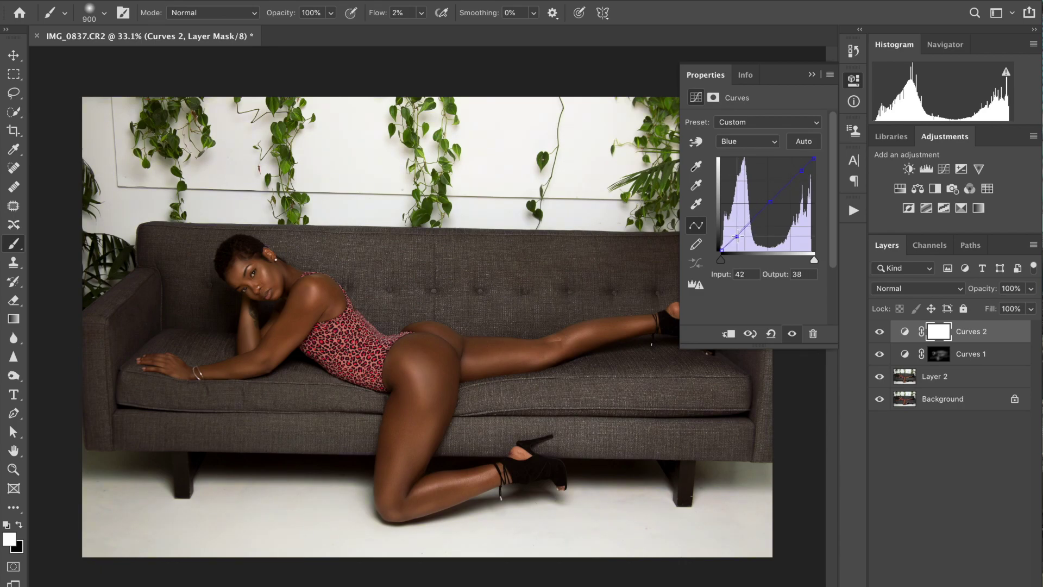
pyautogui.moveTo(737, 236); pyautogui.dragTo(736, 234)
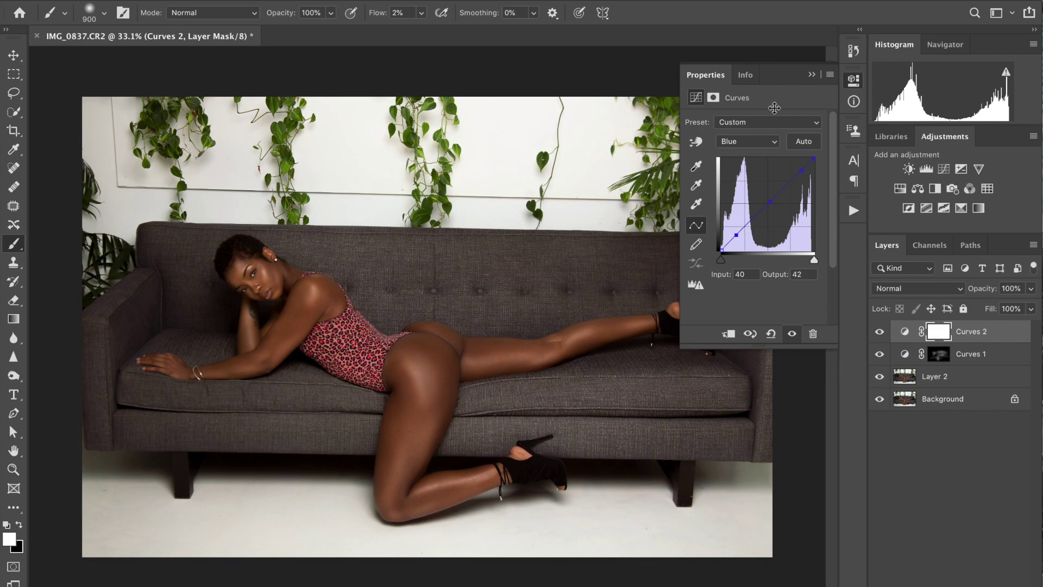
# Step: Close the curve settings and compare the image with Curves 2 hidden and shown
pyautogui.click(812, 76)
pyautogui.click(880, 332)
pyautogui.click(881, 333)
pyautogui.click(880, 333)
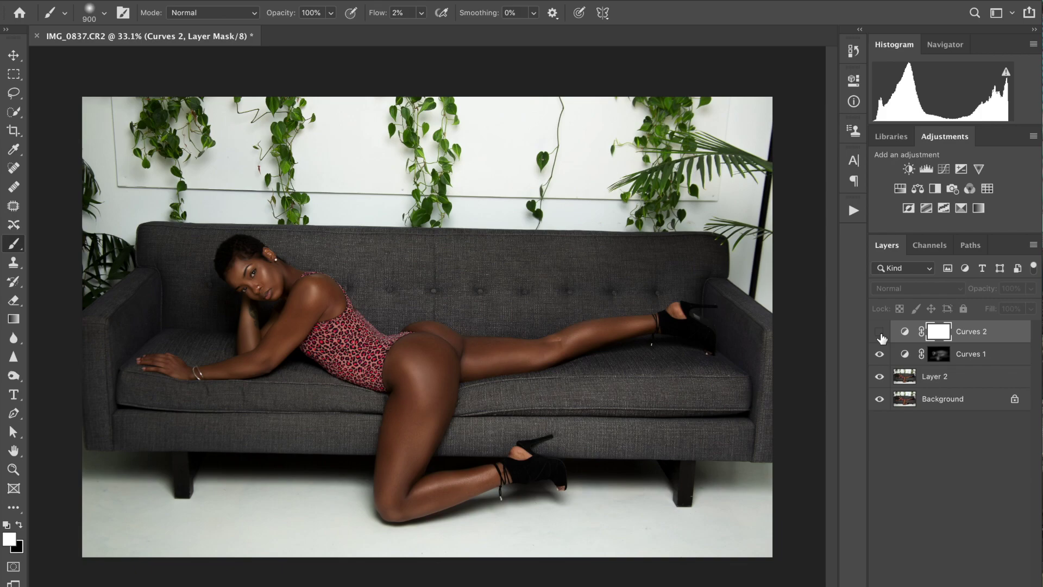
pyautogui.click(880, 332)
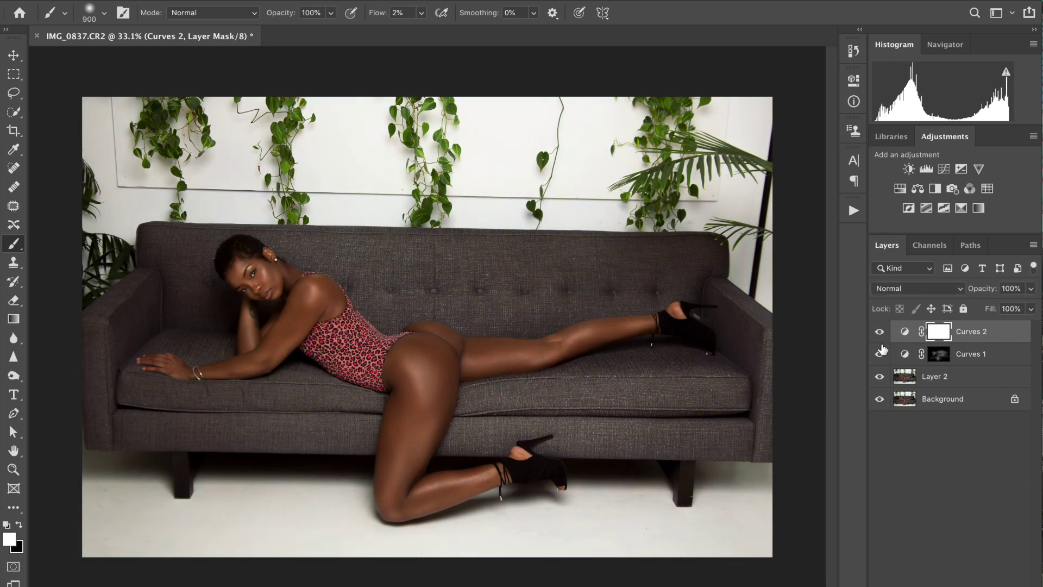
# Step: Set the Curves 2 layer to Soft Light blending at 34% opacity
pyautogui.click(901, 290)
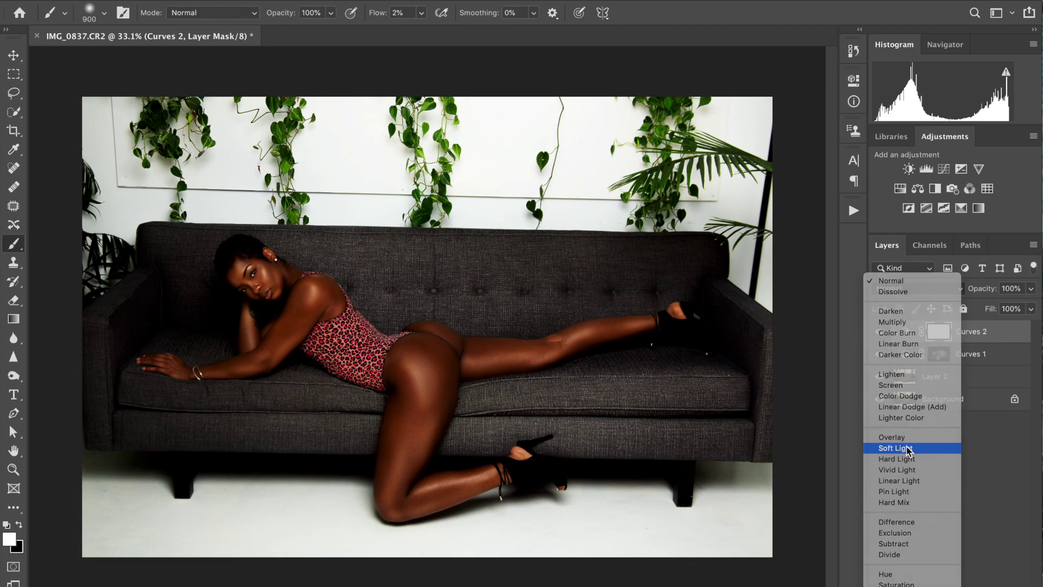
pyautogui.click(909, 448)
pyautogui.click(1031, 289)
pyautogui.moveTo(1032, 306); pyautogui.dragTo(992, 308)
# Step: Compare the image with and without the Soft Light Curves 2 layer
pyautogui.click(879, 333)
pyautogui.click(879, 333)
pyautogui.click(879, 333)
pyautogui.click(879, 333)
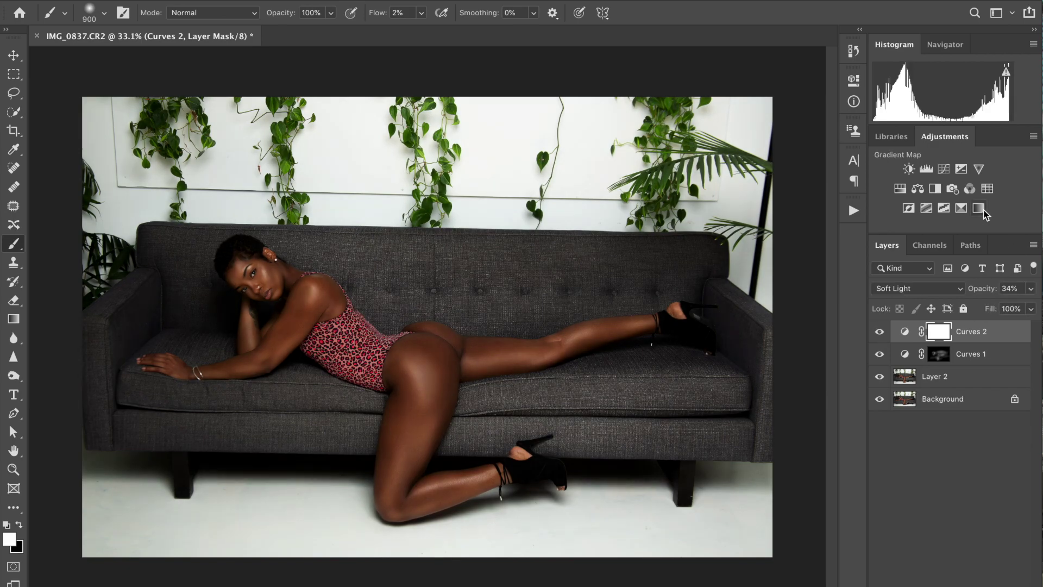
# Step: Add a Gradient Map adjustment above Curves 2 and base it on the Black, White preset
pyautogui.click(978, 209)
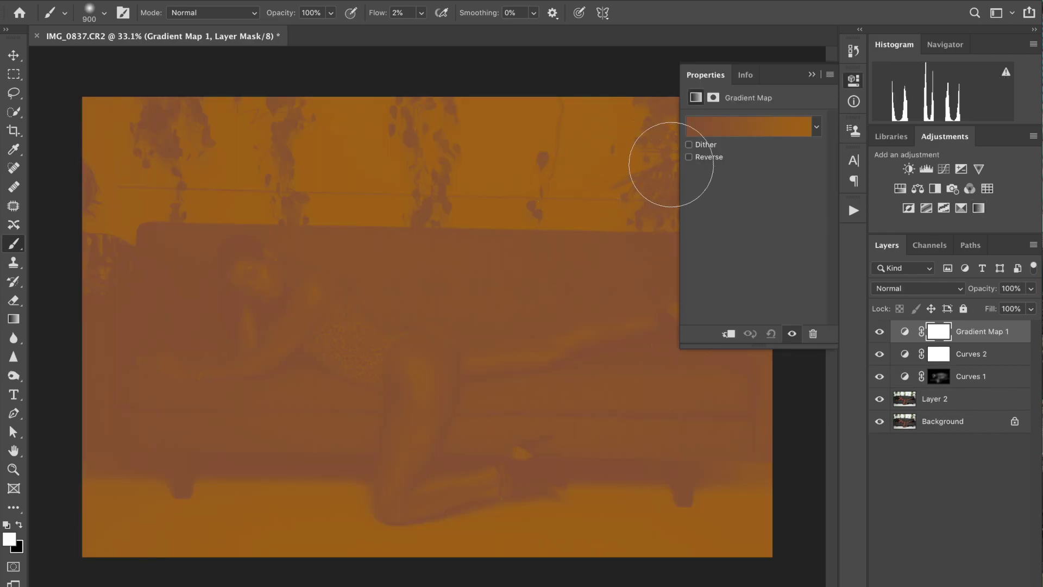
pyautogui.click(716, 135)
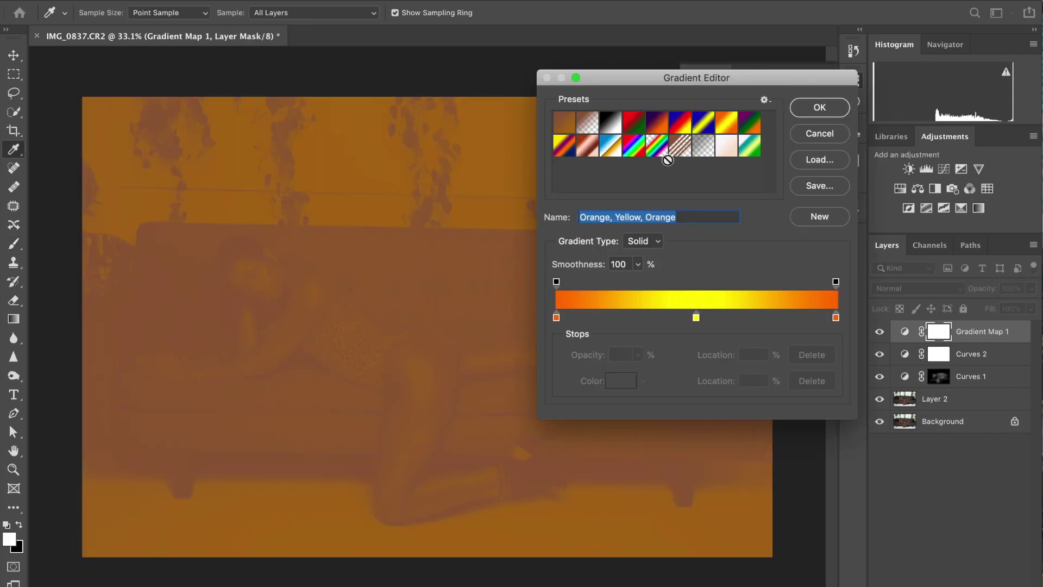
pyautogui.click(611, 126)
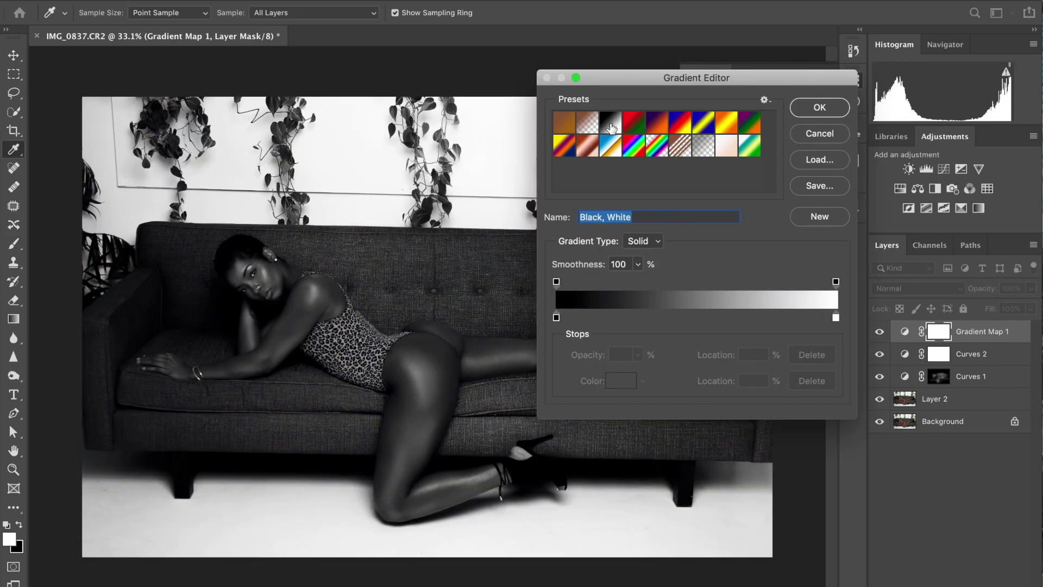
# Step: Recolour the gradient's black stop to dark orange-brown 6b3302 and save the gradient as a new preset
pyautogui.click(555, 317)
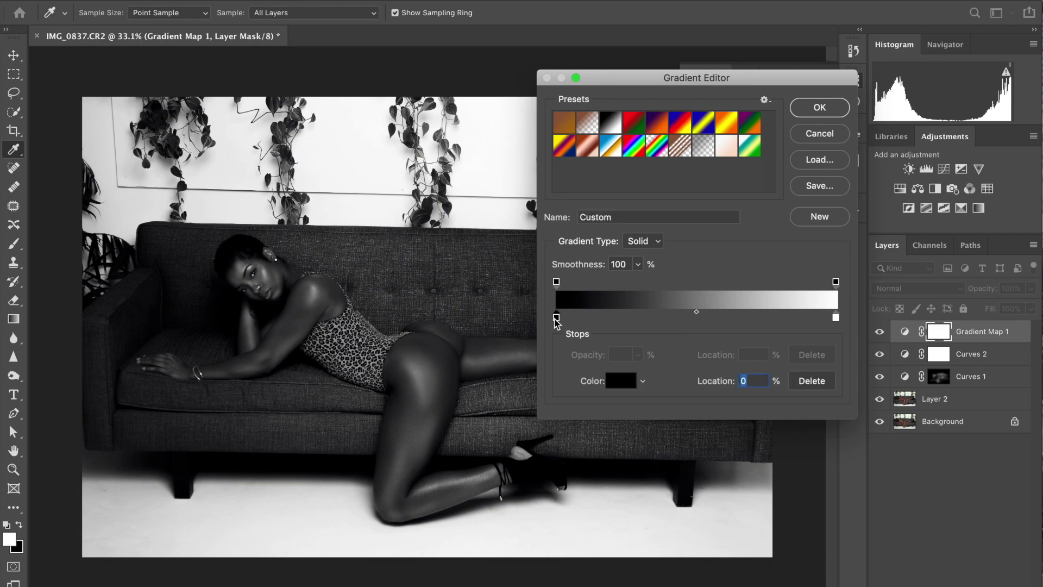
pyautogui.click(620, 380)
pyautogui.moveTo(649, 369); pyautogui.dragTo(683, 364)
pyautogui.click(822, 393)
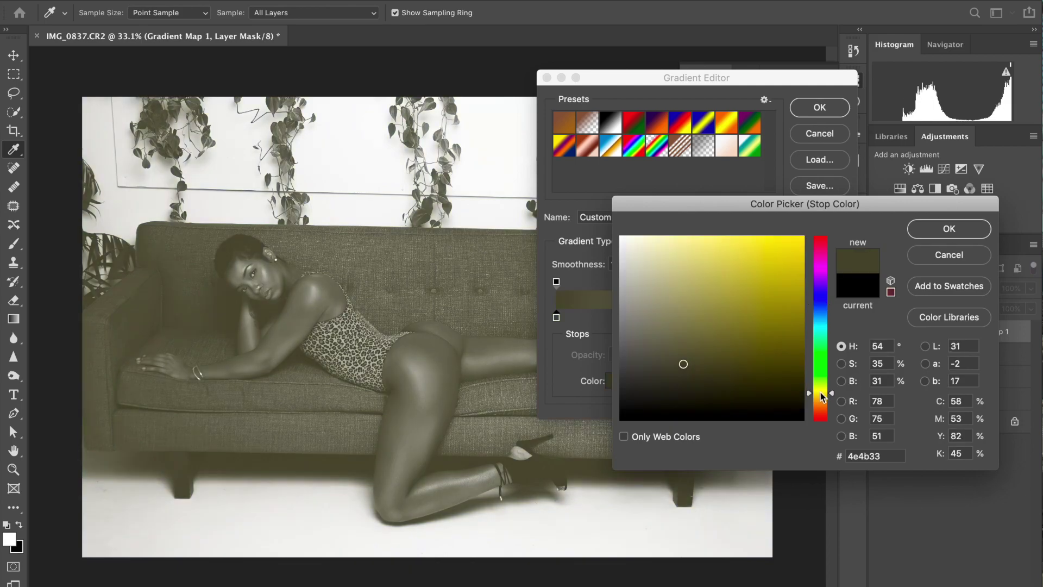
pyautogui.moveTo(822, 388)
pyautogui.mouseDown()
pyautogui.moveTo(822, 378)
pyautogui.moveTo(824, 405)
pyautogui.moveTo(744, 404)
pyautogui.moveTo(736, 325)
pyautogui.mouseUp()
pyautogui.moveTo(792, 293); pyautogui.dragTo(736, 256)
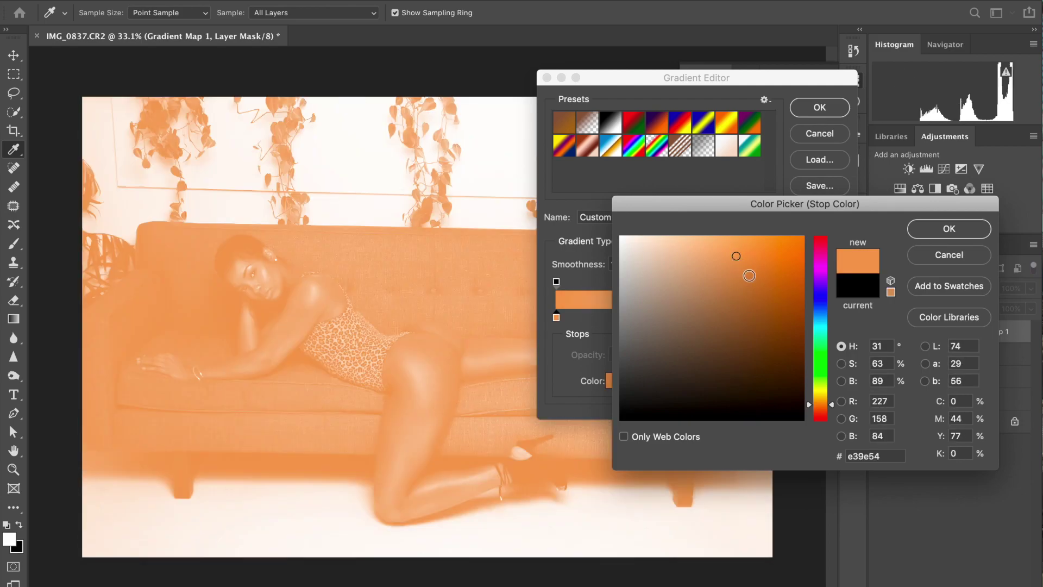
pyautogui.moveTo(820, 326); pyautogui.dragTo(825, 394)
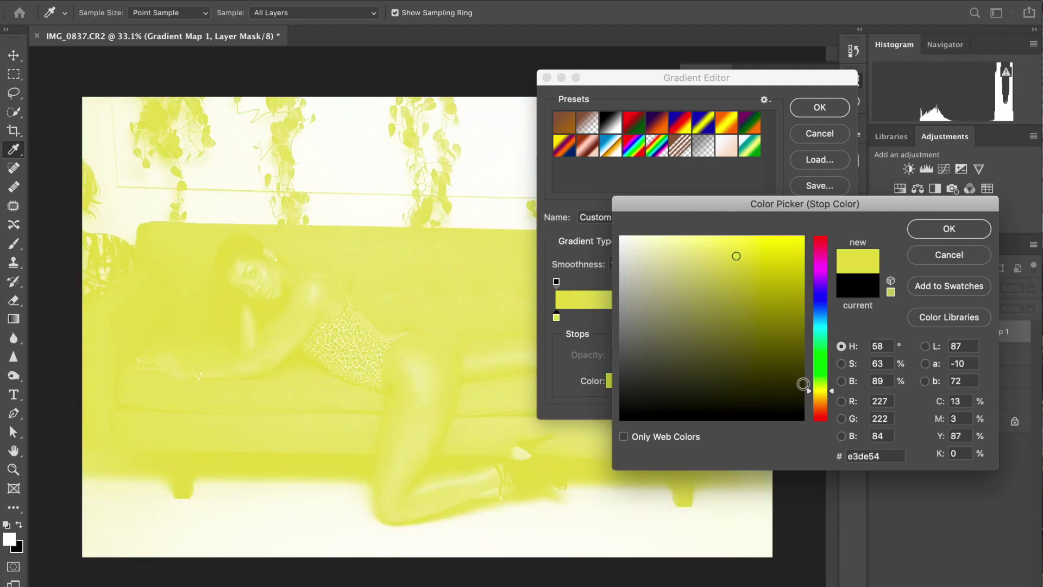
pyautogui.click(760, 321)
pyautogui.moveTo(834, 386); pyautogui.dragTo(832, 394)
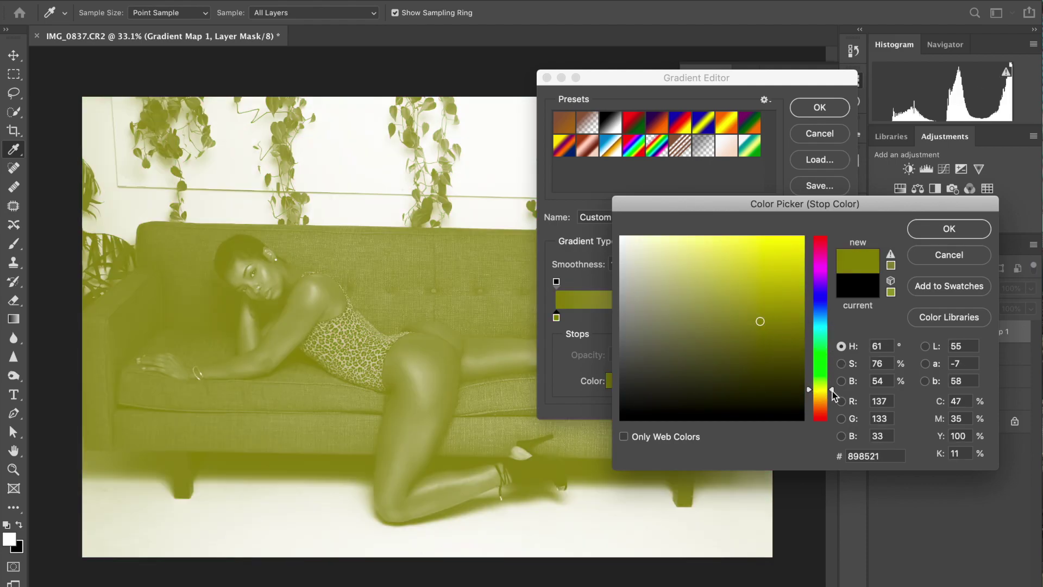
pyautogui.click(738, 337)
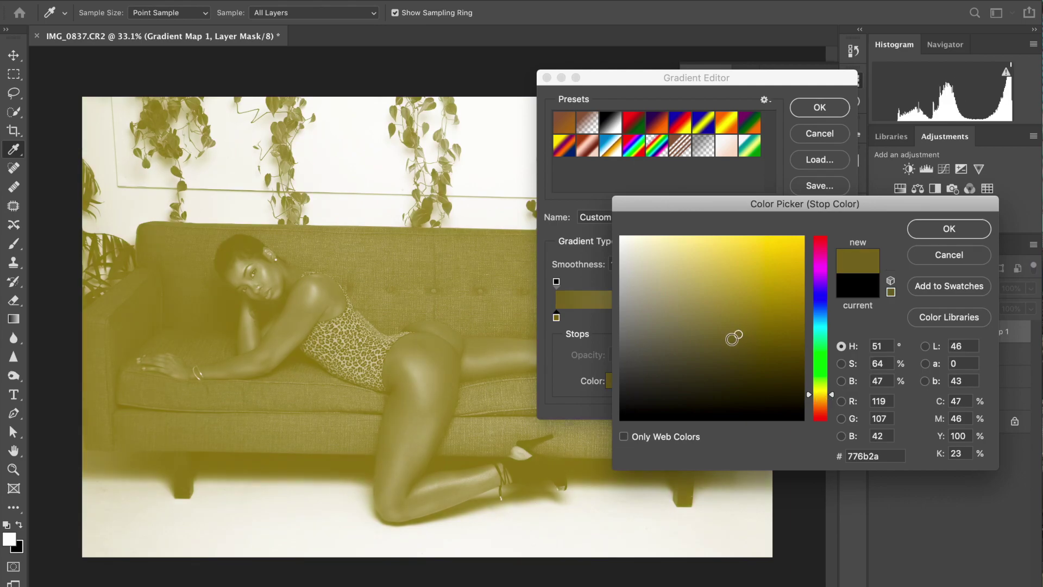
pyautogui.click(722, 319)
pyautogui.moveTo(831, 395); pyautogui.dragTo(829, 407)
pyautogui.moveTo(774, 288)
pyautogui.mouseDown()
pyautogui.moveTo(773, 251)
pyautogui.moveTo(752, 261)
pyautogui.moveTo(799, 300)
pyautogui.moveTo(801, 343)
pyautogui.mouseUp()
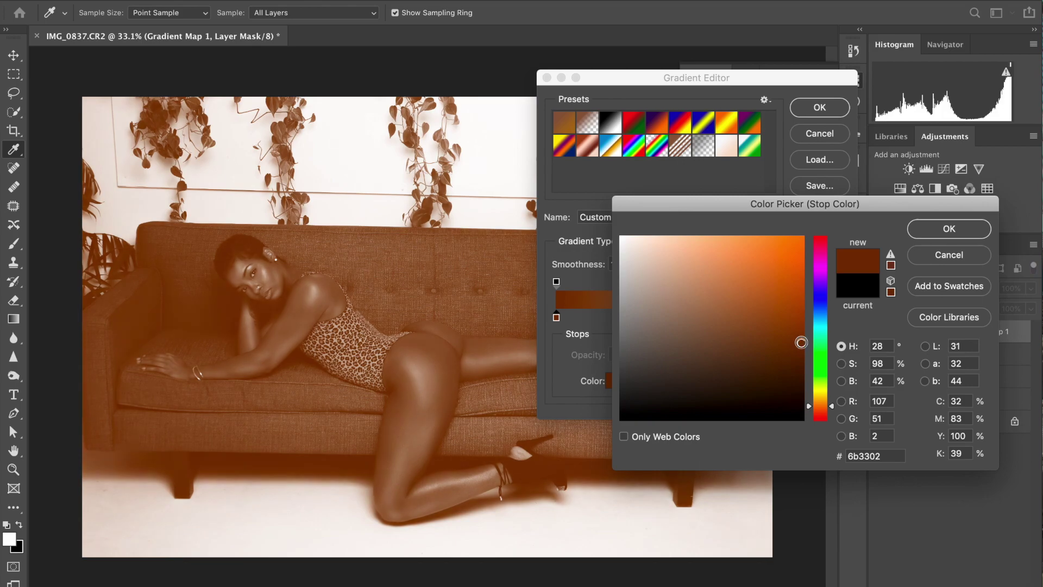
pyautogui.click(948, 229)
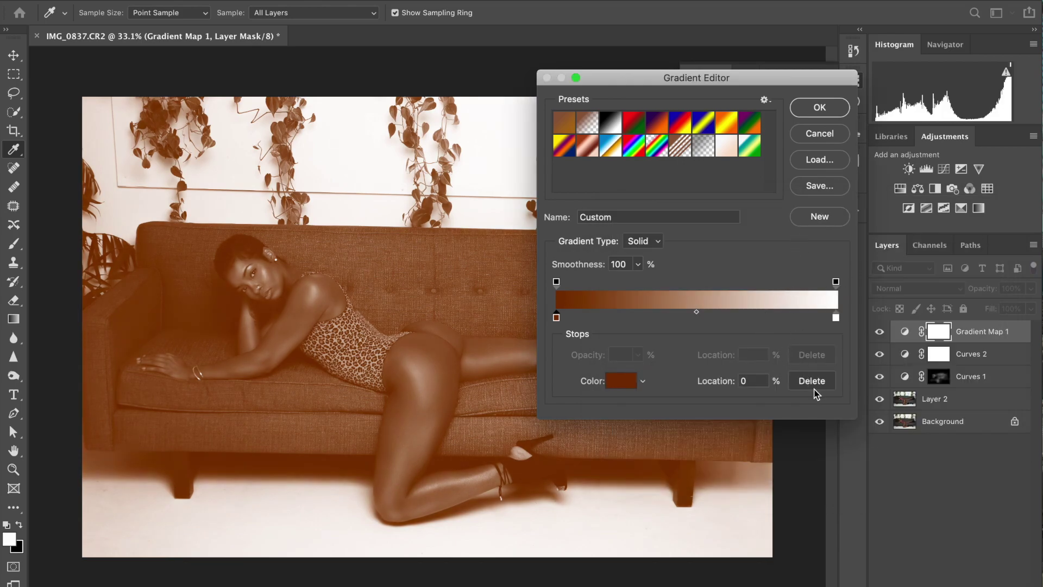
pyautogui.click(831, 216)
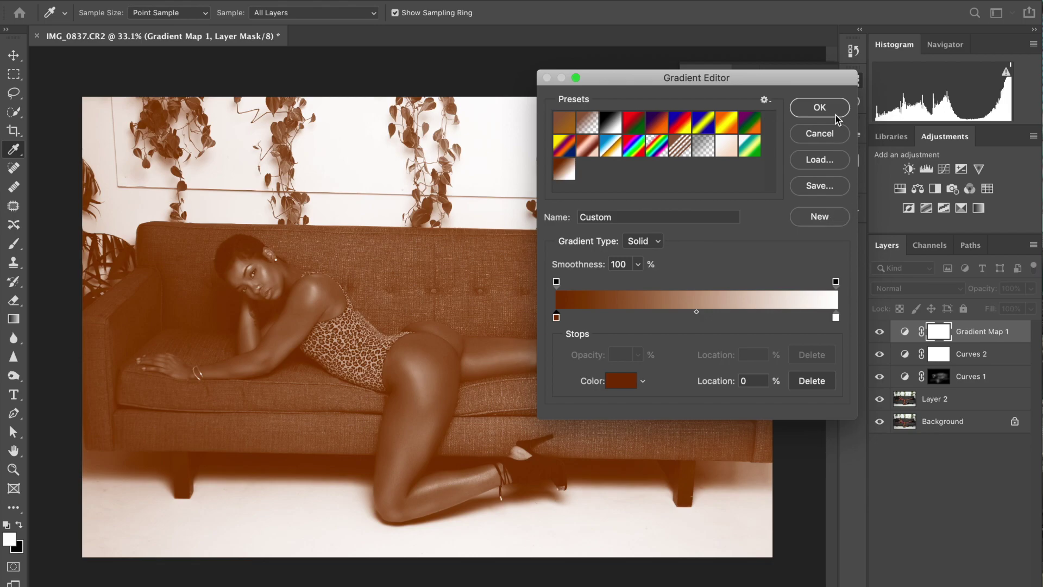
pyautogui.click(820, 108)
# Step: Set the Gradient Map layer to Soft Light blending with 40% opacity and 70% fill
pyautogui.click(909, 287)
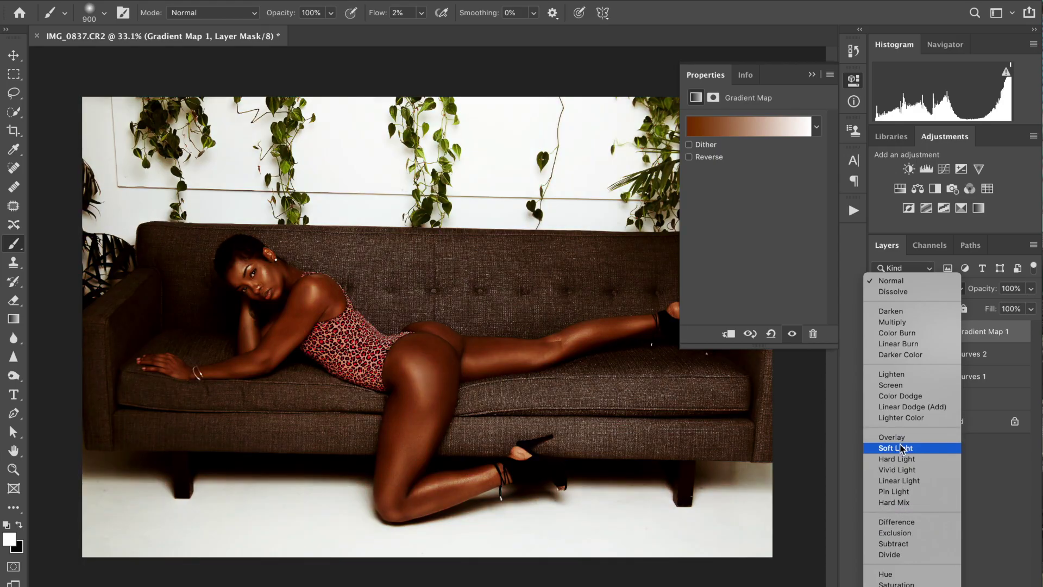
pyautogui.click(900, 447)
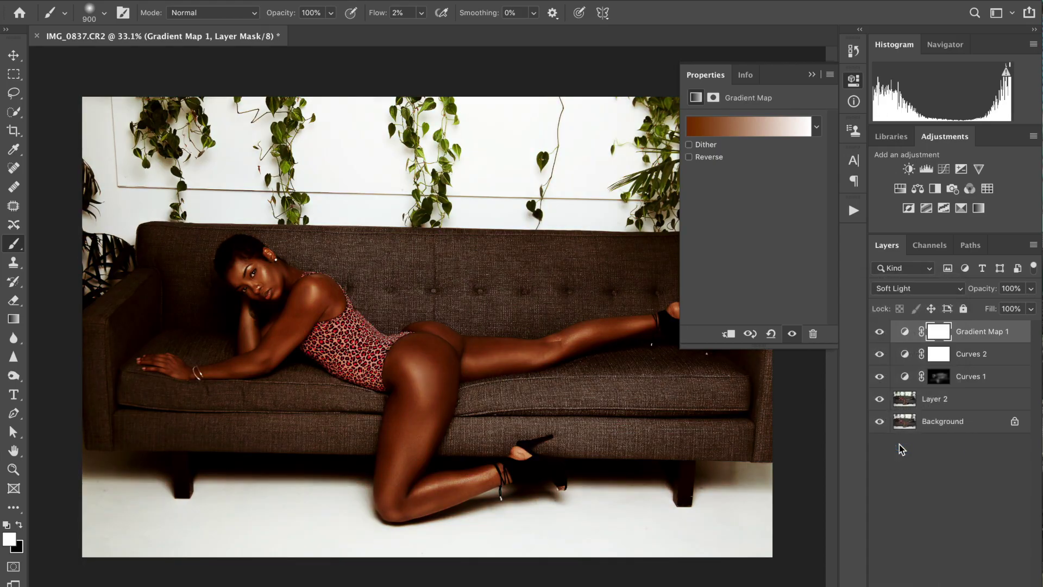
pyautogui.click(1031, 288)
pyautogui.moveTo(1034, 306); pyautogui.dragTo(998, 308)
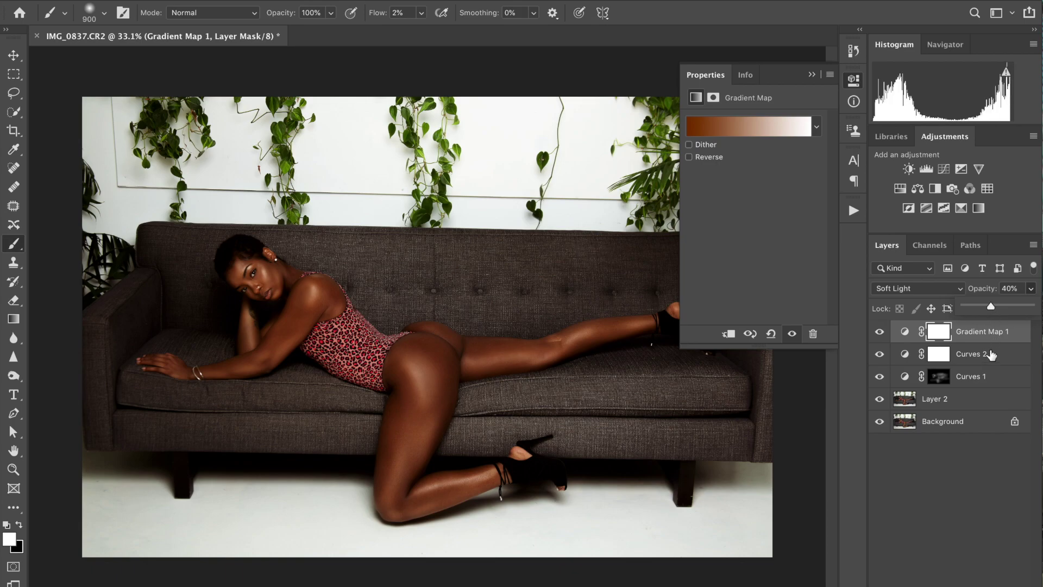
pyautogui.click(1031, 288)
pyautogui.click(1031, 309)
pyautogui.moveTo(1030, 320); pyautogui.dragTo(1018, 328)
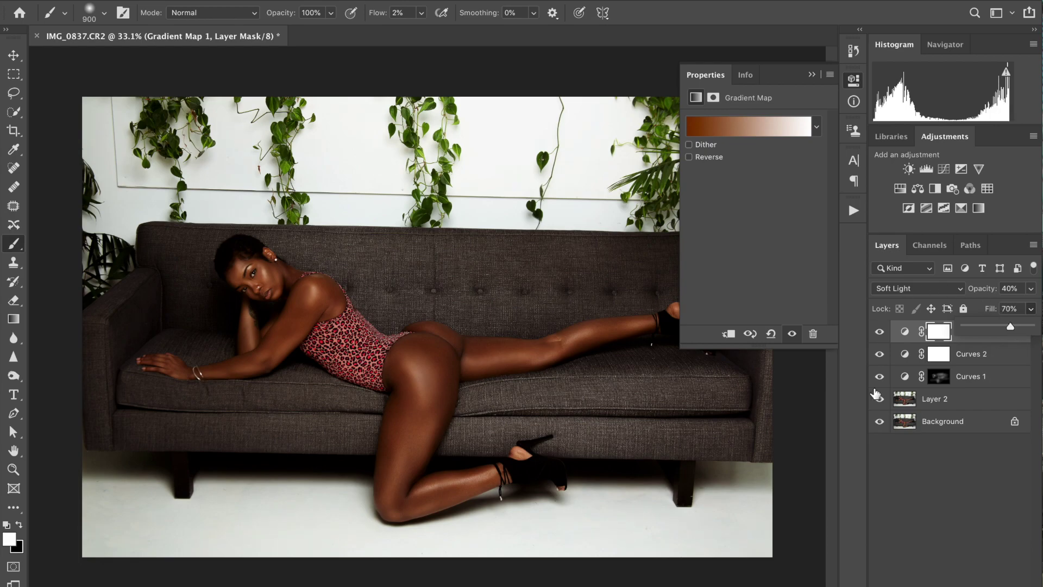
# Step: Compare the image with and without the Gradient Map 1 layer and collapse its properties
pyautogui.click(879, 336)
pyautogui.click(879, 337)
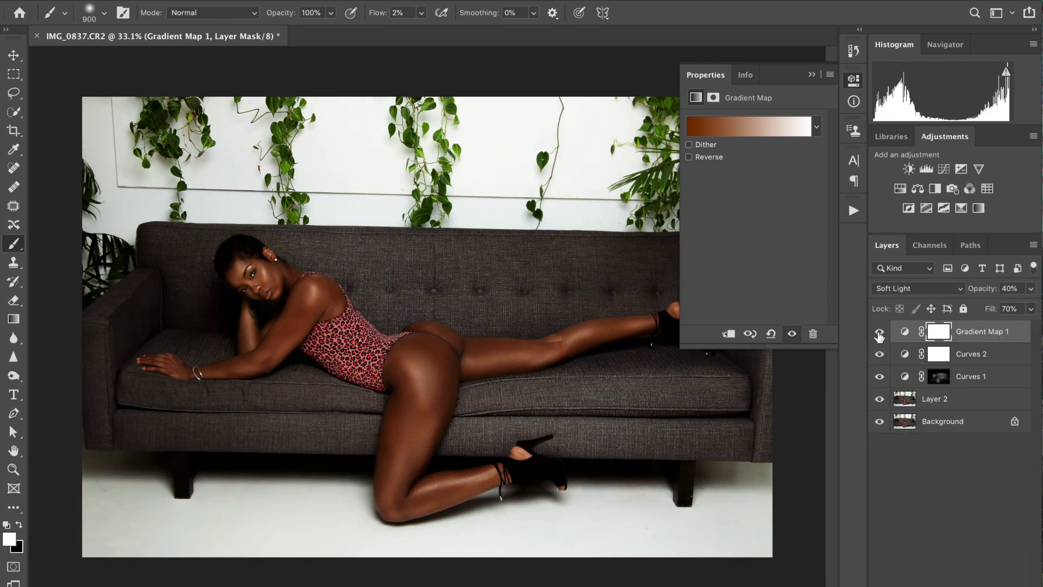
pyautogui.click(879, 337)
pyautogui.click(879, 336)
pyautogui.click(879, 337)
pyautogui.click(879, 337)
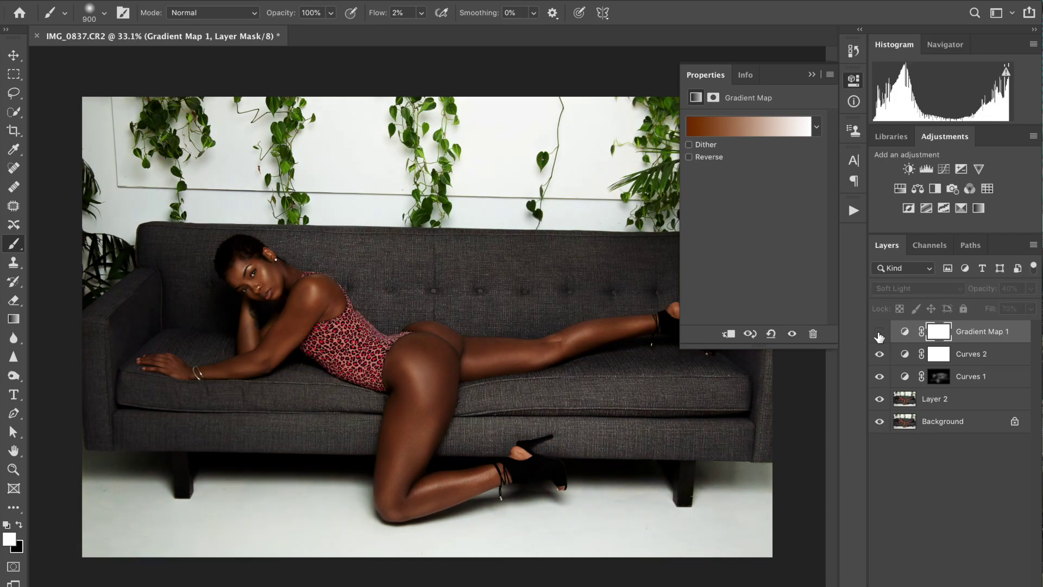
pyautogui.click(879, 337)
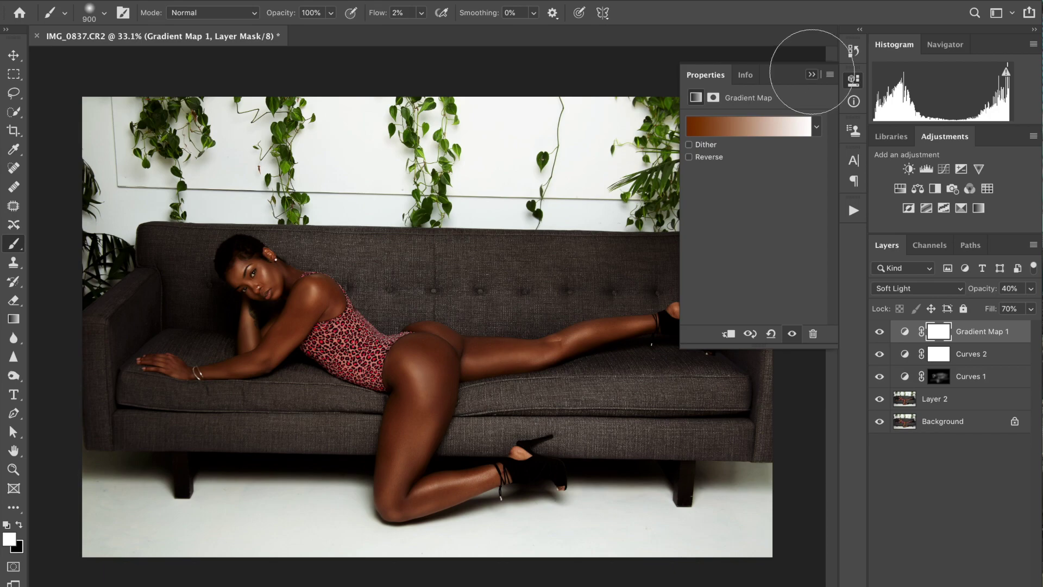
pyautogui.click(812, 74)
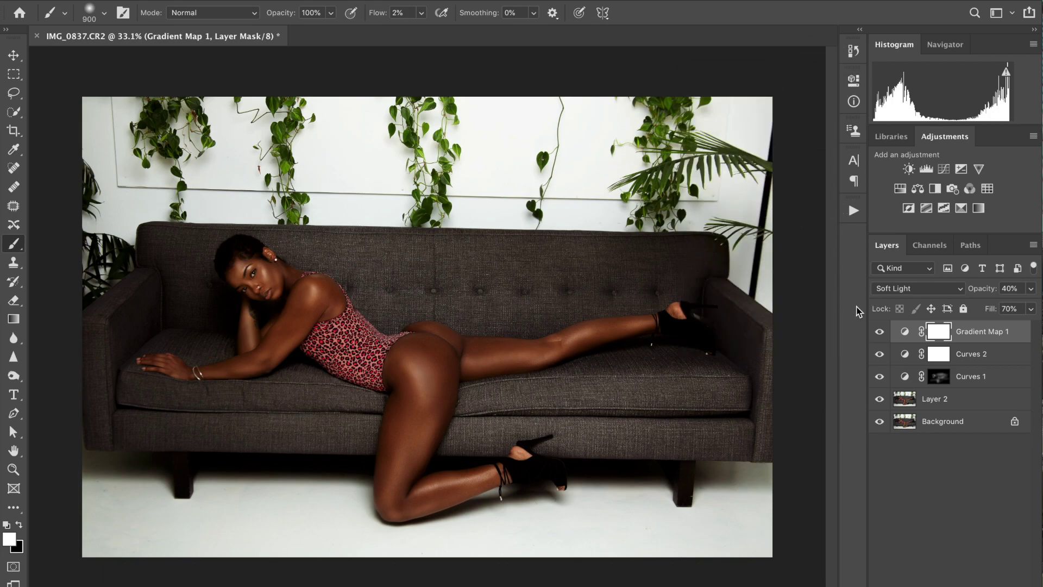
# Step: Merge Gradient Map 1, Curves 2, Curves 1 and Layer 2 into one layer and compare it with the original Background
pyautogui.keyDown('shift'); pyautogui.click(978, 399); pyautogui.keyUp('shift')
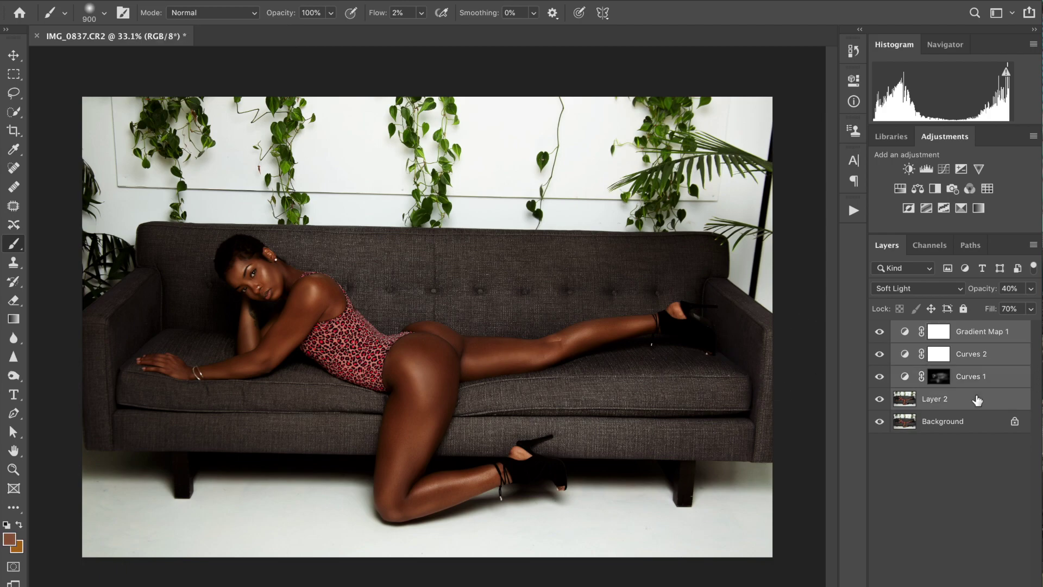
pyautogui.hotkey('ctrl', 'e')
pyautogui.click(879, 332)
pyautogui.click(880, 332)
pyautogui.click(880, 333)
pyautogui.click(879, 333)
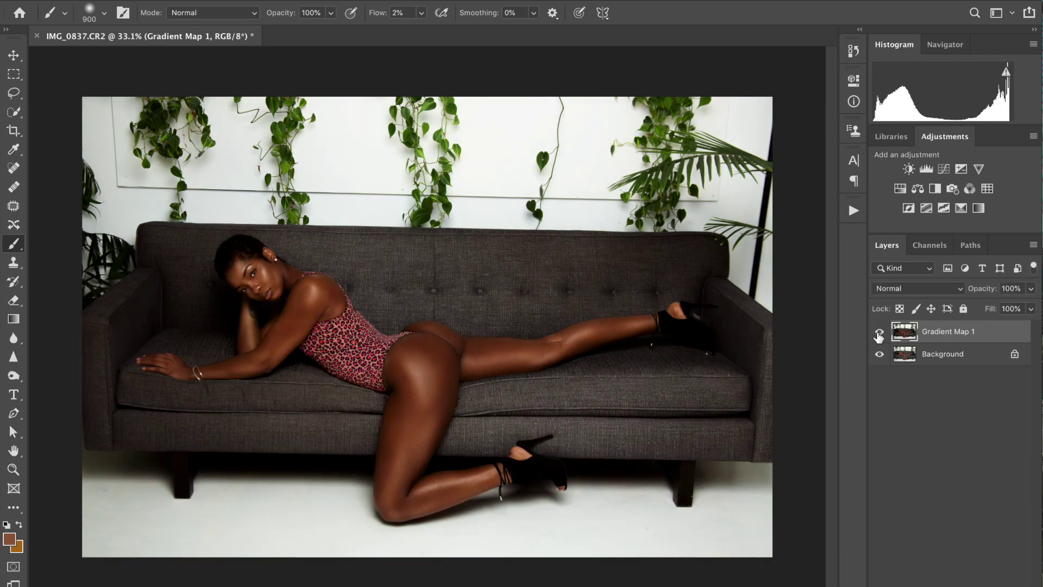
pyautogui.click(880, 333)
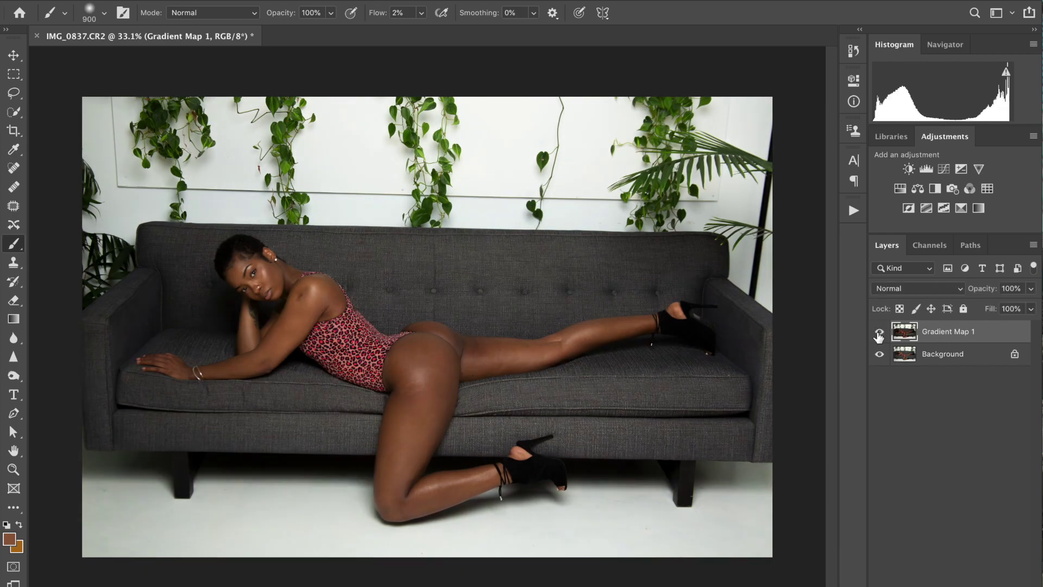
pyautogui.click(879, 333)
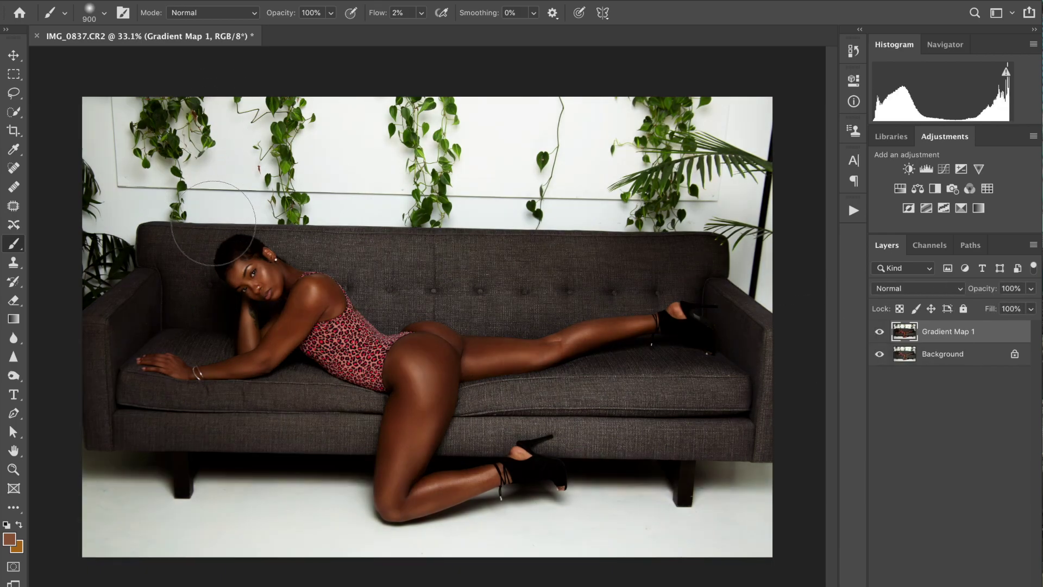
# Step: Duplicate the merged Gradient Map 1 layer and open the Camera Raw Filter on the copy
pyautogui.scroll(1, 243, 260)
pyautogui.scroll(10, 243, 260)
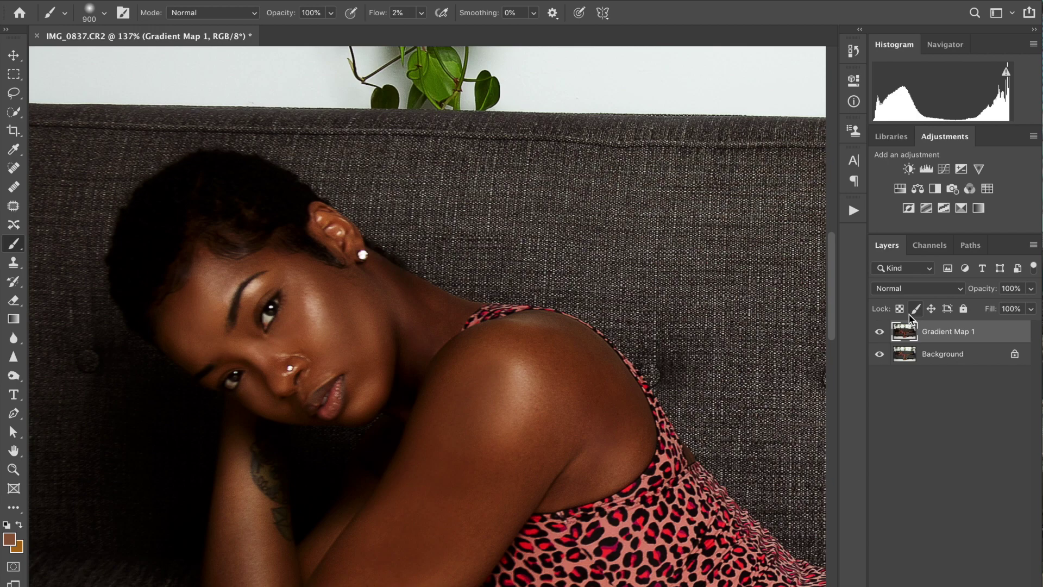
pyautogui.hotkey('ctrl', 'j')
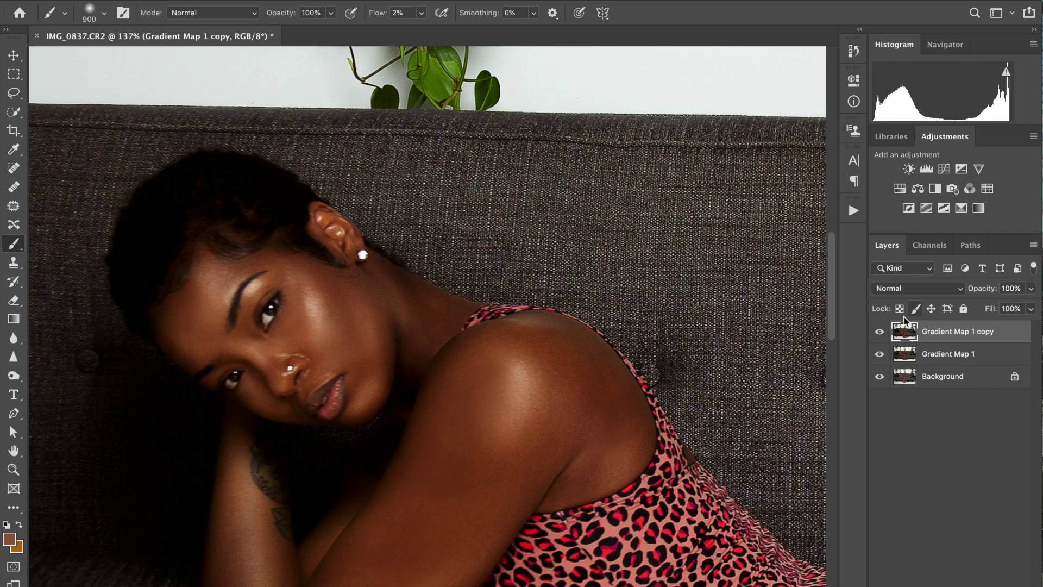
pyautogui.click(353, 1)
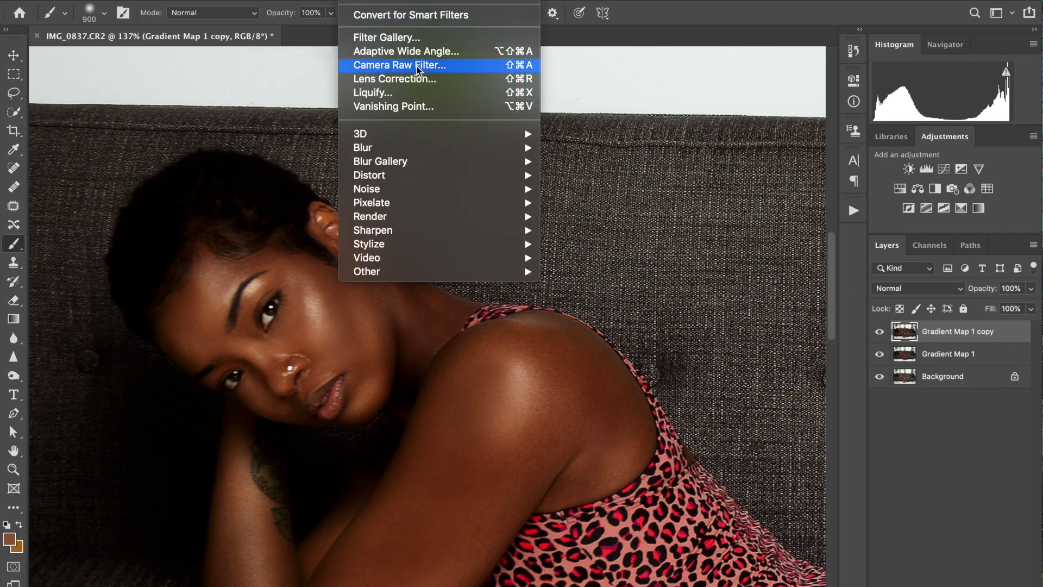
pyautogui.click(417, 66)
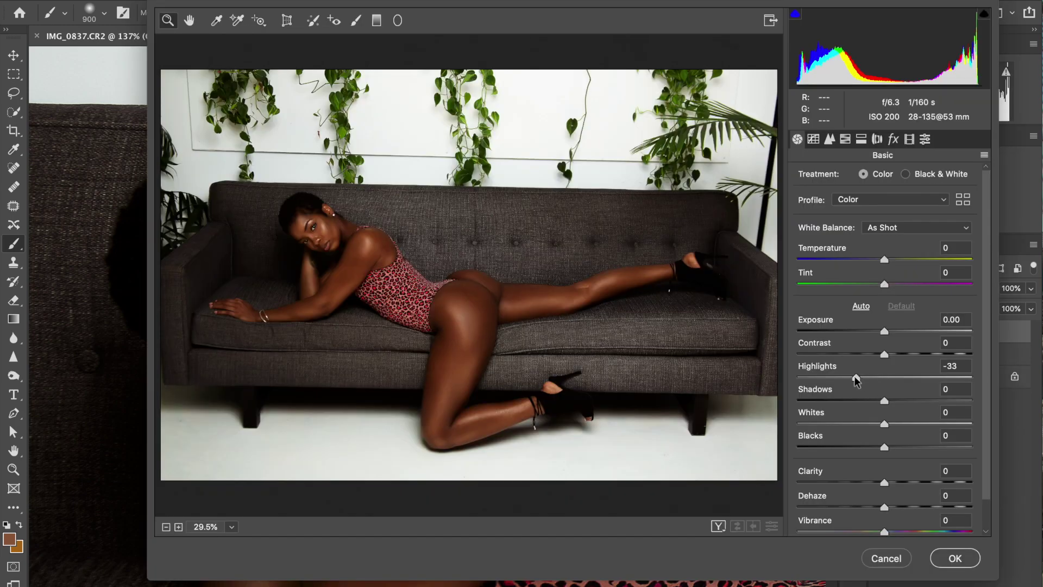
# Step: In Camera Raw, set Contrast +7, Highlights -38, Shadows -1, Whites +7, Blacks +32, Clarity +8 and Dehaze -5
pyautogui.moveTo(855, 379)
pyautogui.mouseDown()
pyautogui.moveTo(835, 382)
pyautogui.moveTo(895, 380)
pyautogui.moveTo(853, 394)
pyautogui.mouseUp()
pyautogui.moveTo(889, 429); pyautogui.dragTo(913, 447)
pyautogui.moveTo(885, 507); pyautogui.dragTo(882, 506)
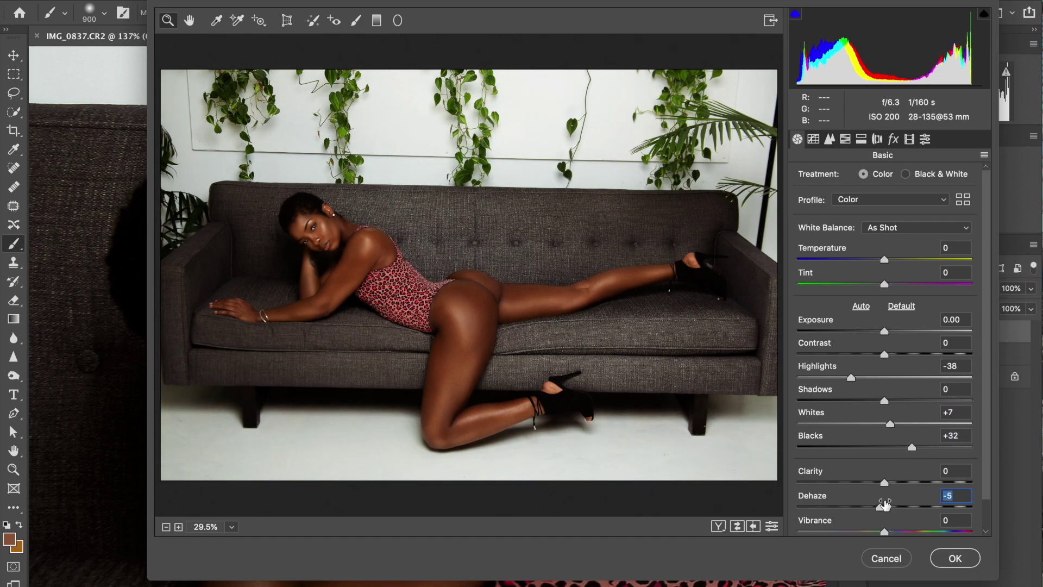
pyautogui.moveTo(885, 482); pyautogui.dragTo(888, 484)
pyautogui.moveTo(885, 399)
pyautogui.mouseDown()
pyautogui.moveTo(868, 401)
pyautogui.moveTo(891, 402)
pyautogui.moveTo(878, 402)
pyautogui.mouseUp()
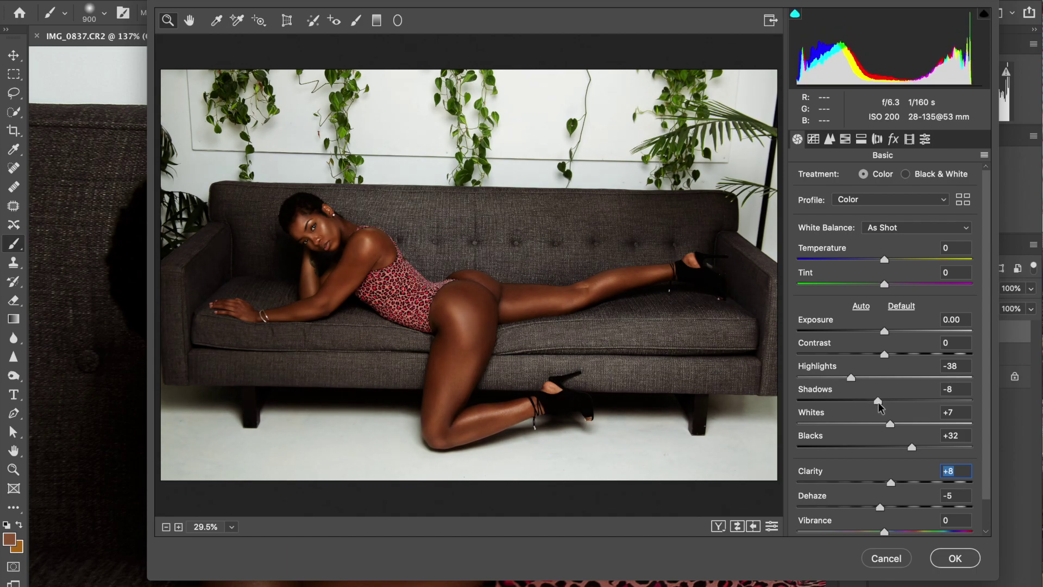
pyautogui.moveTo(878, 402)
pyautogui.mouseDown()
pyautogui.moveTo(897, 402)
pyautogui.moveTo(885, 400)
pyautogui.mouseUp()
pyautogui.moveTo(884, 354)
pyautogui.mouseDown()
pyautogui.moveTo(902, 354)
pyautogui.moveTo(891, 356)
pyautogui.mouseUp()
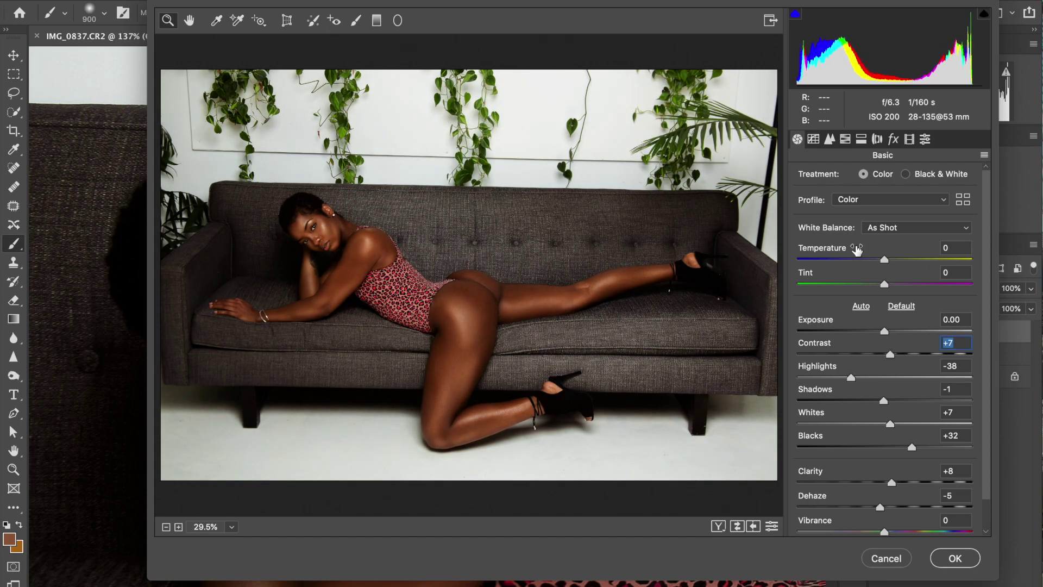
# Step: Set Temperature -9, Tint -3, Vibrance +28 and Saturation -5, and apply the Camera Raw Filter
pyautogui.moveTo(884, 262)
pyautogui.mouseDown()
pyautogui.moveTo(875, 260)
pyautogui.moveTo(883, 283)
pyautogui.mouseUp()
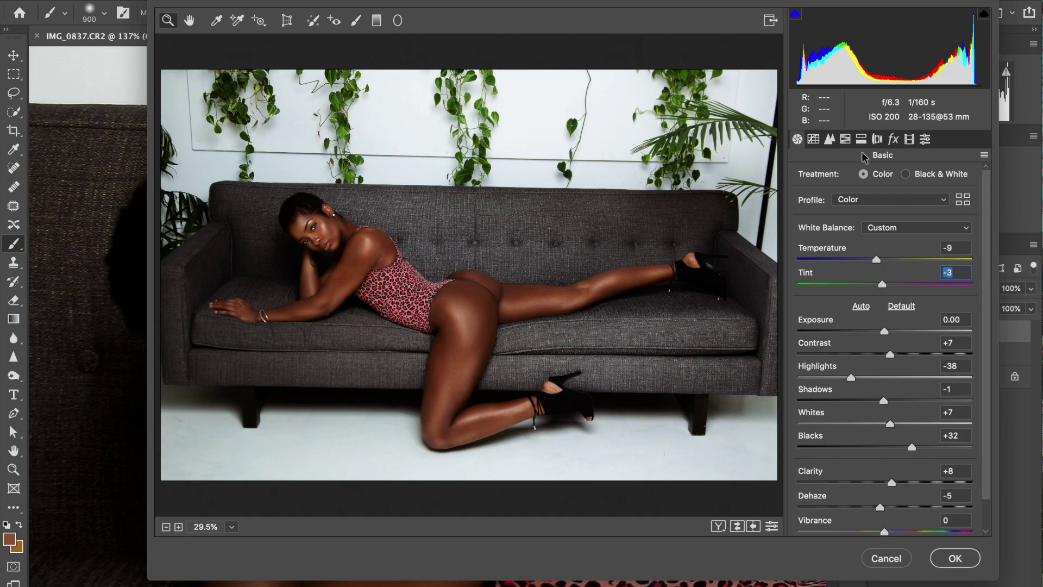
pyautogui.scroll(-1, 915, 524)
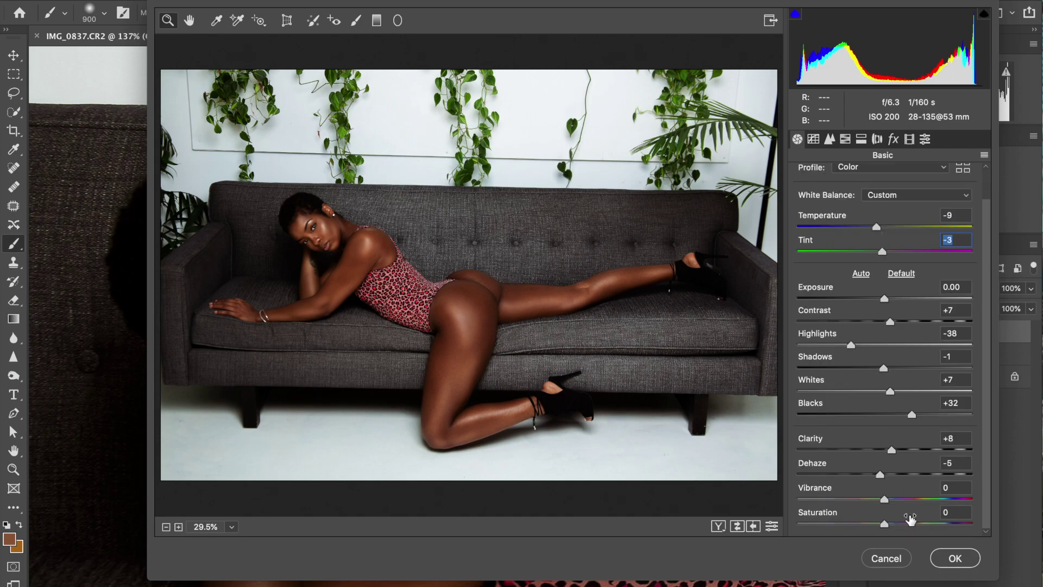
pyautogui.moveTo(886, 500); pyautogui.dragTo(881, 525)
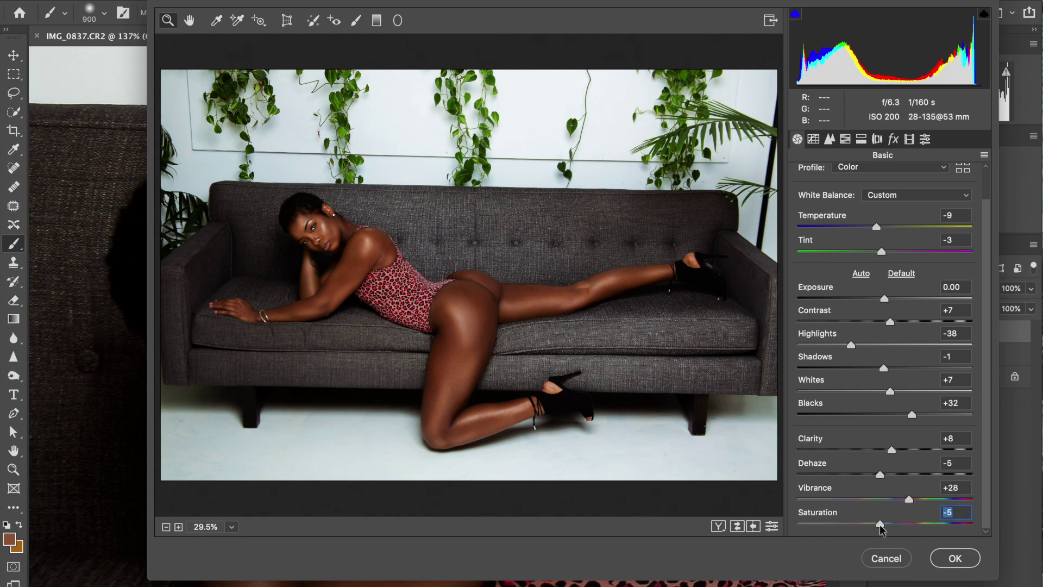
pyautogui.click(956, 558)
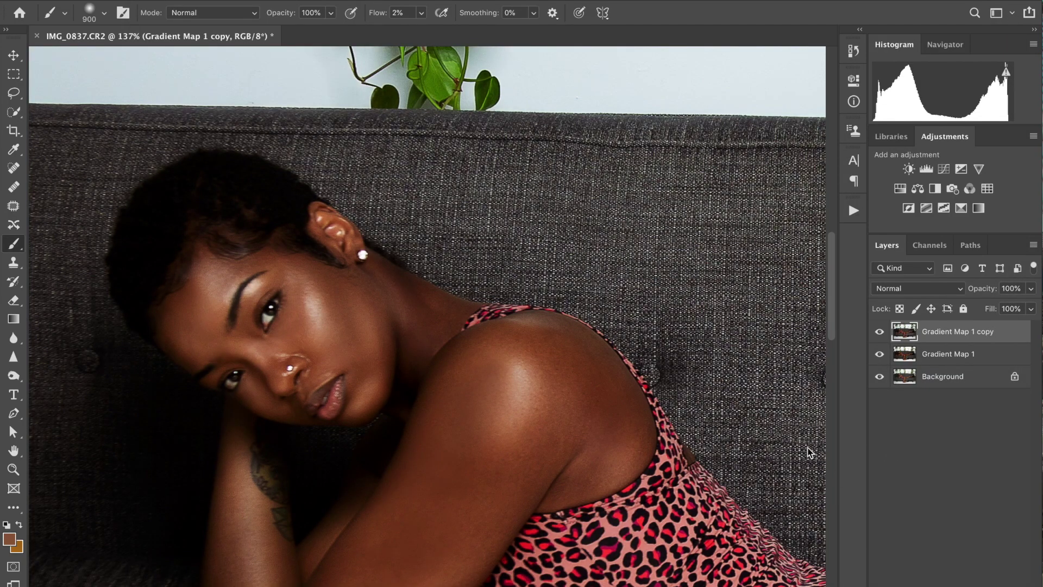
# Step: Compare the image with and without the Camera Raw edit, and merge the edited copy with the Gradient Map 1 layer
pyautogui.scroll(-1, 703, 417)
pyautogui.scroll(-5, 703, 417)
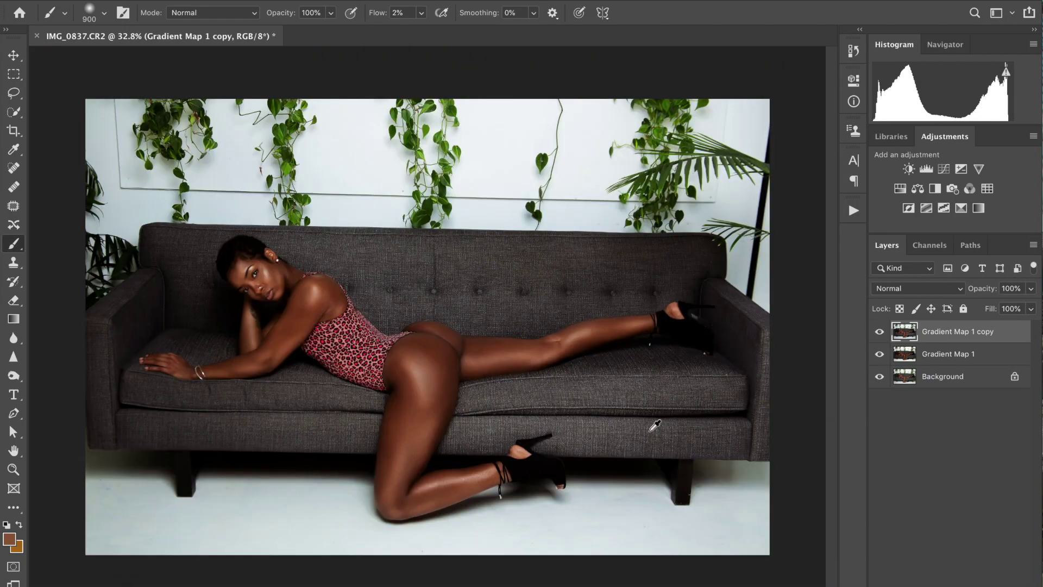
pyautogui.click(878, 333)
pyautogui.click(878, 333)
pyautogui.click(879, 333)
pyautogui.click(878, 333)
pyautogui.keyDown('shift'); pyautogui.click(937, 362); pyautogui.keyUp('shift')
pyautogui.hotkey('ctrl', 'e')
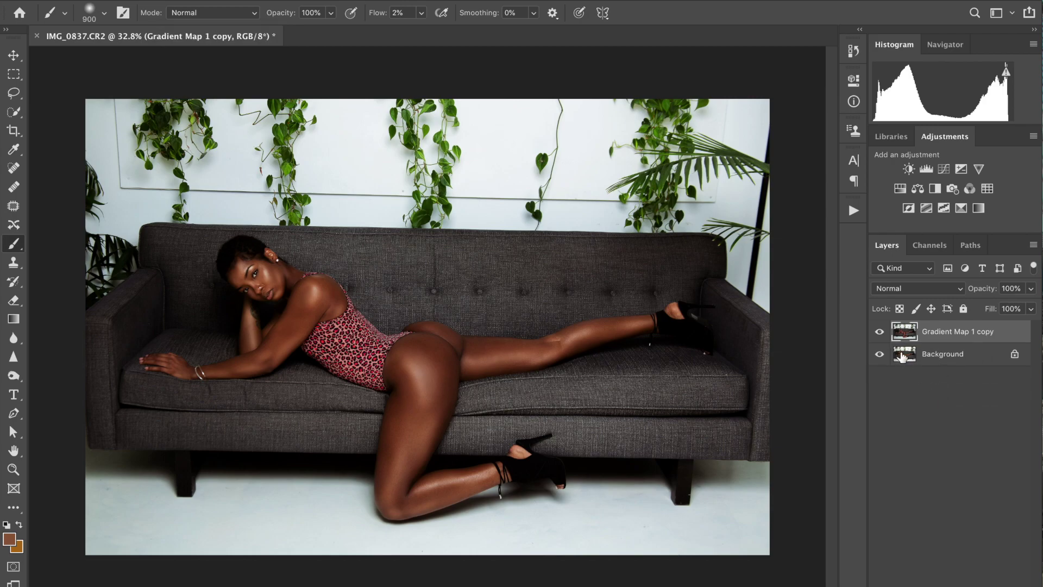
# Step: Compare the merged Gradient Map 1 copy layer with the original Background
pyautogui.click(880, 333)
pyautogui.click(880, 332)
pyautogui.click(880, 333)
pyautogui.click(880, 332)
pyautogui.click(880, 332)
pyautogui.click(880, 333)
# Step: Set up the Clone Stamp tool with 18% flow and a 50 px brush for retouching the hair
pyautogui.click(14, 262)
pyautogui.scroll(3, 236, 244)
pyautogui.scroll(3, 236, 244)
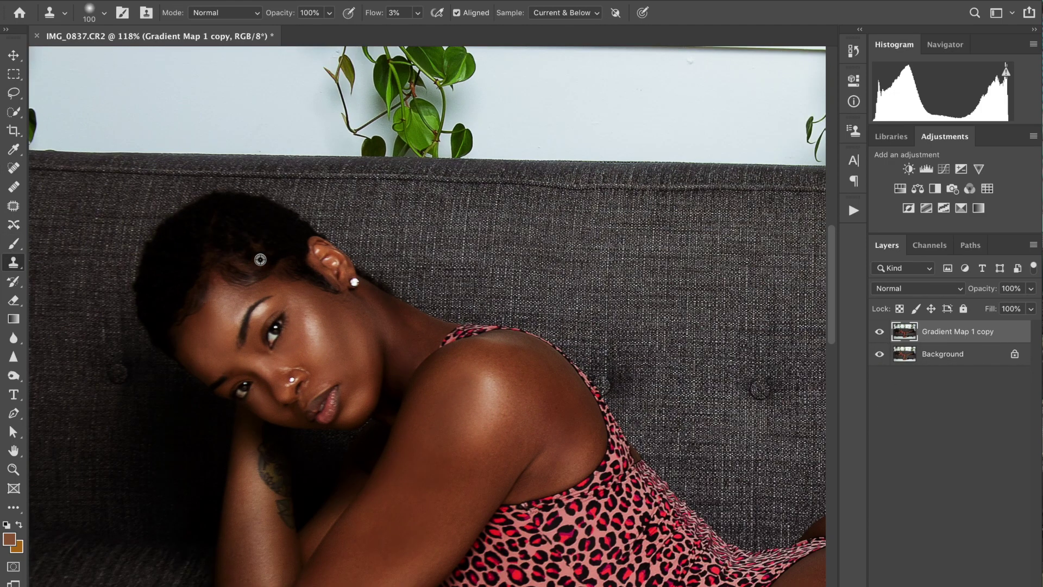
pyautogui.click(417, 13)
pyautogui.moveTo(424, 31); pyautogui.dragTo(429, 31)
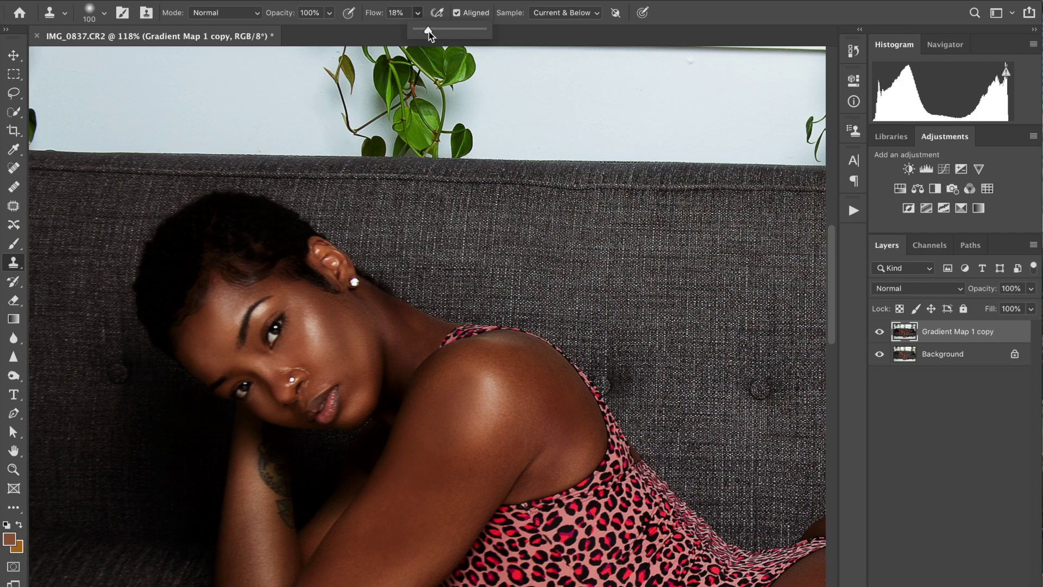
pyautogui.click(330, 236)
pyautogui.press('[')
pyautogui.press('[')
pyautogui.press('[')
pyautogui.press('[')
pyautogui.press('[')
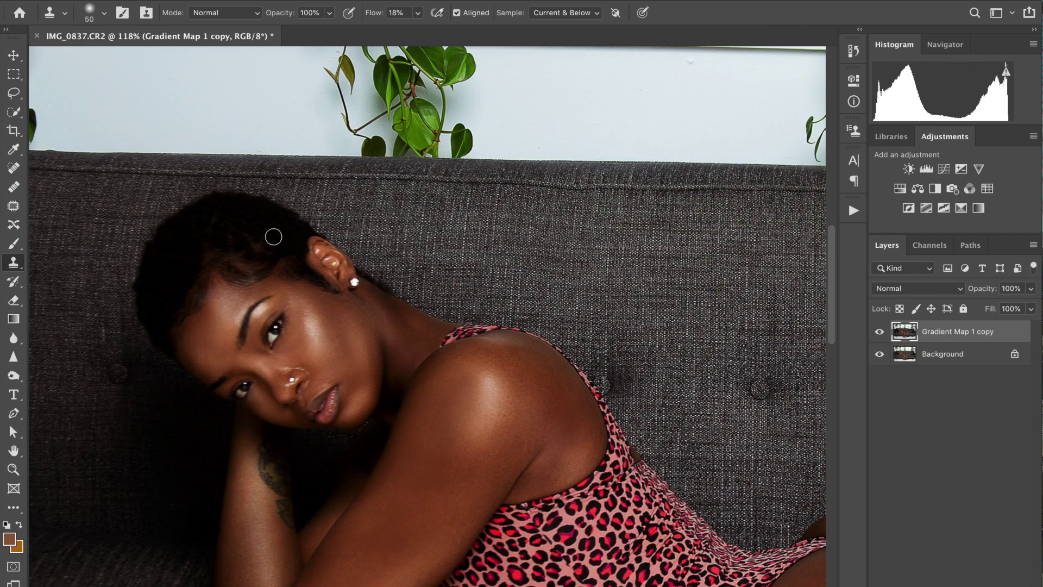
# Step: Clone dark hair texture over the thin and lighter patches of the model's hair above the forehead and ear
pyautogui.keyDown('alt'); pyautogui.click(279, 233); pyautogui.keyUp('alt')
pyautogui.moveTo(269, 248)
pyautogui.mouseDown()
pyautogui.moveTo(249, 235)
pyautogui.moveTo(270, 235)
pyautogui.moveTo(233, 233)
pyautogui.moveTo(219, 218)
pyautogui.mouseUp()
pyautogui.keyDown('alt'); pyautogui.click(248, 227); pyautogui.keyUp('alt')
pyautogui.keyDown('alt'); pyautogui.click(230, 225); pyautogui.keyUp('alt')
pyautogui.keyDown('alt'); pyautogui.click(270, 255); pyautogui.keyUp('alt')
pyautogui.moveTo(250, 268)
pyautogui.mouseDown()
pyautogui.moveTo(226, 247)
pyautogui.moveTo(217, 254)
pyautogui.moveTo(217, 239)
pyautogui.mouseUp()
pyautogui.moveTo(233, 263)
pyautogui.mouseDown()
pyautogui.moveTo(236, 252)
pyautogui.moveTo(318, 293)
pyautogui.moveTo(288, 255)
pyautogui.moveTo(288, 269)
pyautogui.moveTo(279, 260)
pyautogui.moveTo(278, 243)
pyautogui.moveTo(286, 264)
pyautogui.moveTo(271, 247)
pyautogui.moveTo(247, 257)
pyautogui.moveTo(255, 267)
pyautogui.moveTo(238, 254)
pyautogui.moveTo(243, 244)
pyautogui.moveTo(211, 254)
pyautogui.mouseUp()
pyautogui.keyDown('alt'); pyautogui.click(238, 236); pyautogui.keyUp('alt')
pyautogui.keyDown('alt'); pyautogui.click(248, 244); pyautogui.keyUp('alt')
pyautogui.keyDown('alt'); pyautogui.click(288, 254); pyautogui.keyUp('alt')
pyautogui.keyDown('alt'); pyautogui.click(277, 241); pyautogui.keyUp('alt')
pyautogui.keyDown('alt'); pyautogui.click(270, 247); pyautogui.keyUp('alt')
pyautogui.keyDown('alt'); pyautogui.click(255, 255); pyautogui.keyUp('alt')
pyautogui.keyDown('alt'); pyautogui.click(235, 244); pyautogui.keyUp('alt')
pyautogui.keyDown('alt'); pyautogui.click(242, 245); pyautogui.keyUp('alt')
pyautogui.keyDown('alt'); pyautogui.click(207, 252); pyautogui.keyUp('alt')
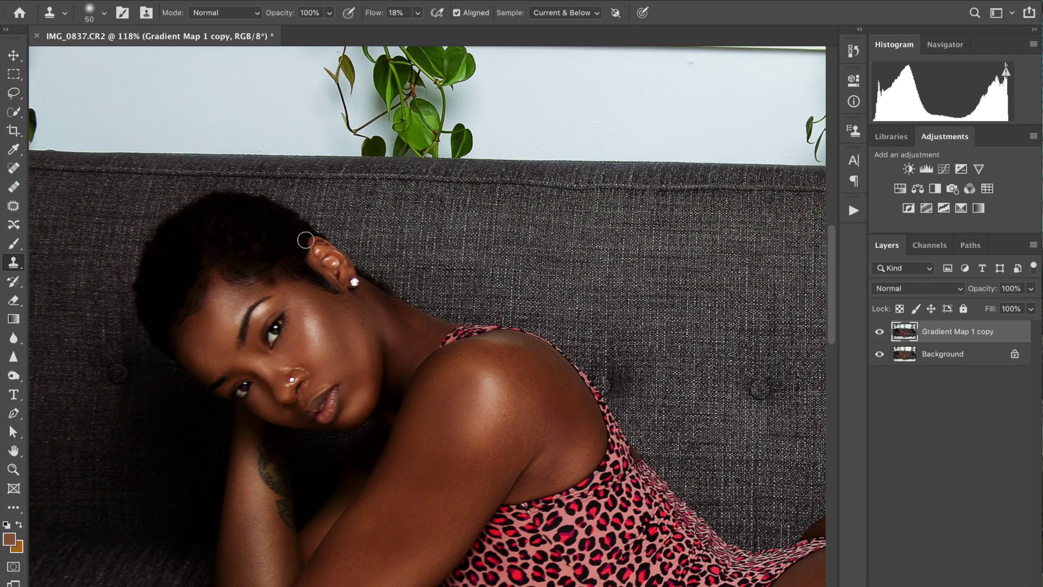
# Step: Even out the skin on the model's forehead with the Clone Stamp at 11% flow and 70% opacity
pyautogui.click(417, 13)
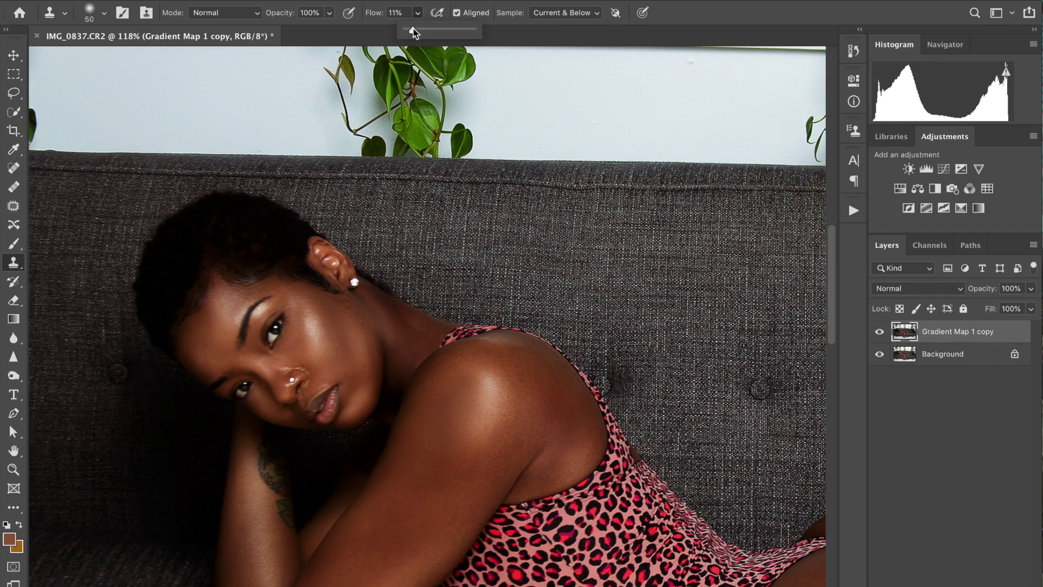
pyautogui.click(330, 12)
pyautogui.moveTo(331, 30); pyautogui.dragTo(310, 34)
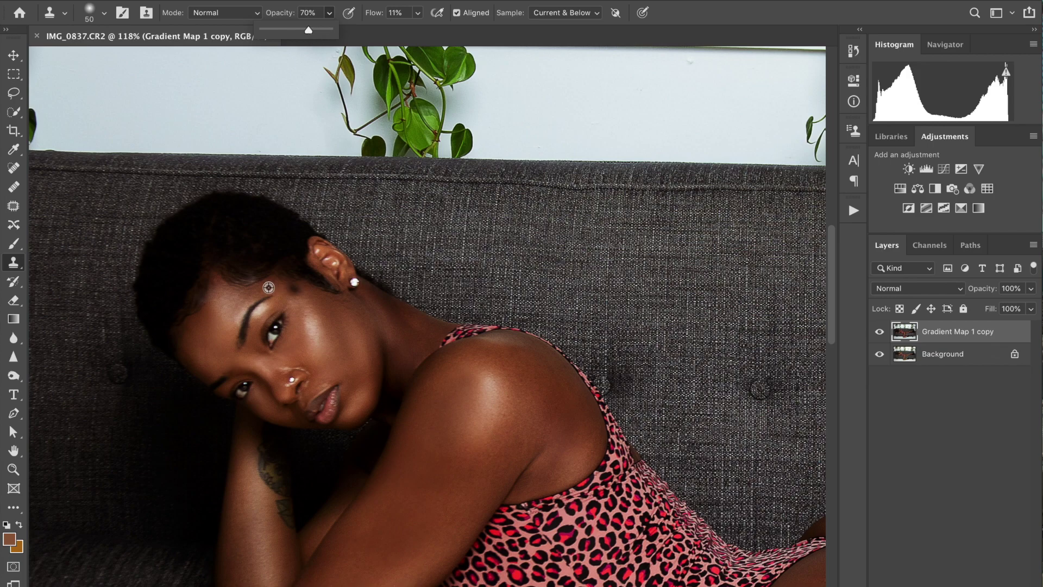
pyautogui.click(223, 321)
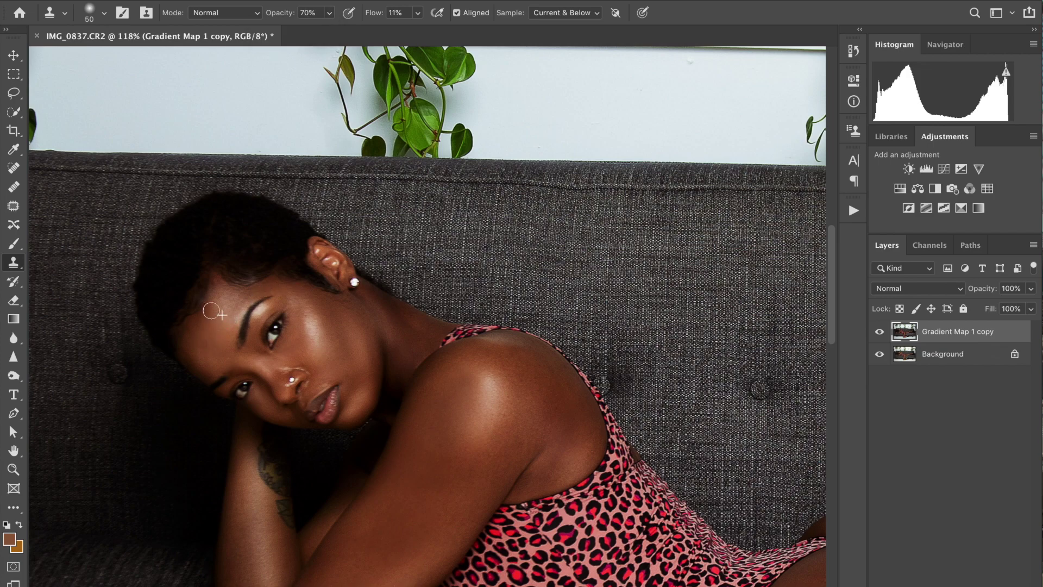
pyautogui.keyDown('alt'); pyautogui.click(215, 332); pyautogui.keyUp('alt')
pyautogui.moveTo(209, 348)
pyautogui.mouseDown()
pyautogui.moveTo(221, 353)
pyautogui.moveTo(195, 328)
pyautogui.moveTo(212, 312)
pyautogui.moveTo(214, 329)
pyautogui.moveTo(189, 340)
pyautogui.moveTo(212, 303)
pyautogui.mouseUp()
pyautogui.keyDown('alt'); pyautogui.click(217, 347); pyautogui.keyUp('alt')
pyautogui.keyDown('alt'); pyautogui.click(217, 380); pyautogui.keyUp('alt')
pyautogui.keyDown('alt'); pyautogui.click(224, 345); pyautogui.keyUp('alt')
pyautogui.keyDown('alt'); pyautogui.click(221, 368); pyautogui.keyUp('alt')
pyautogui.keyDown('alt'); pyautogui.click(202, 364); pyautogui.keyUp('alt')
pyautogui.keyDown('alt'); pyautogui.click(230, 326); pyautogui.keyUp('alt')
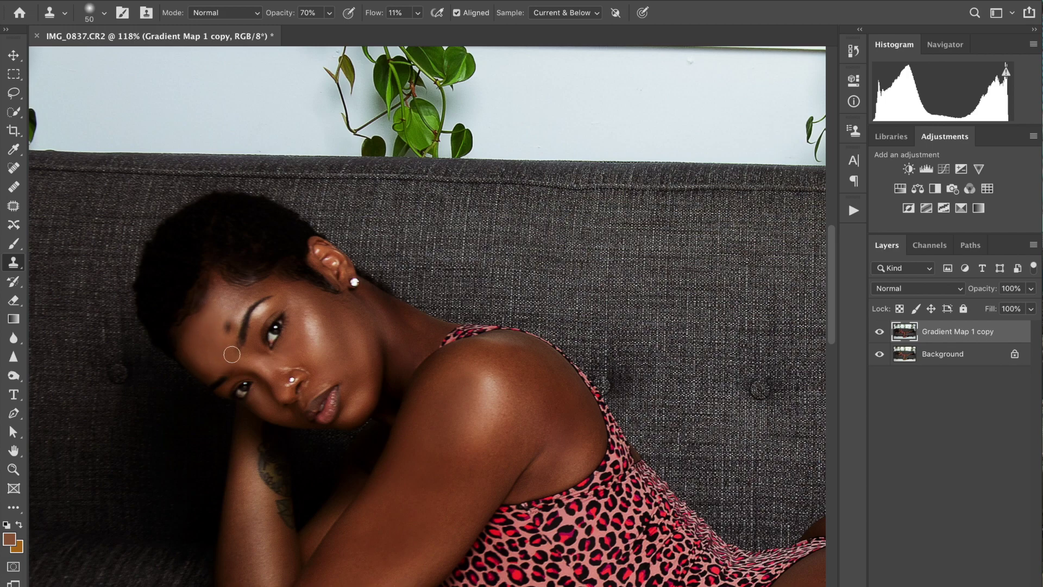
pyautogui.moveTo(234, 362); pyautogui.dragTo(229, 358)
pyautogui.keyDown('alt'); pyautogui.click(190, 364); pyautogui.keyUp('alt')
pyautogui.moveTo(212, 357); pyautogui.dragTo(199, 342)
pyautogui.keyDown('alt'); pyautogui.click(227, 352); pyautogui.keyUp('alt')
pyautogui.moveTo(214, 354); pyautogui.dragTo(209, 355)
# Step: Clone nearby skin over the uneven areas around the highlight on the model's shoulder and upper arm
pyautogui.keyDown('alt'); pyautogui.click(407, 346); pyautogui.keyUp('alt')
pyautogui.moveTo(478, 407)
pyautogui.mouseDown()
pyautogui.moveTo(482, 393)
pyautogui.moveTo(449, 379)
pyautogui.mouseUp()
pyautogui.keyDown('alt'); pyautogui.click(476, 407); pyautogui.keyUp('alt')
pyautogui.keyDown('alt'); pyautogui.click(472, 393); pyautogui.keyUp('alt')
pyautogui.keyDown('alt'); pyautogui.click(447, 379); pyautogui.keyUp('alt')
pyautogui.moveTo(441, 368)
pyautogui.mouseDown()
pyautogui.moveTo(462, 364)
pyautogui.moveTo(440, 377)
pyautogui.moveTo(433, 398)
pyautogui.moveTo(441, 372)
pyautogui.moveTo(463, 365)
pyautogui.mouseUp()
pyautogui.keyDown('alt'); pyautogui.click(434, 404); pyautogui.keyUp('alt')
# Step: Set the Clone Stamp to a 90 px brush and 100% opacity, and touch up the shoulder
pyautogui.scroll(-1, 460, 435)
pyautogui.scroll(-5, 460, 435)
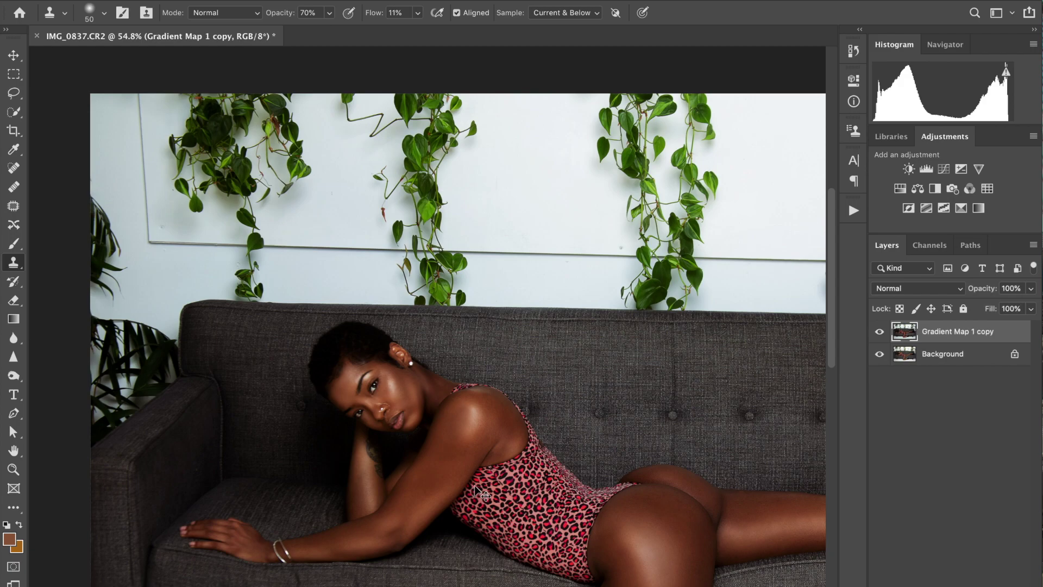
pyautogui.press(']')
pyautogui.click(329, 13)
pyautogui.moveTo(328, 30); pyautogui.dragTo(348, 29)
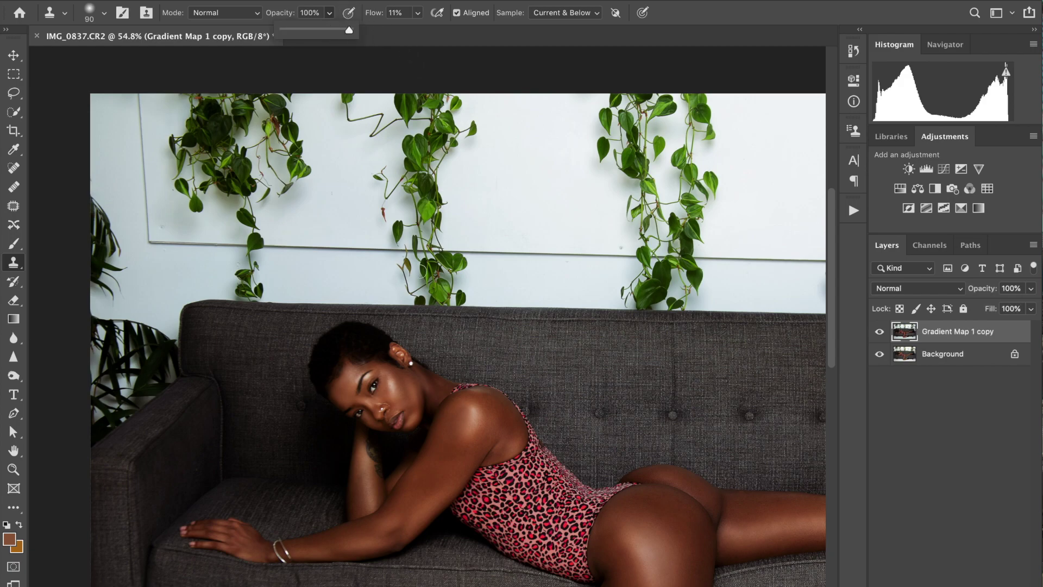
pyautogui.click(466, 413)
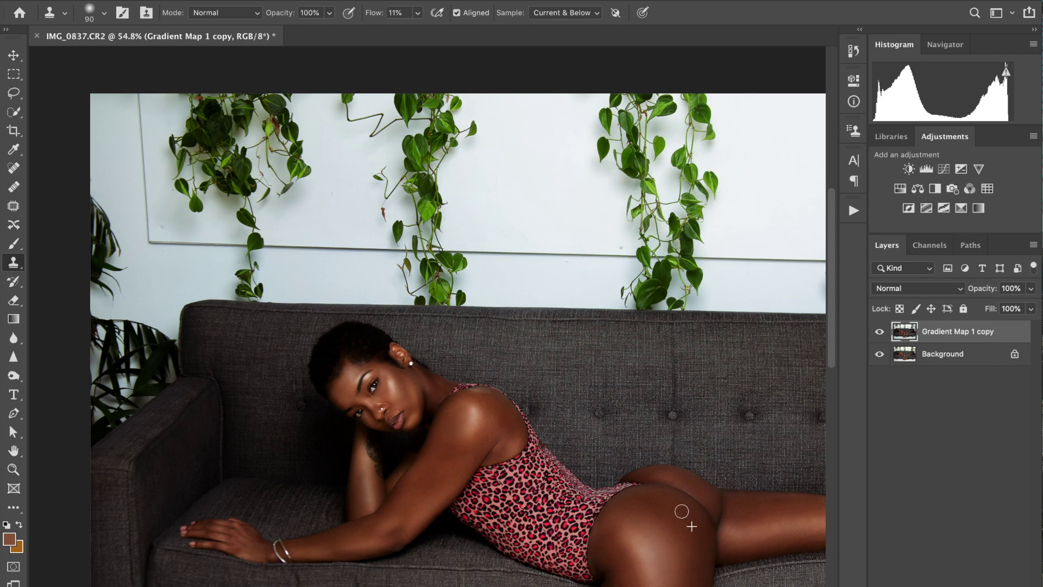
# Step: Enlarge the Clone Stamp brush to 175 px and smooth the skin on the model's hip
pyautogui.press(']')
pyautogui.press(']')
pyautogui.press(']')
pyautogui.press(']')
pyautogui.moveTo(676, 513)
pyautogui.mouseDown()
pyautogui.moveTo(688, 527)
pyautogui.moveTo(653, 503)
pyautogui.moveTo(686, 525)
pyautogui.mouseUp()
pyautogui.keyDown('alt'); pyautogui.click(684, 543); pyautogui.keyUp('alt')
# Step: View the whole image and compare the finished retouch with the original Background
pyautogui.hotkey('ctrl', '-')
pyautogui.hotkey('ctrl', '-')
pyautogui.hotkey('ctrl', '-')
pyautogui.hotkey('ctrl', '-')
pyautogui.hotkey('ctrl', '-')
pyautogui.scroll(3, 456, 375)
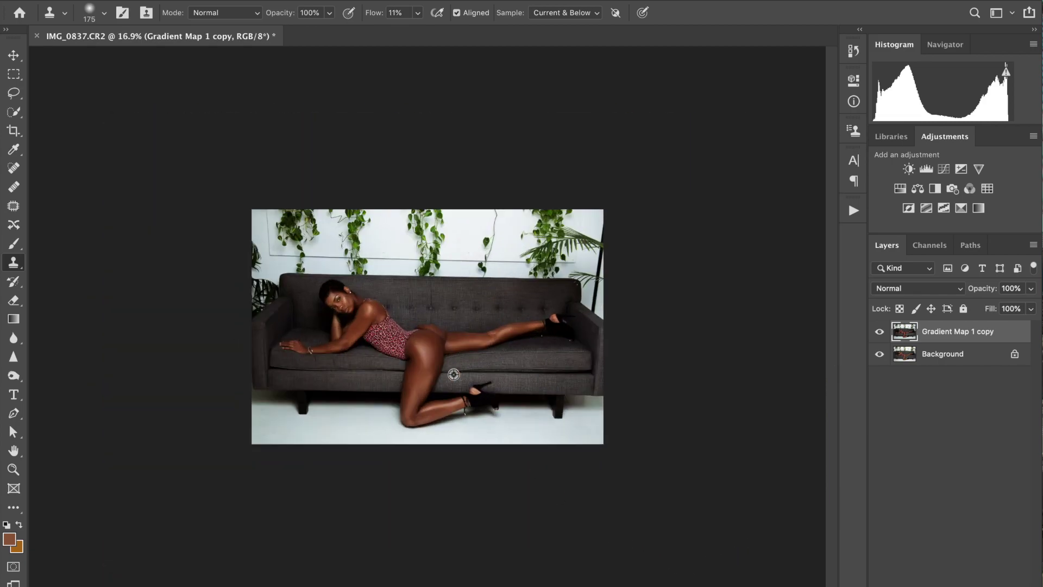
pyautogui.click(878, 334)
pyautogui.click(878, 333)
pyautogui.click(879, 333)
pyautogui.click(878, 334)
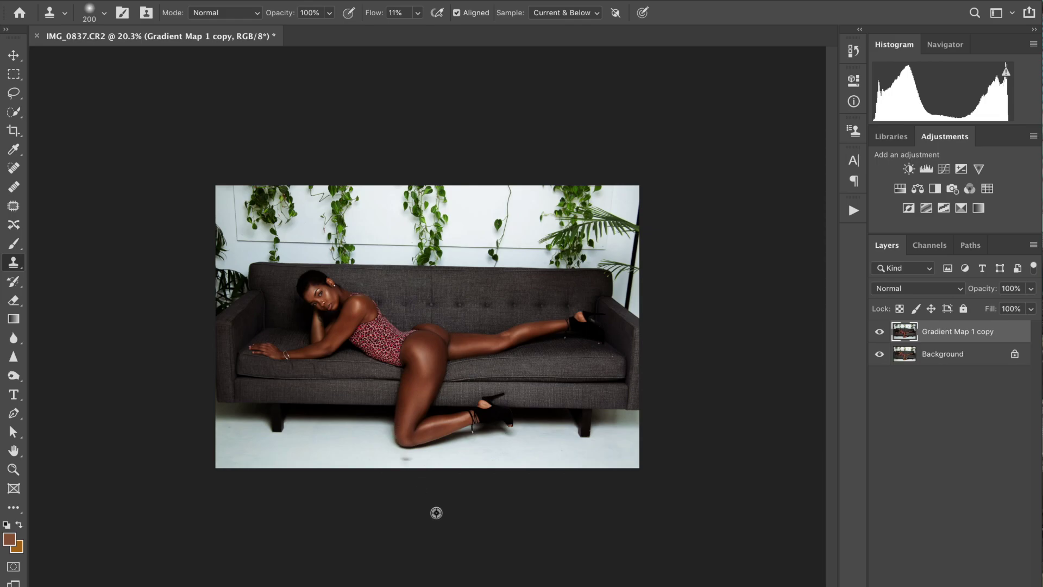
pyautogui.click(881, 332)
pyautogui.click(880, 332)
pyautogui.click(880, 333)
pyautogui.click(880, 333)
pyautogui.click(880, 333)
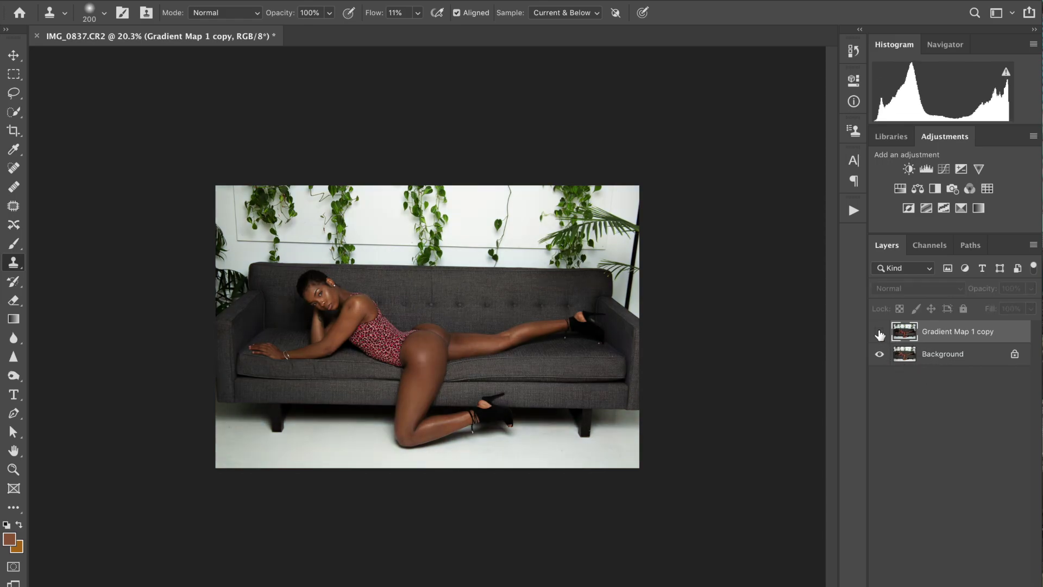
pyautogui.click(880, 333)
pyautogui.click(880, 333)
pyautogui.click(880, 332)
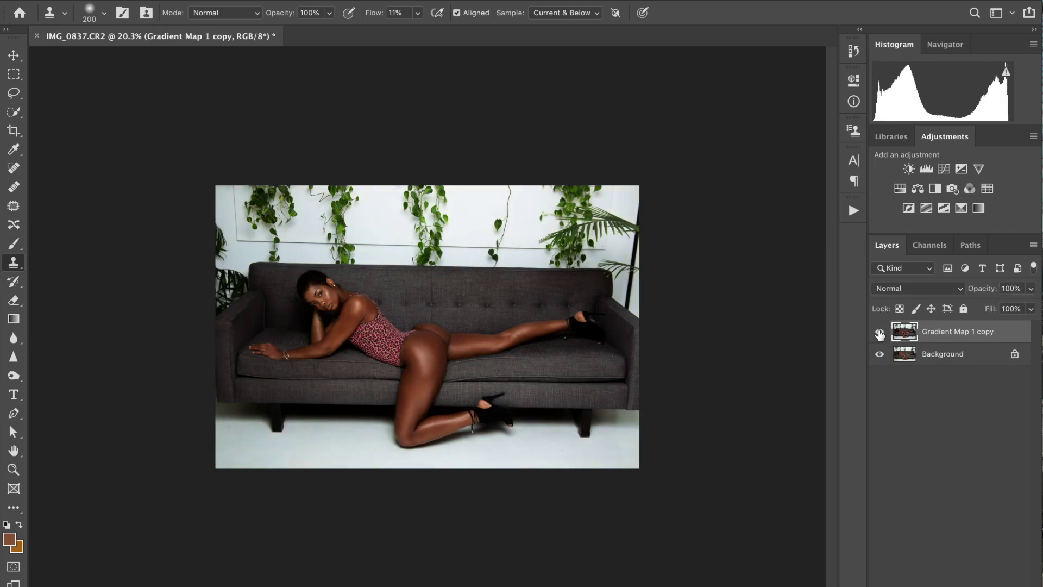